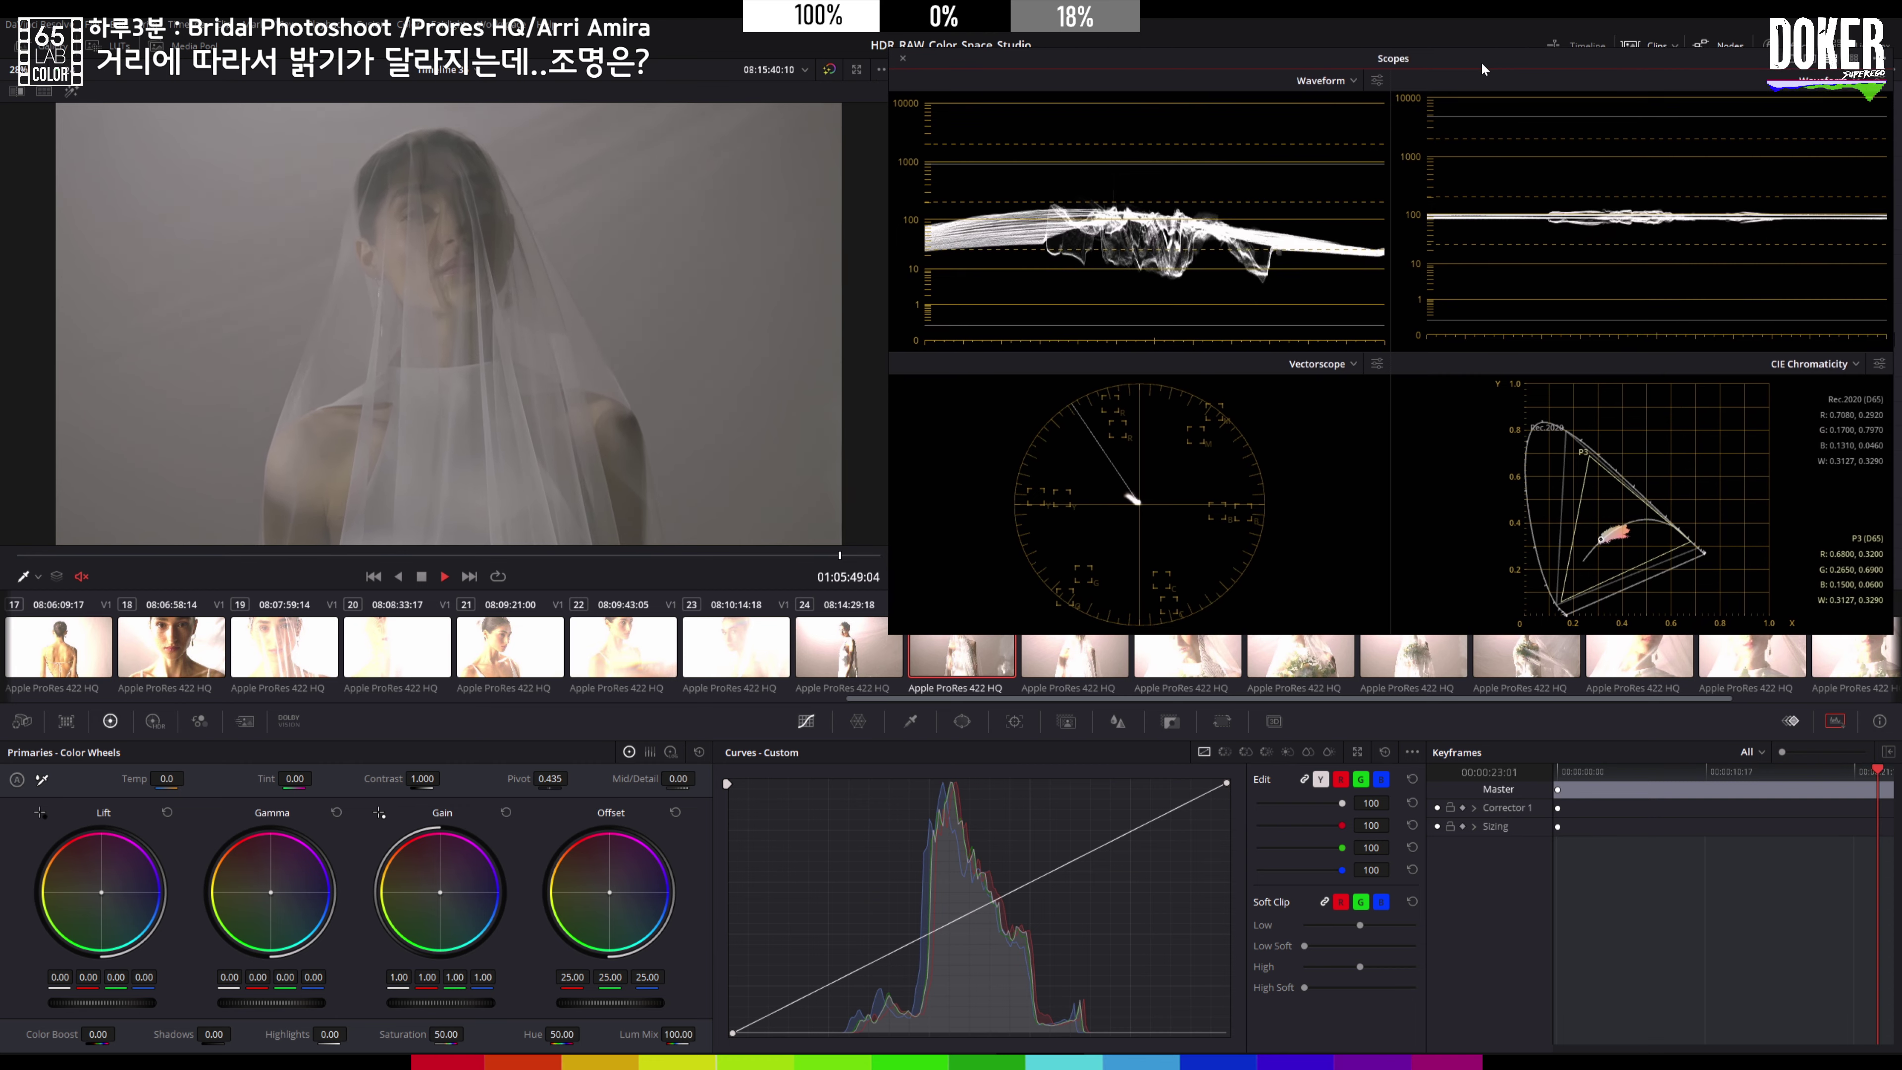
Step: Play through the veil and bouquet shots with an enlarged viewer, examine their levels in the scopes, and stop playback
drag(1483, 63, 1492, 77)
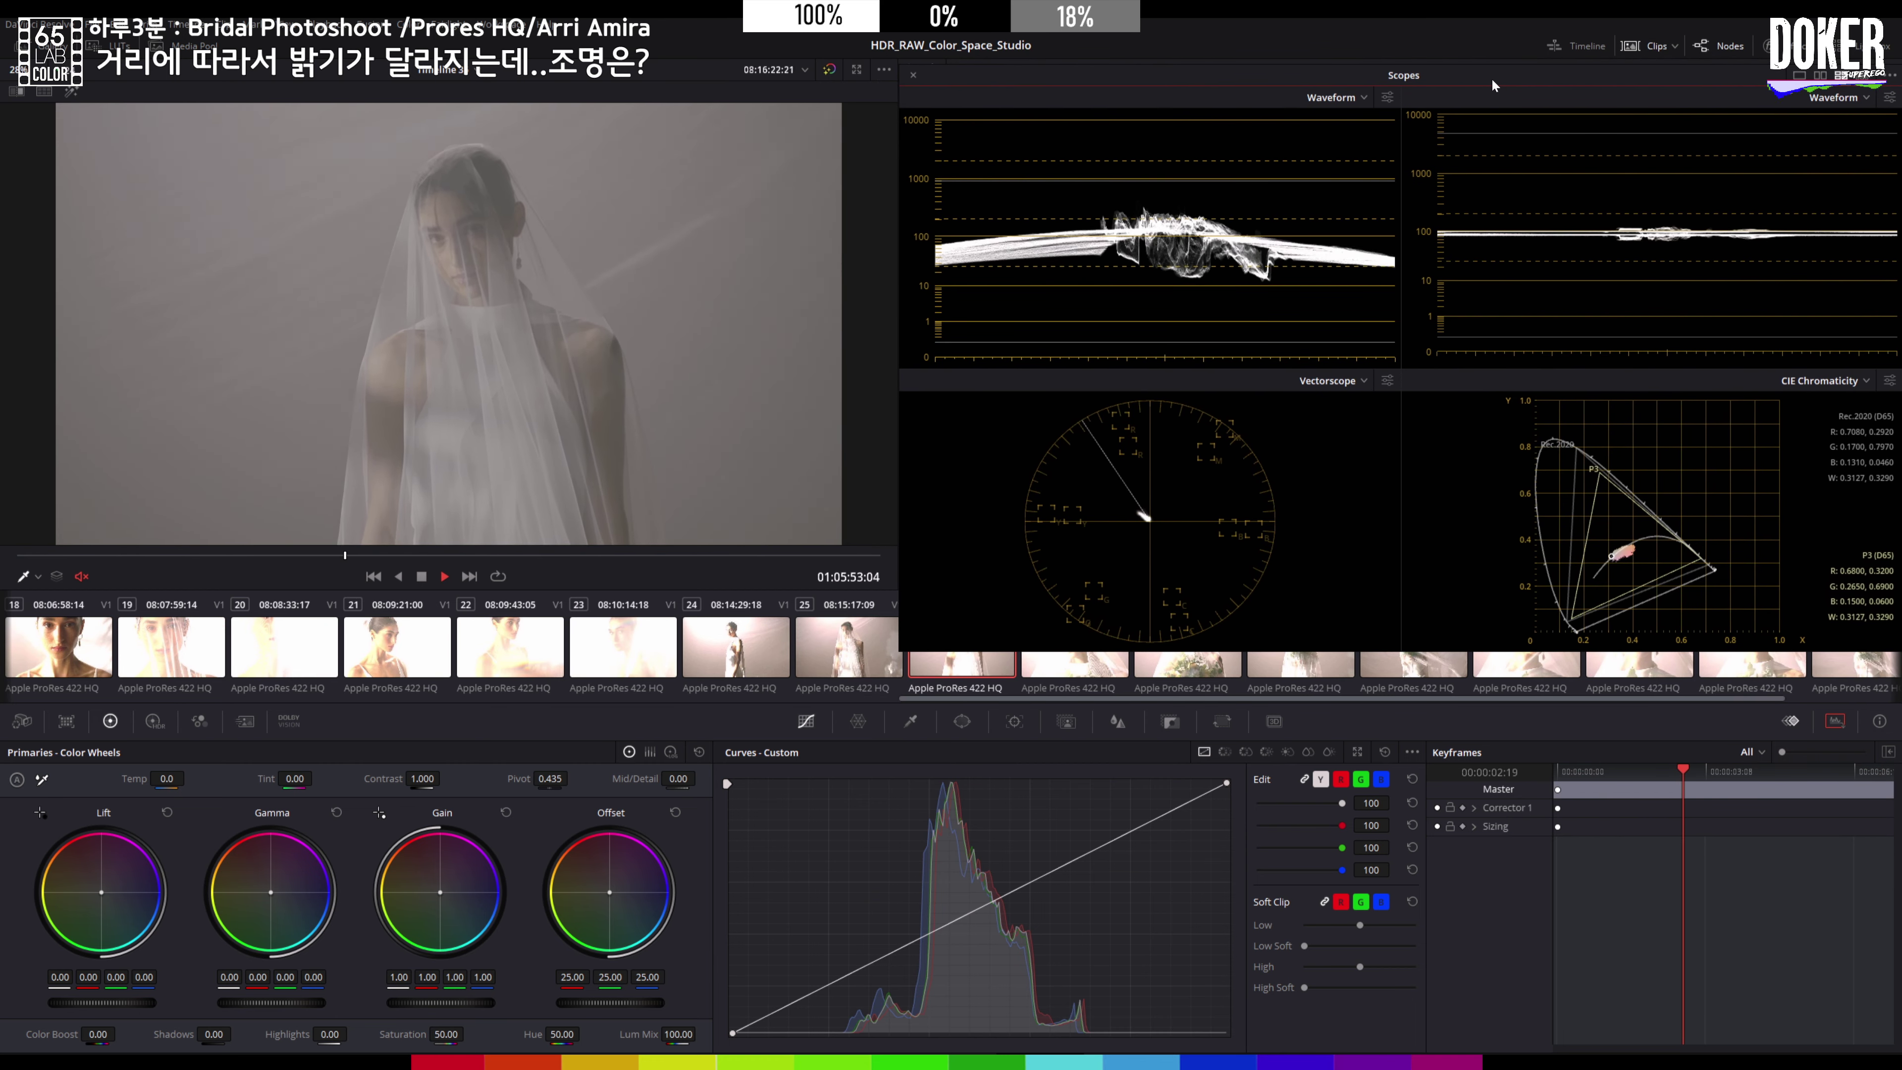
click(1642, 48)
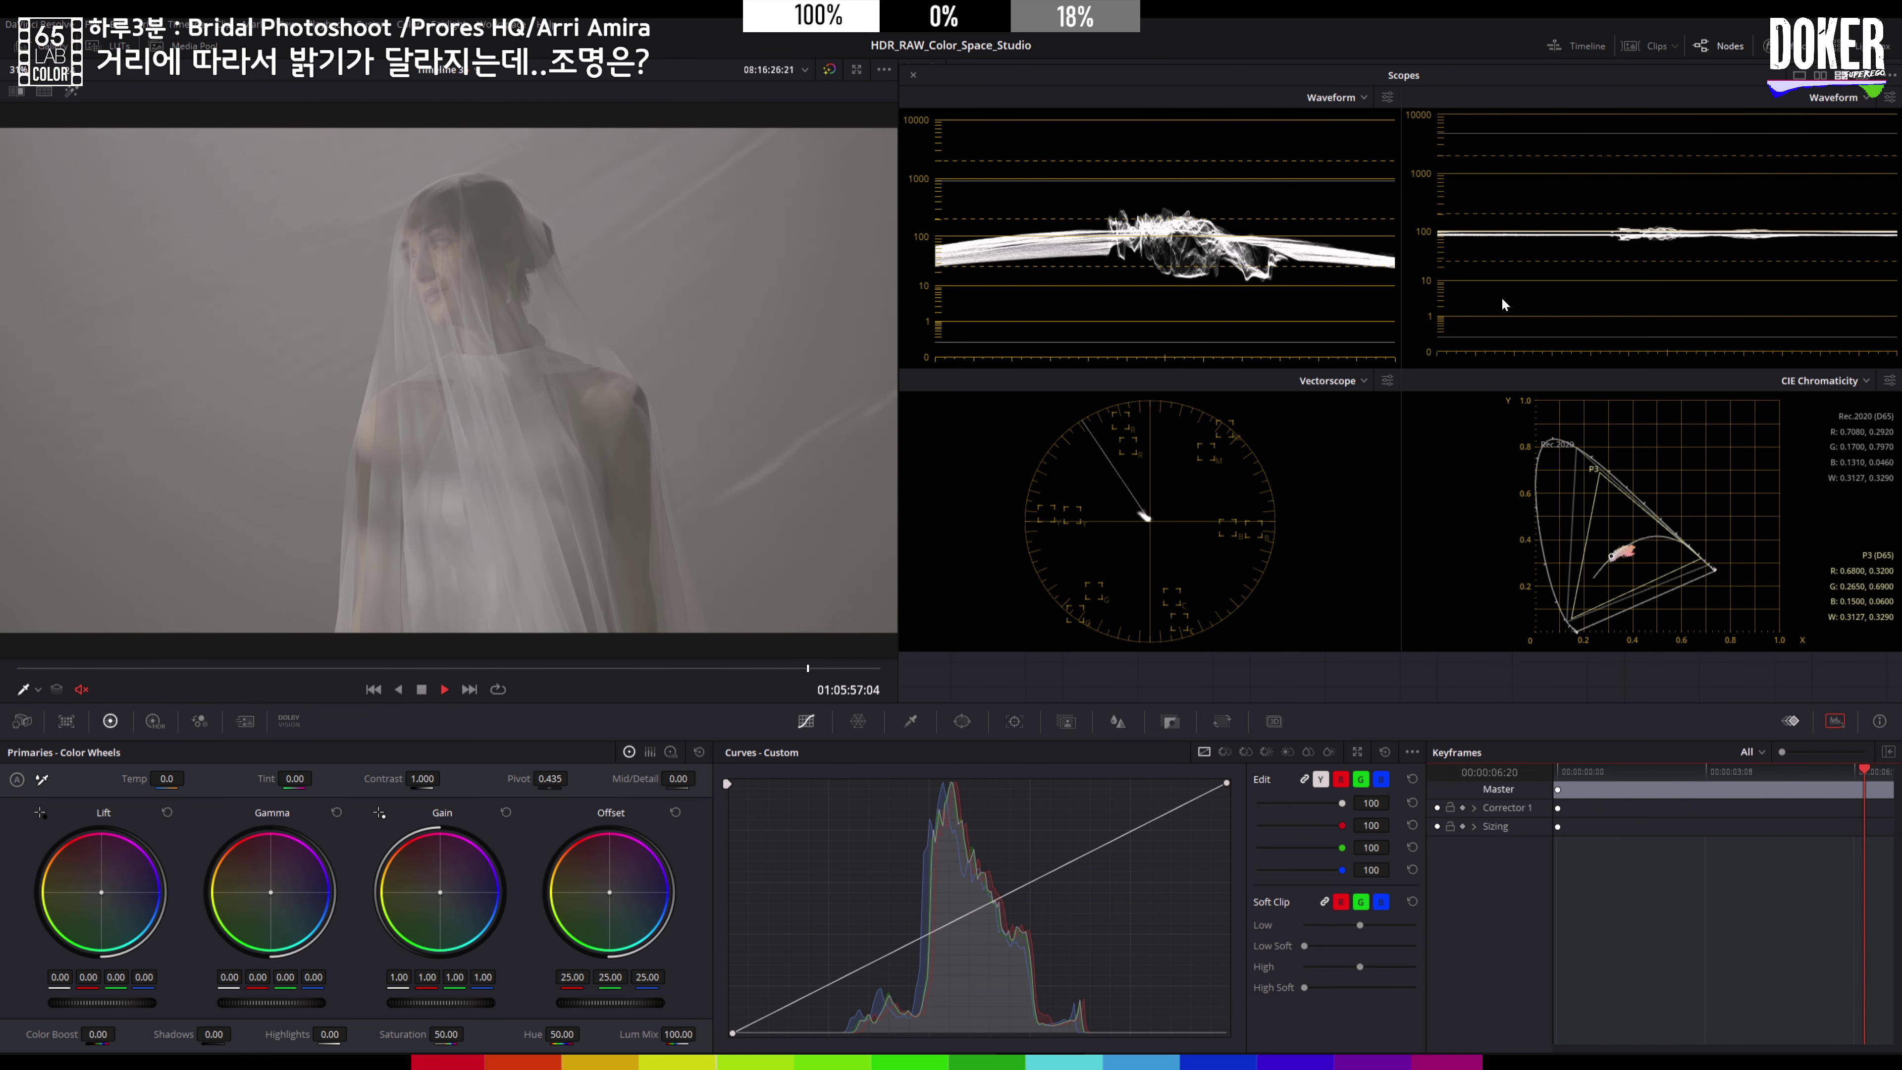
click(1386, 382)
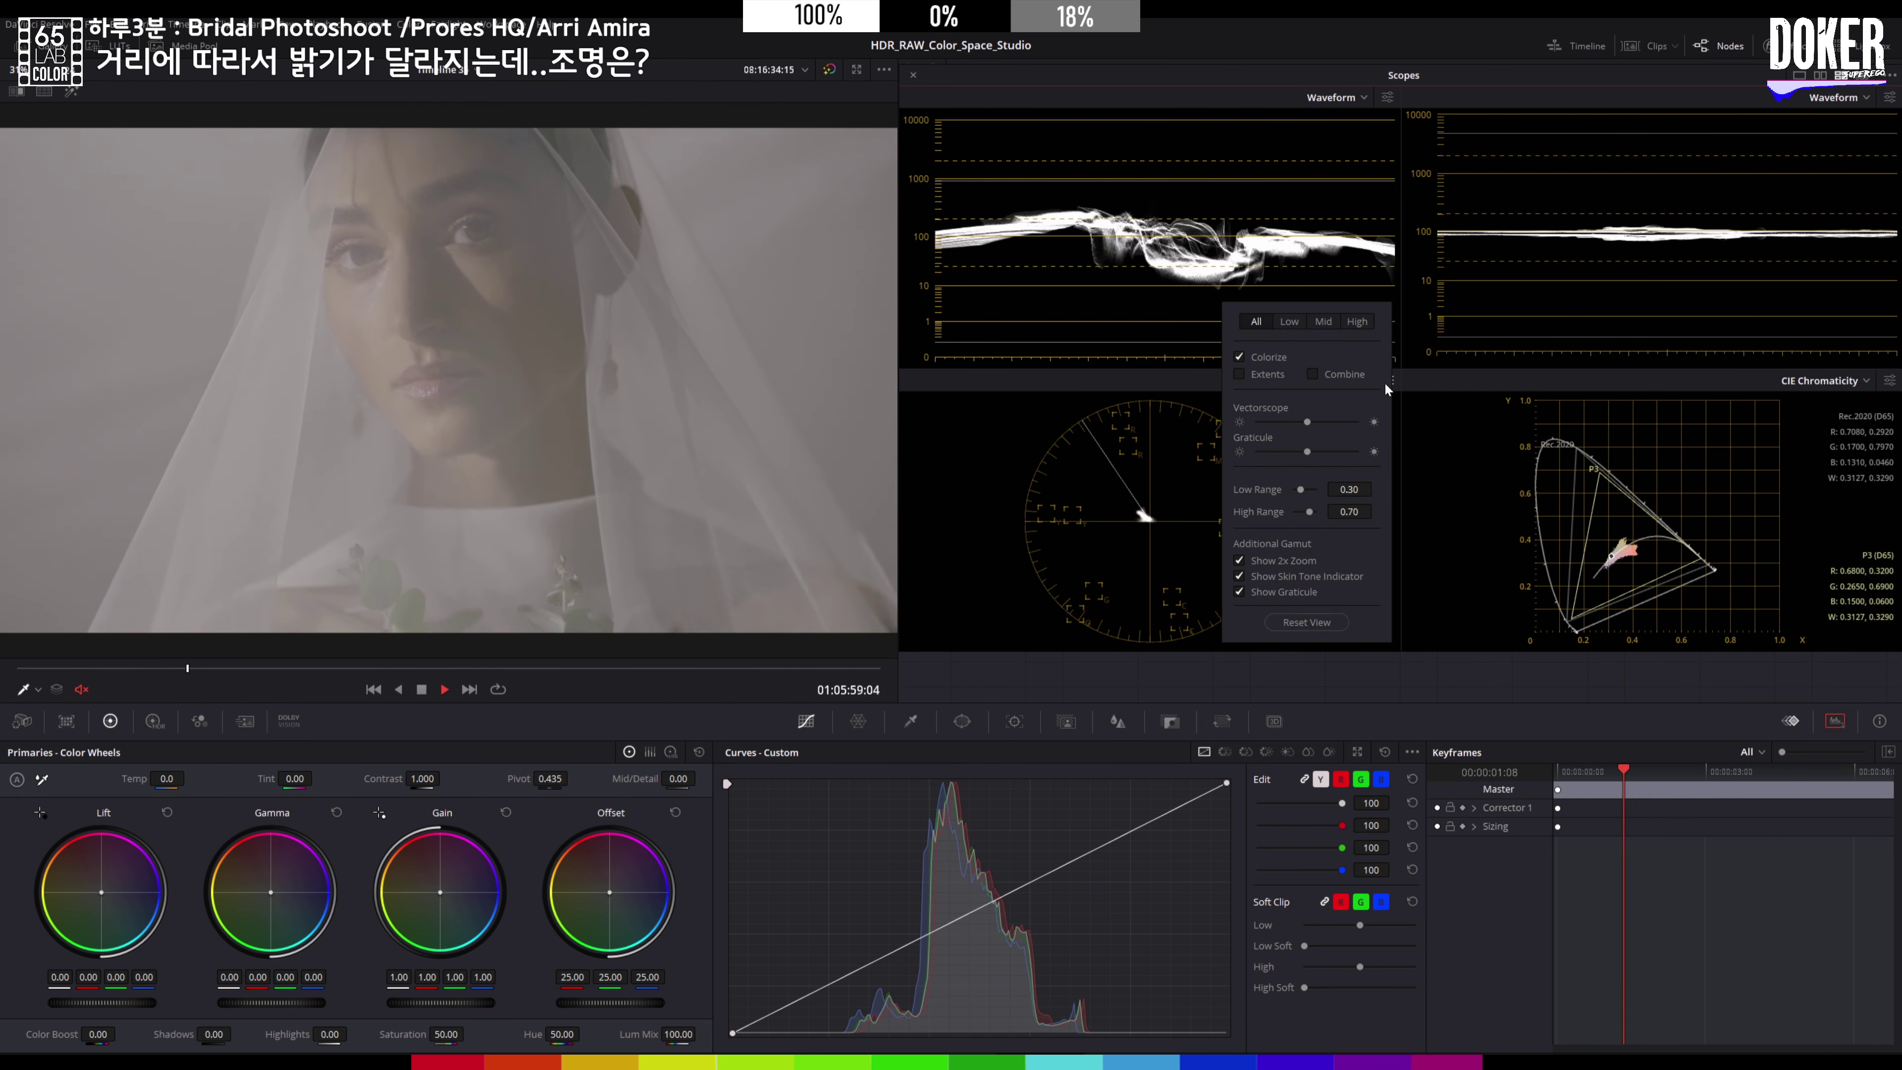
click(1416, 380)
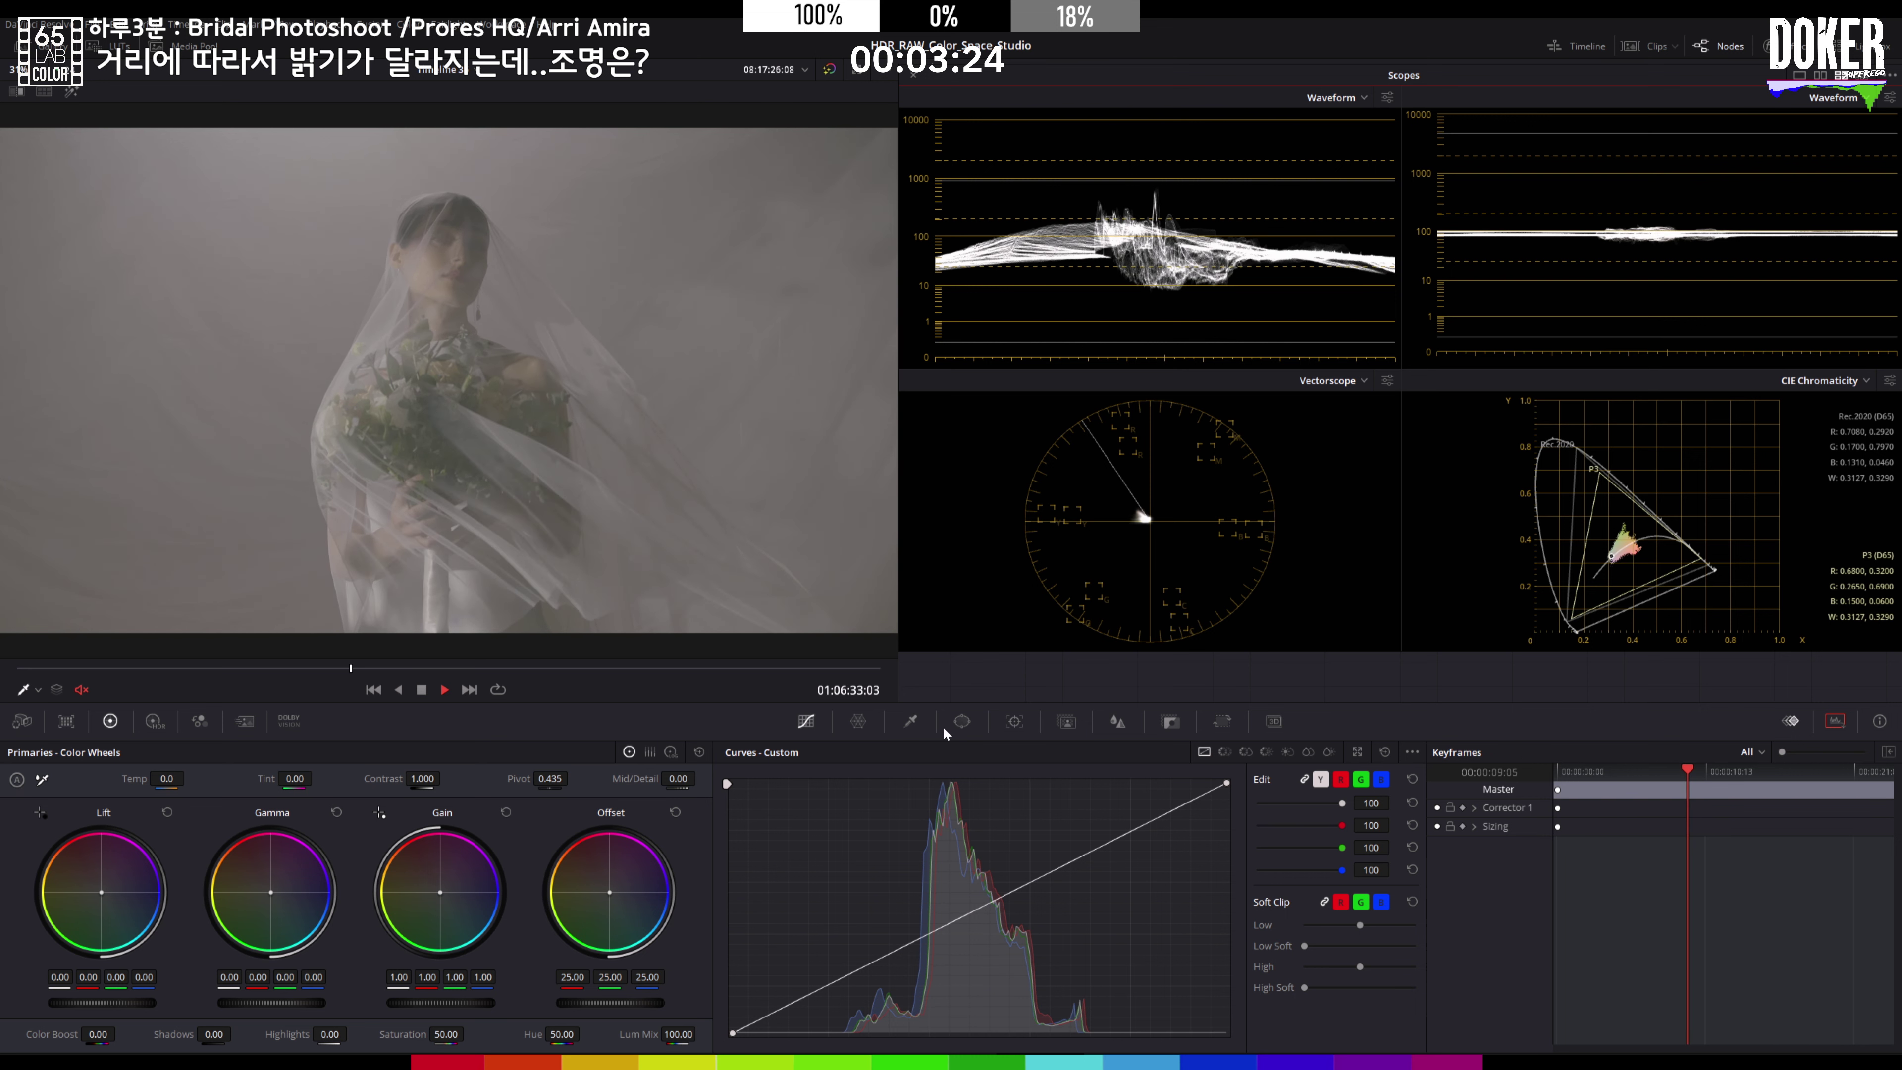
key(space)
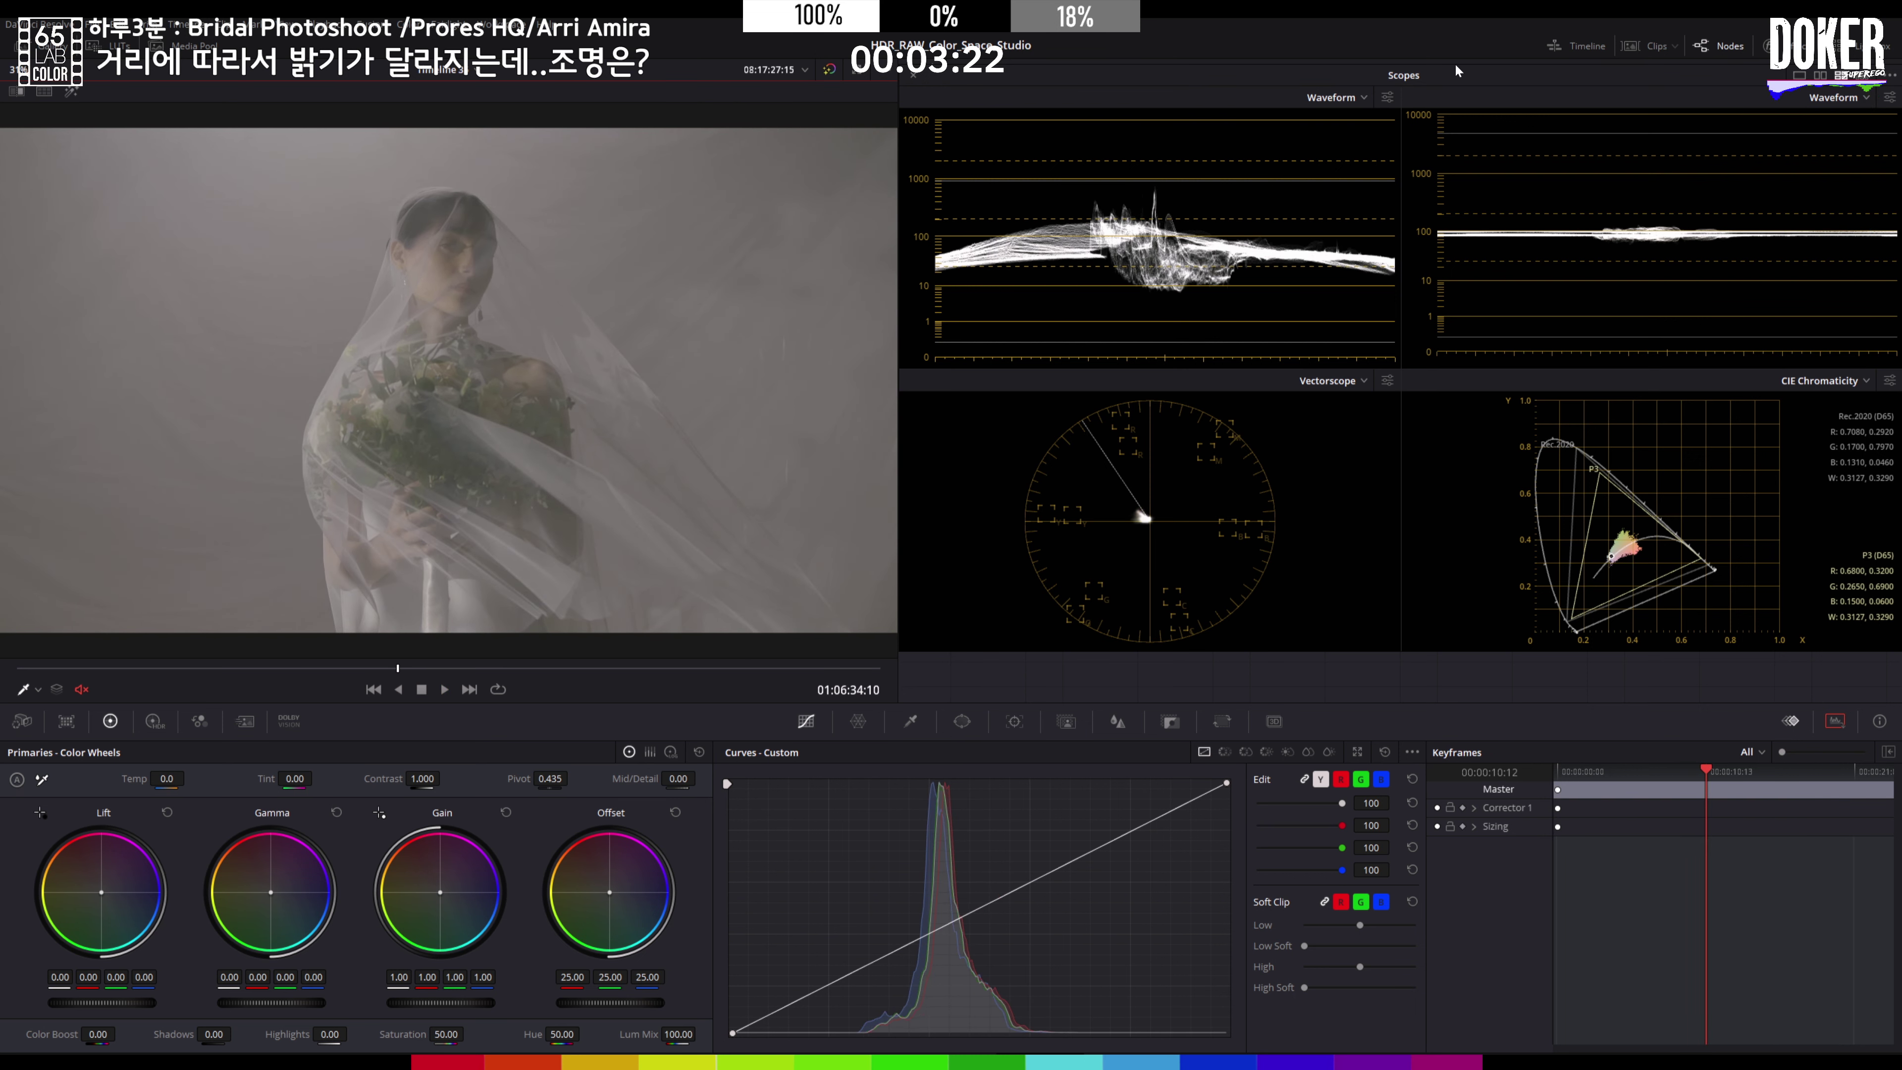
Step: Make clip 13, the bride holding the bouquet, current and expose its node graph by closing the floating scopes and hiding the clip thumbnails
click(1647, 47)
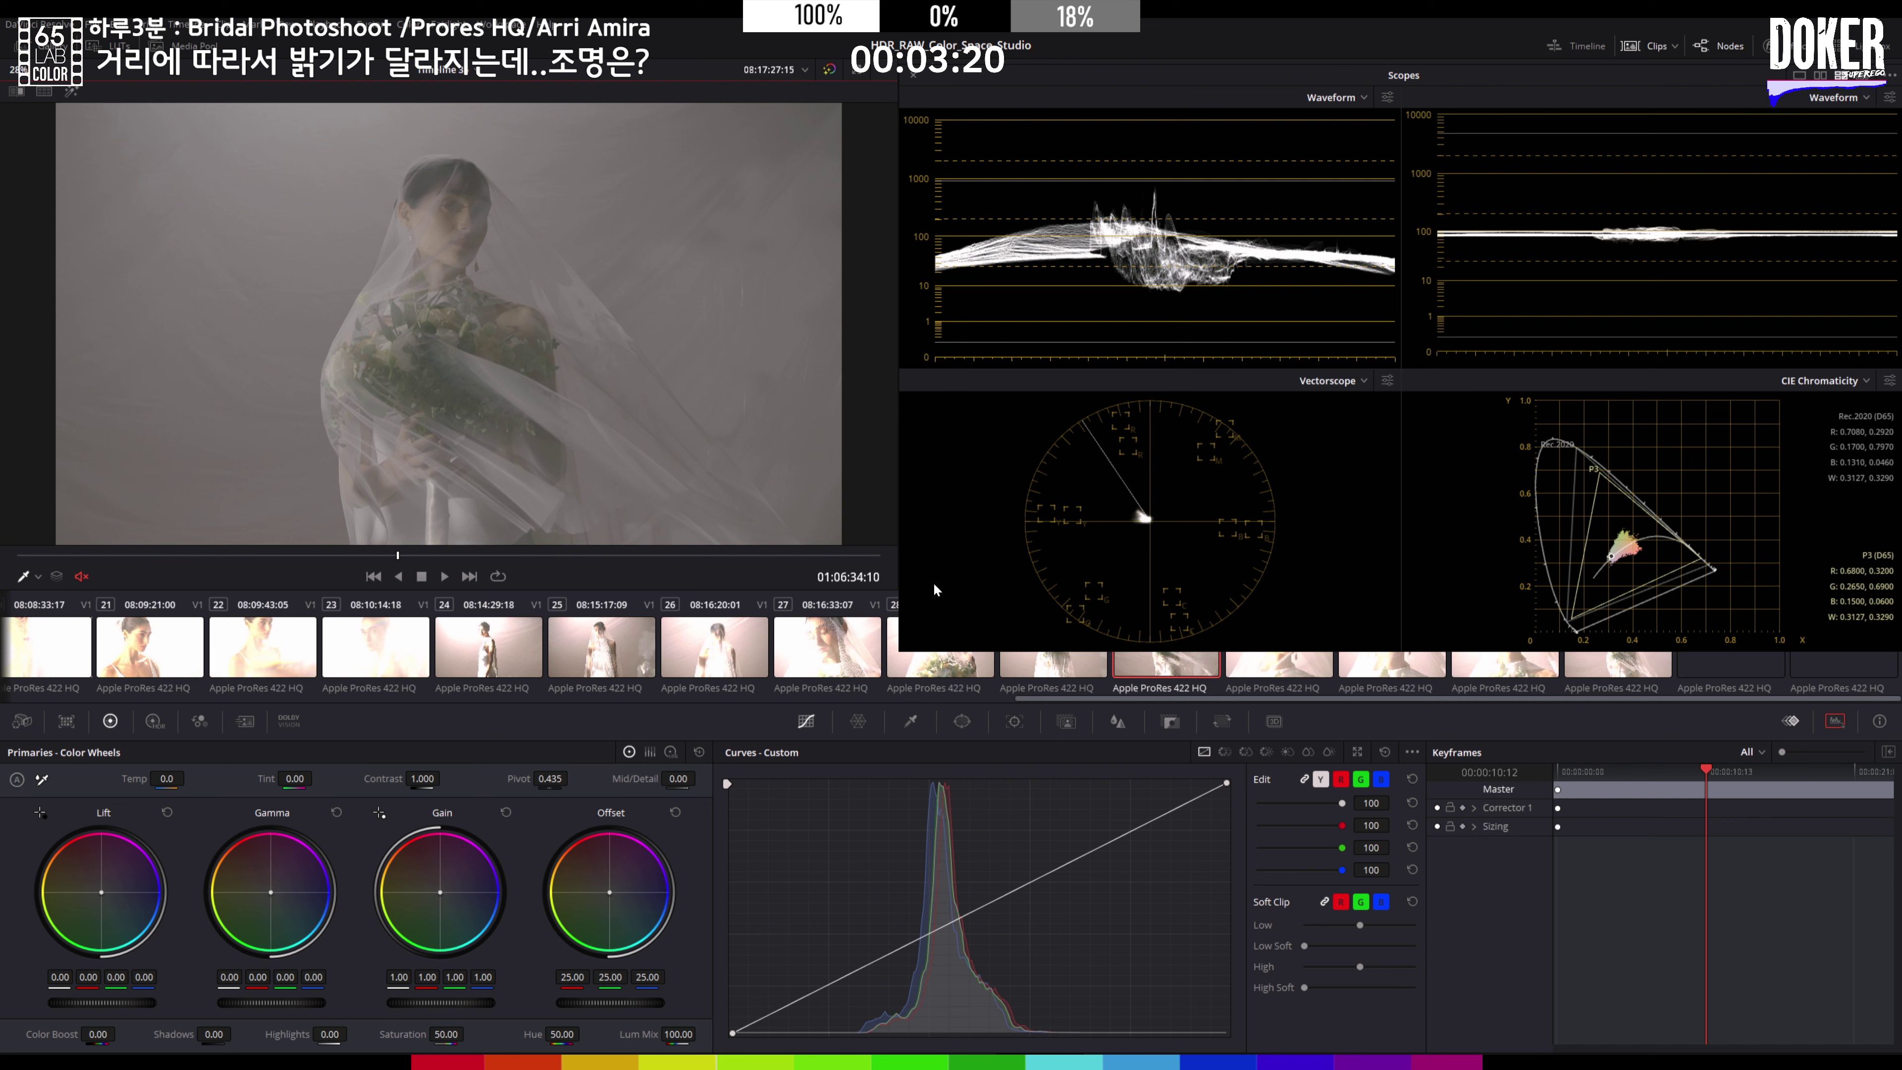
click(1732, 662)
click(1841, 669)
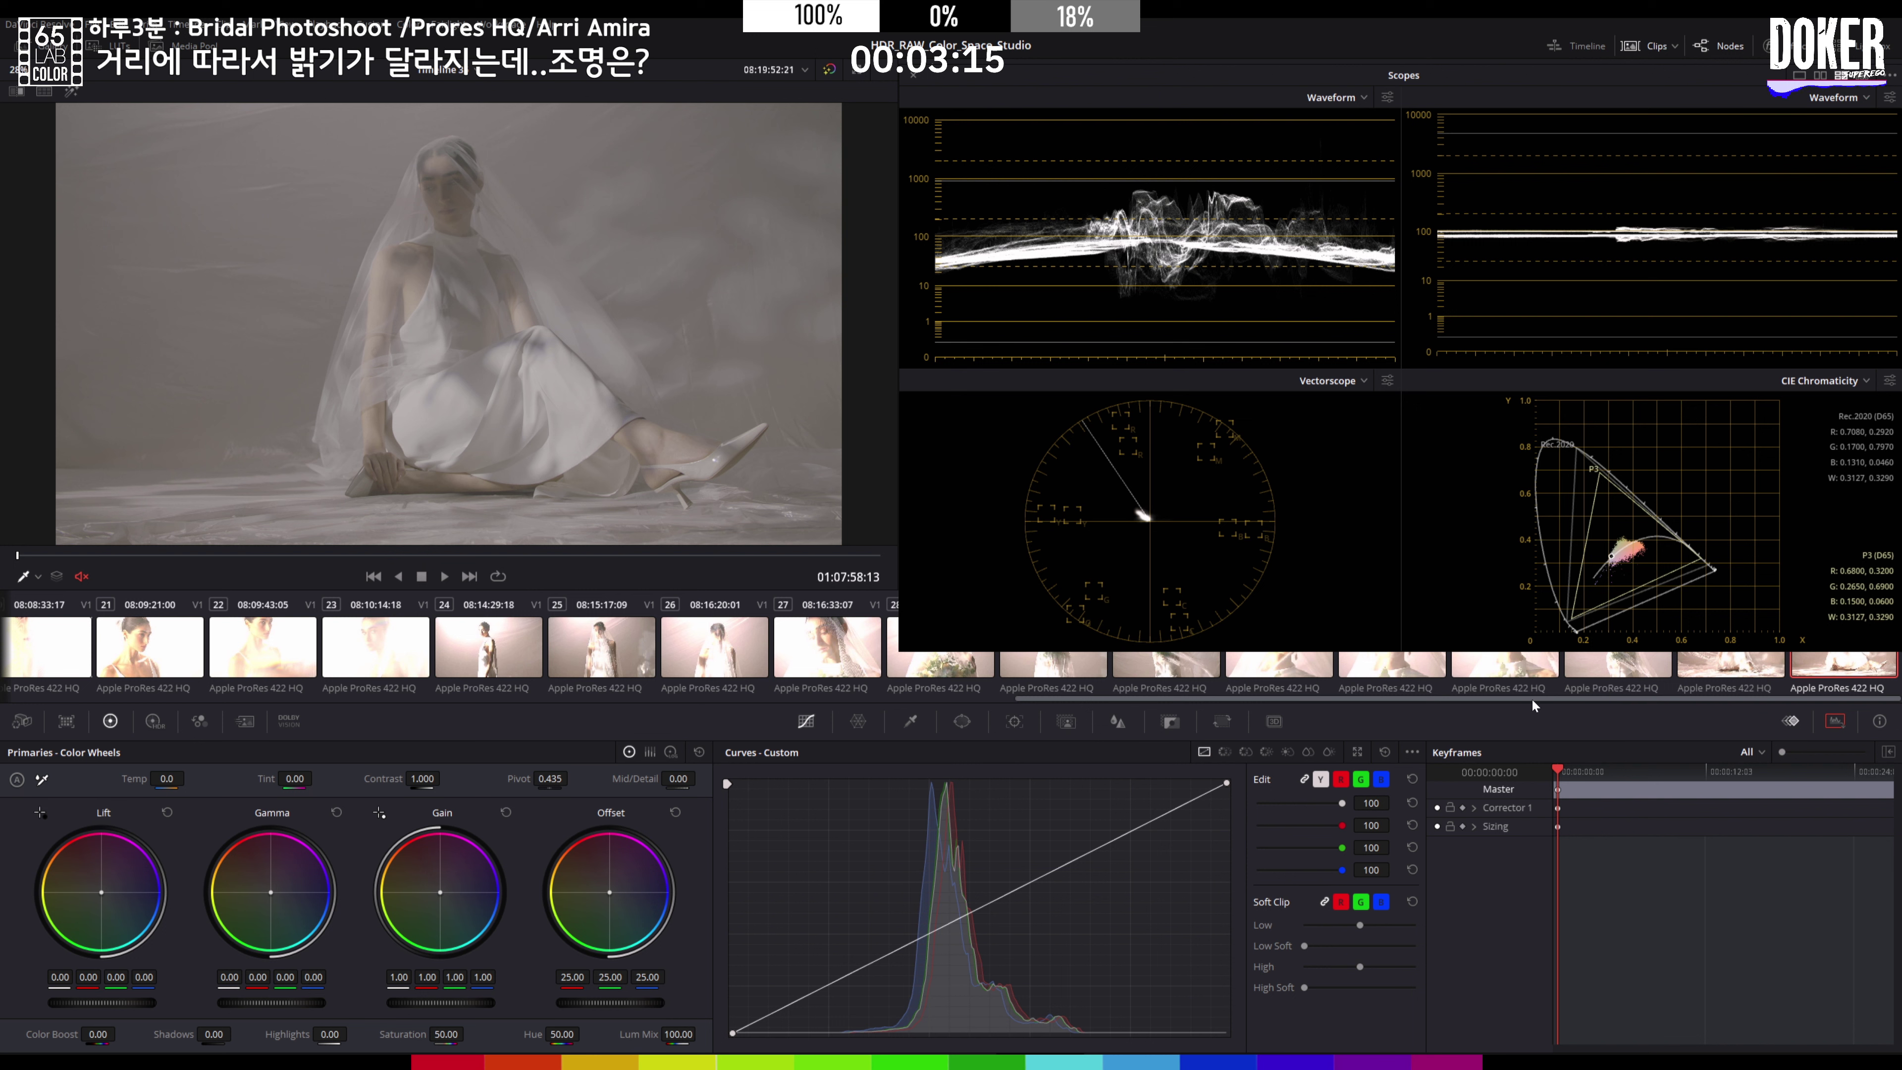
drag(1507, 697, 906, 716)
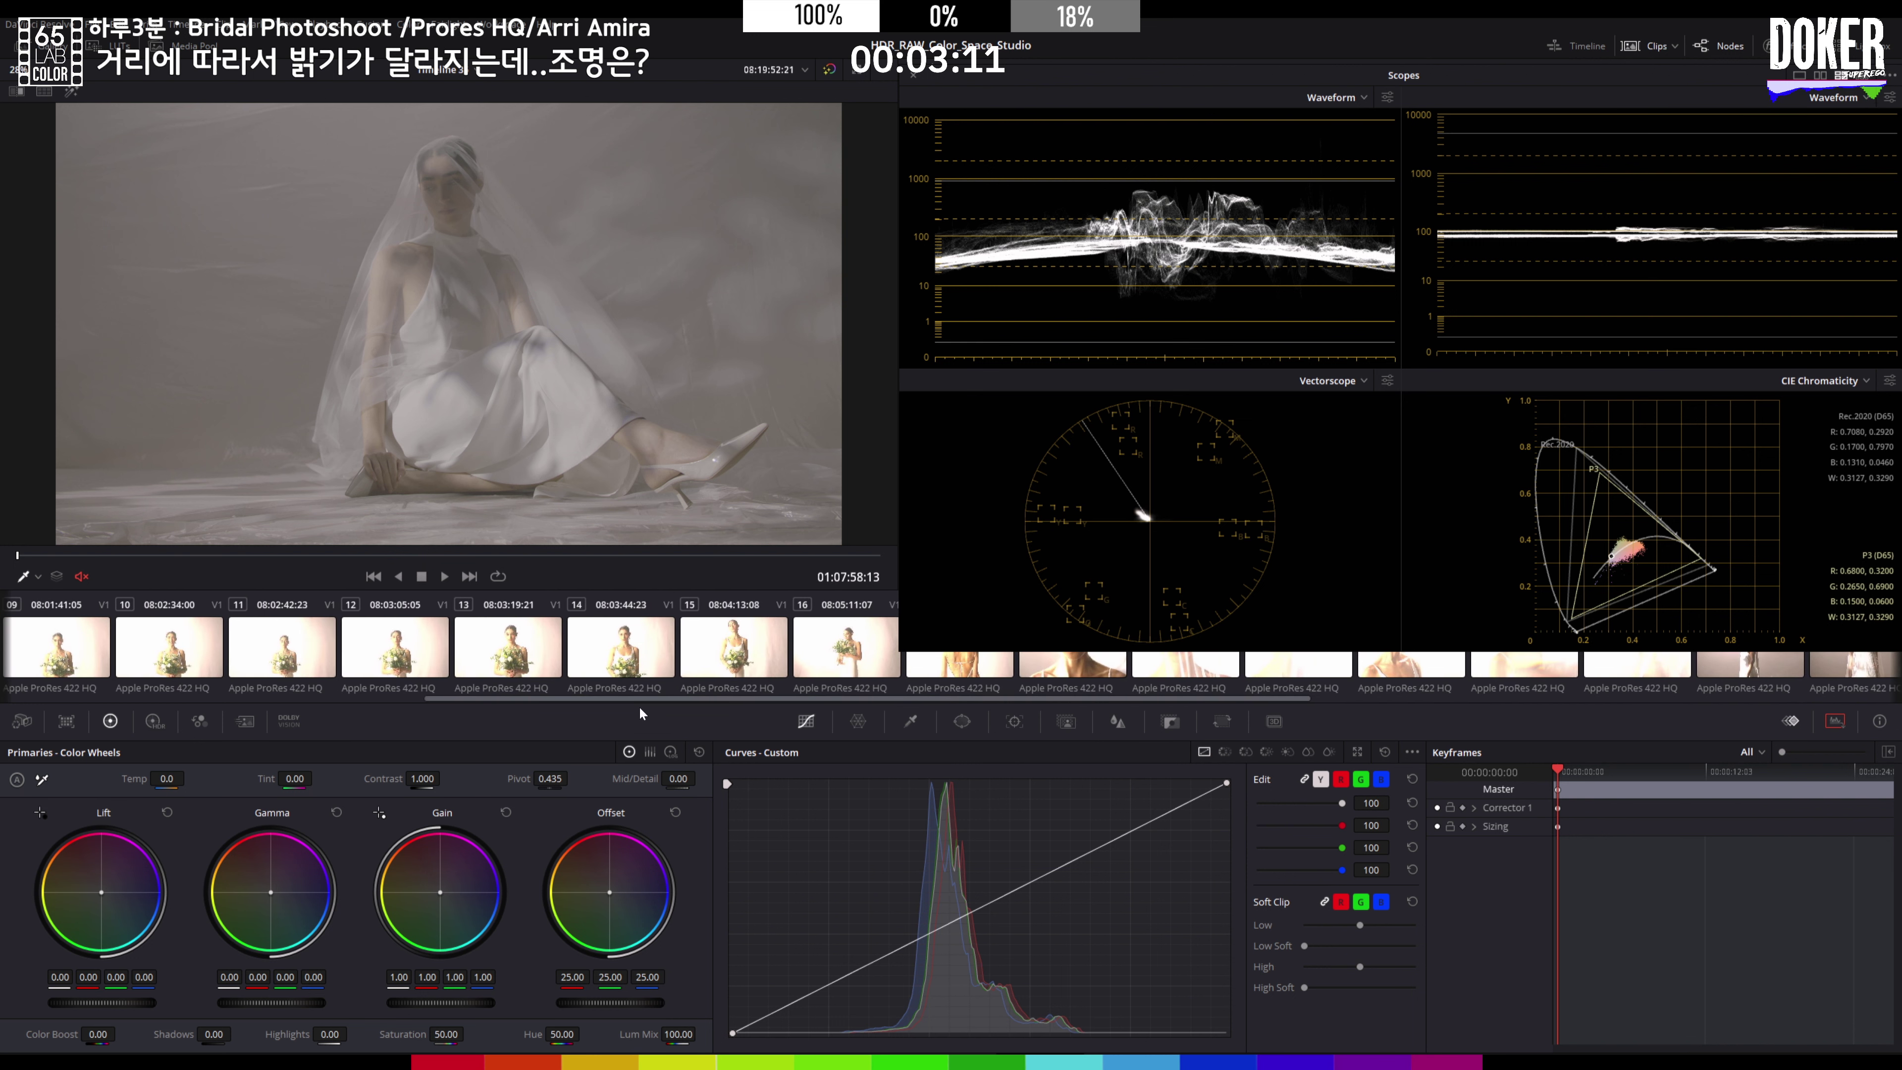
click(508, 656)
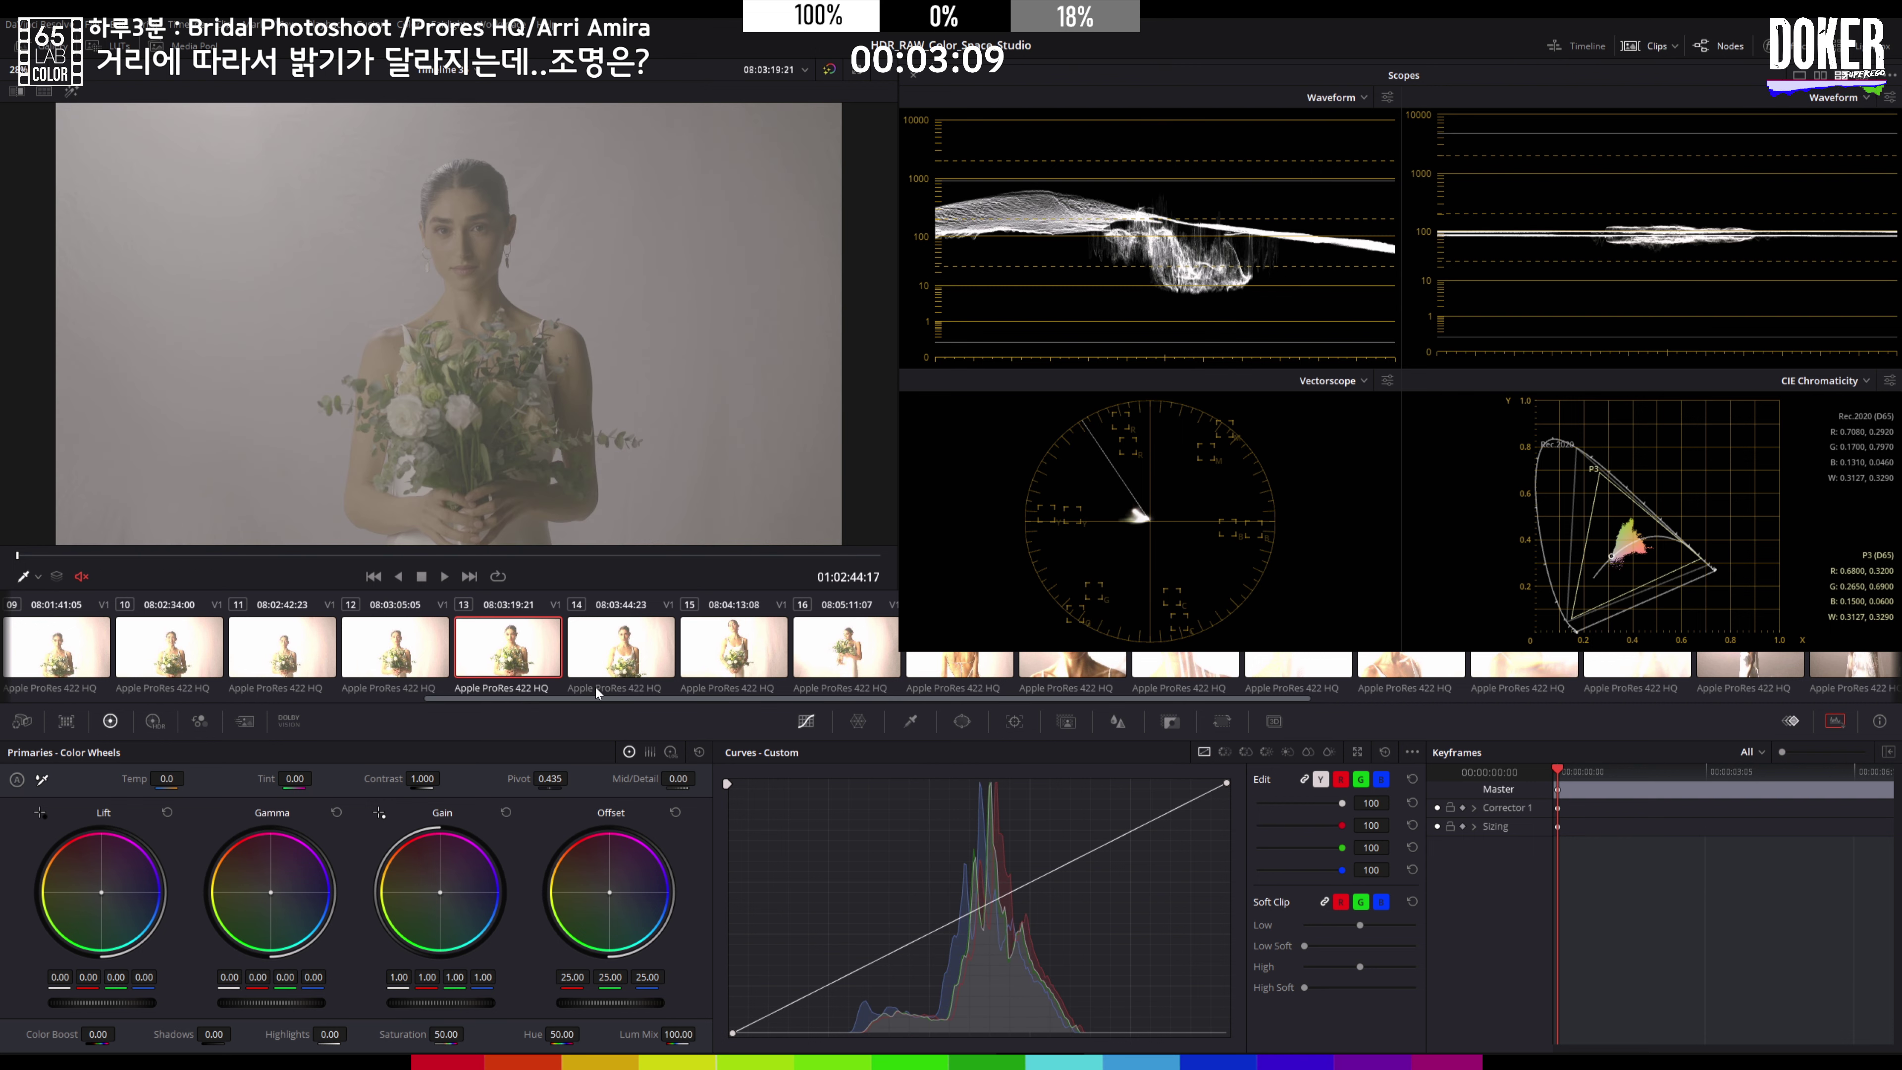
drag(510, 698, 461, 703)
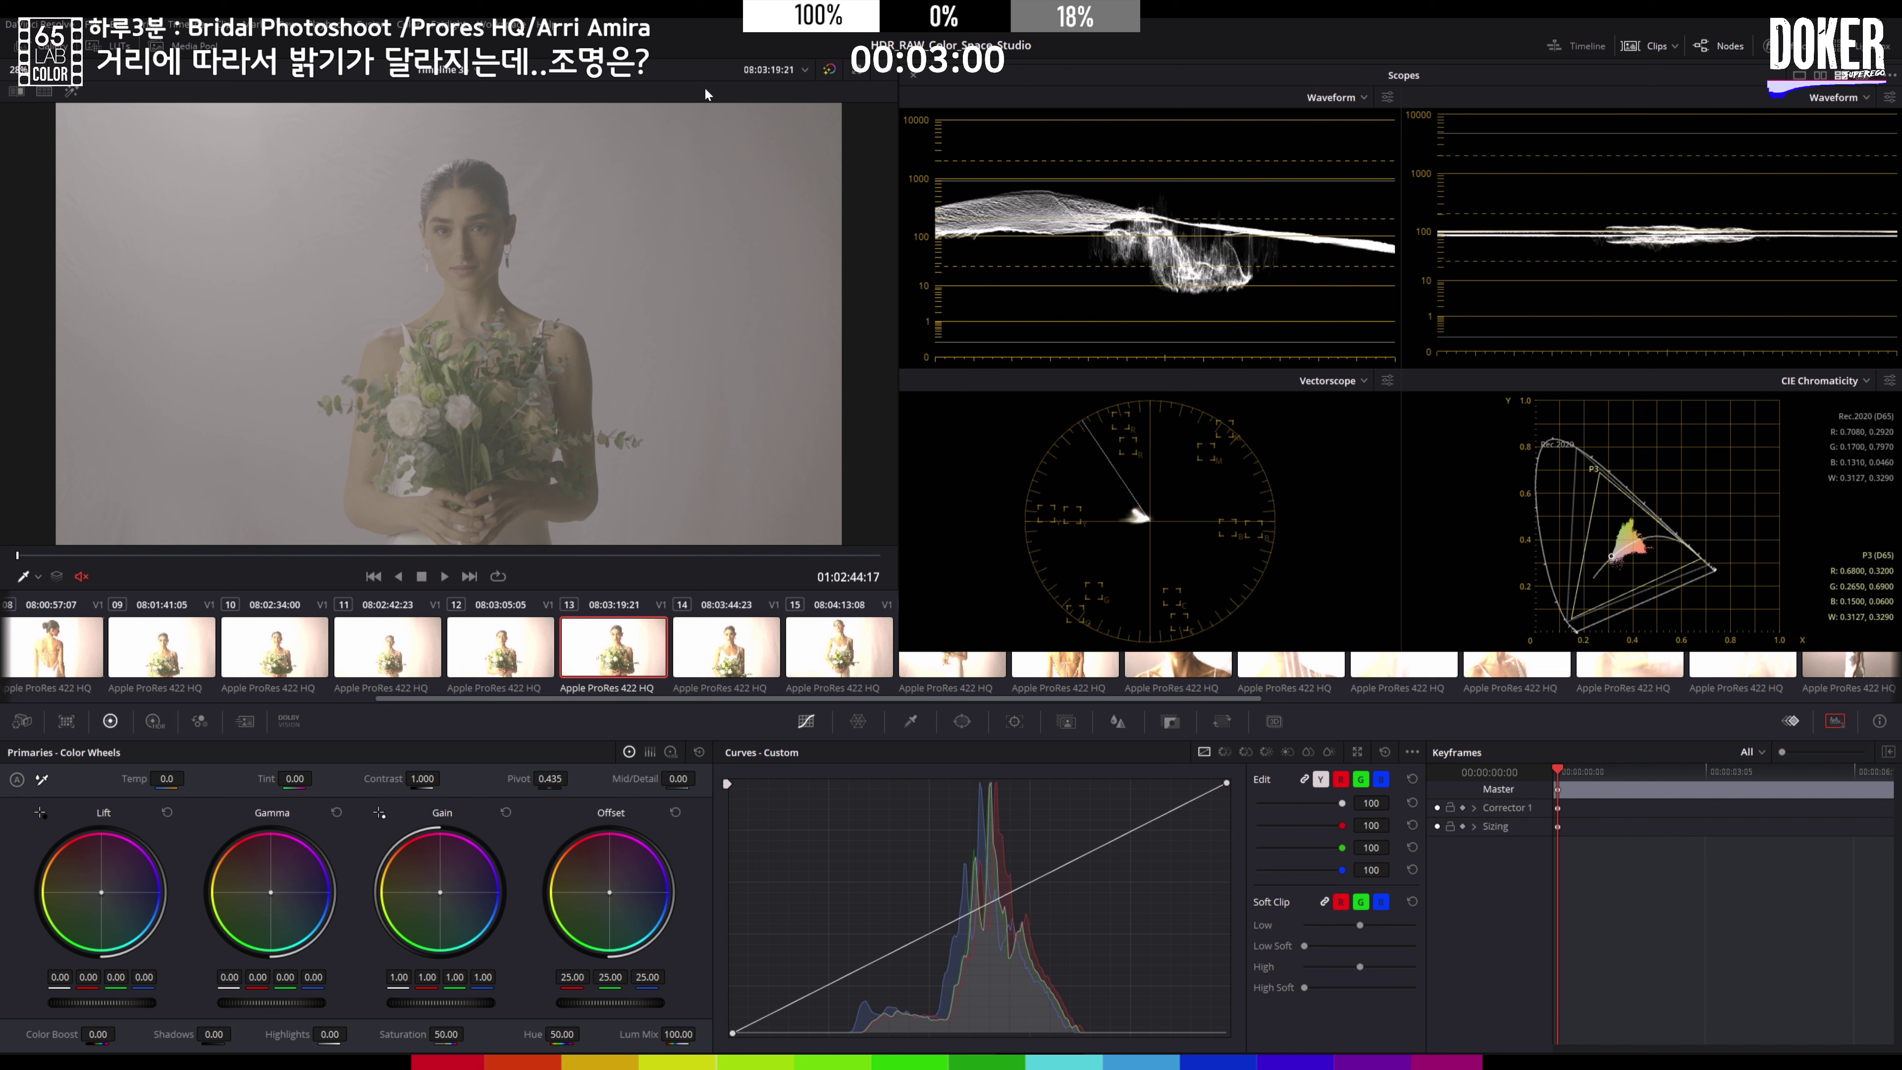
click(914, 74)
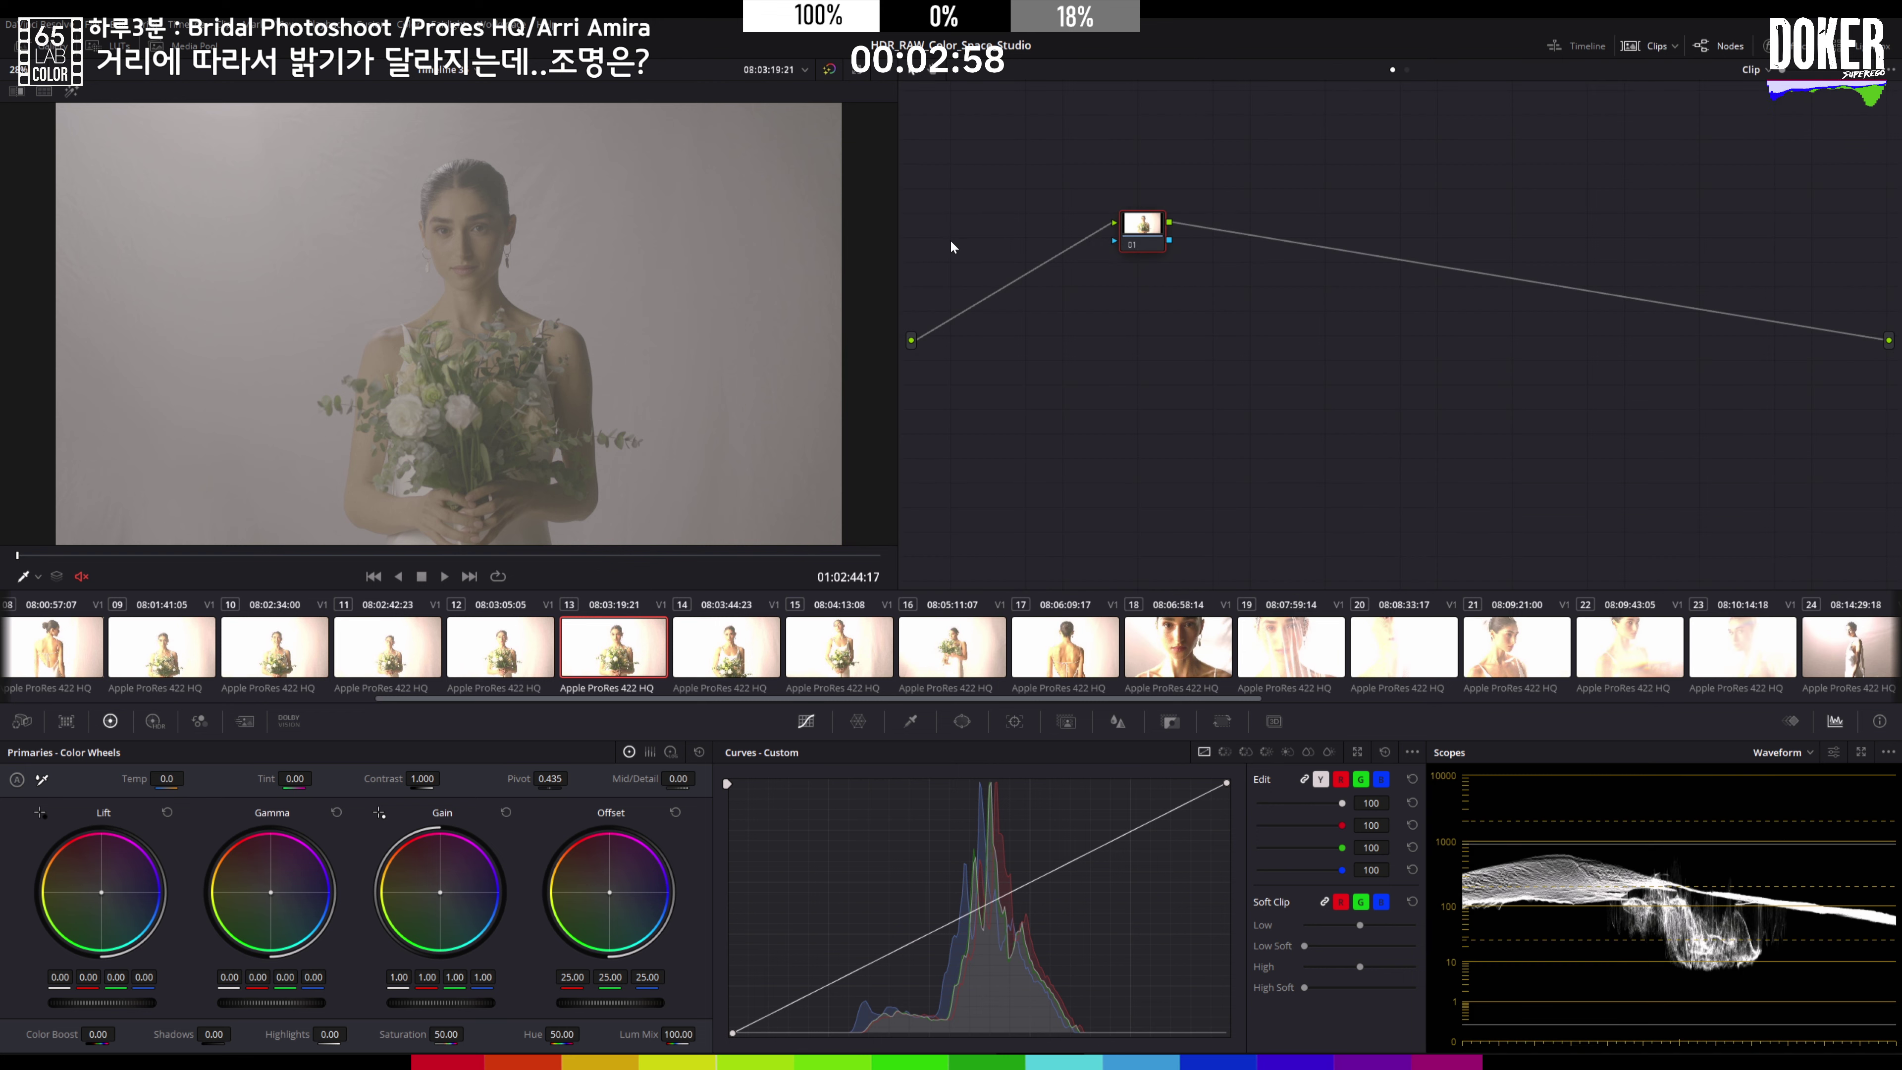
click(1642, 45)
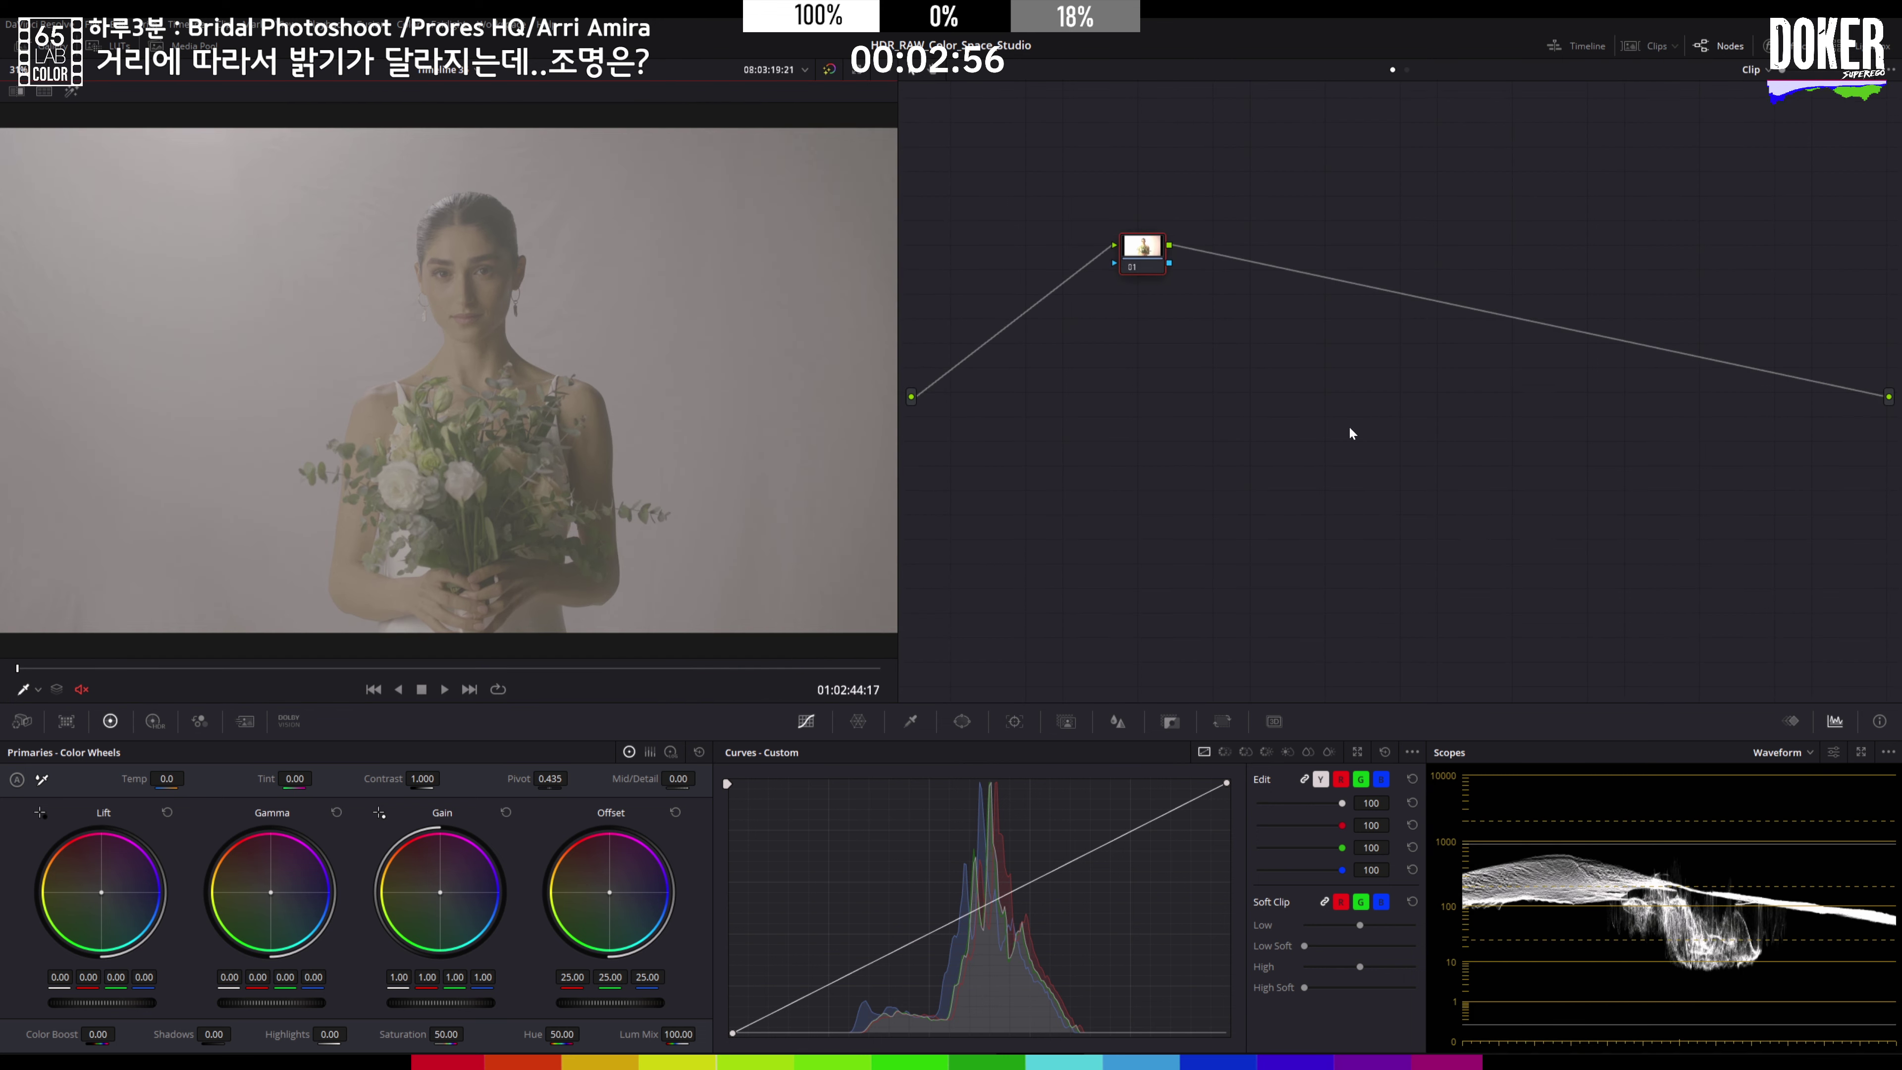
Step: Lower the white end of node 01's custom curve and add serial node 02 with saturation at 66.80
drag(1221, 786, 1251, 882)
key(alt+s)
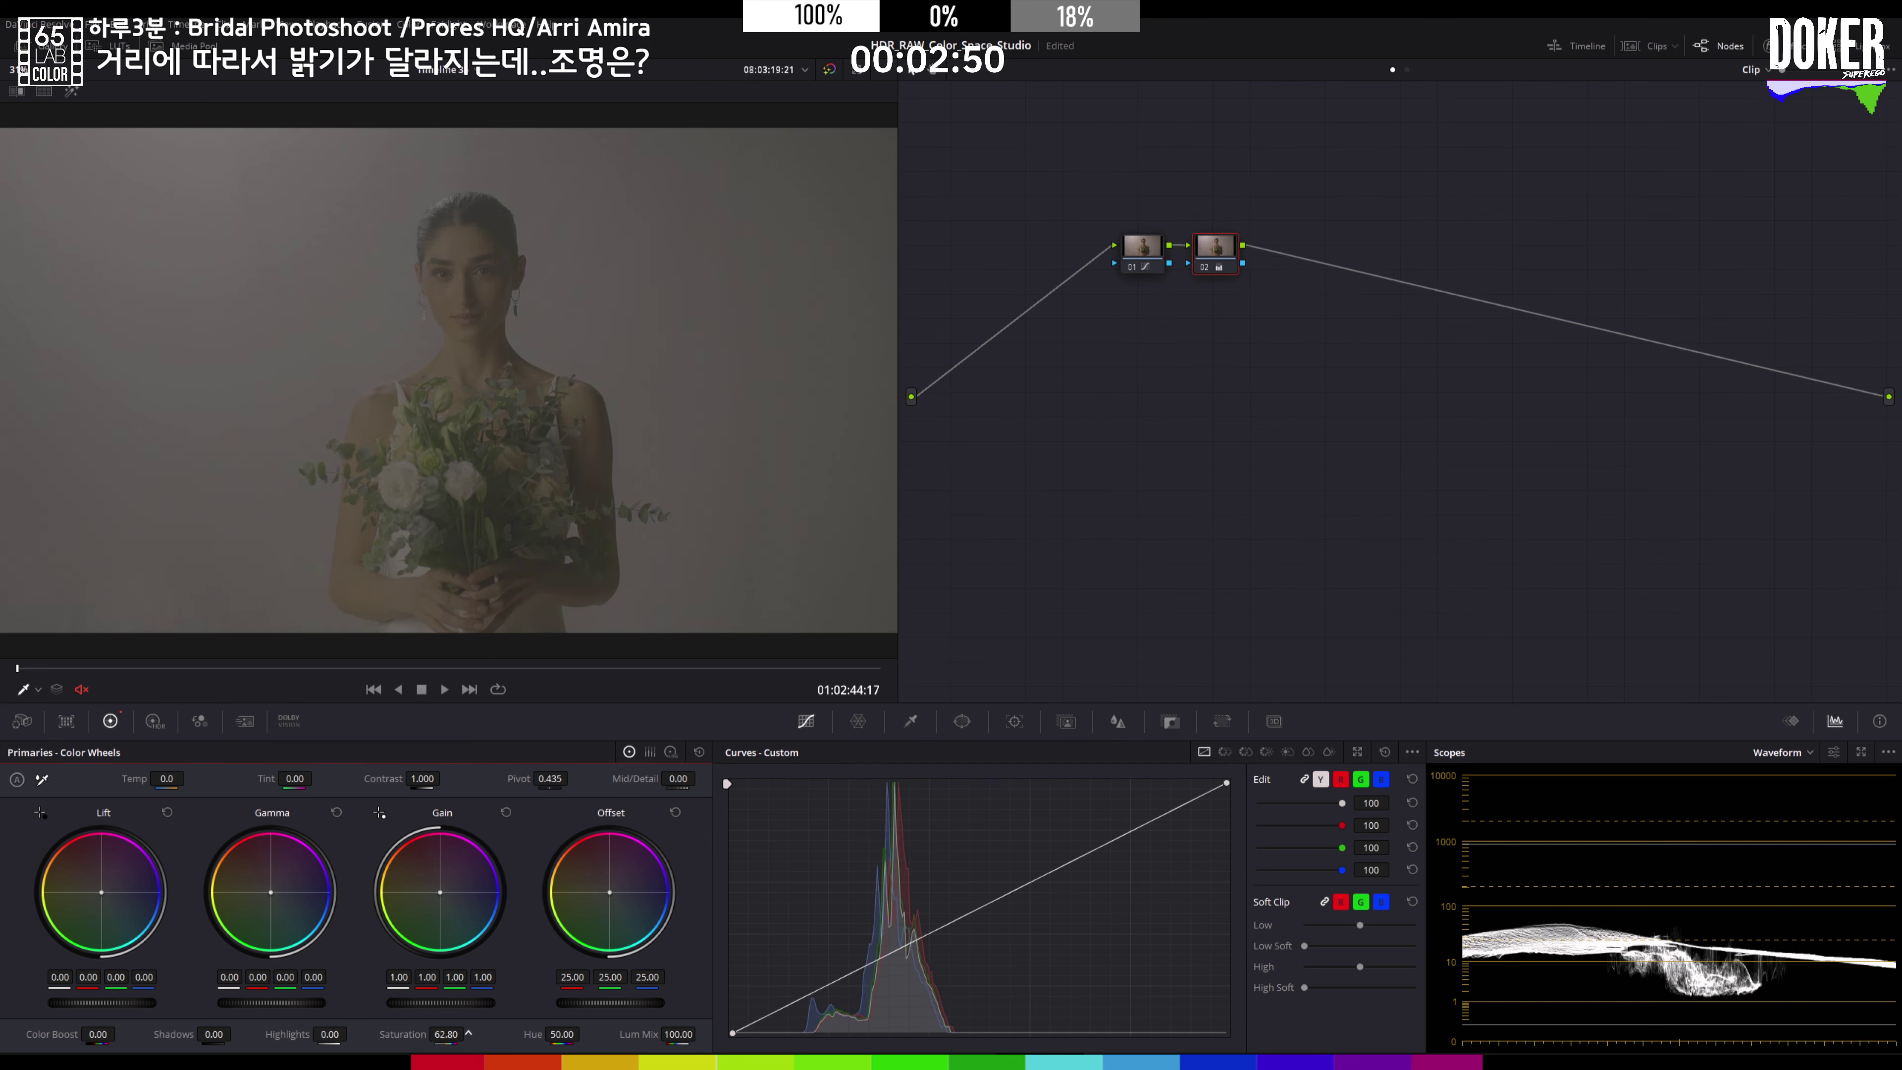
Step: Add serial nodes 03 and 04, lifting the custom curve above the diagonal with one midtone point in each
key(alt+s)
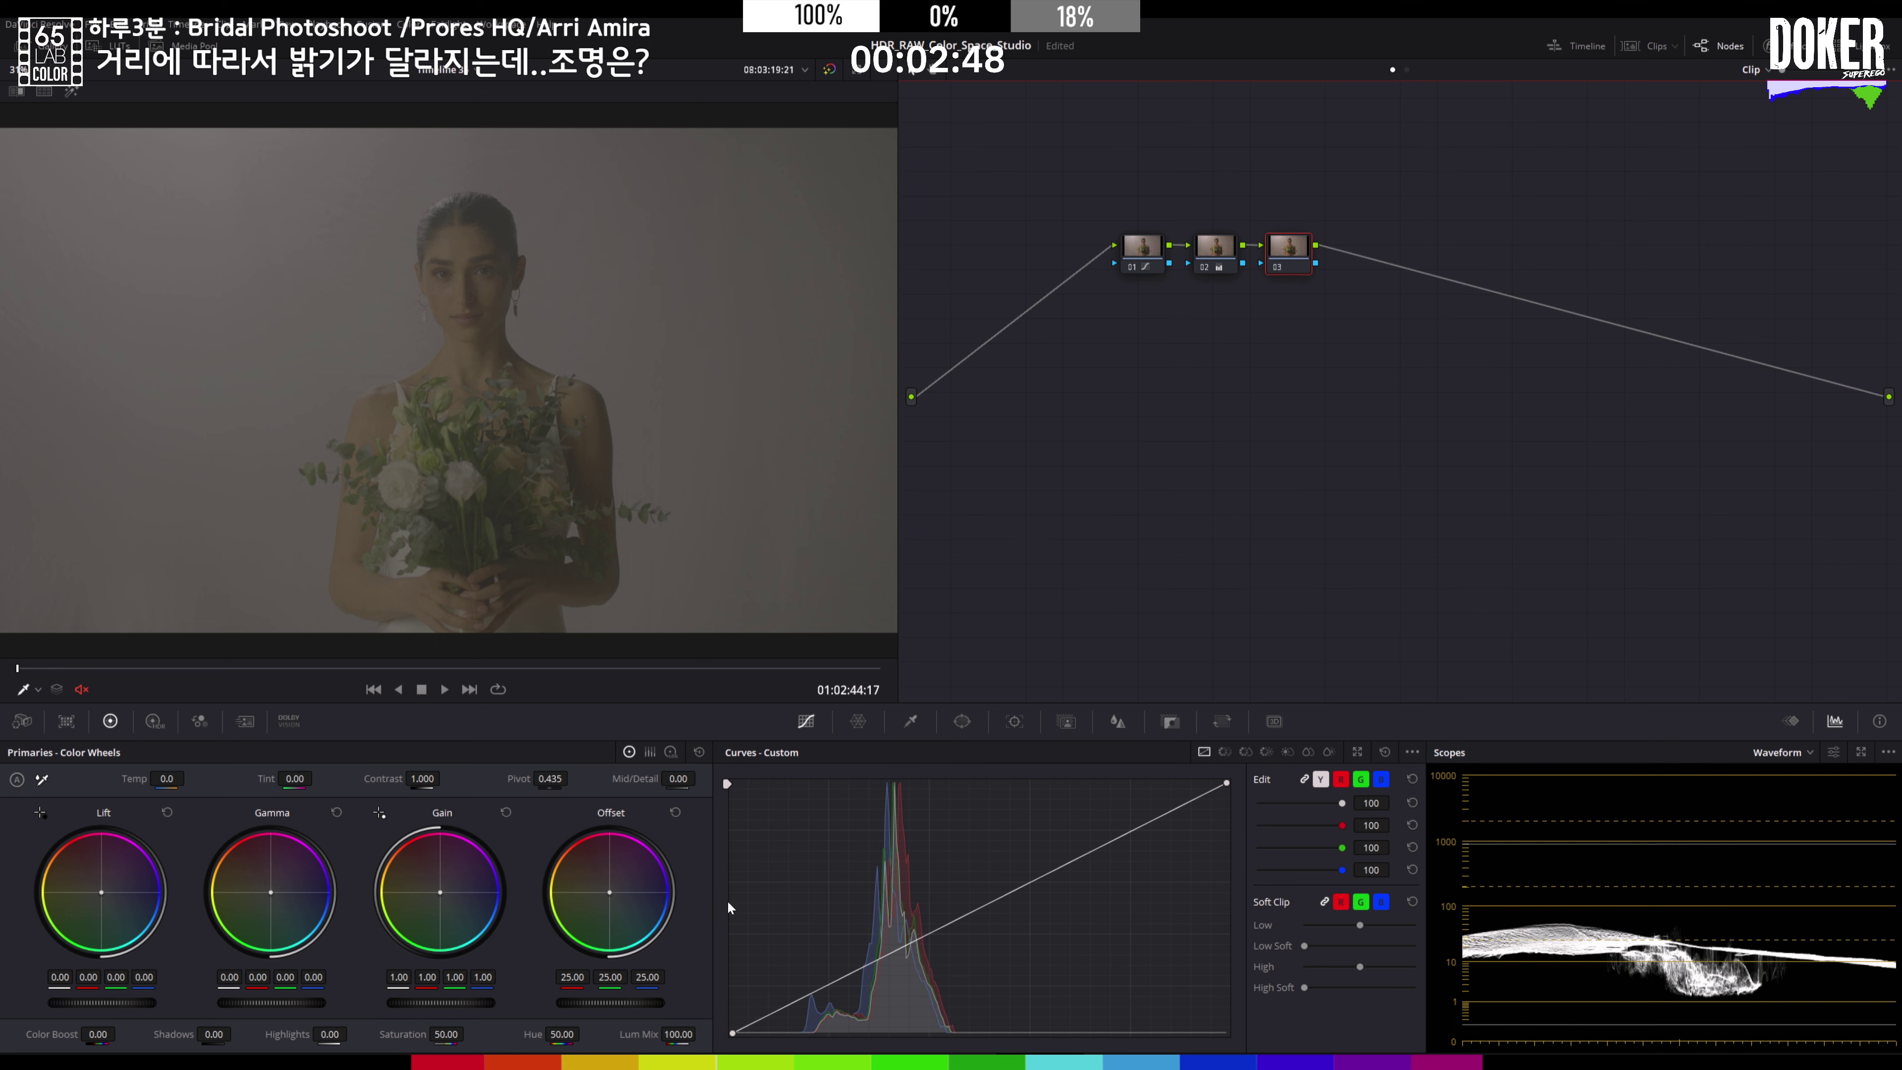
mouse_move(958, 921)
mouse_down()
mouse_move(902, 911)
mouse_move(949, 913)
mouse_move(931, 908)
mouse_up()
key(alt+s)
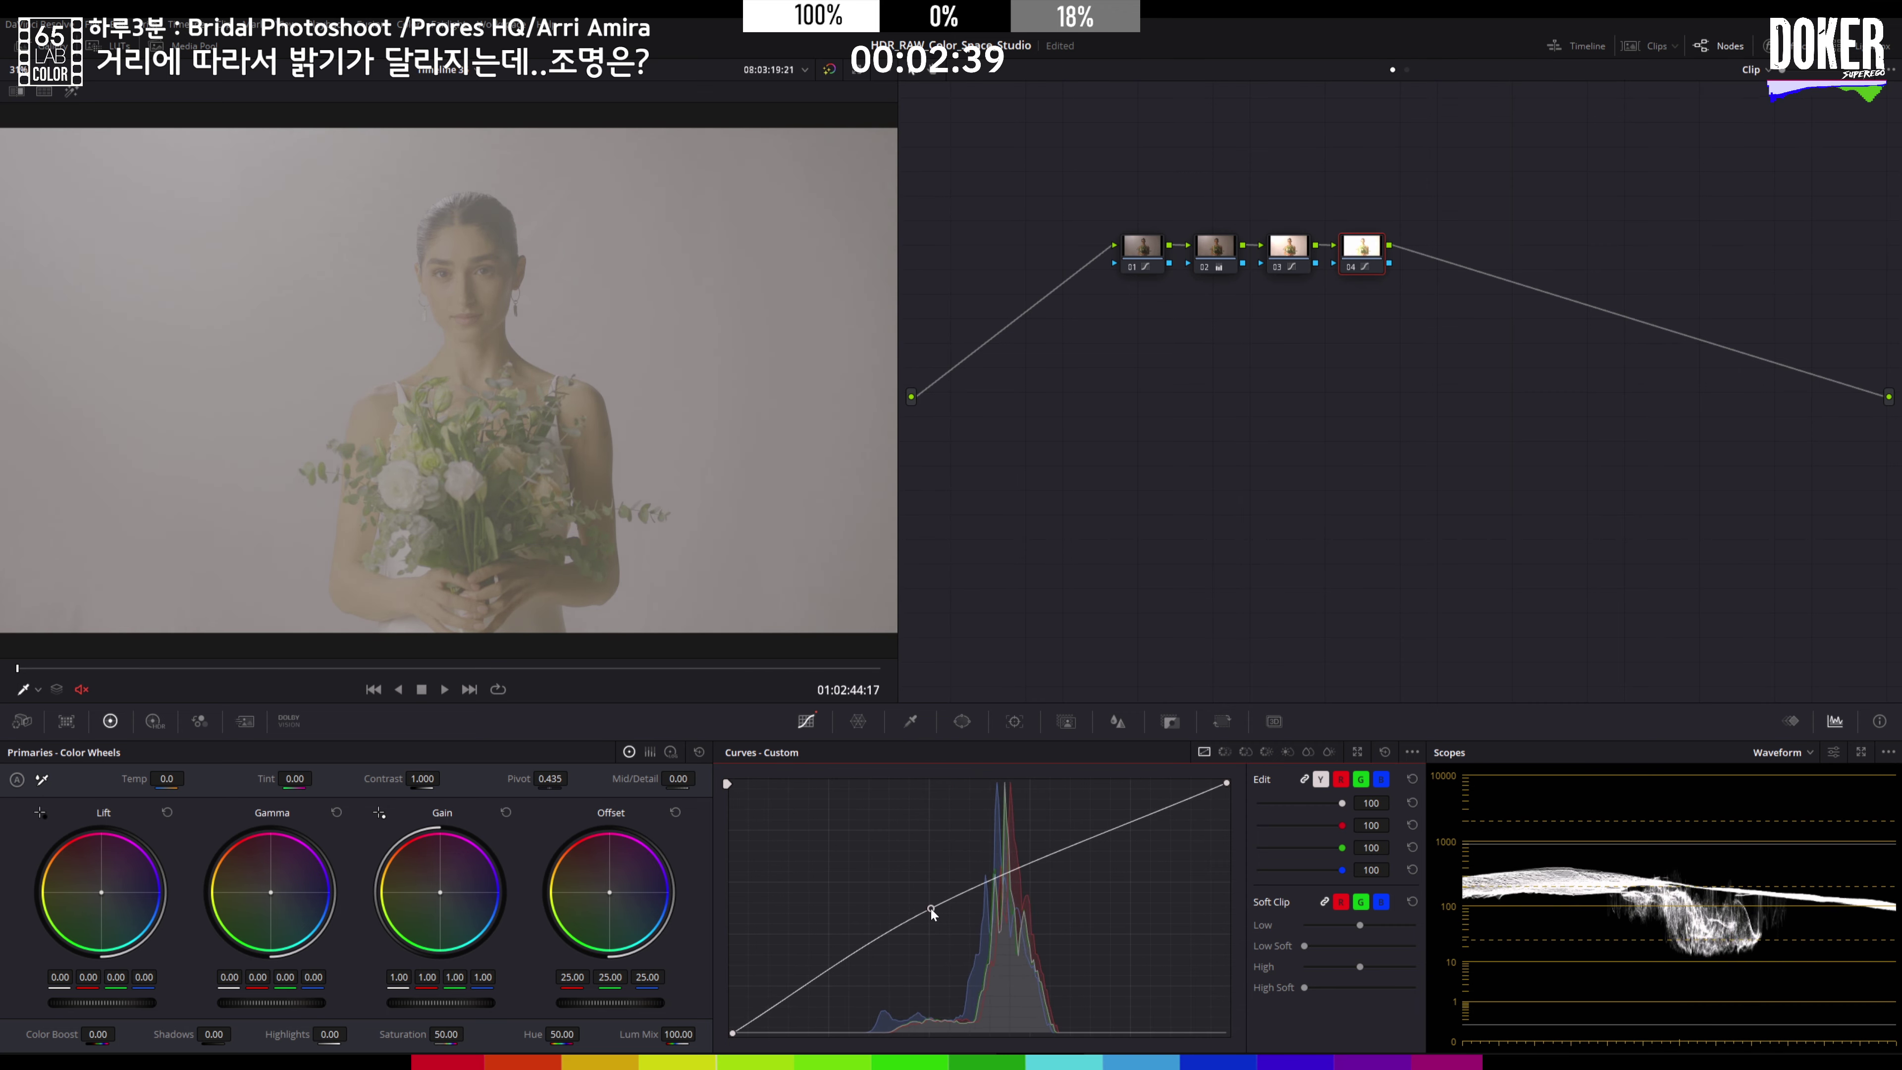
Step: Add serial node 05 and shape an S-curve with a lowered shadow point and a raised highlight point
key(alt+s)
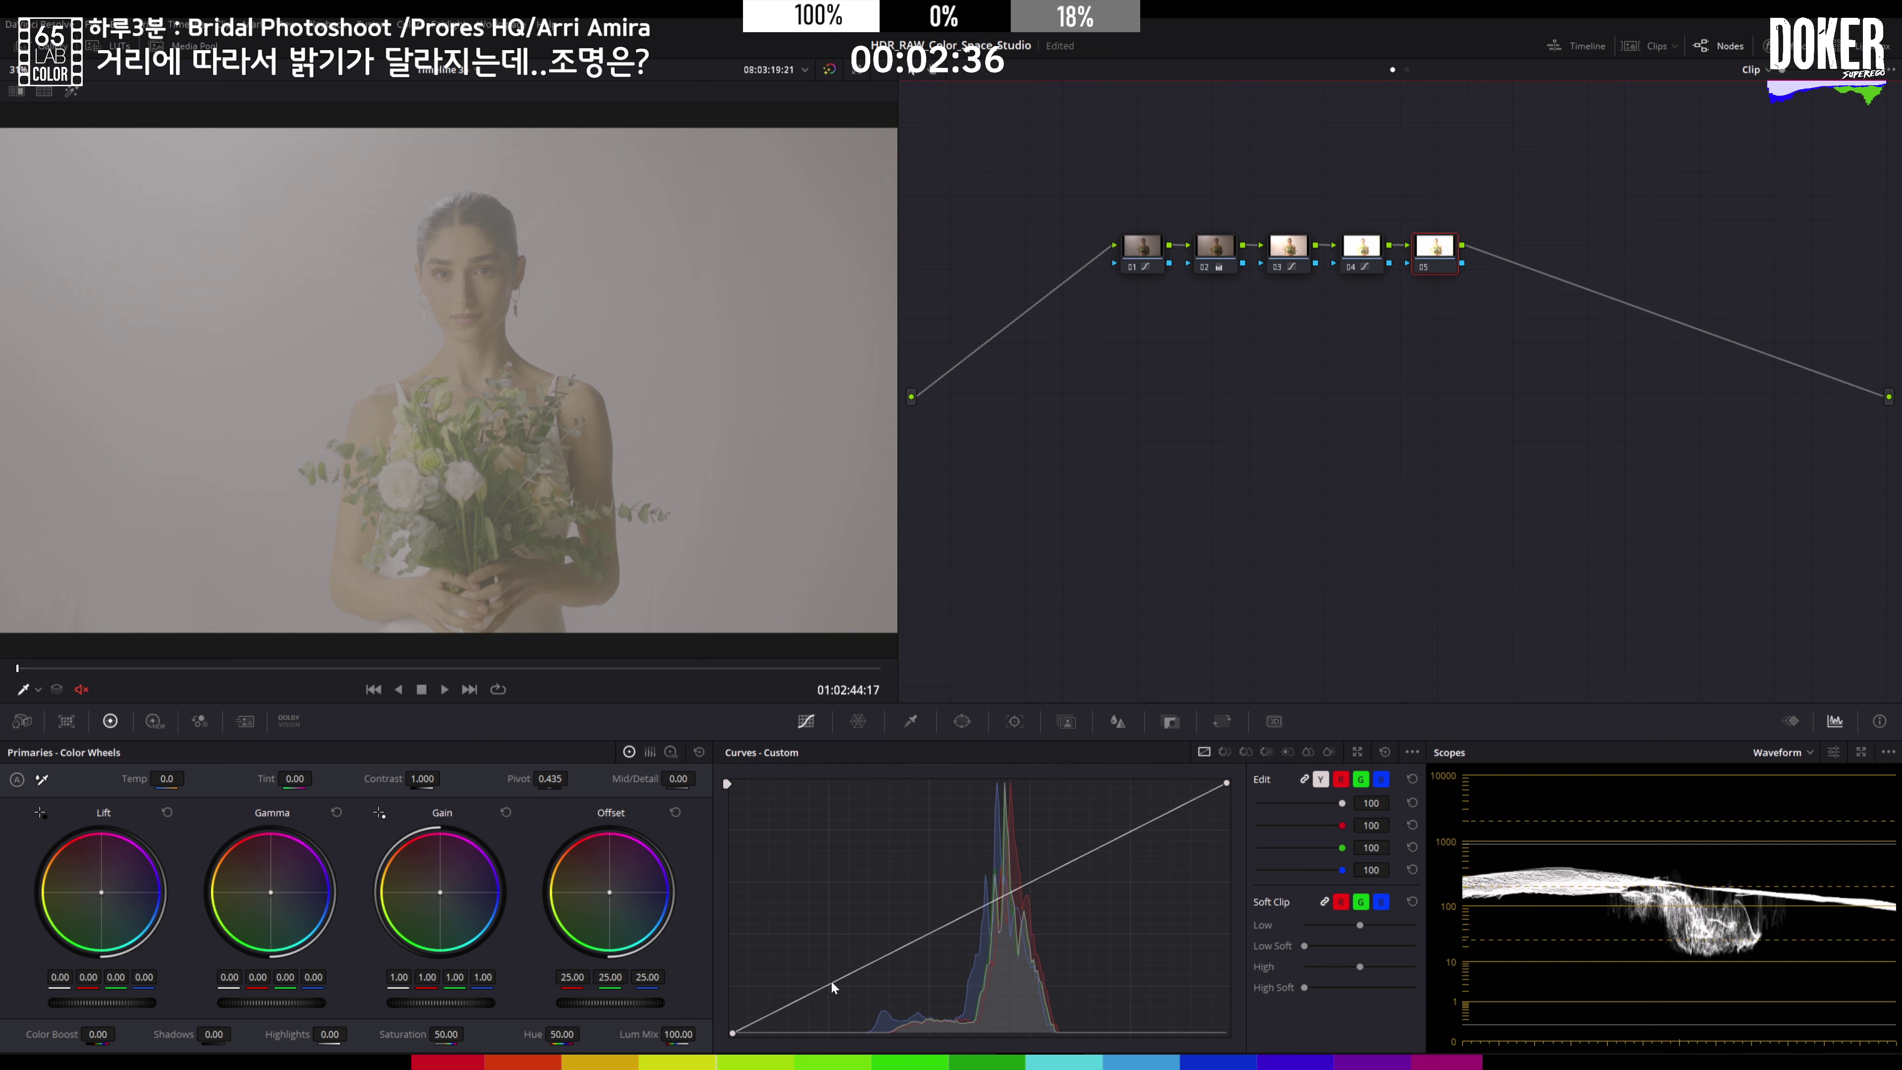
drag(831, 981, 829, 1017)
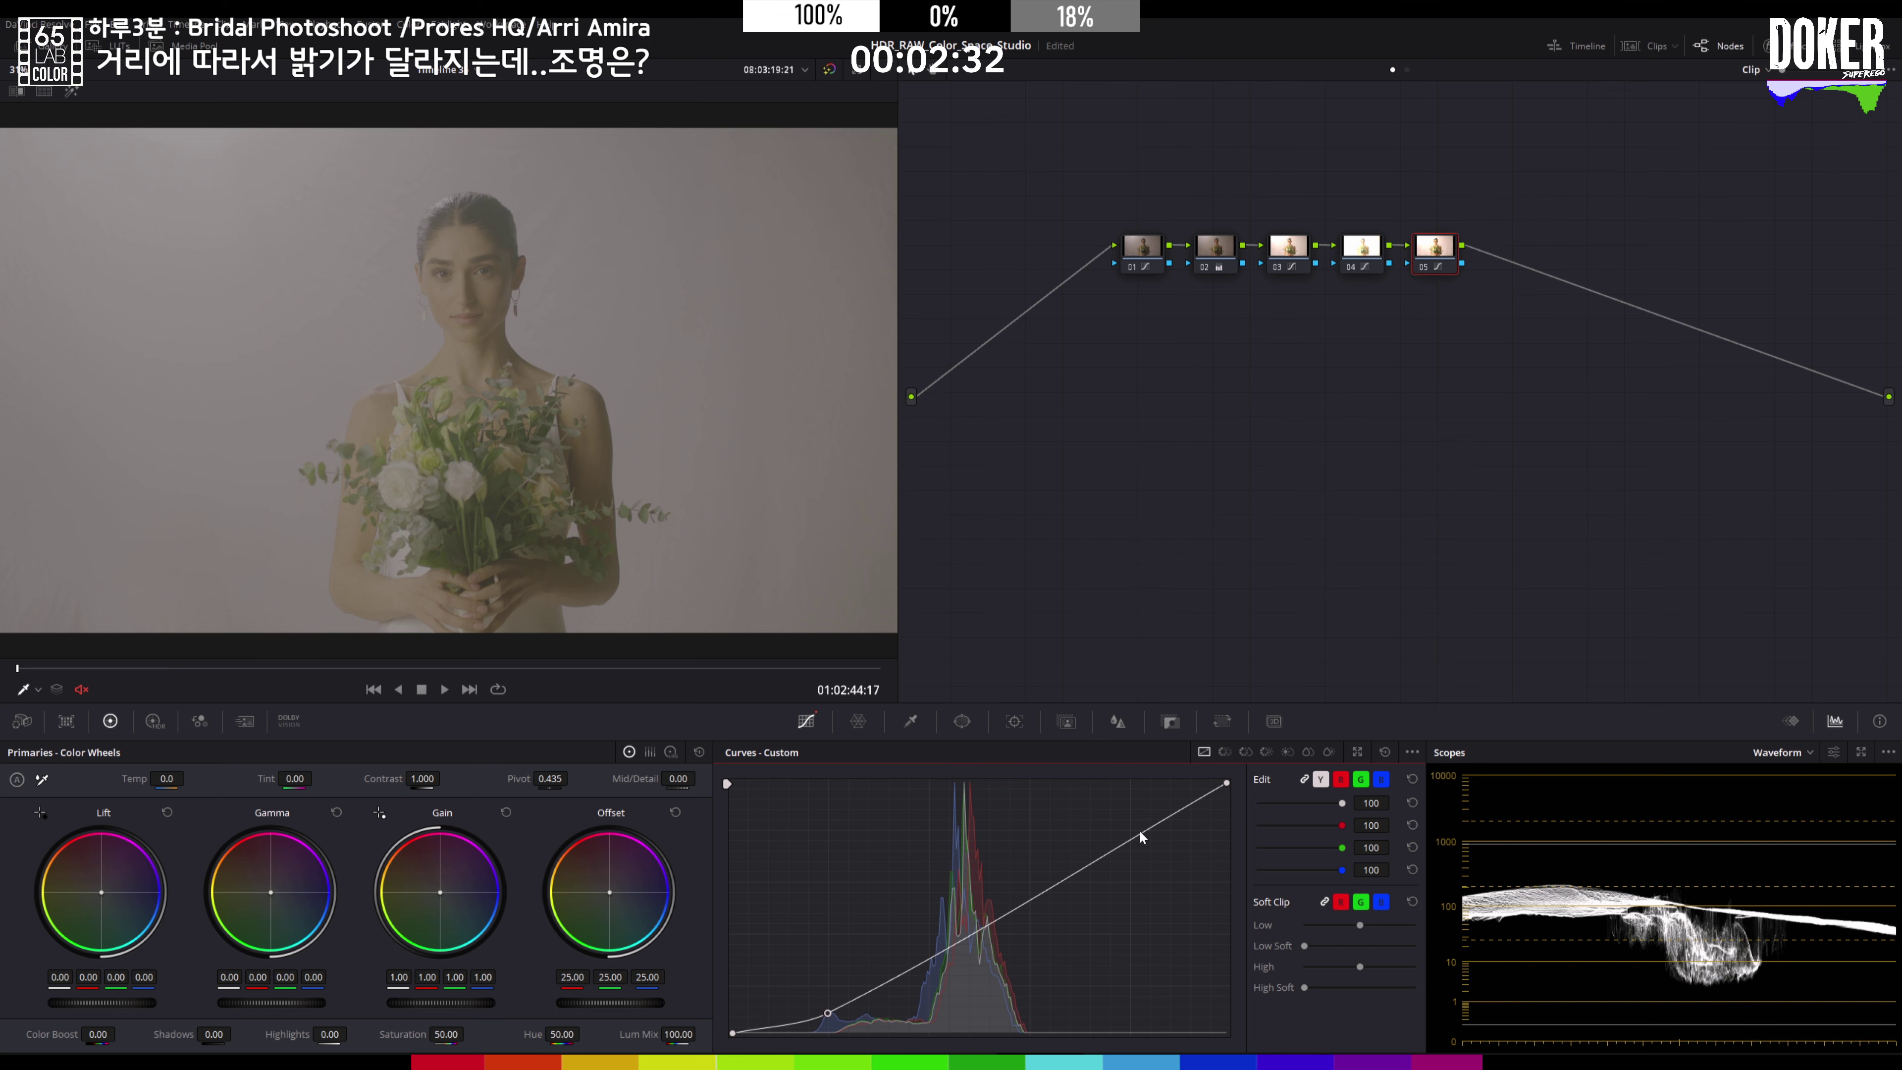
drag(1141, 837, 1109, 840)
Step: Lower the white end of node 01's curve slightly further and check the saturation in node 02
click(1143, 251)
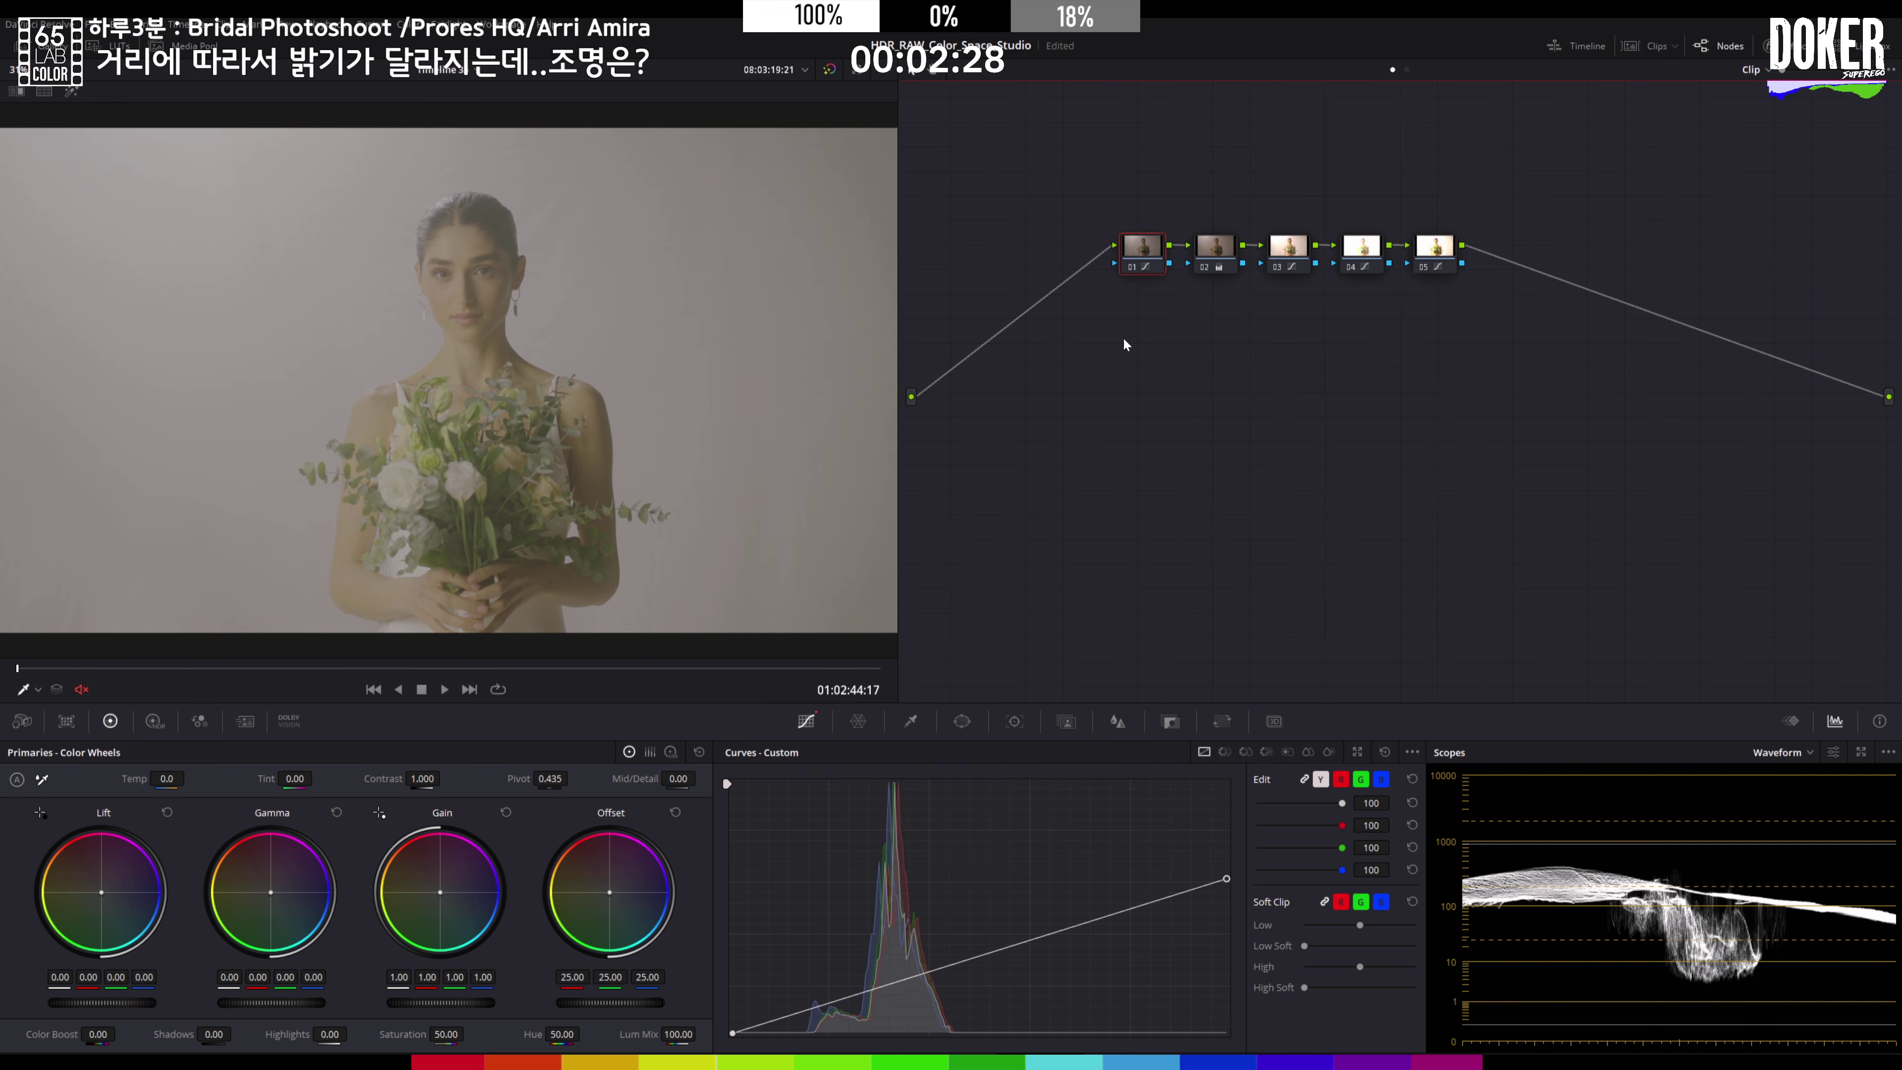
drag(1227, 879, 1229, 891)
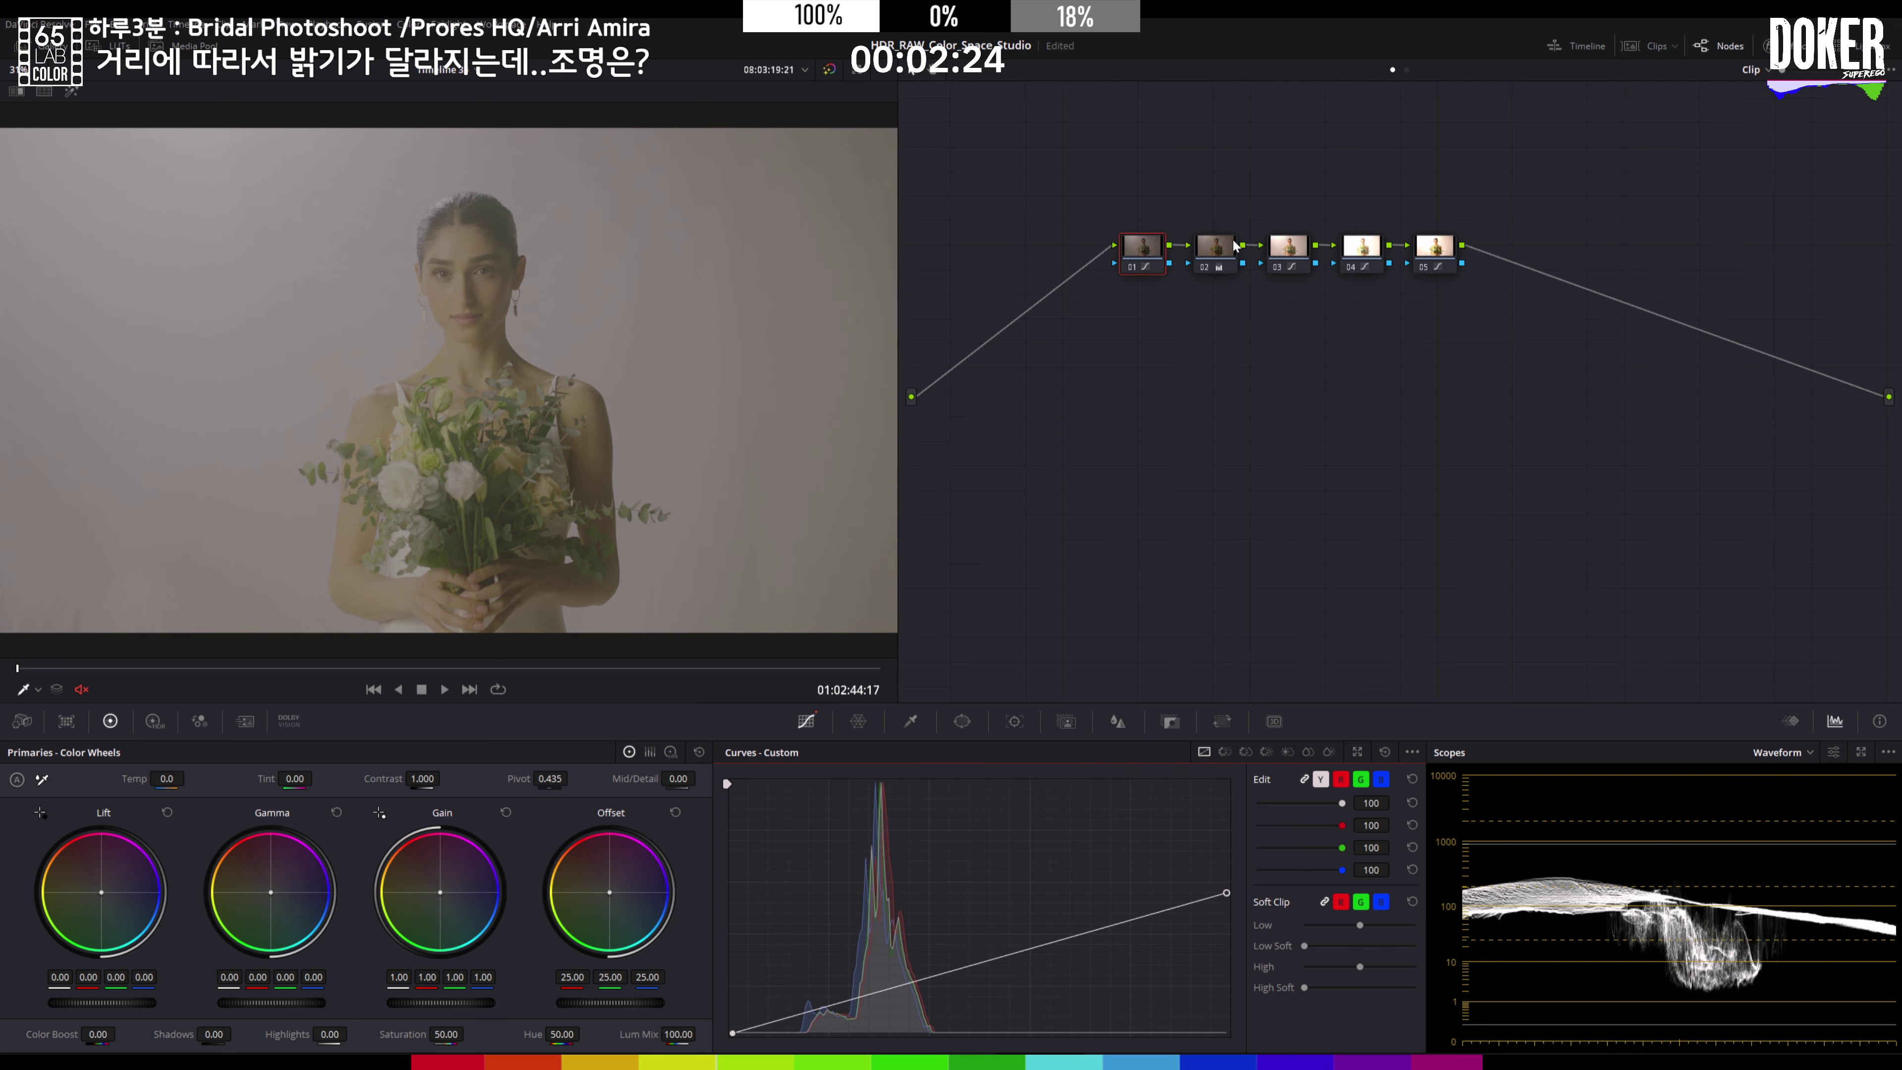
click(1218, 256)
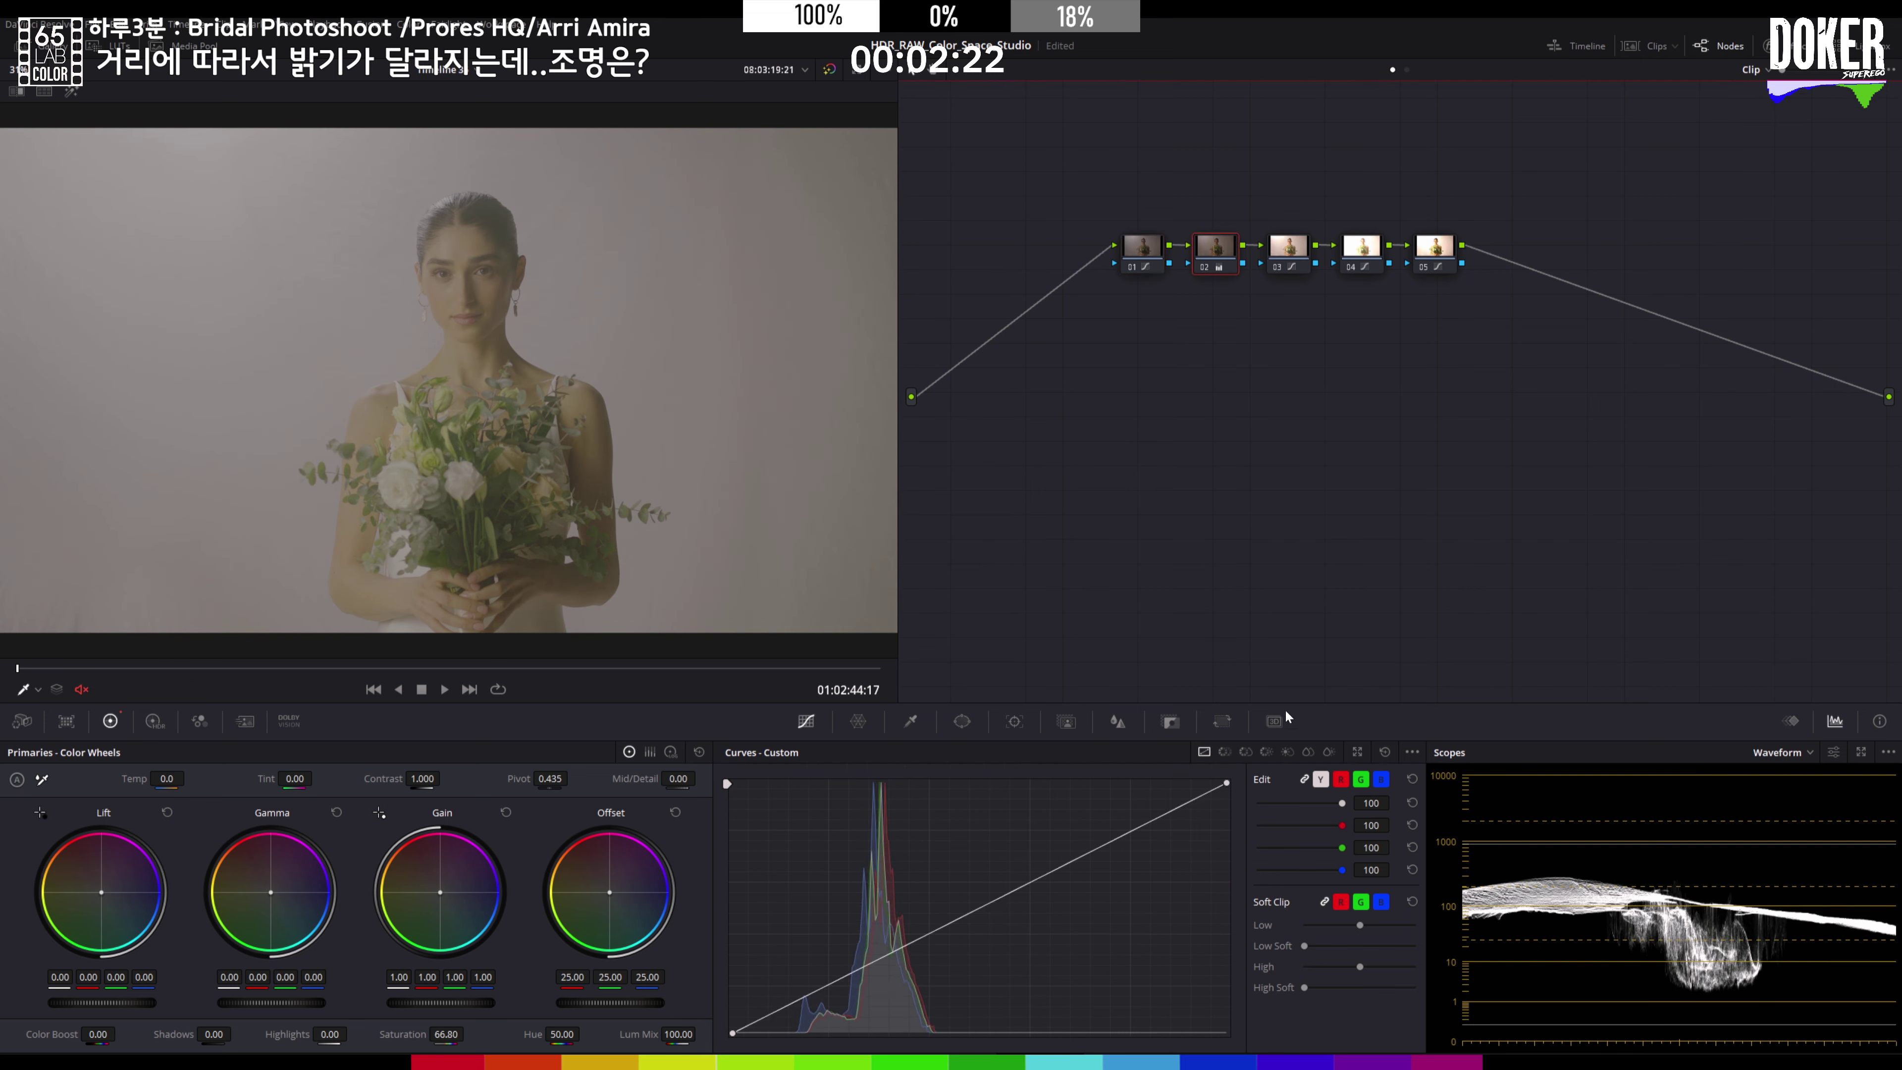
Step: Move node 03's curve point toward the shadows and node 04's curve point slightly up toward the highlights
click(1296, 269)
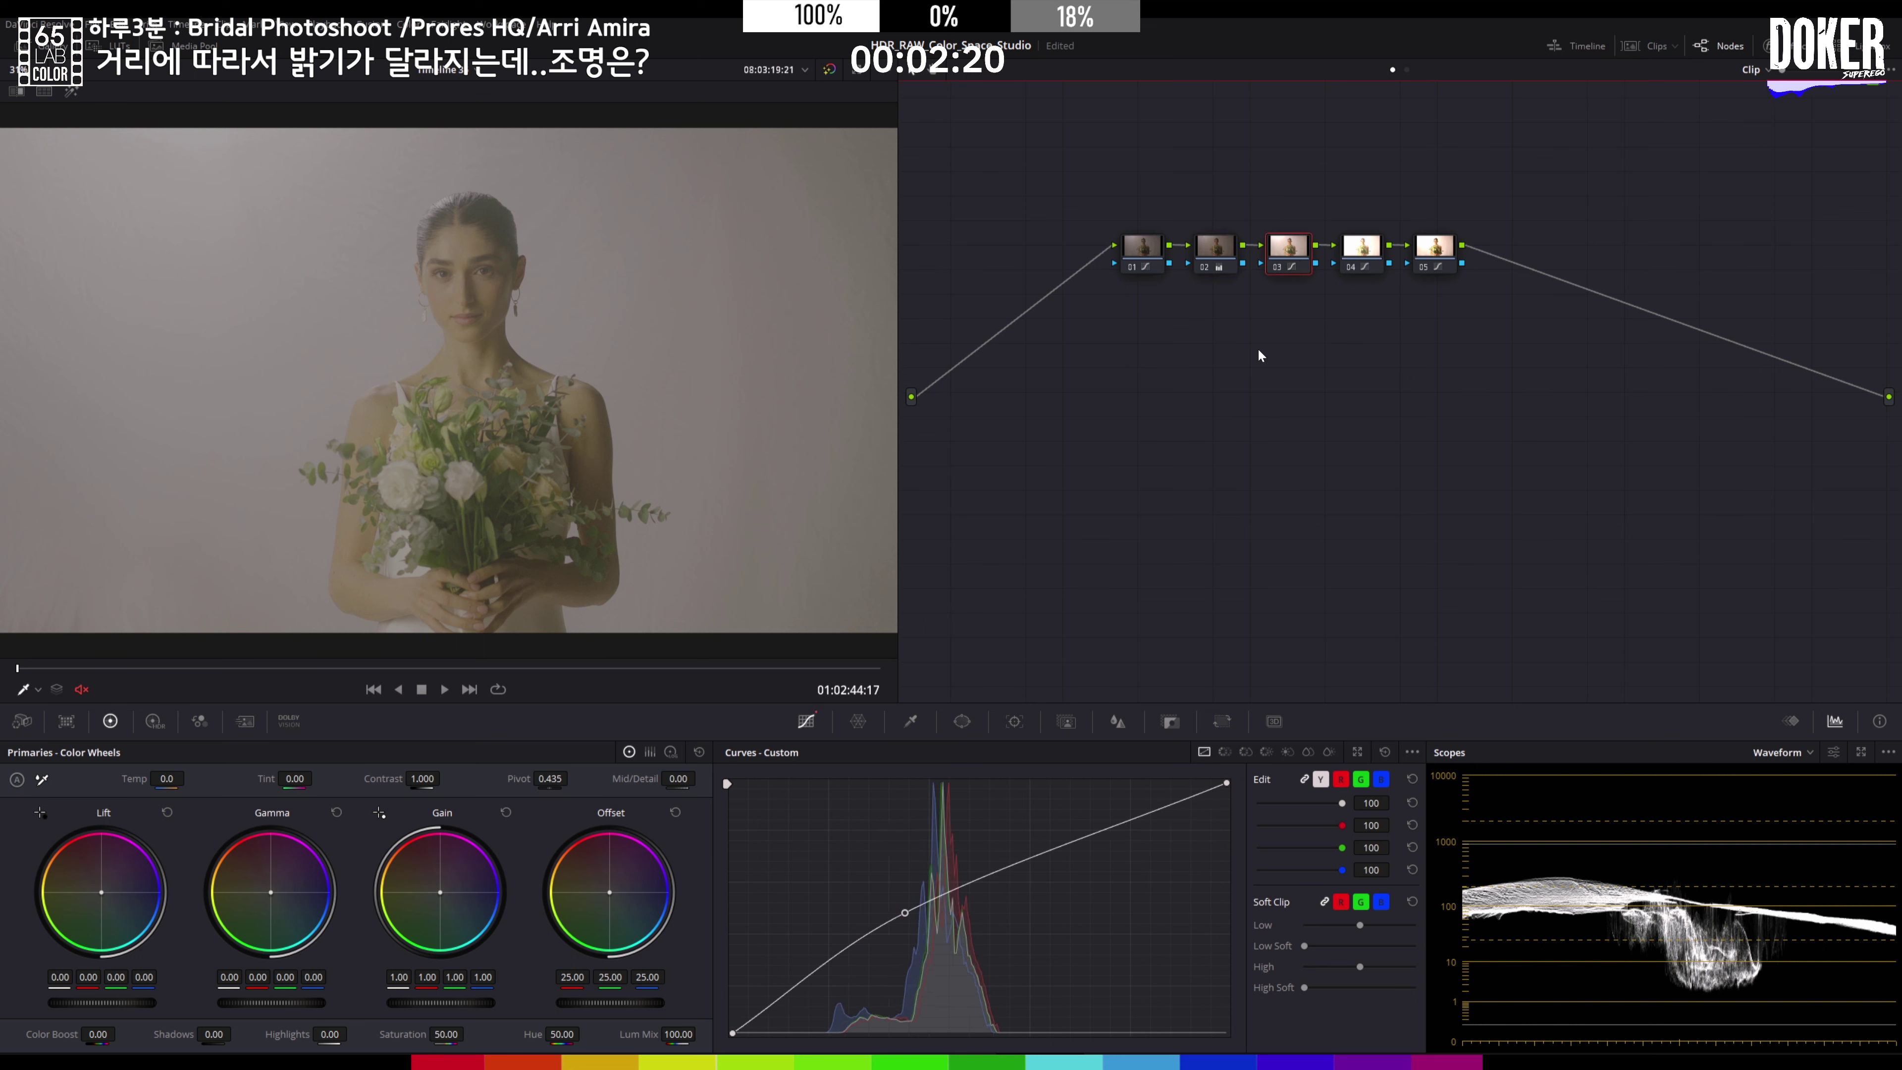
drag(907, 918, 841, 944)
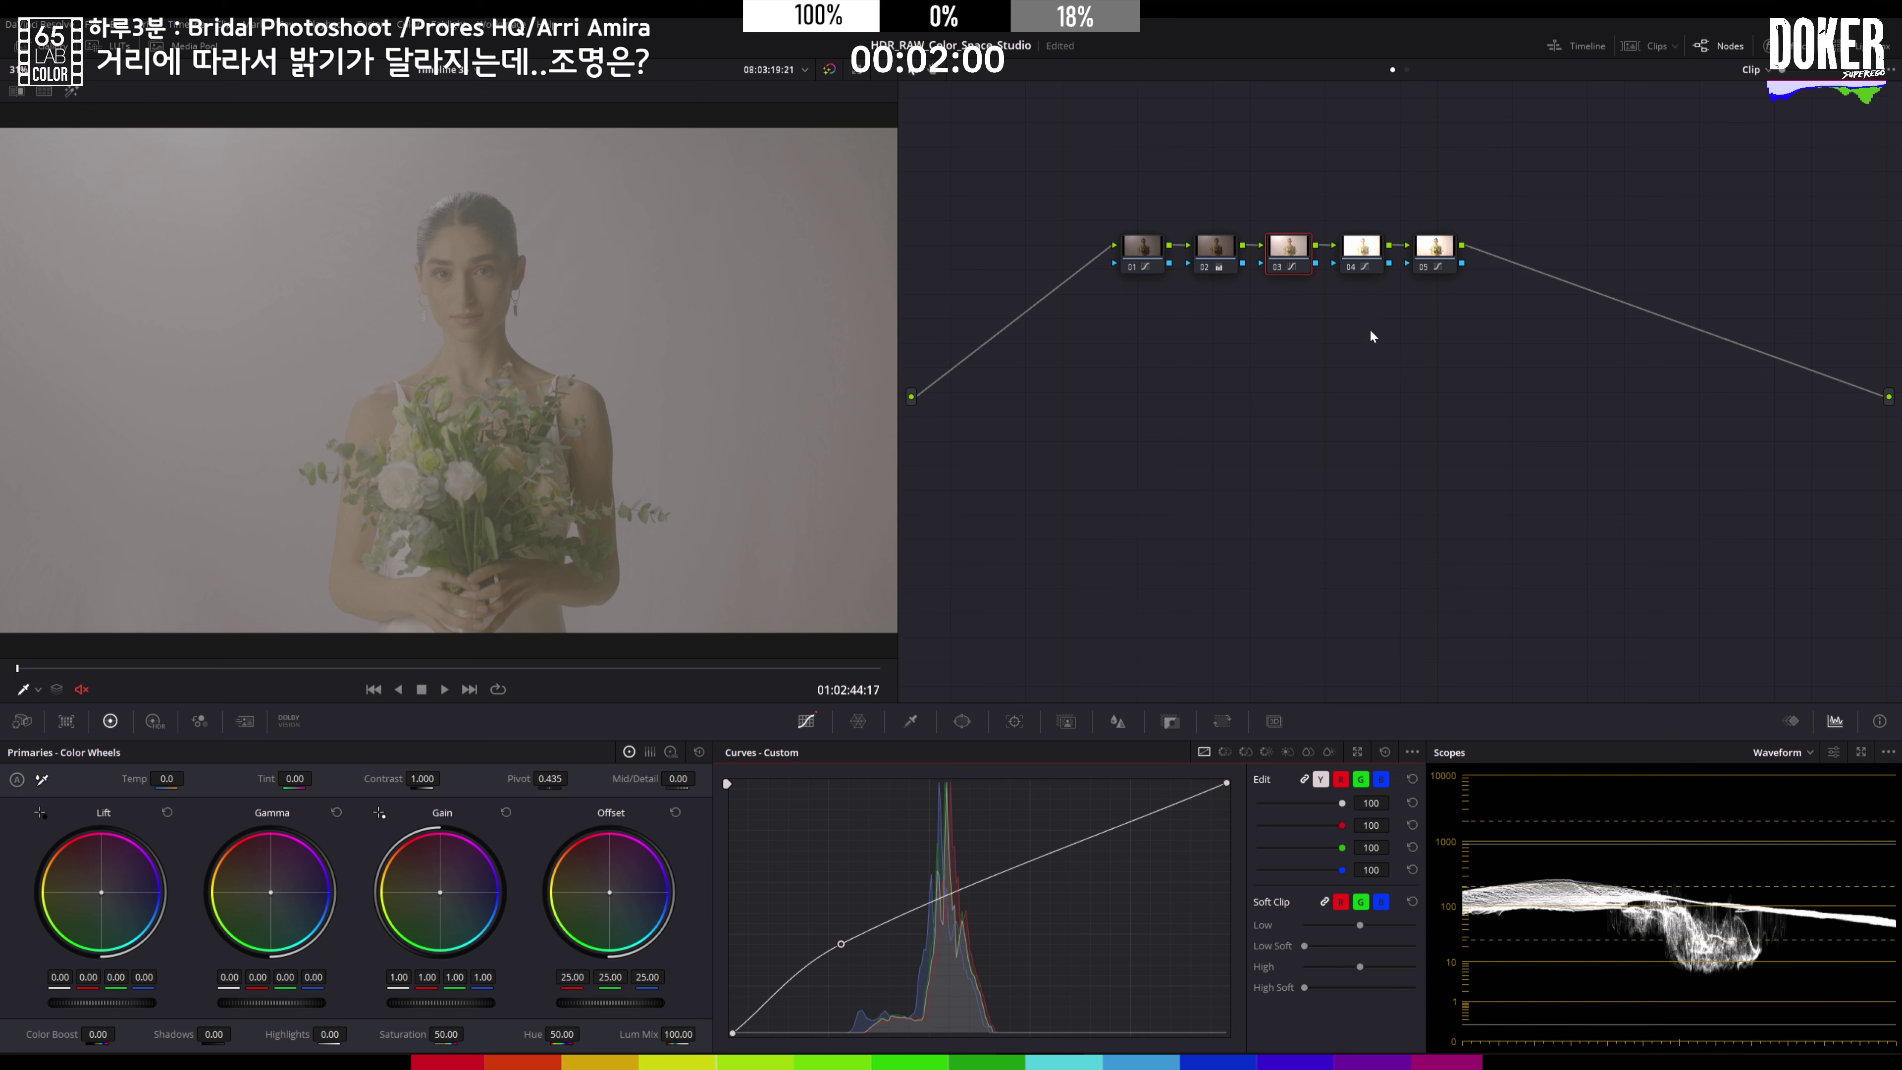
click(1359, 250)
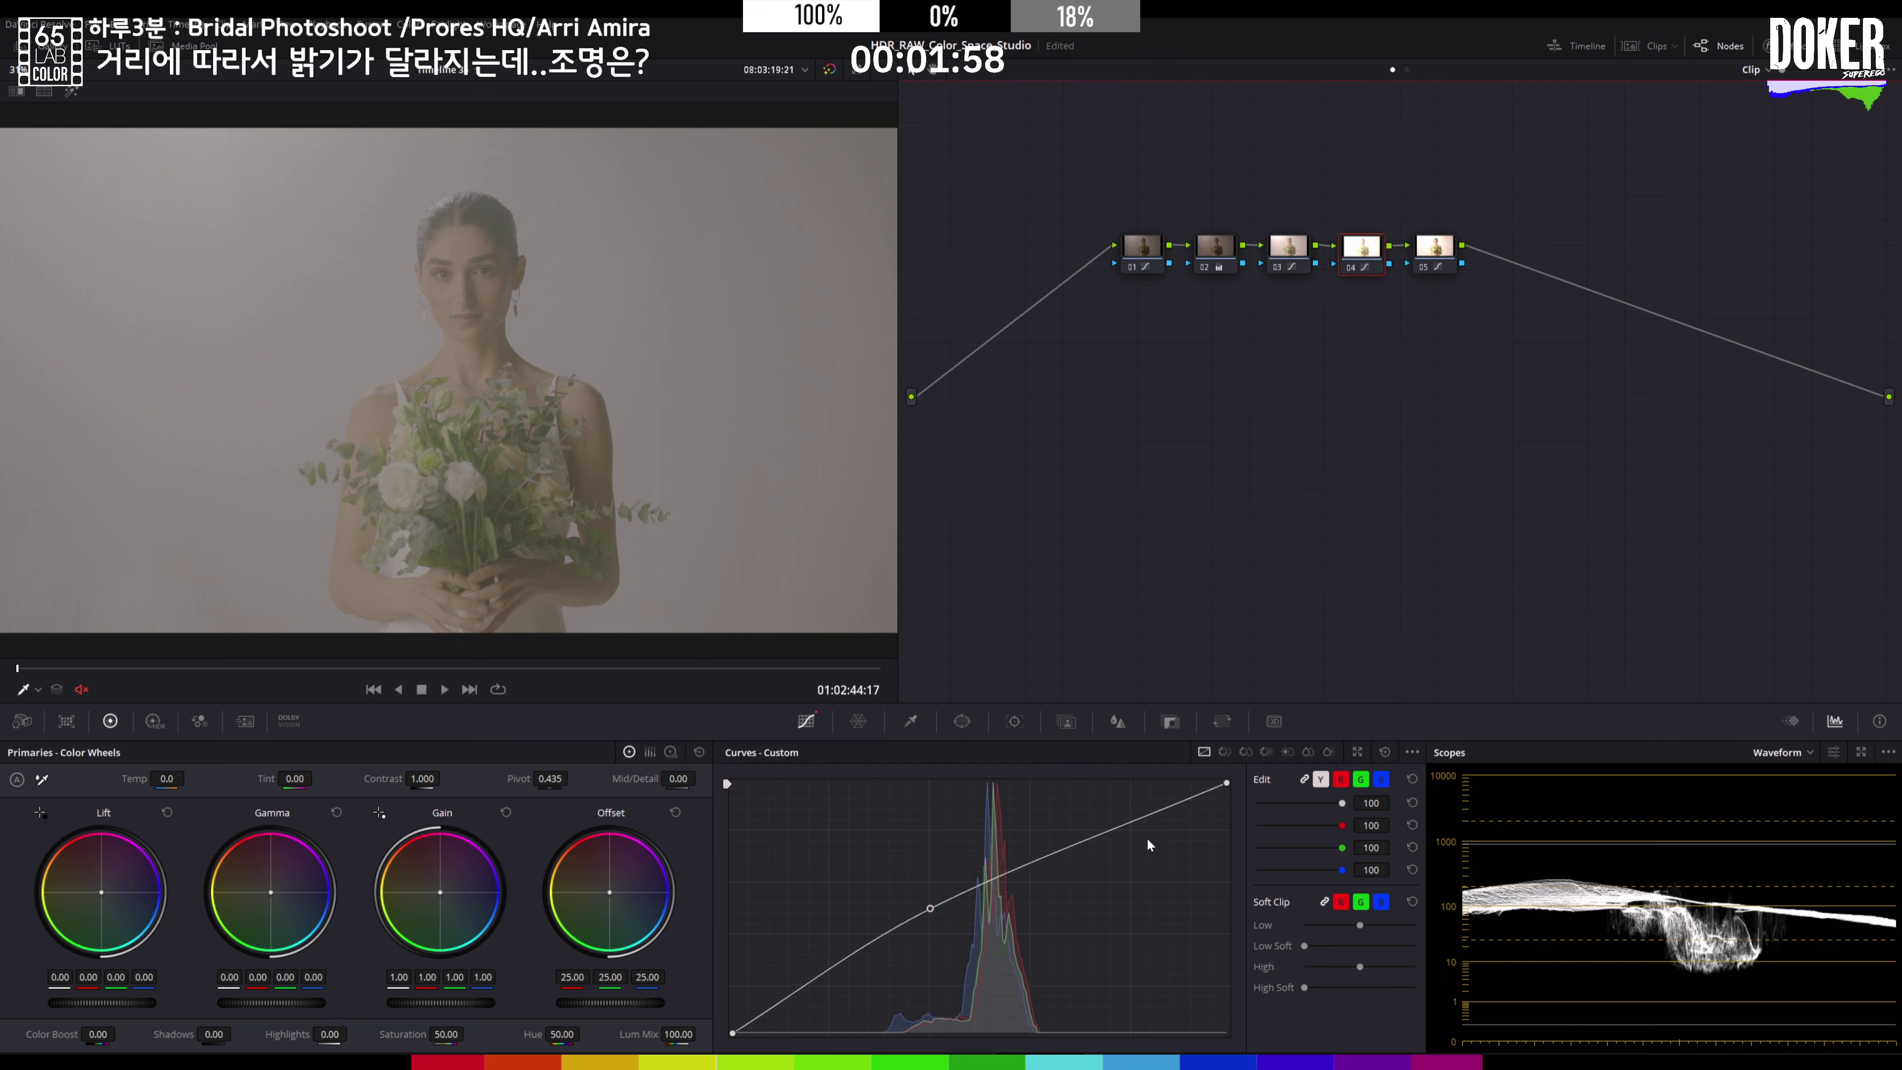
drag(930, 905, 947, 898)
Step: Move the shadow and highlight points of node 05's S-curve inward toward the midtones
click(1440, 268)
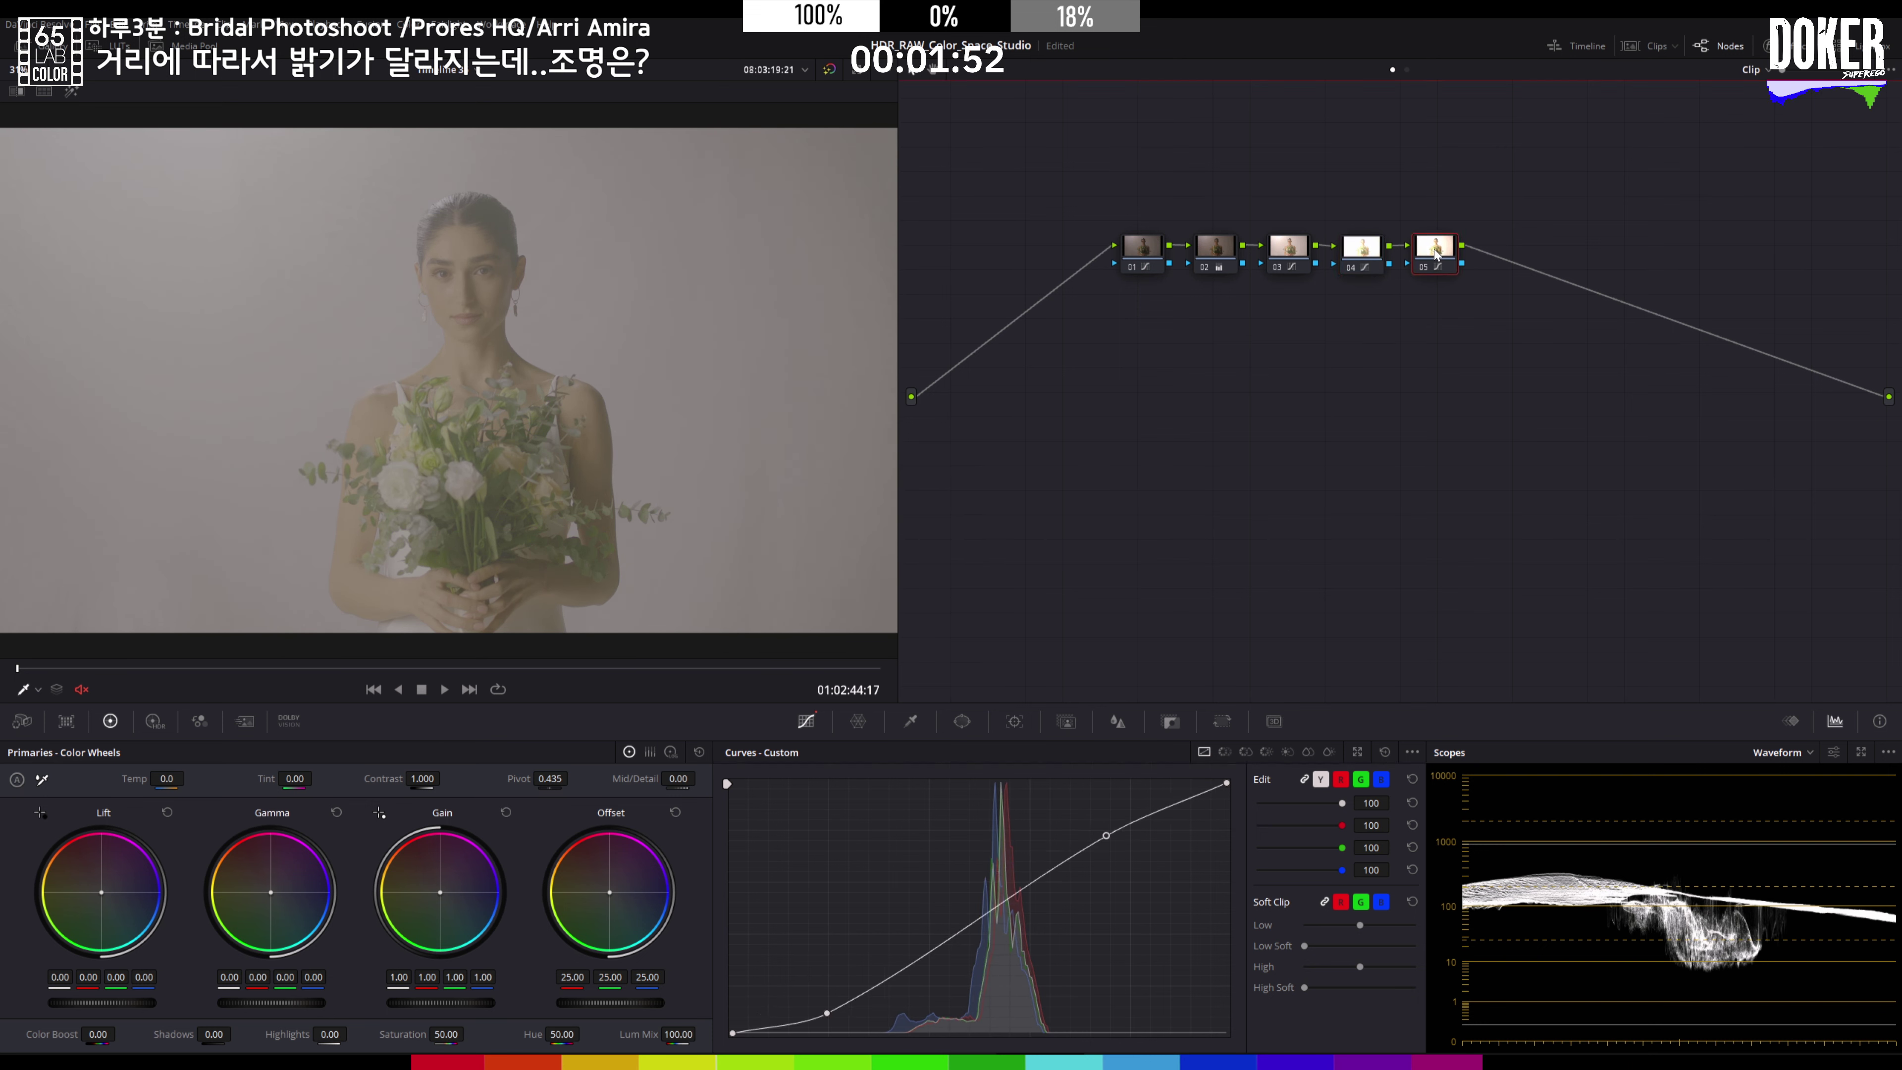
mouse_move(830, 1013)
mouse_down()
mouse_move(867, 1001)
mouse_move(831, 1017)
mouse_move(854, 1011)
mouse_up()
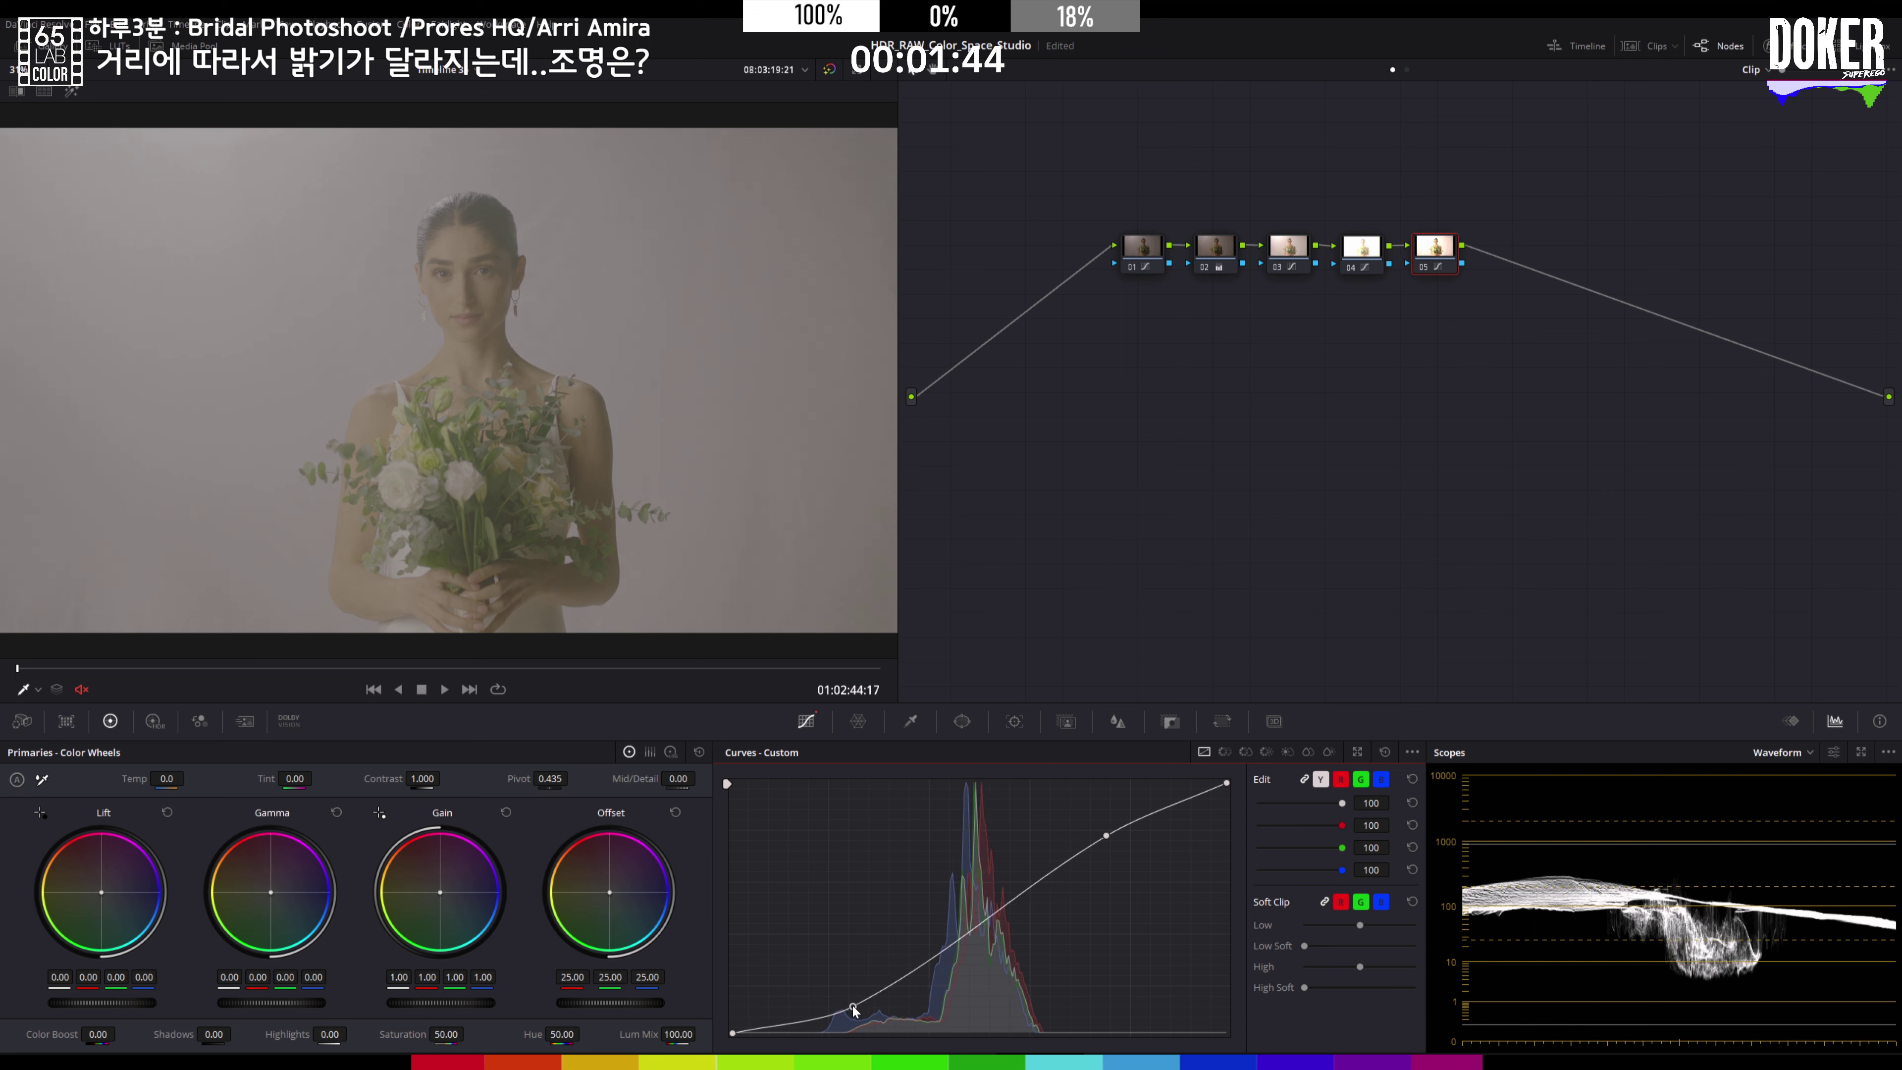
drag(1107, 834, 1072, 852)
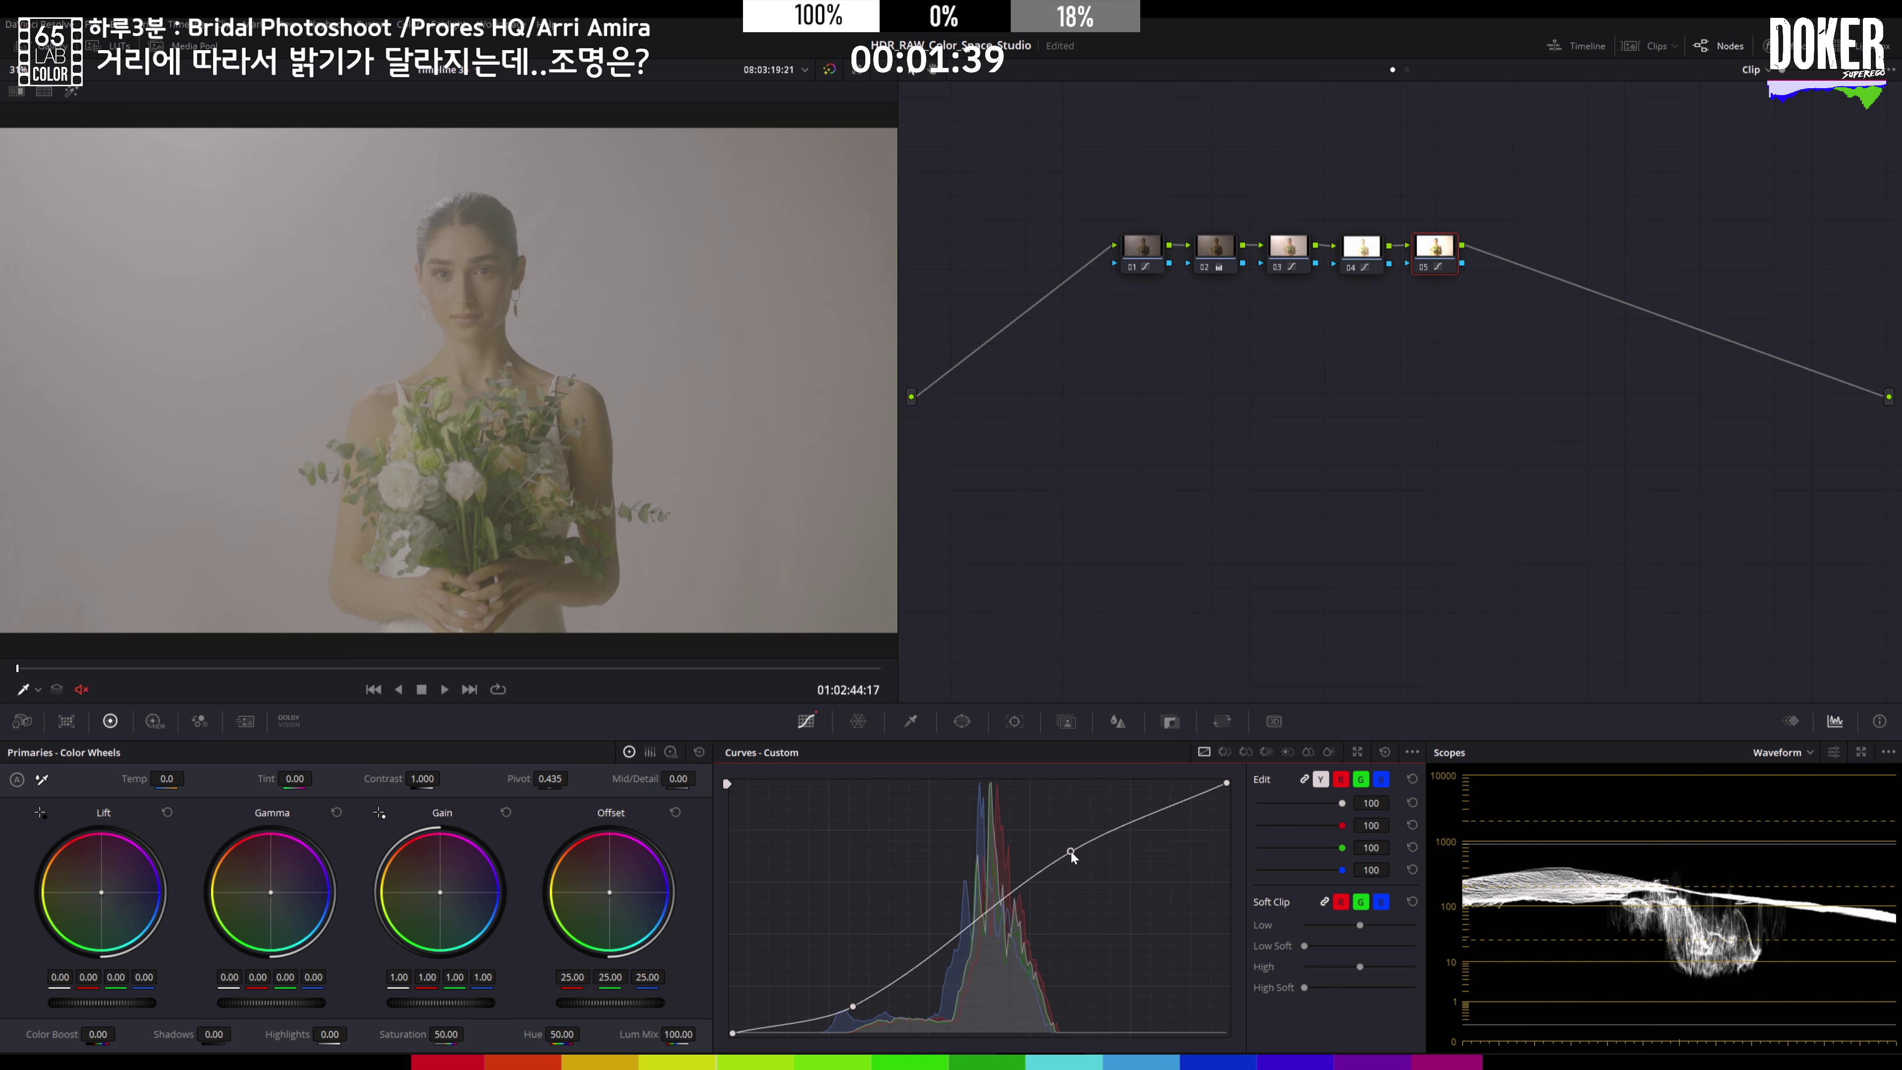
Step: Reset node 02 and set its saturation to 66.40 while monitoring the floating scopes
click(1202, 266)
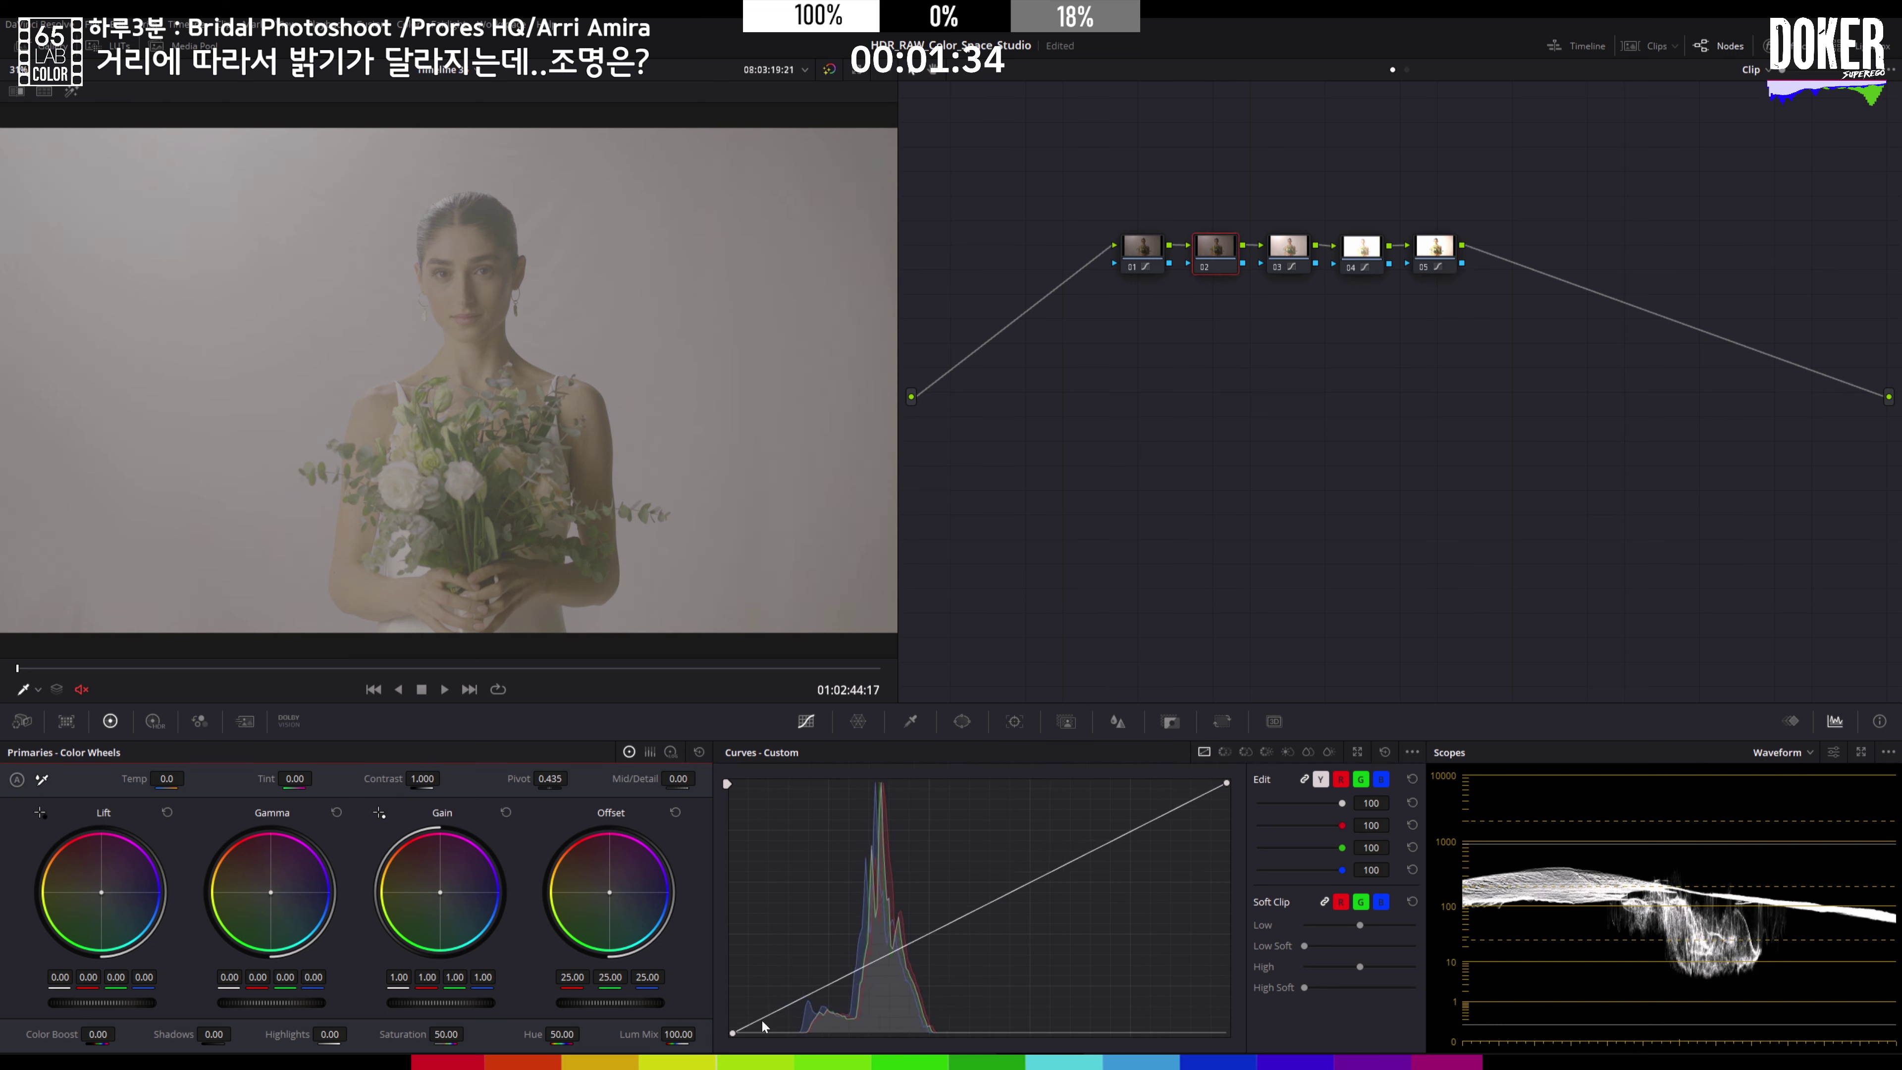
click(1861, 753)
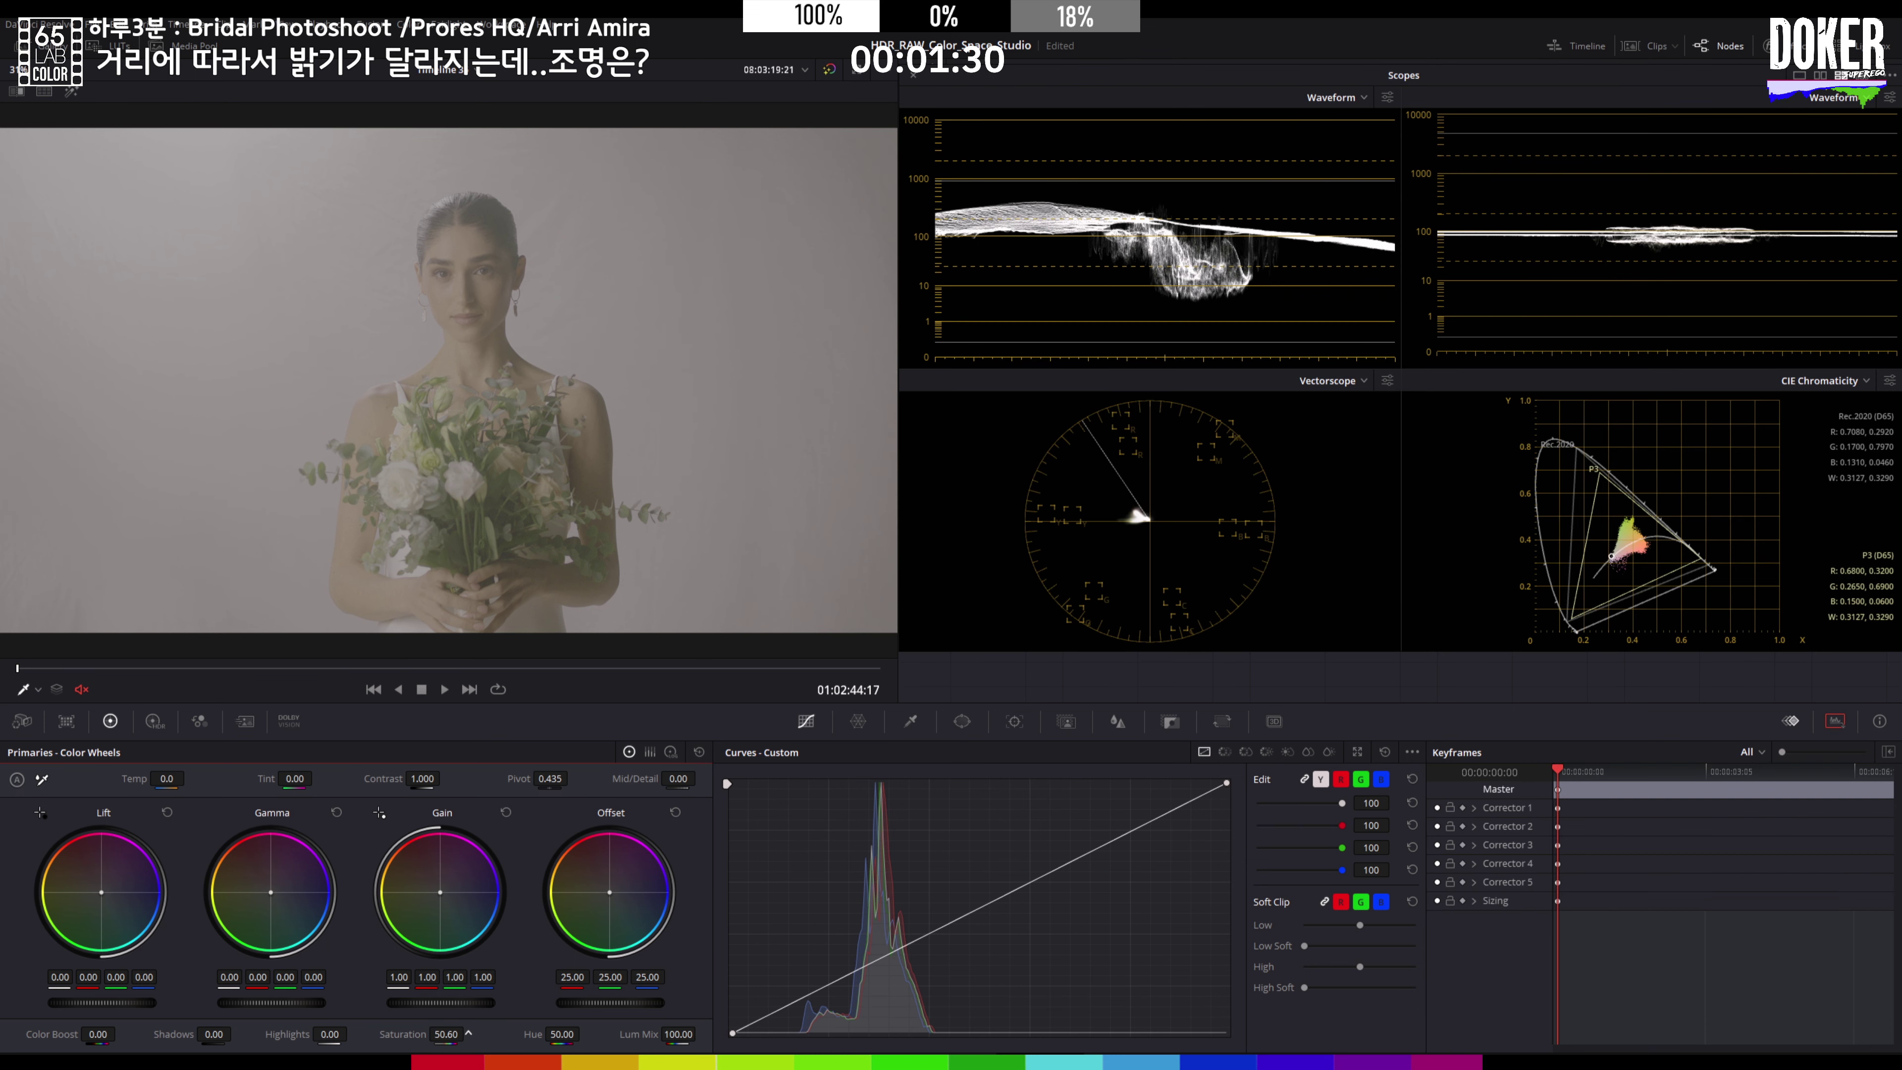
drag(446, 1034, 464, 1034)
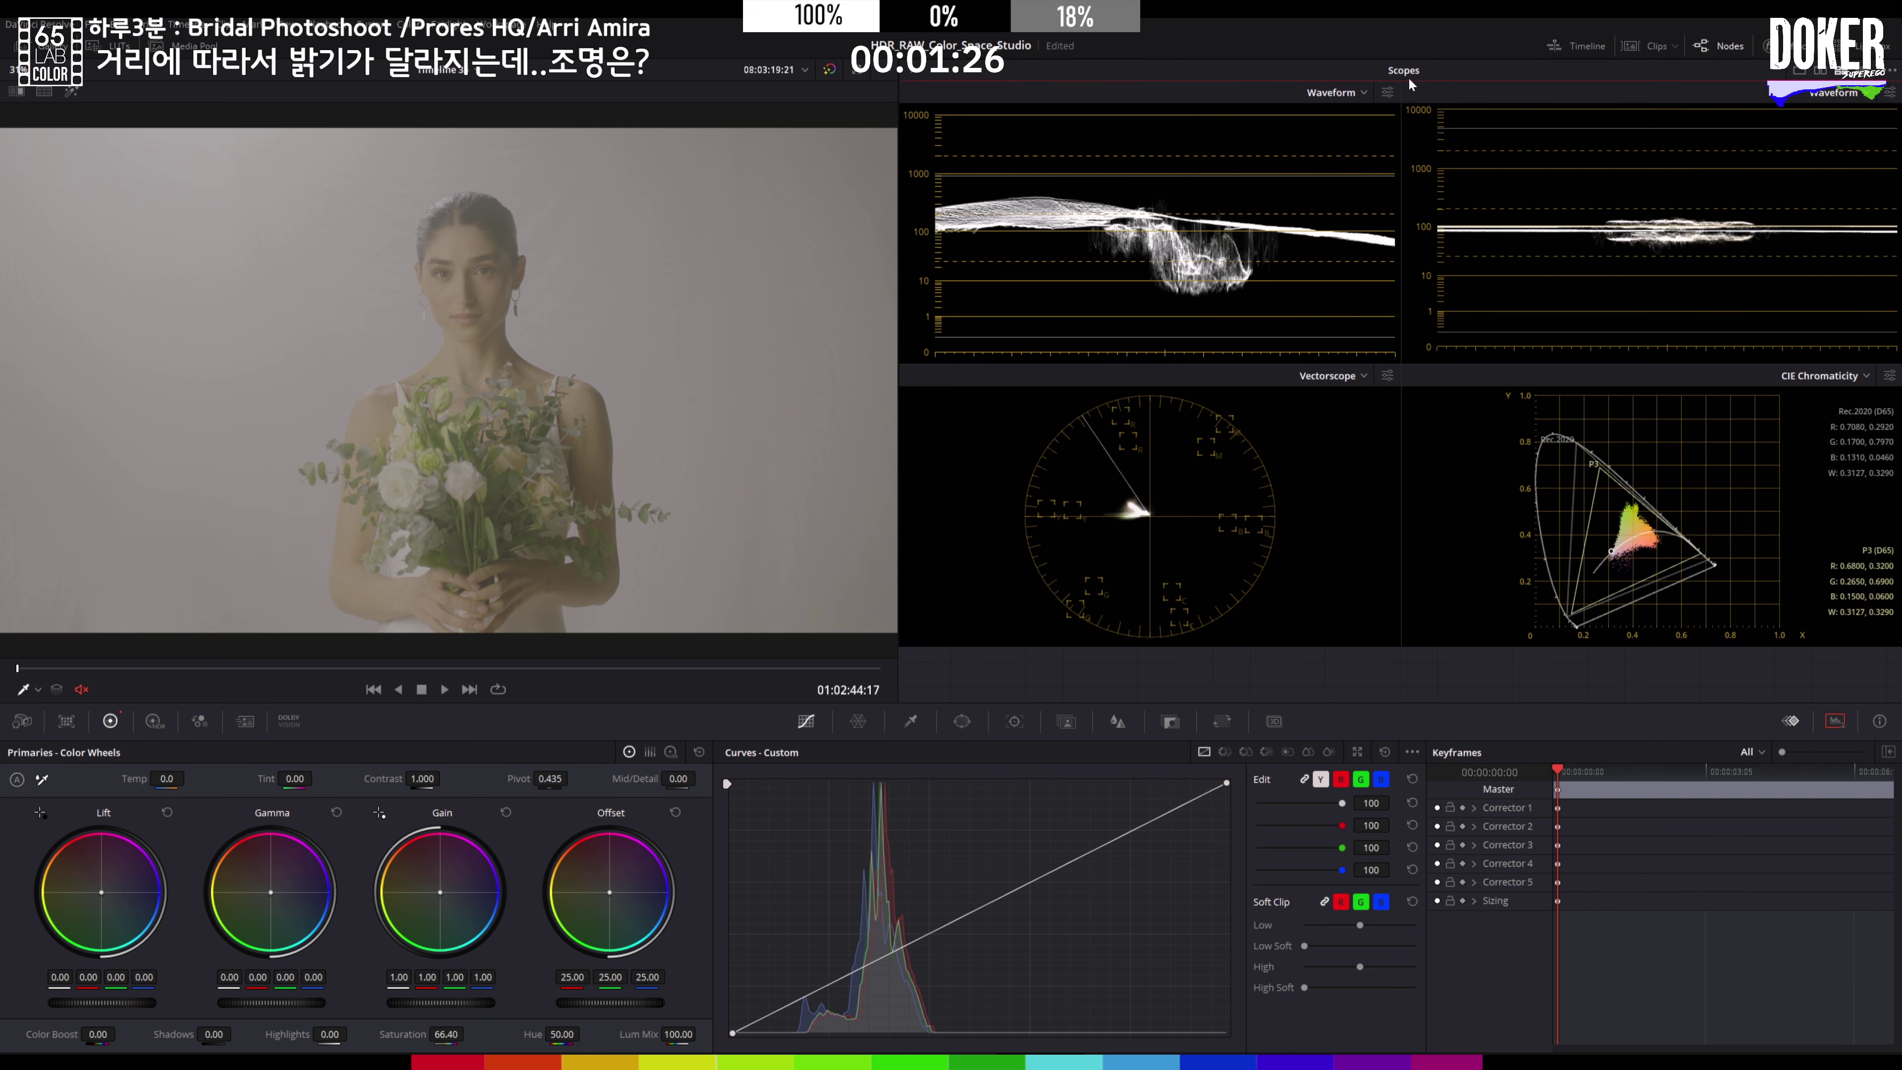
Step: Add serial node 06 after node 05 and reposition the floating scopes so the nodes and color wheels stay accessible
drag(1408, 78, 1279, 134)
click(1426, 258)
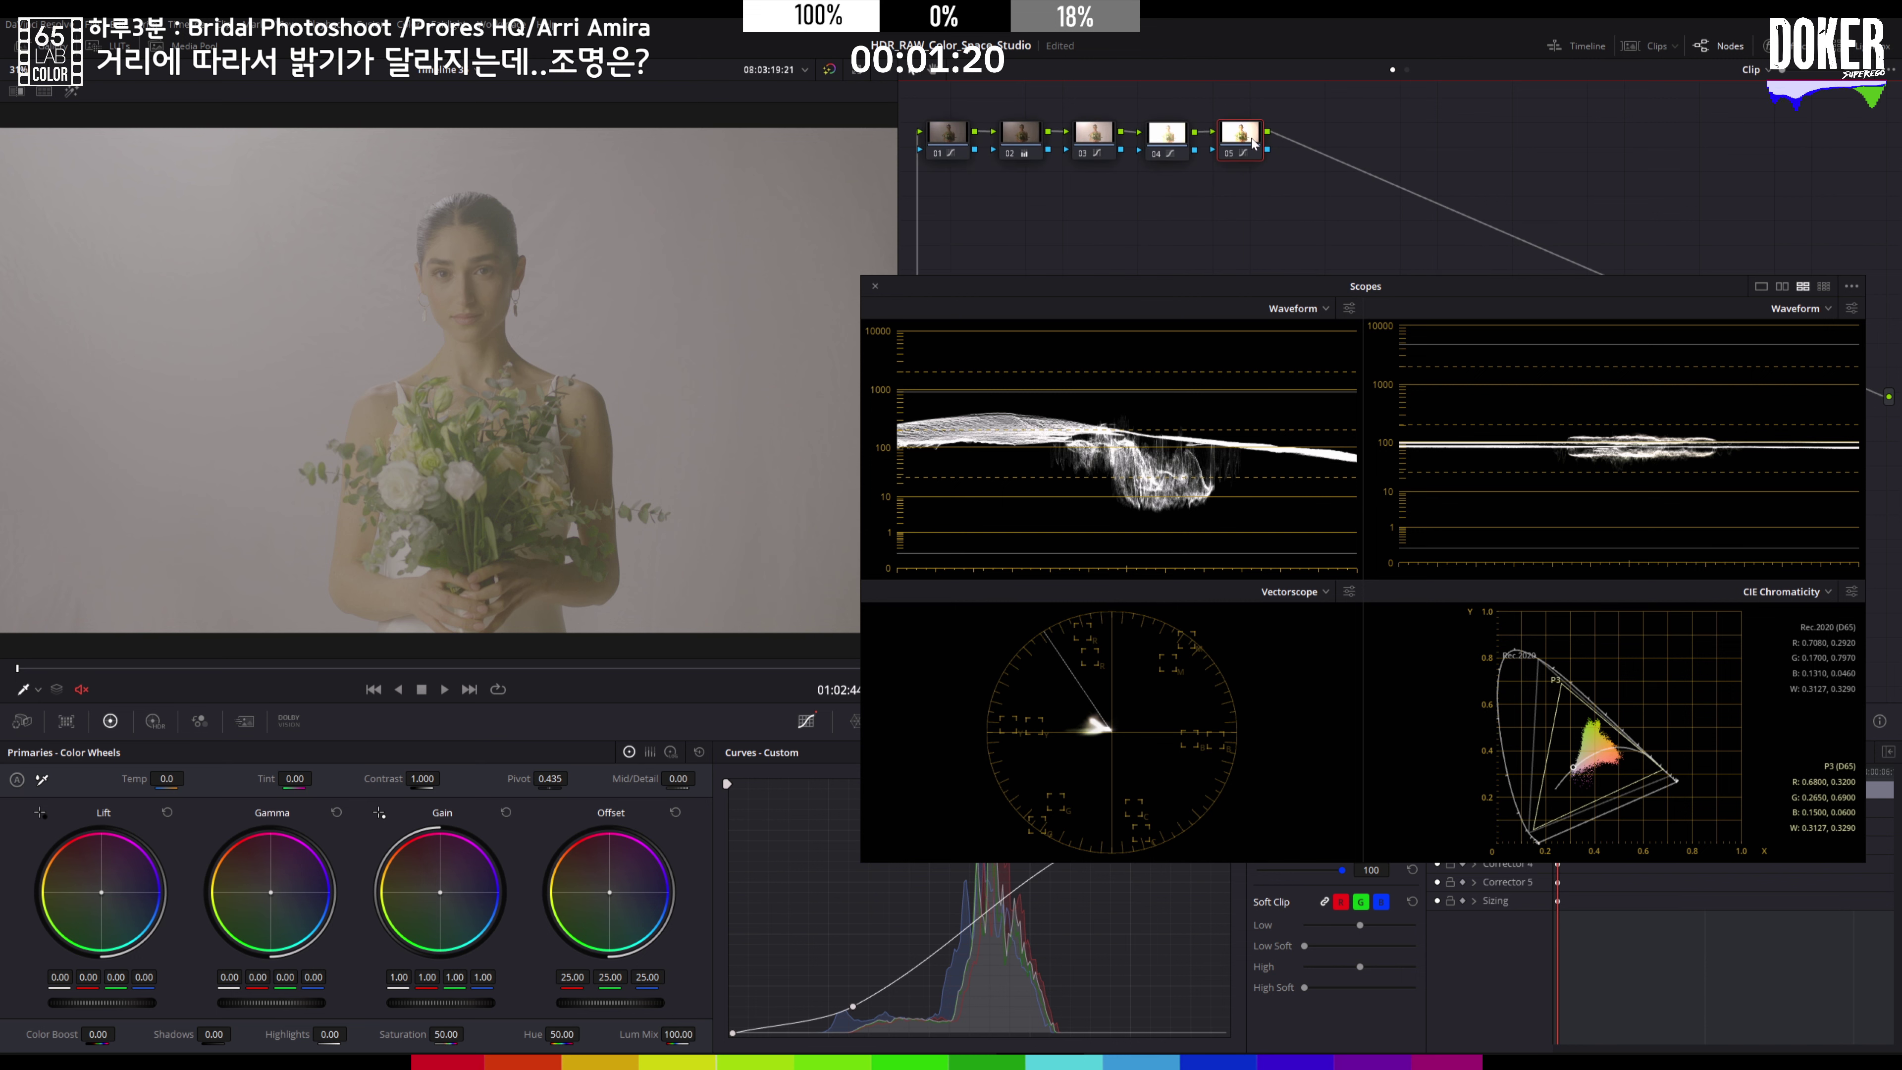
key(alt+s)
drag(1233, 303, 1266, 167)
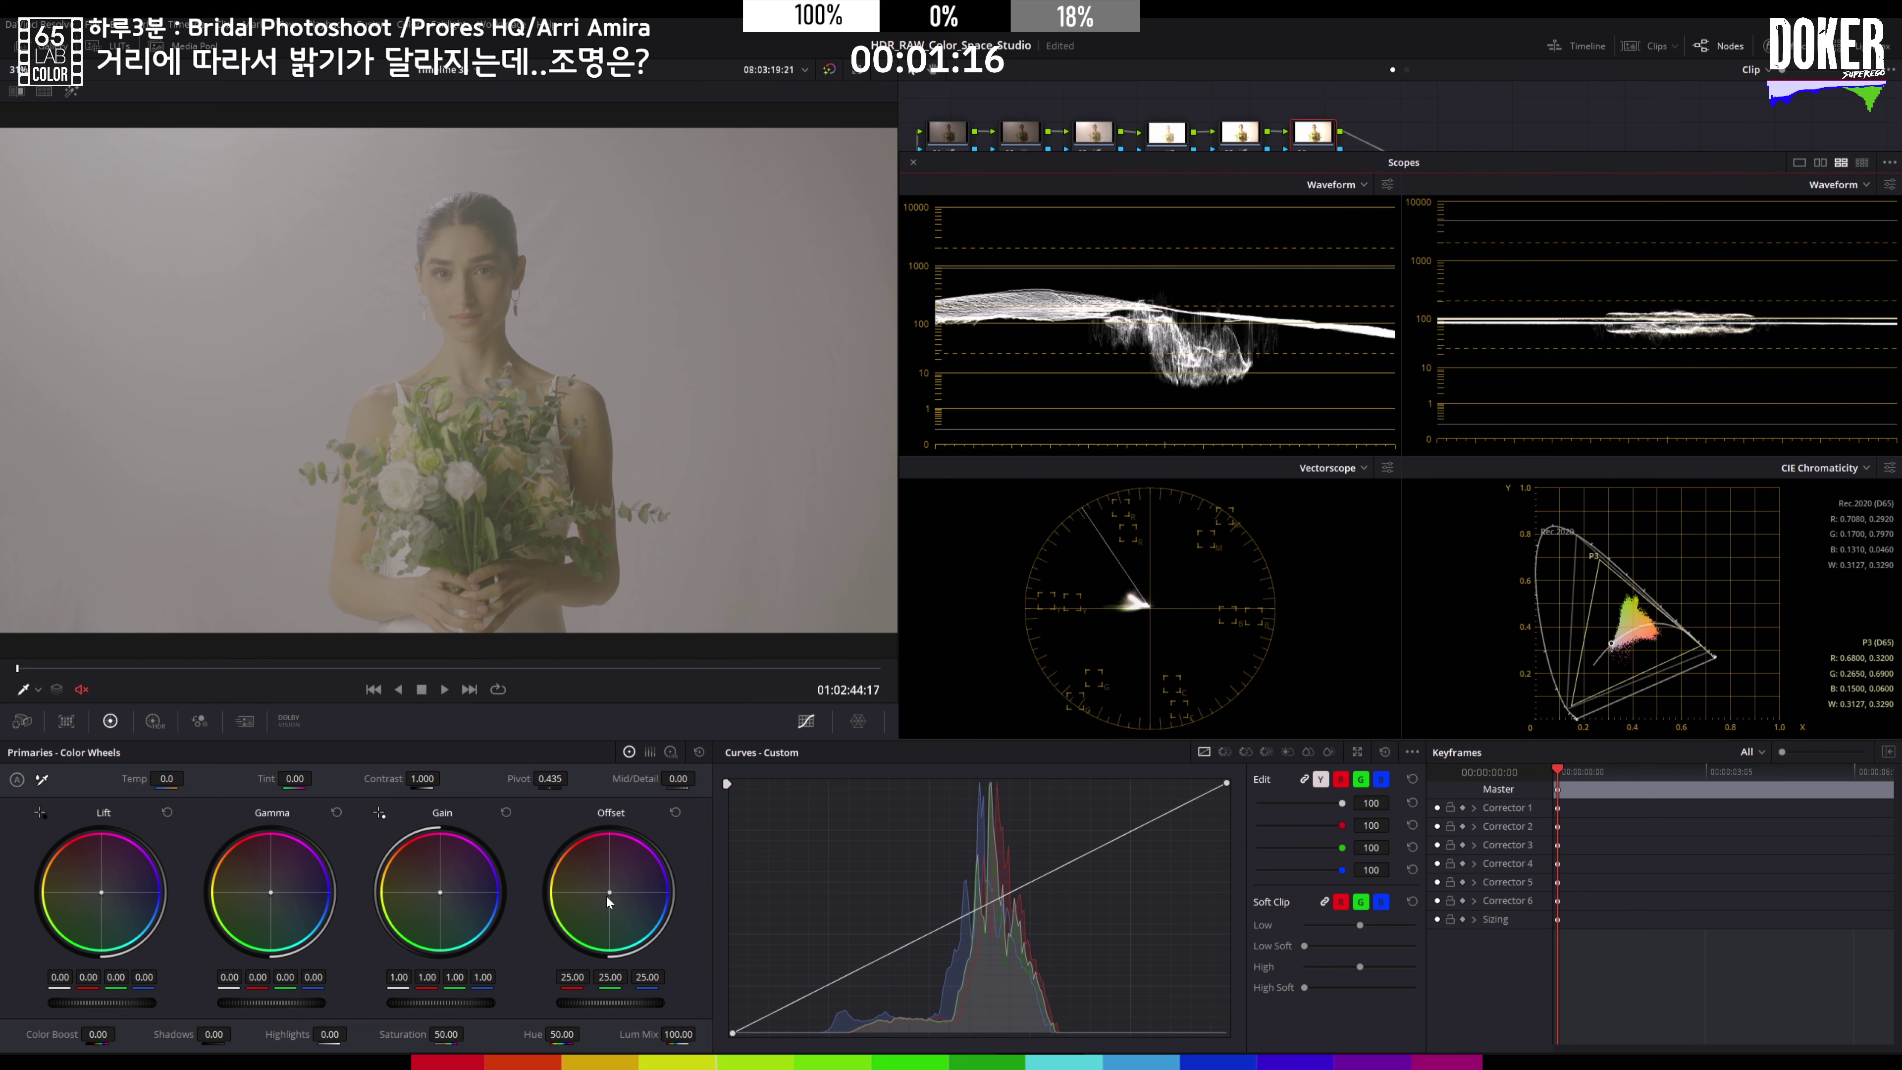
Step: Balance node 06's color with Offset RGB 22.19/24.47/31.50, Temp 120.0, Gamma RGB 0.01/-0.00/-0.02 and Lift RGB -0.03/0.01/0.02
drag(608, 902, 617, 907)
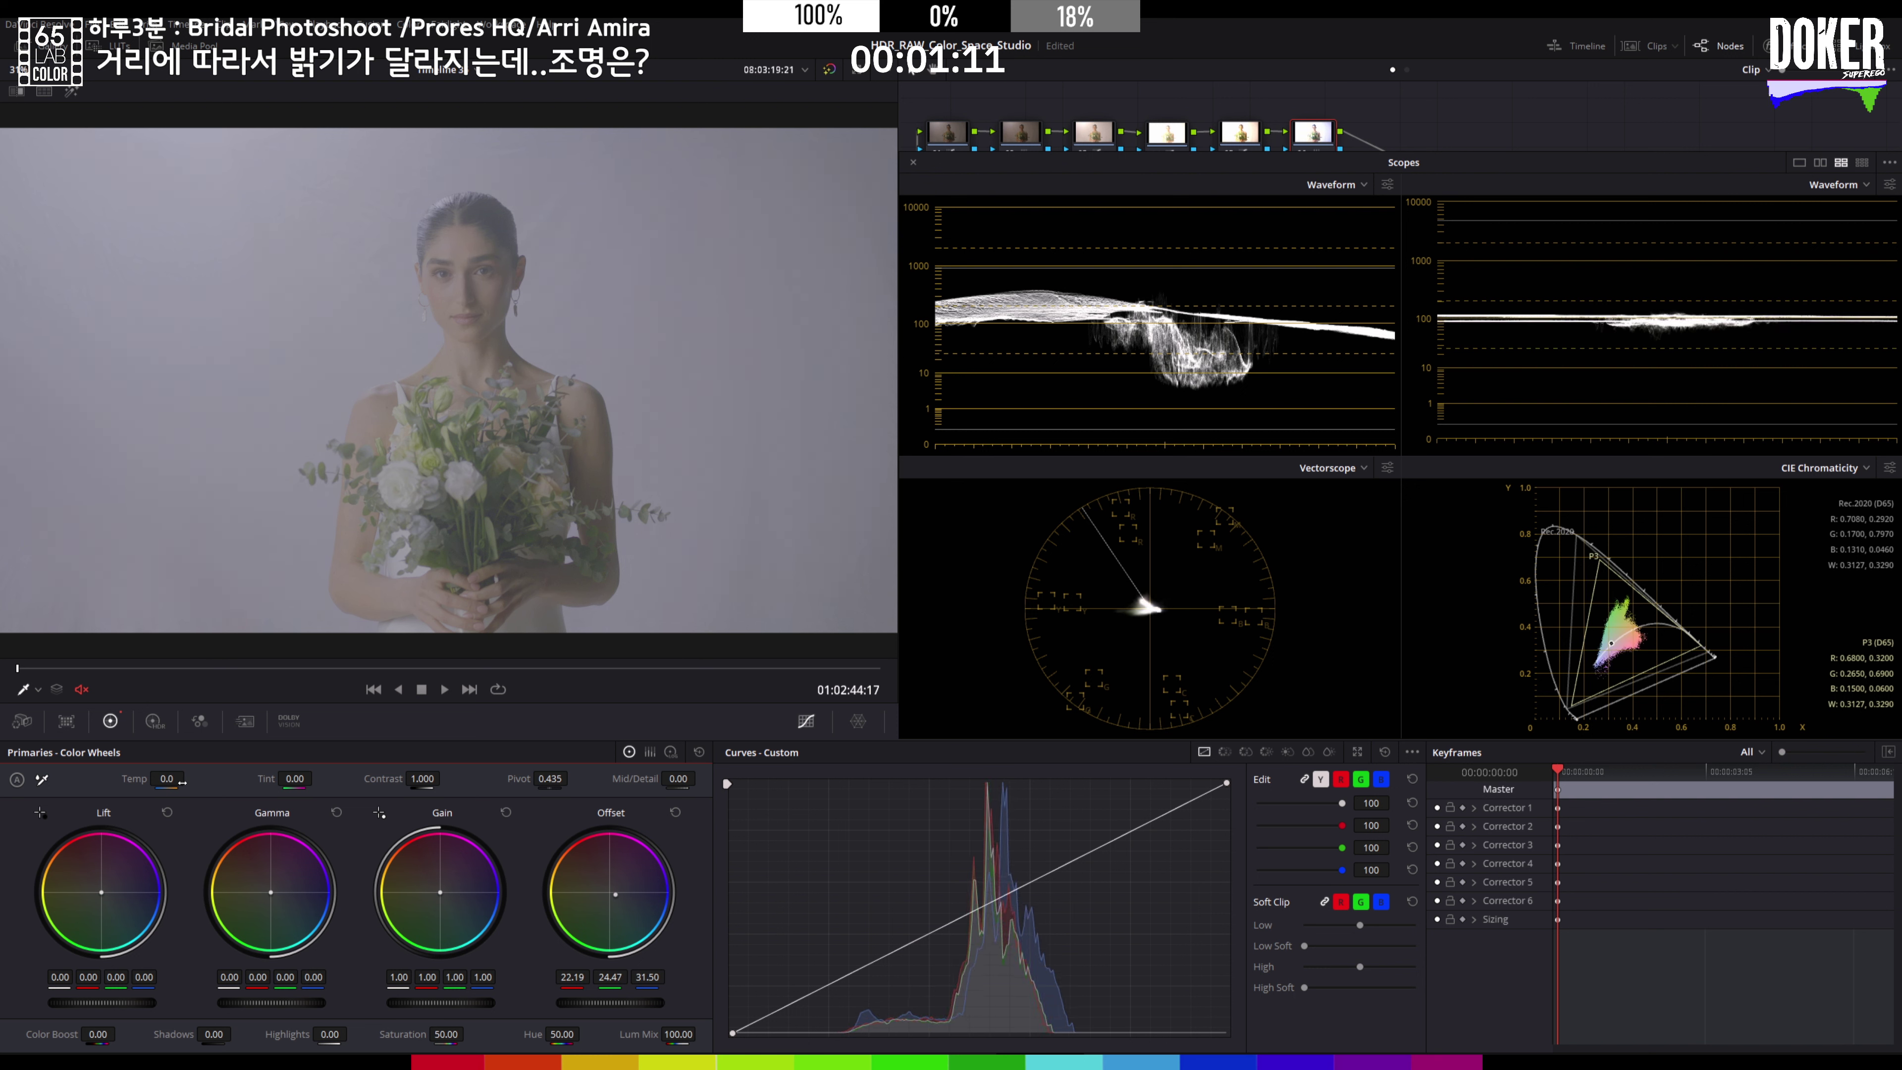
mouse_move(167, 779)
mouse_down()
mouse_move(189, 777)
mouse_move(162, 779)
mouse_up()
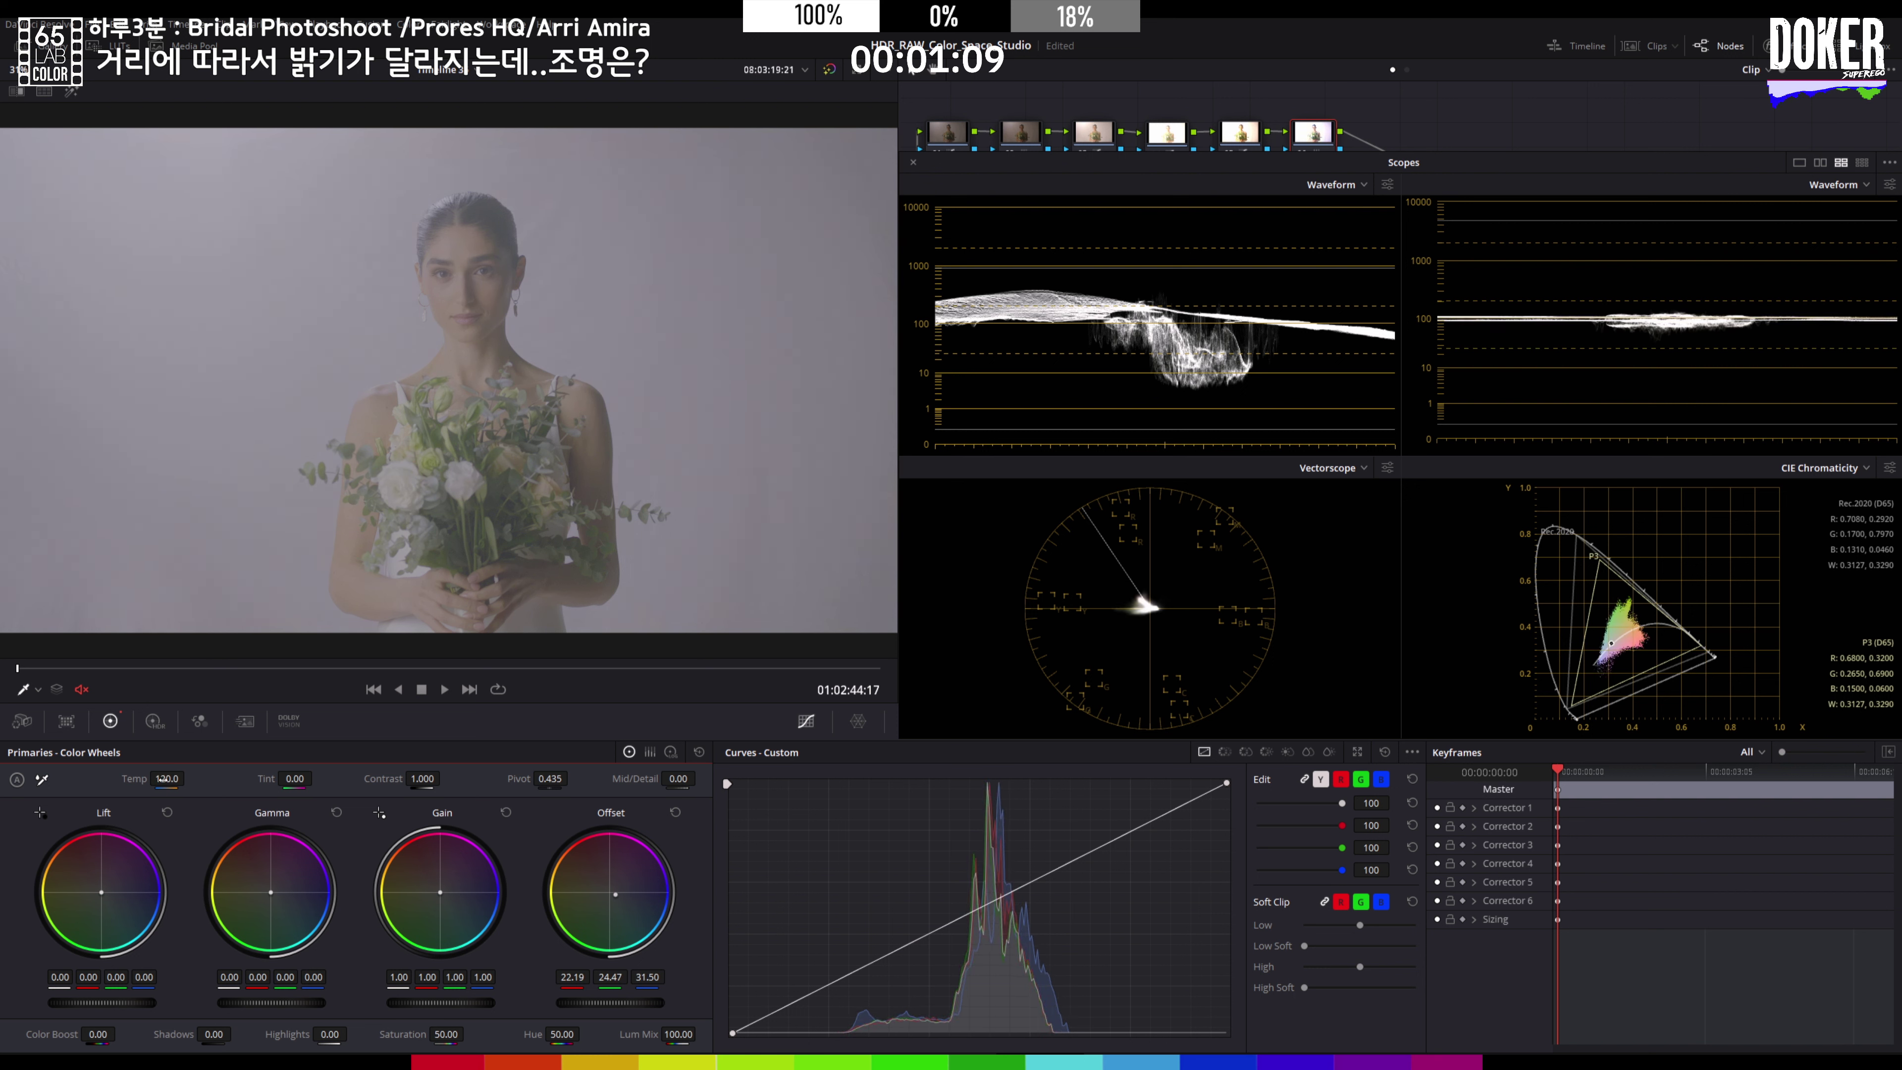
drag(270, 892, 267, 890)
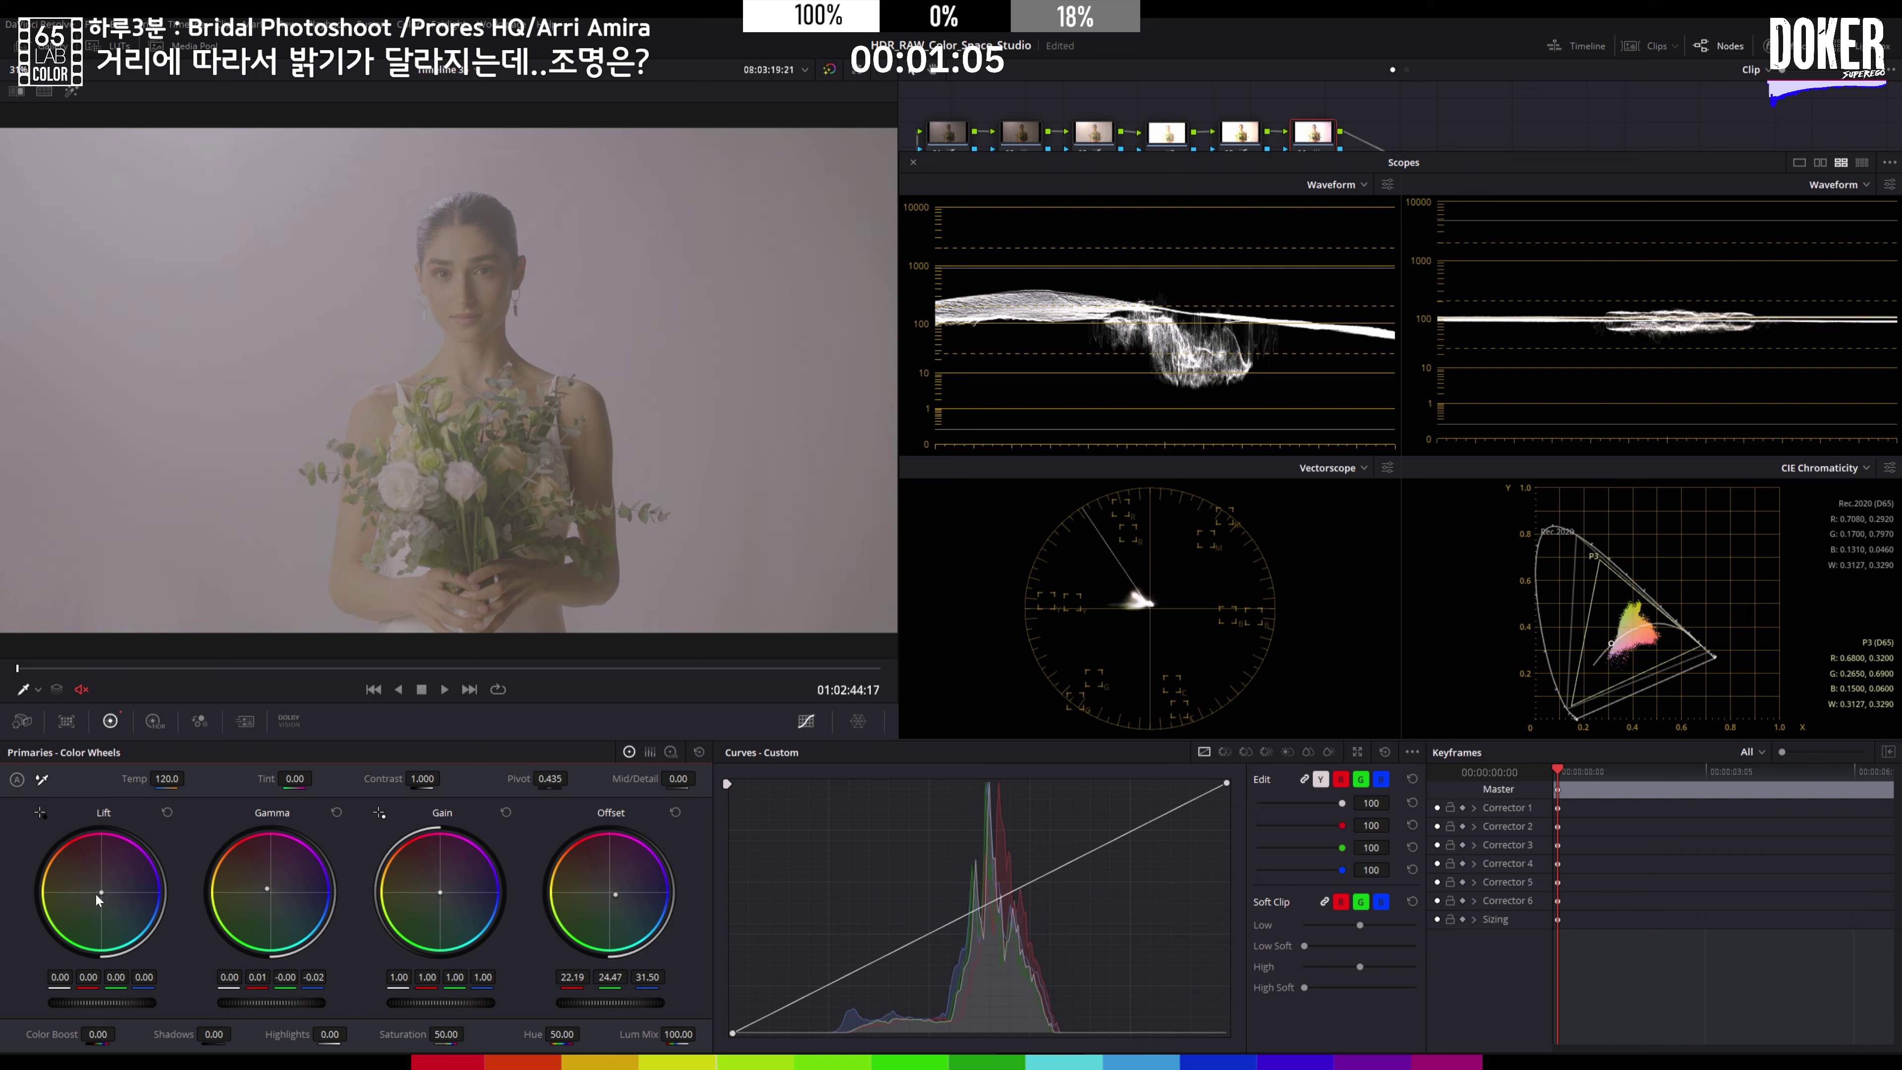
drag(101, 891, 103, 896)
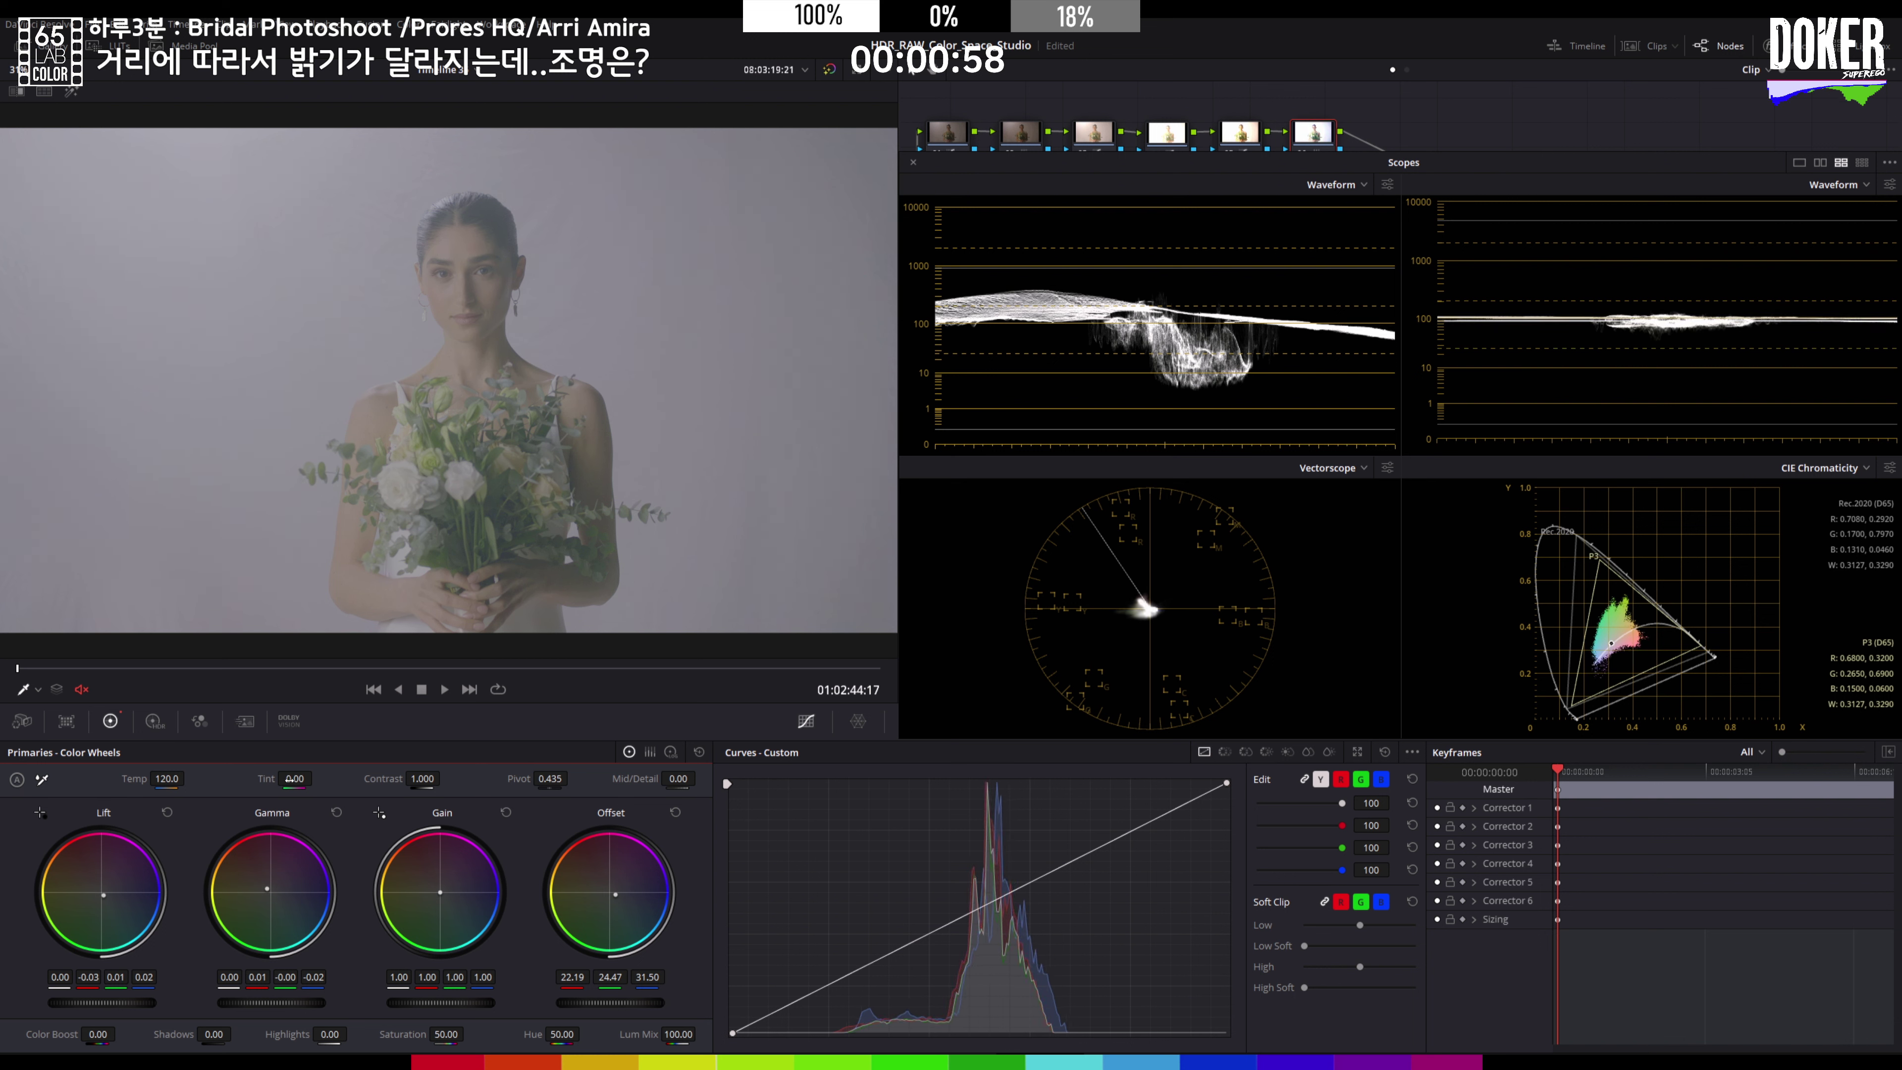
Step: Refine node 06's color balance with Tint -6.50, Gamma RGB 0.02/-0.00/-0.03, Offset RGB 22.26/23.93/30.05 and Temp 110.0
mouse_move(289, 779)
mouse_down()
mouse_move(317, 777)
mouse_move(281, 779)
mouse_up()
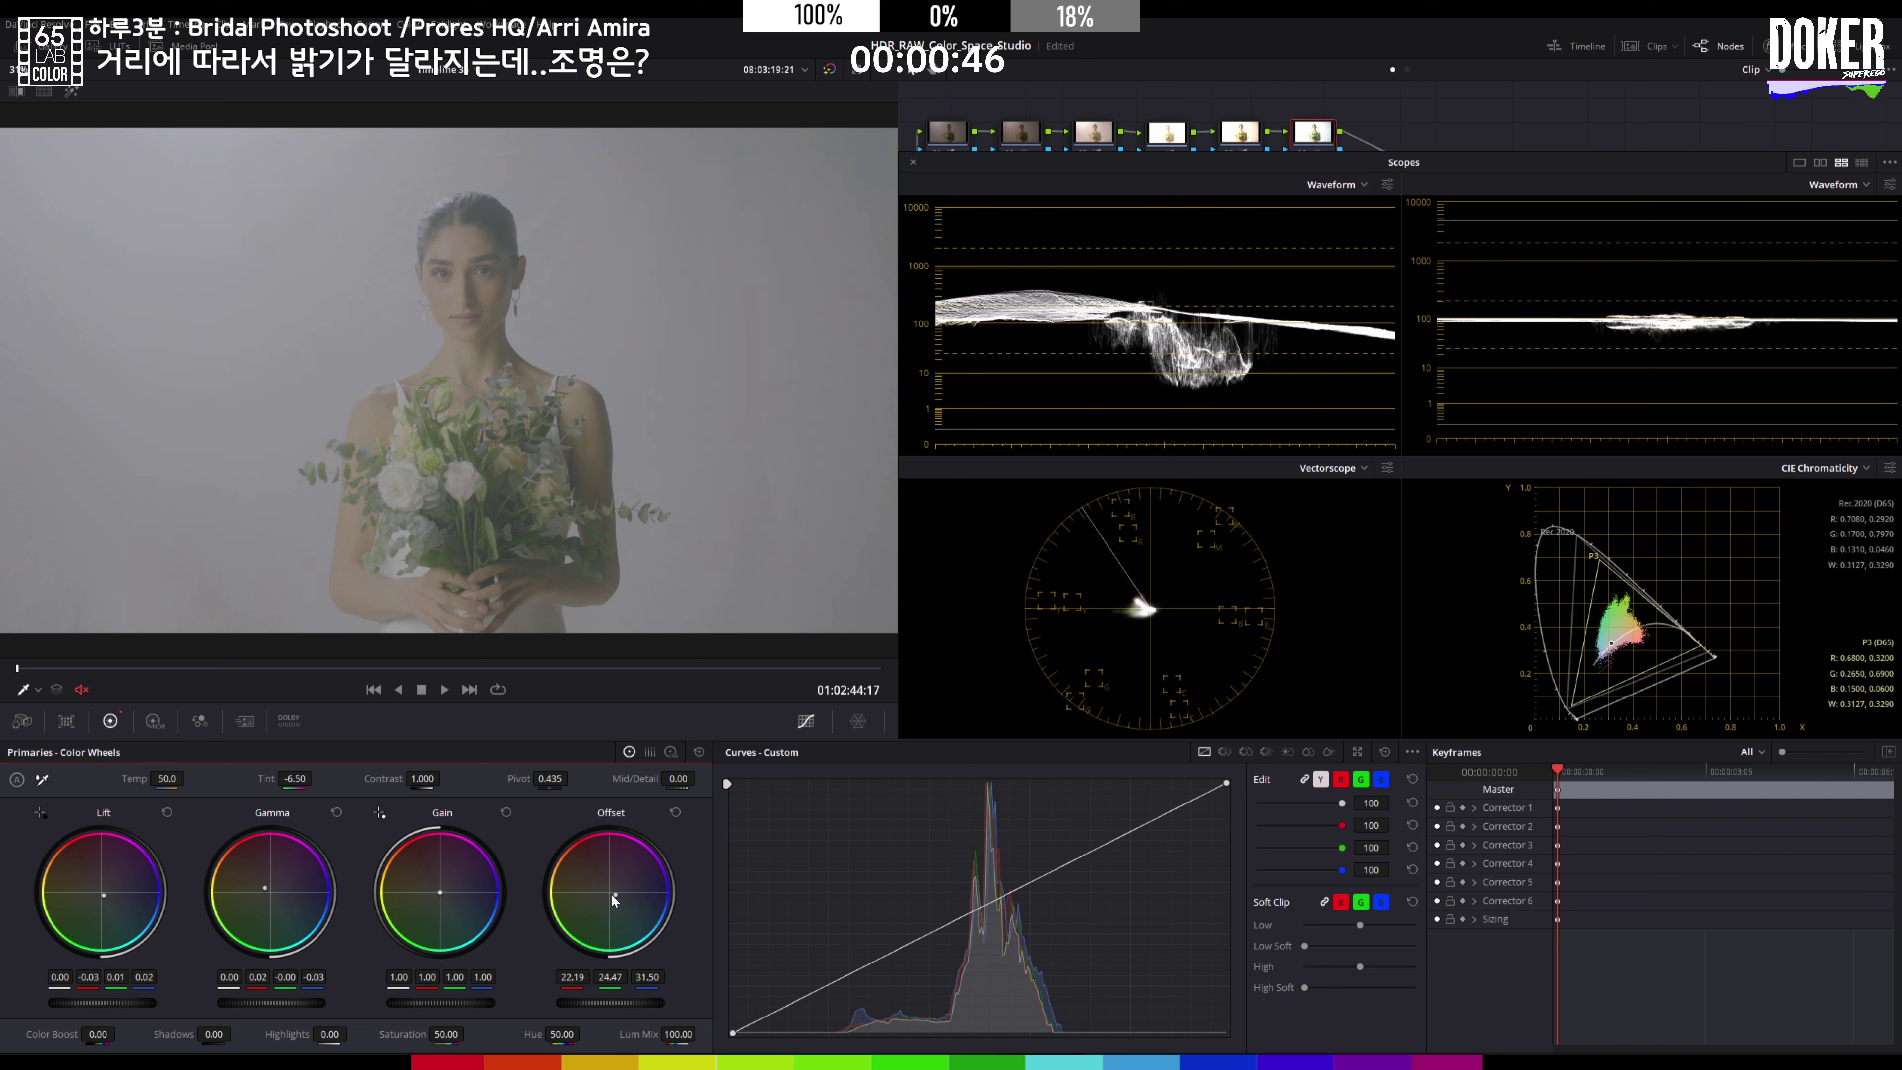
drag(614, 897, 614, 894)
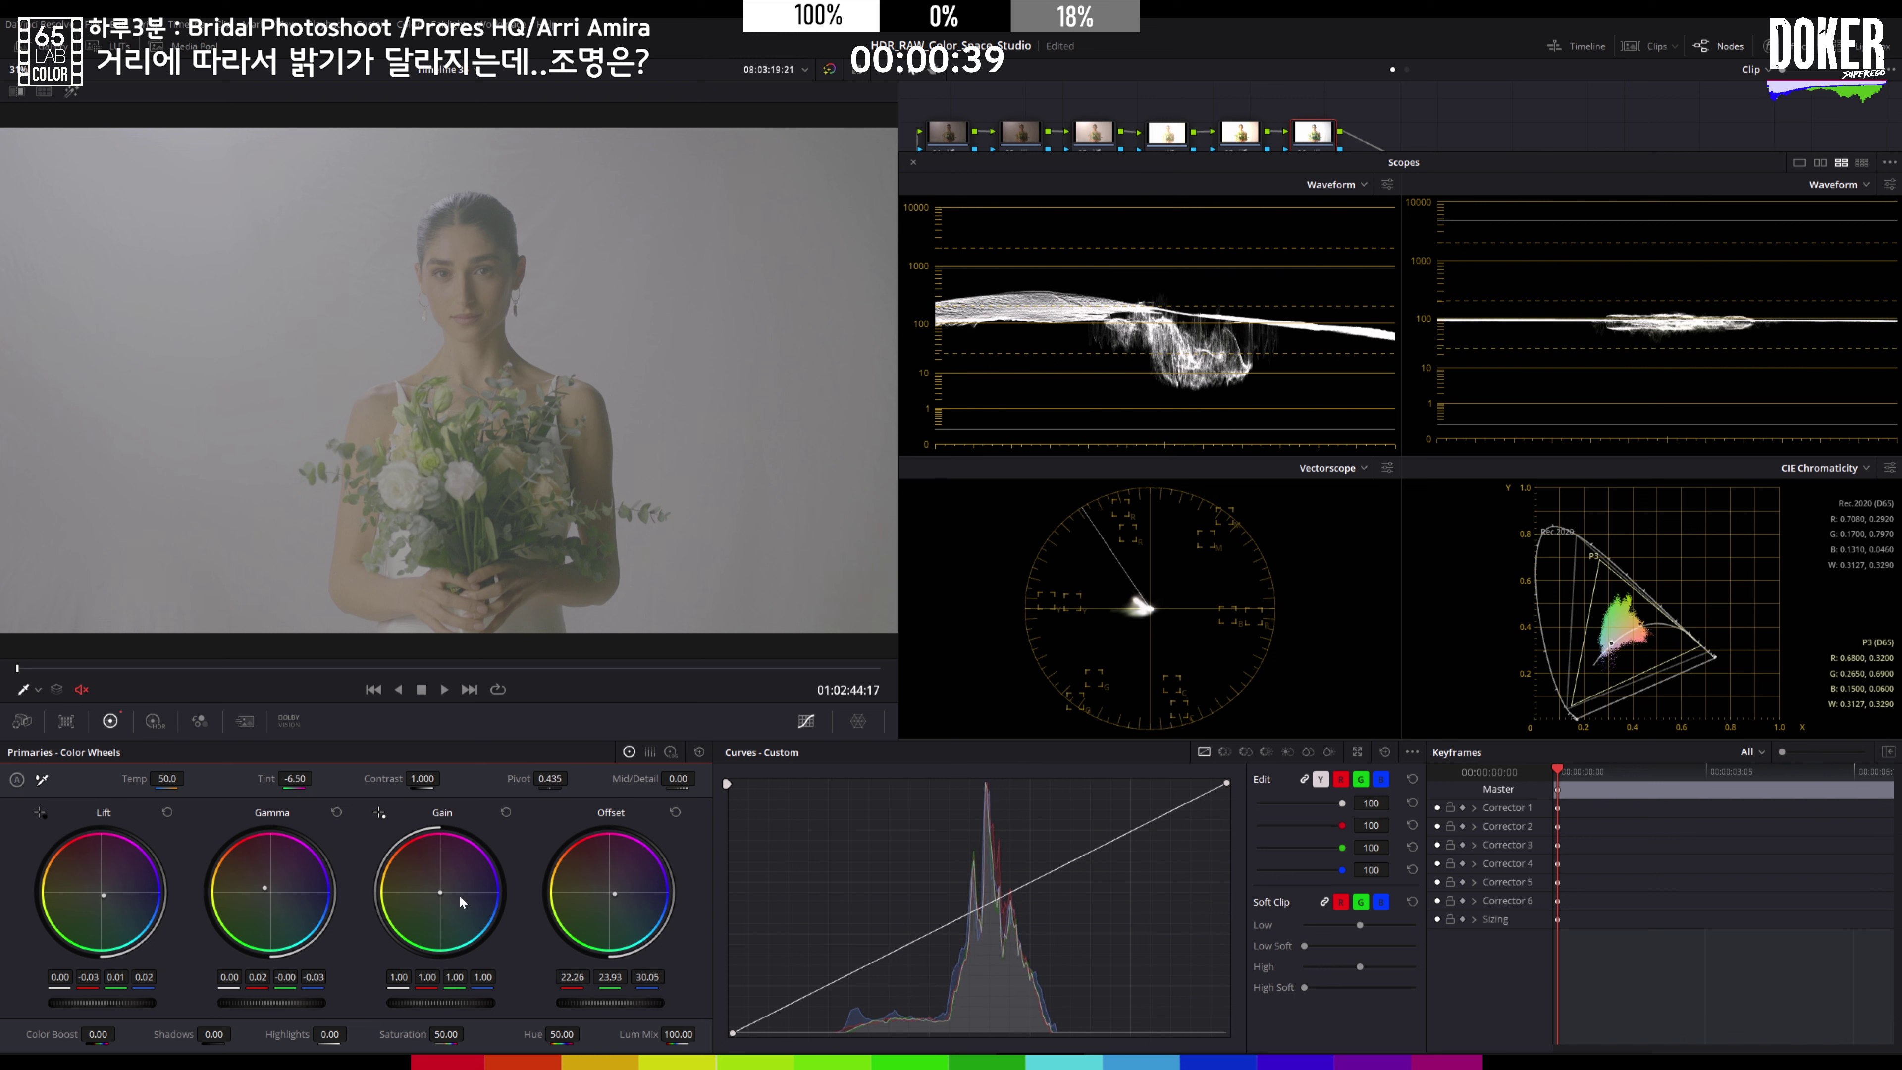
drag(461, 902, 462, 900)
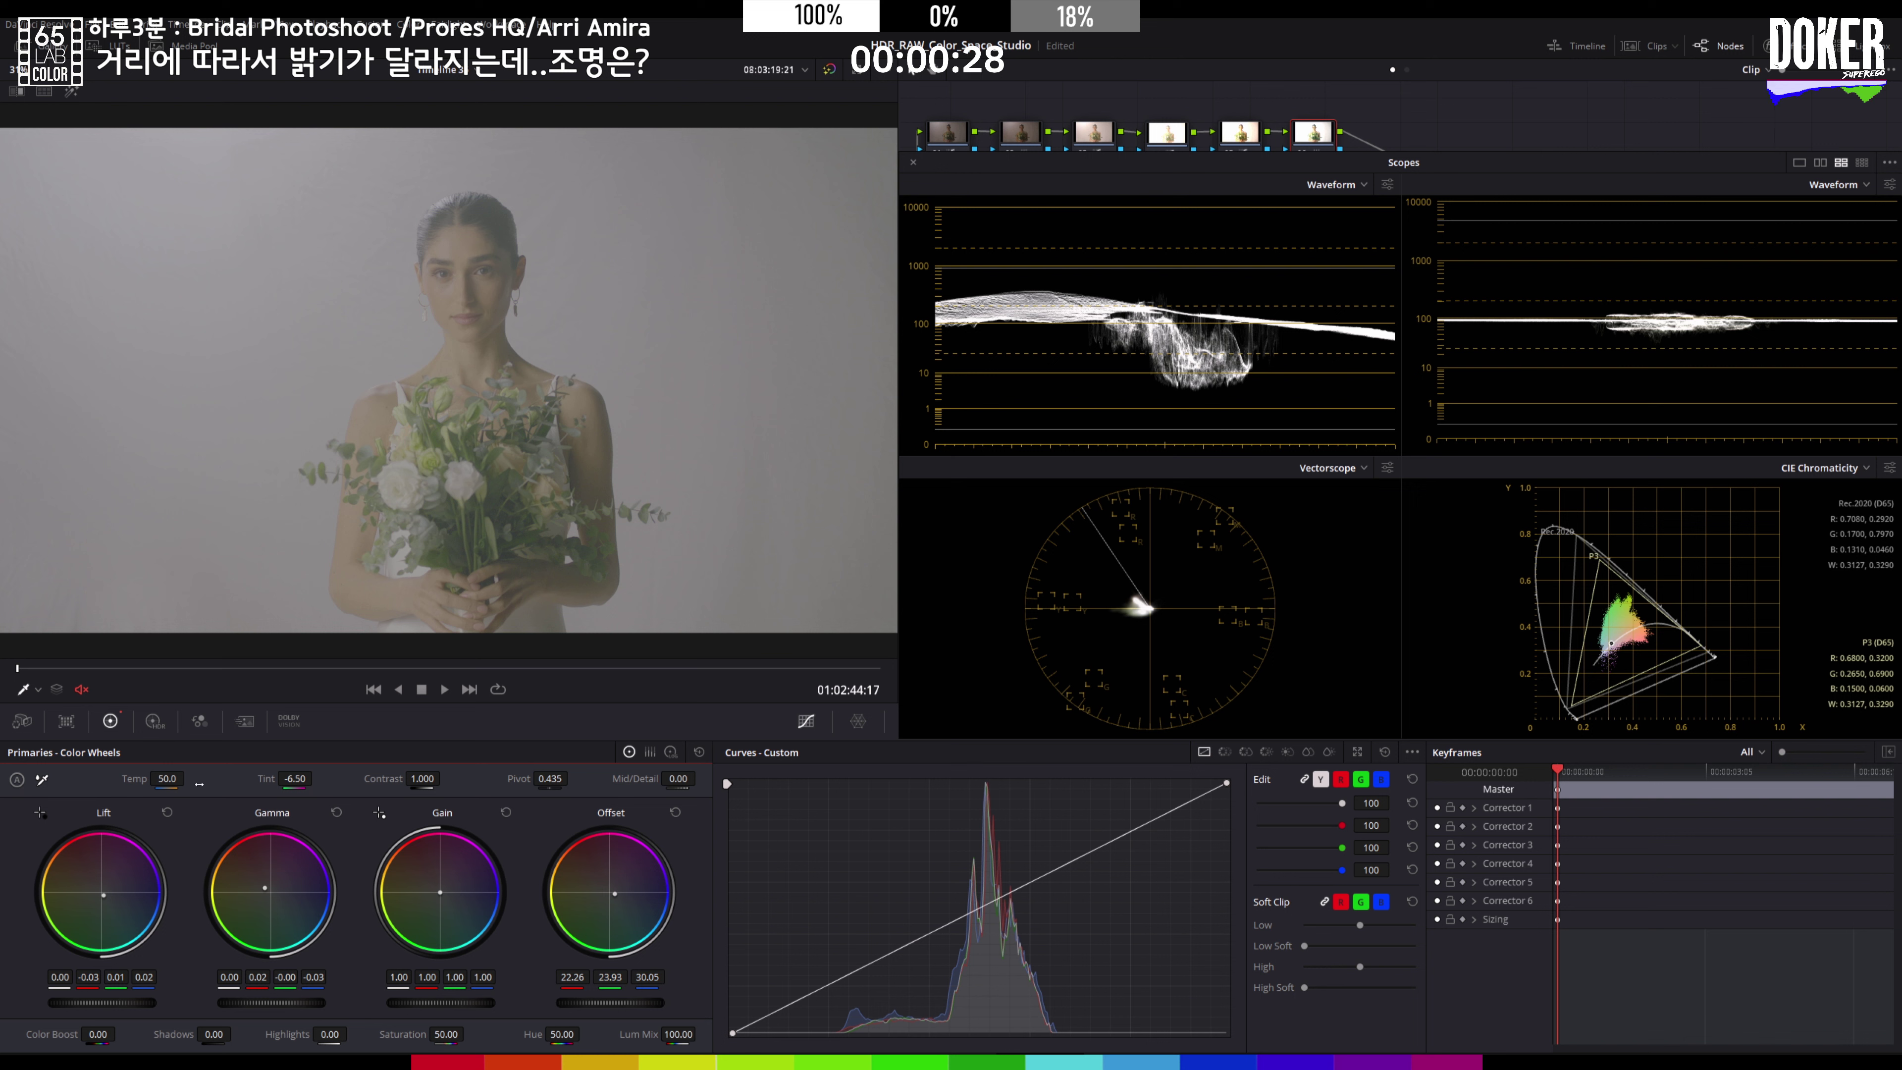
drag(199, 784, 180, 779)
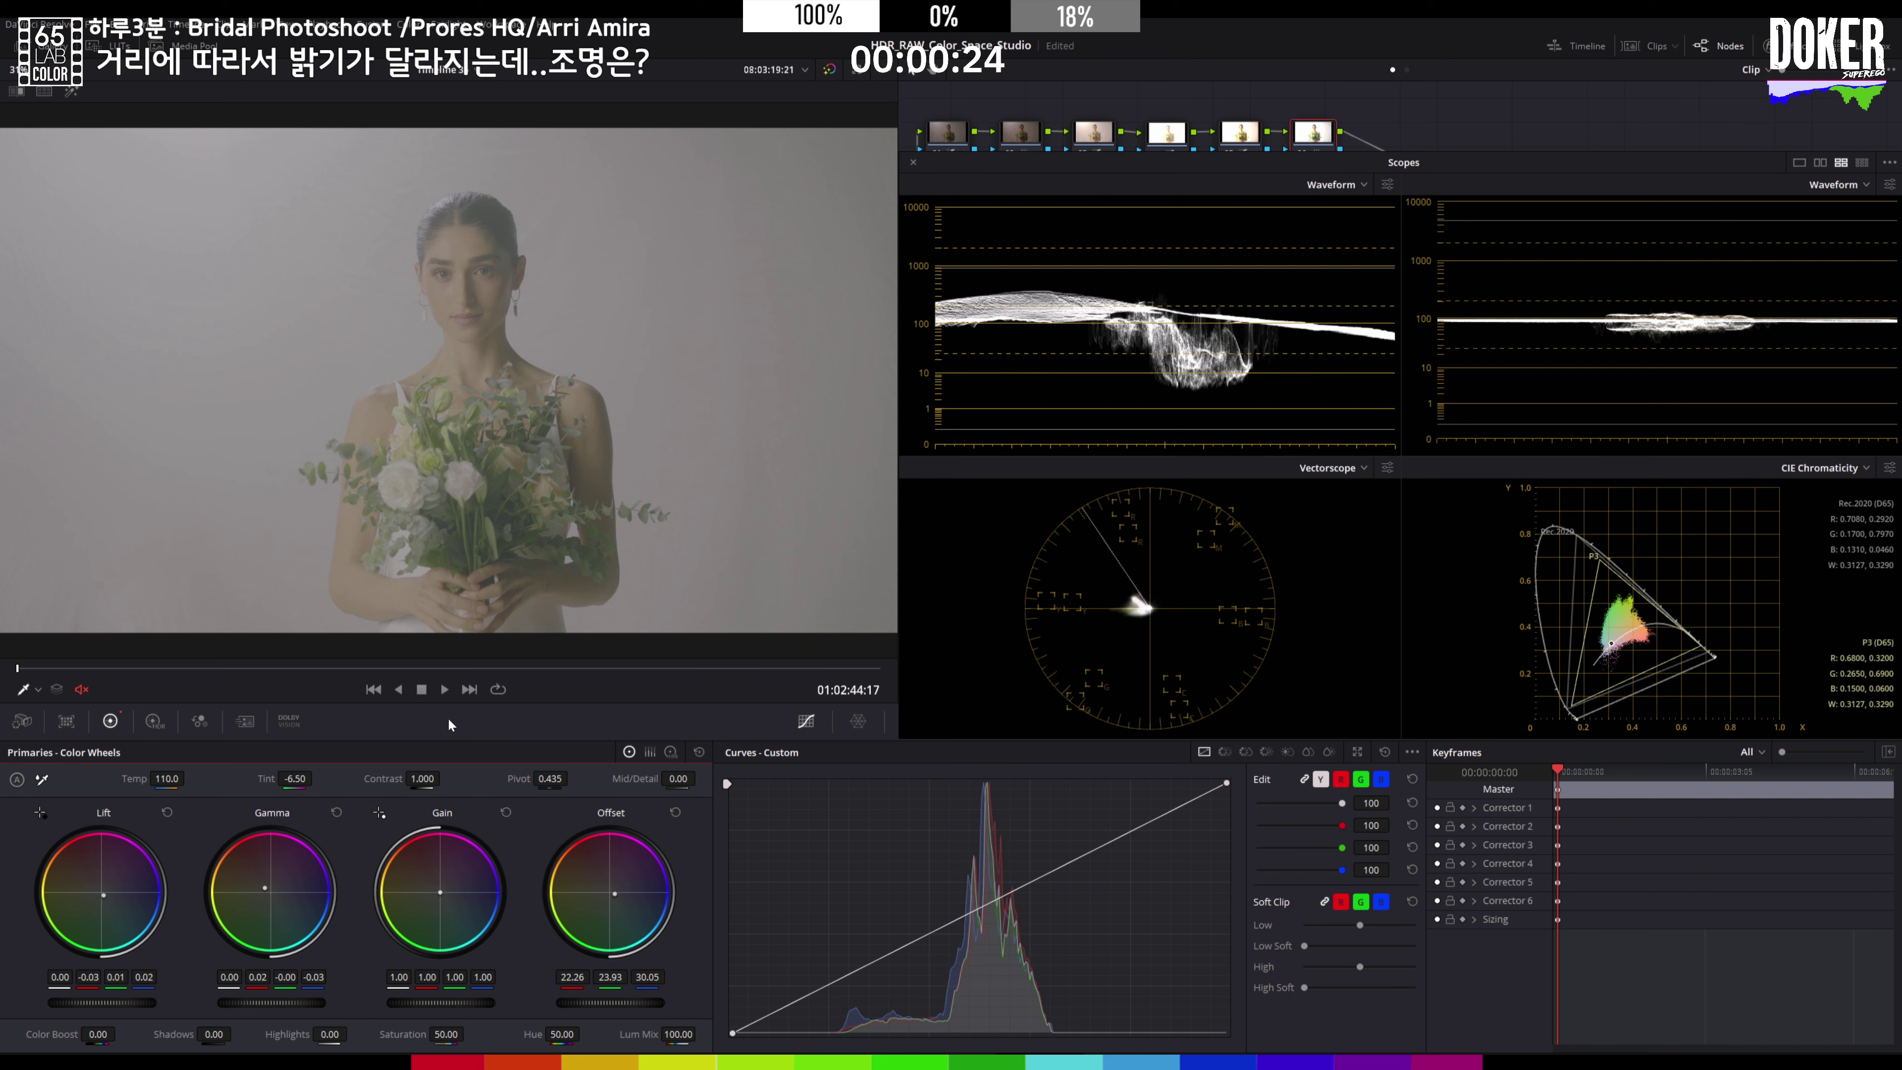
Step: Add serial node 07 and sample the facial skin tone in Hue Vs Sat, raising the green hues' saturation to about 1.21
key(alt+s)
click(1245, 752)
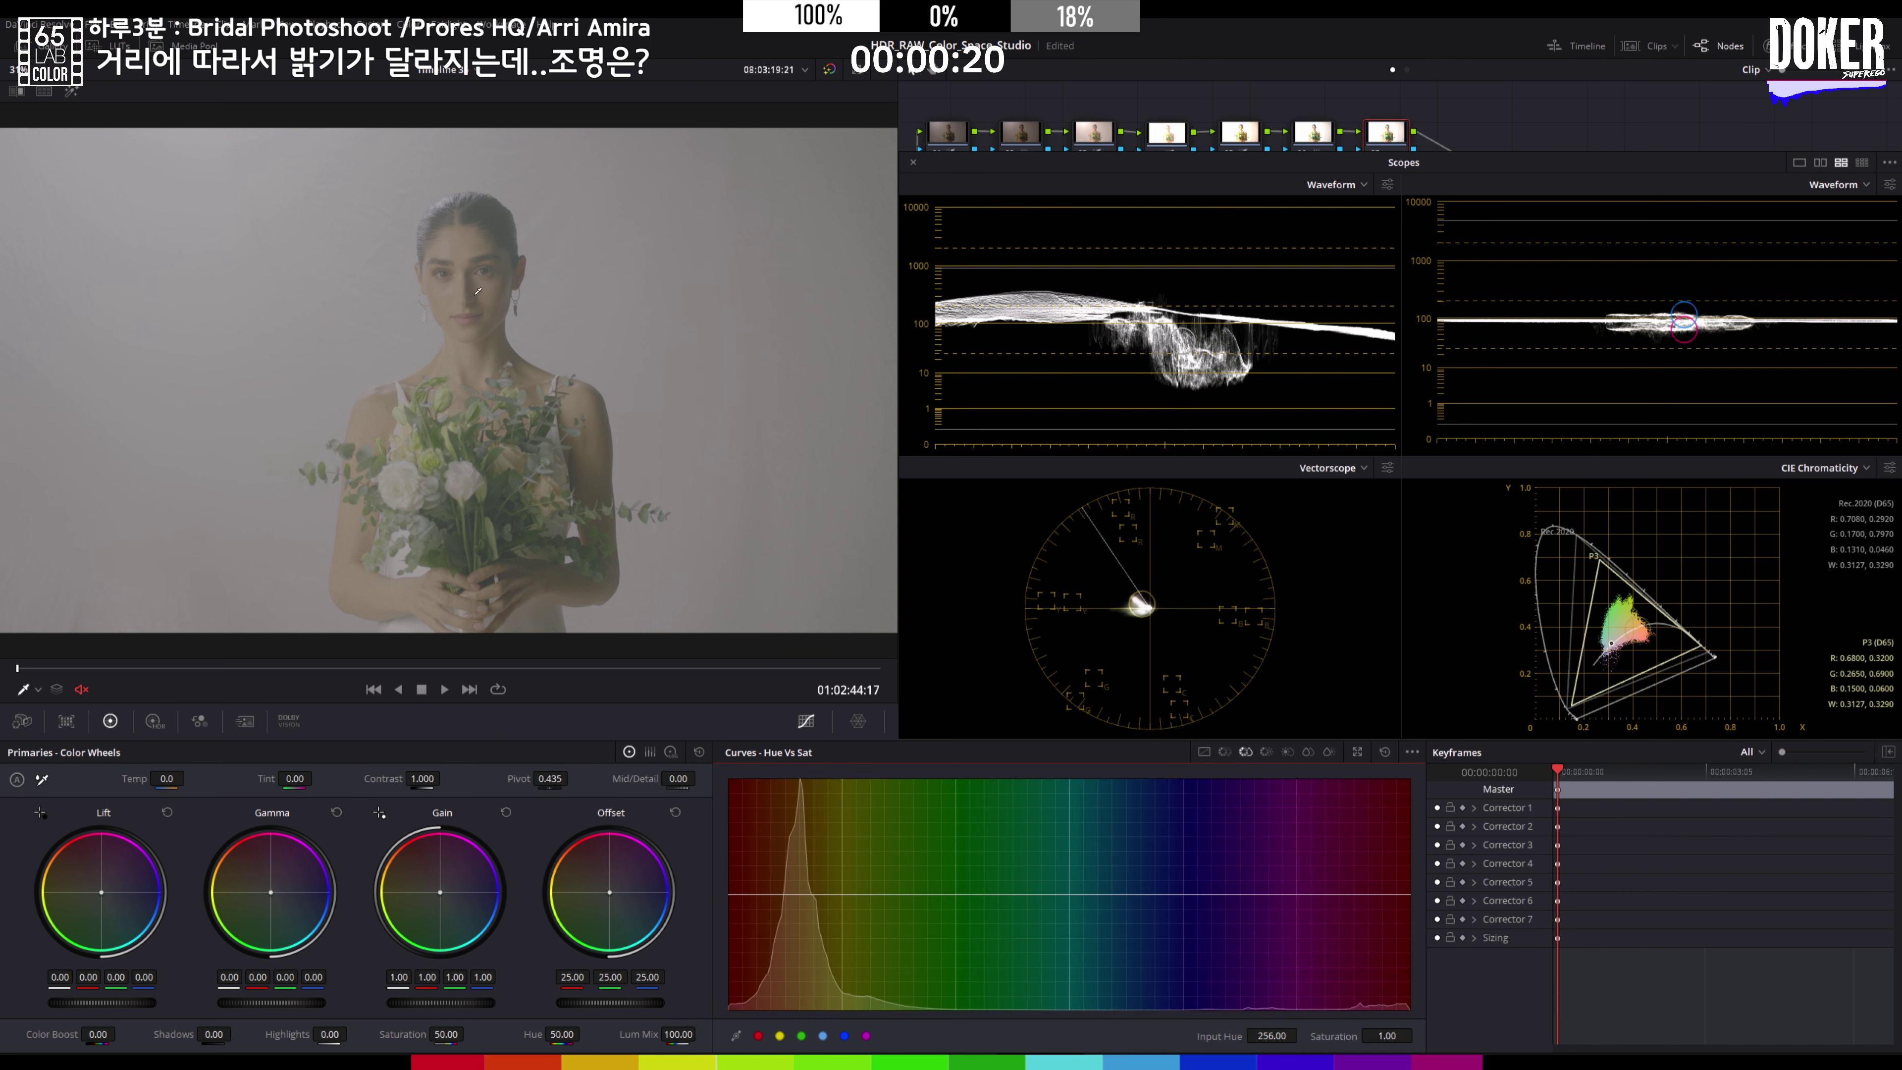
click(454, 284)
drag(790, 894, 964, 870)
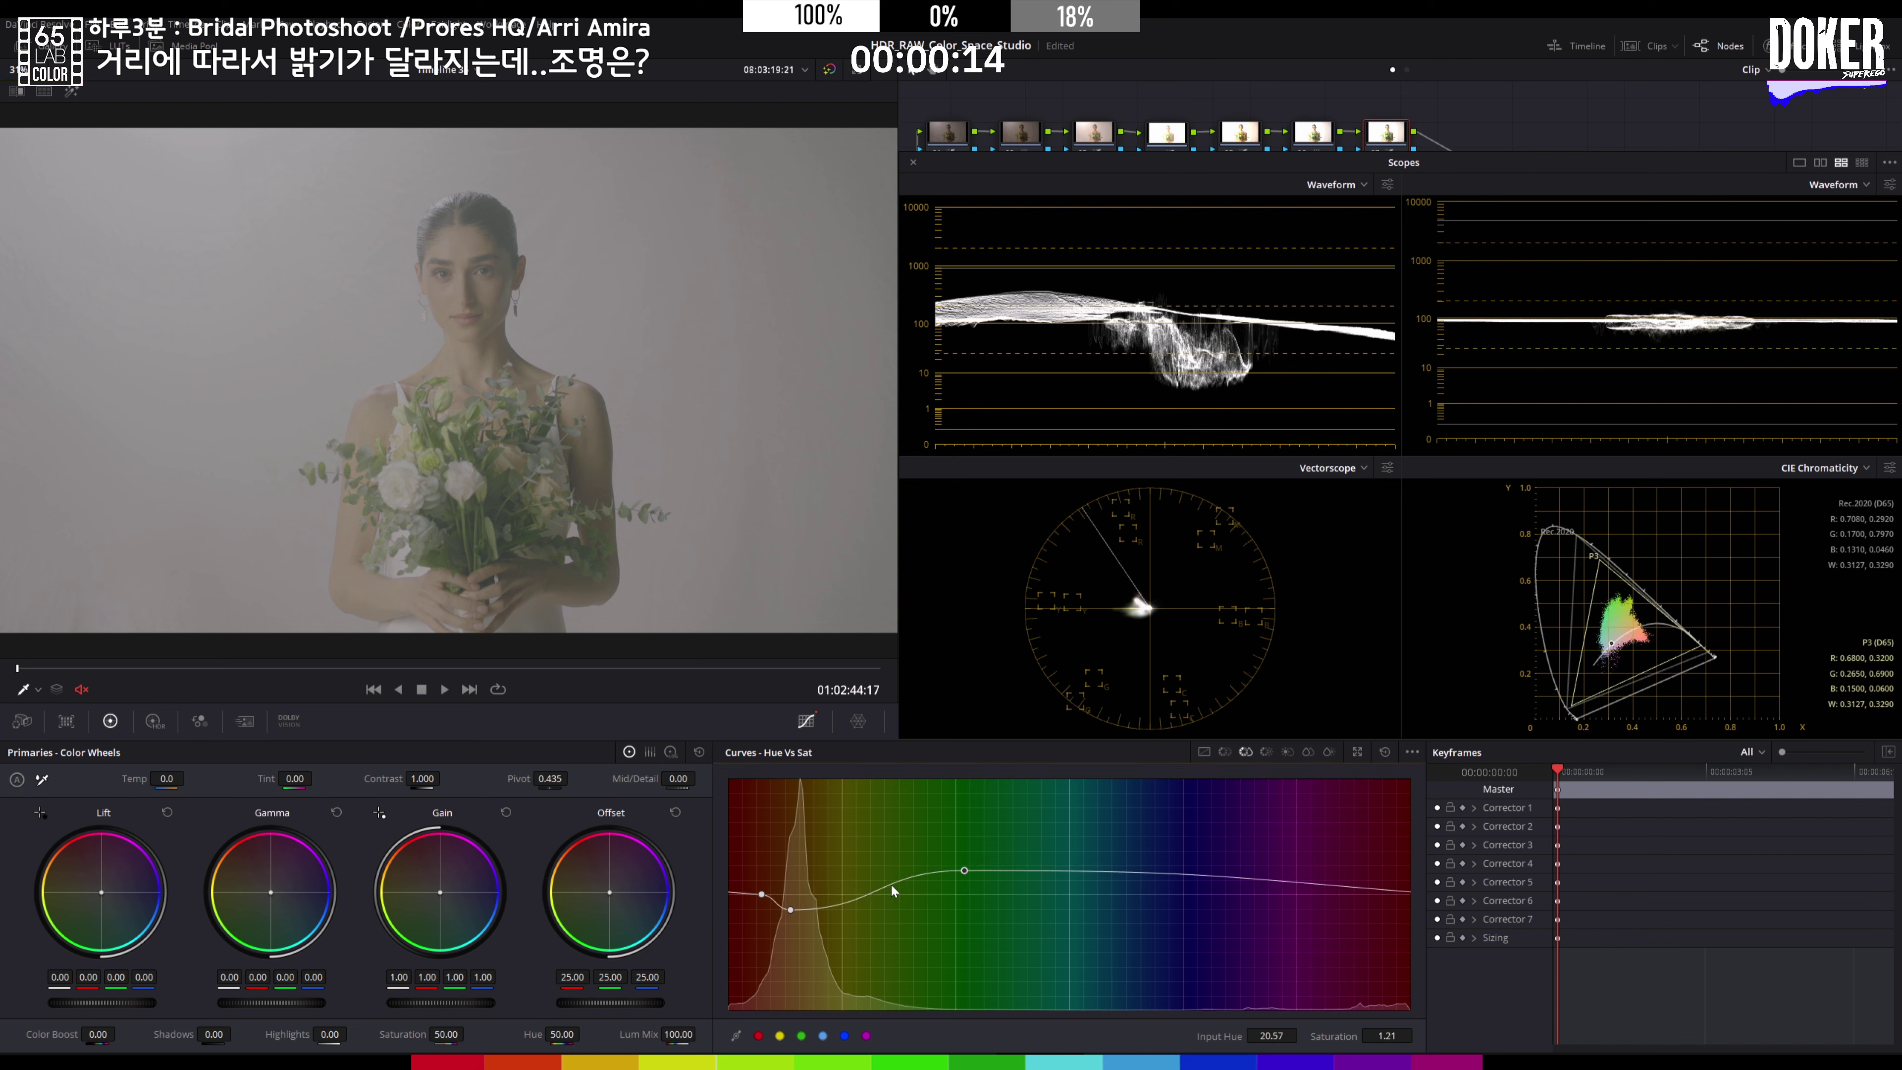
Step: Refine node 07's Hue Vs Sat points to about 1.19 for magenta, 1.21 for green and 0.95 for skin, and save the project
drag(768, 890, 758, 892)
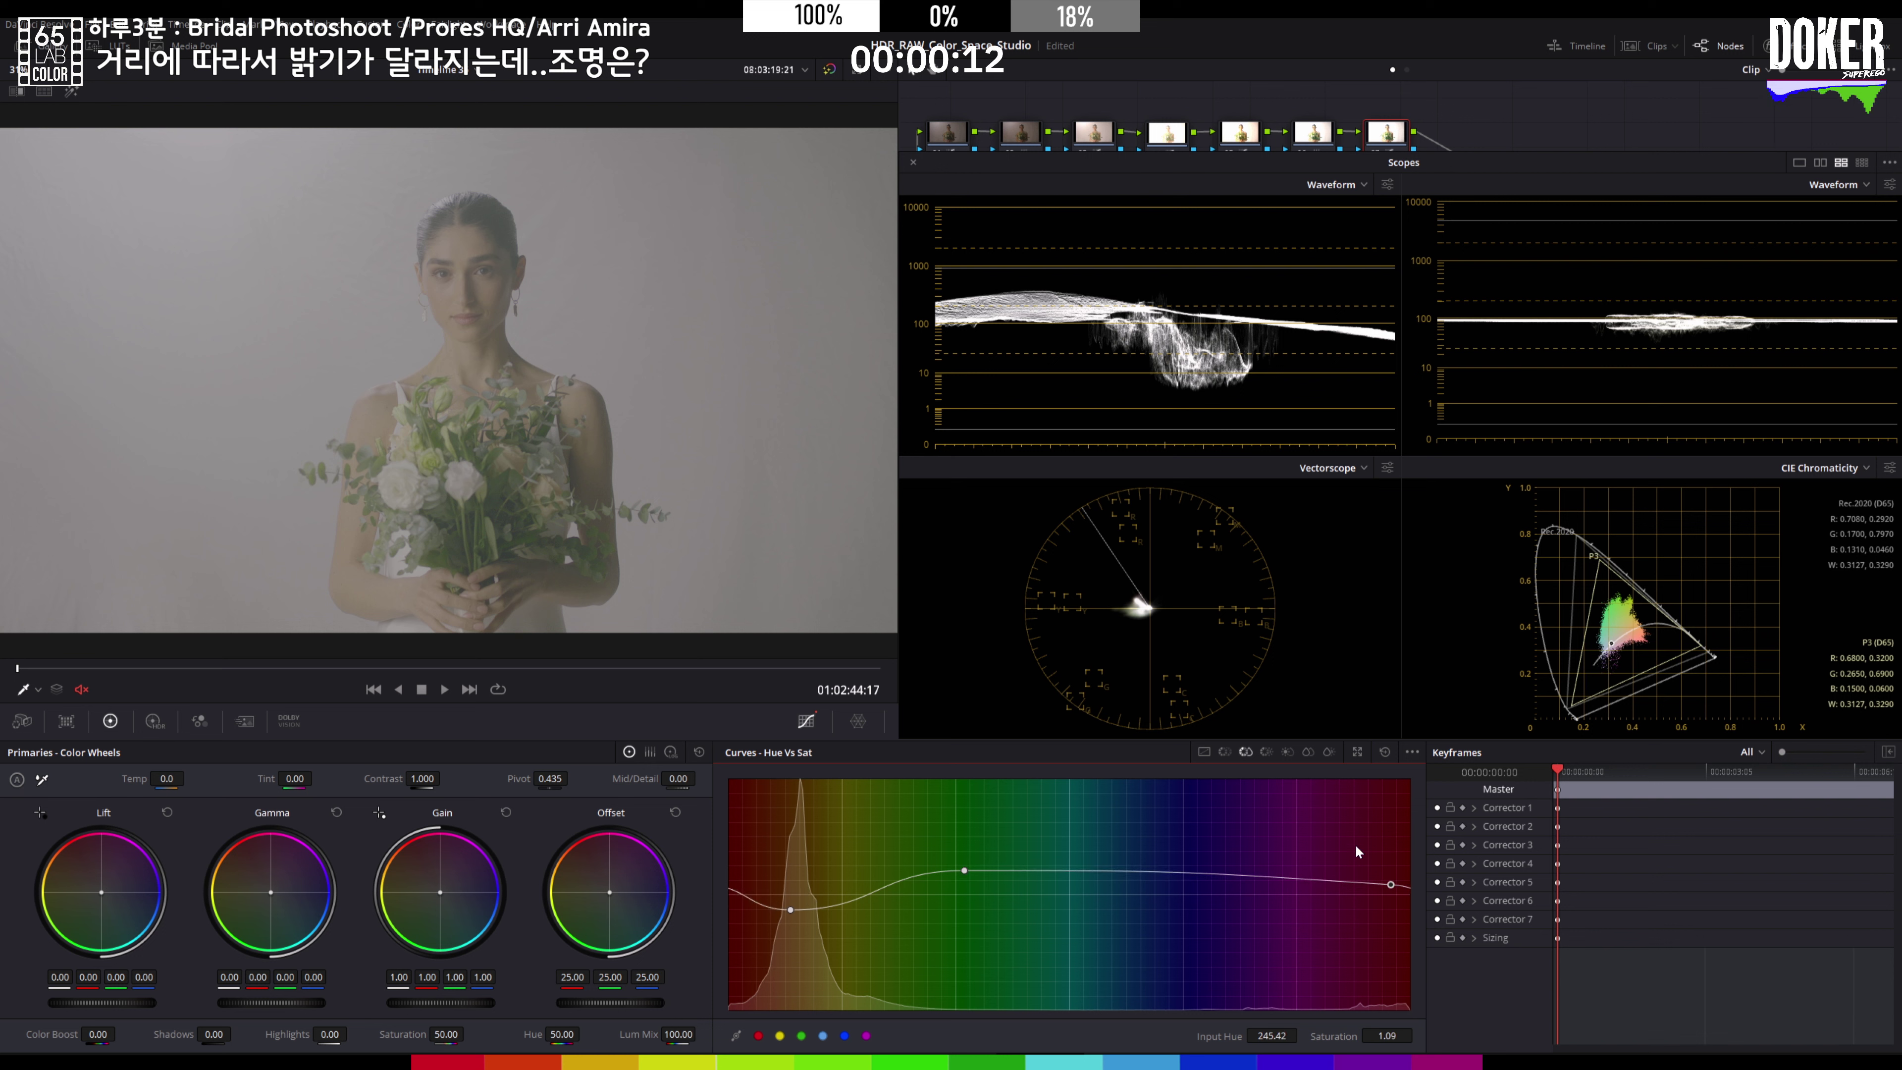
drag(1392, 884, 1299, 872)
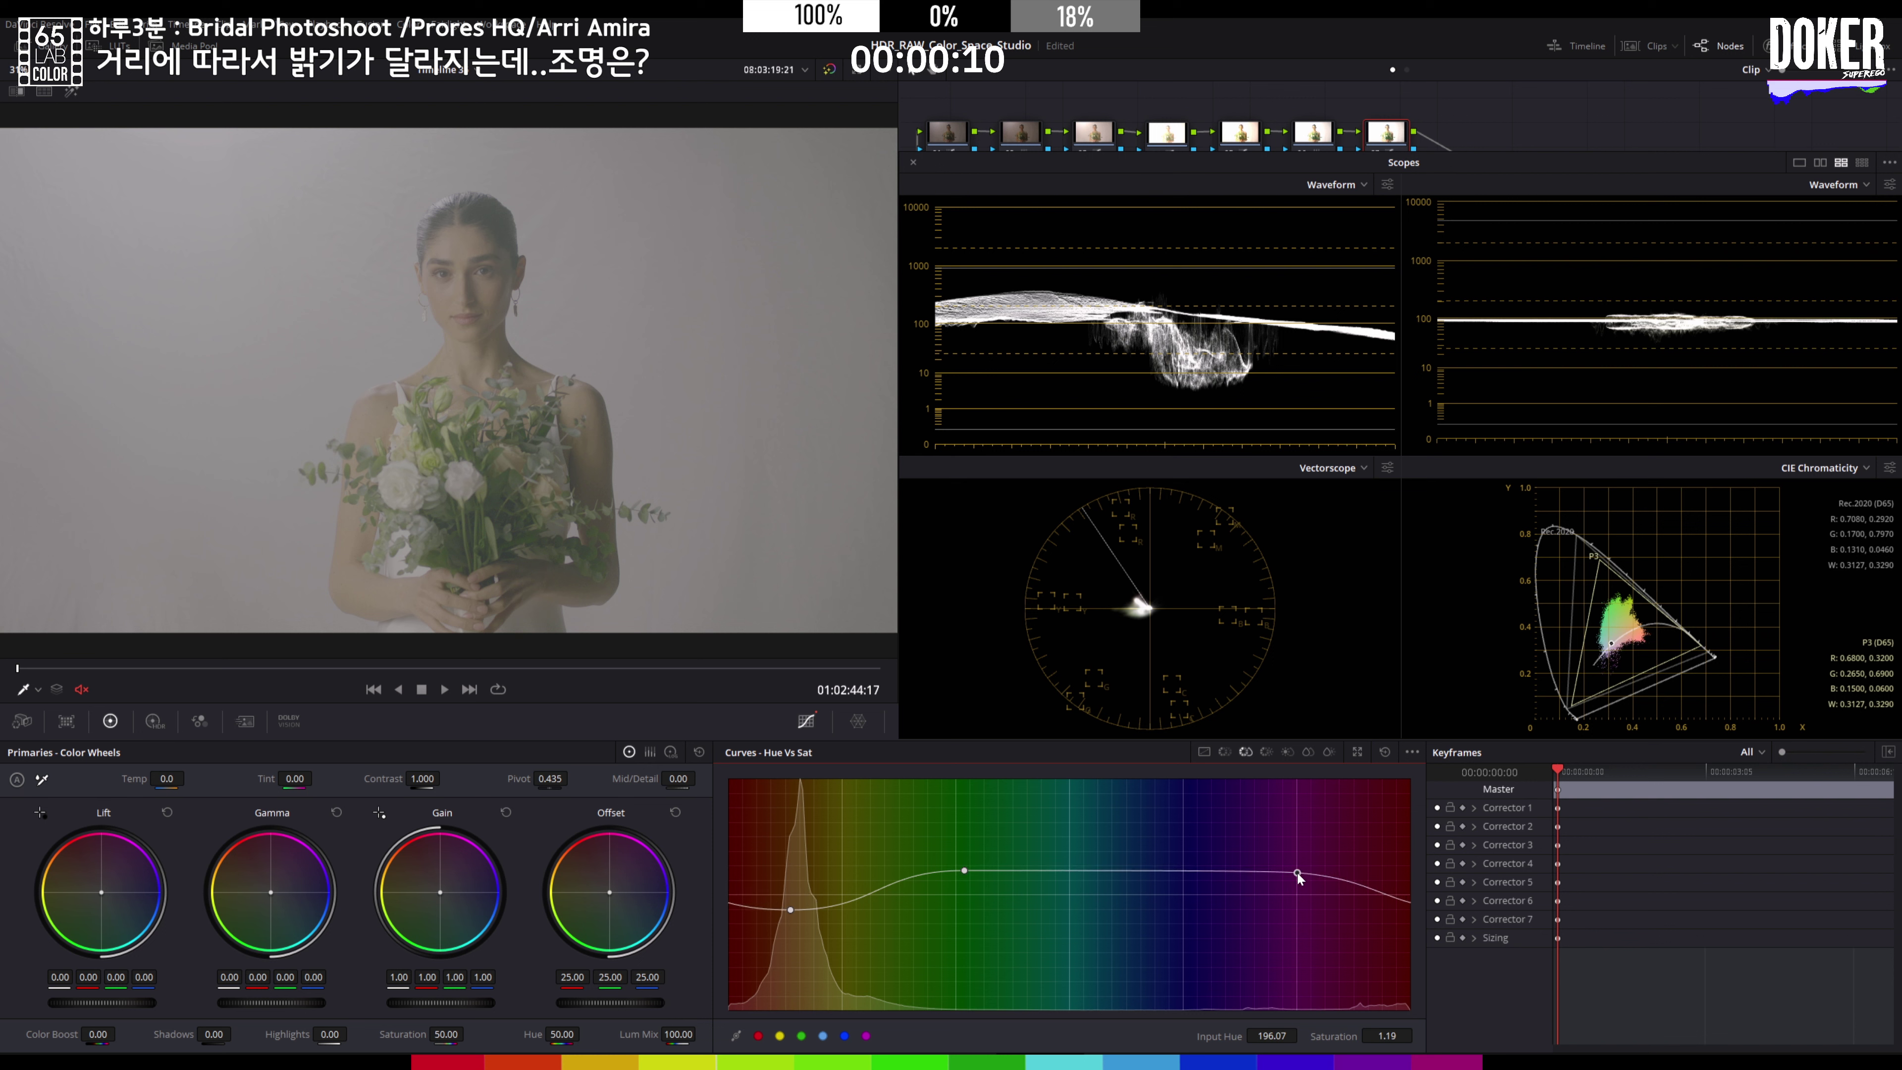
drag(965, 873, 975, 869)
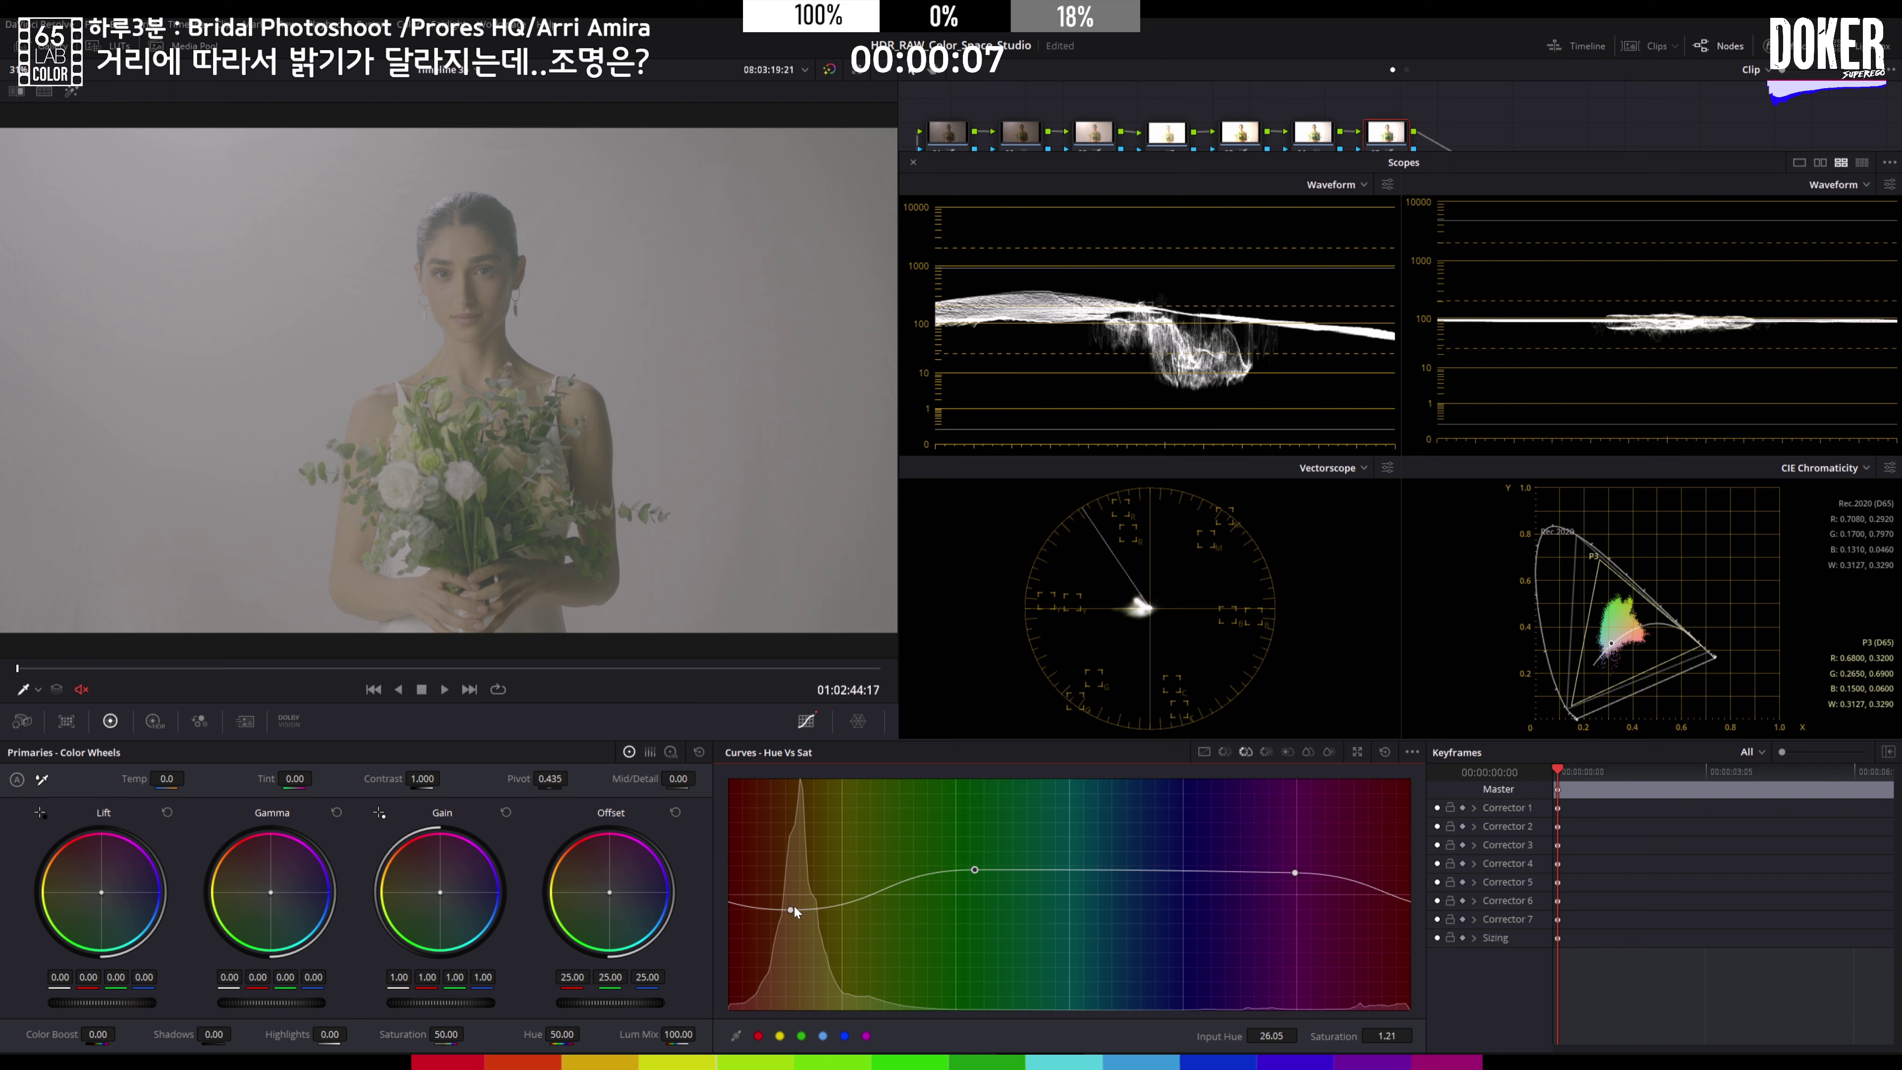
drag(796, 907, 797, 903)
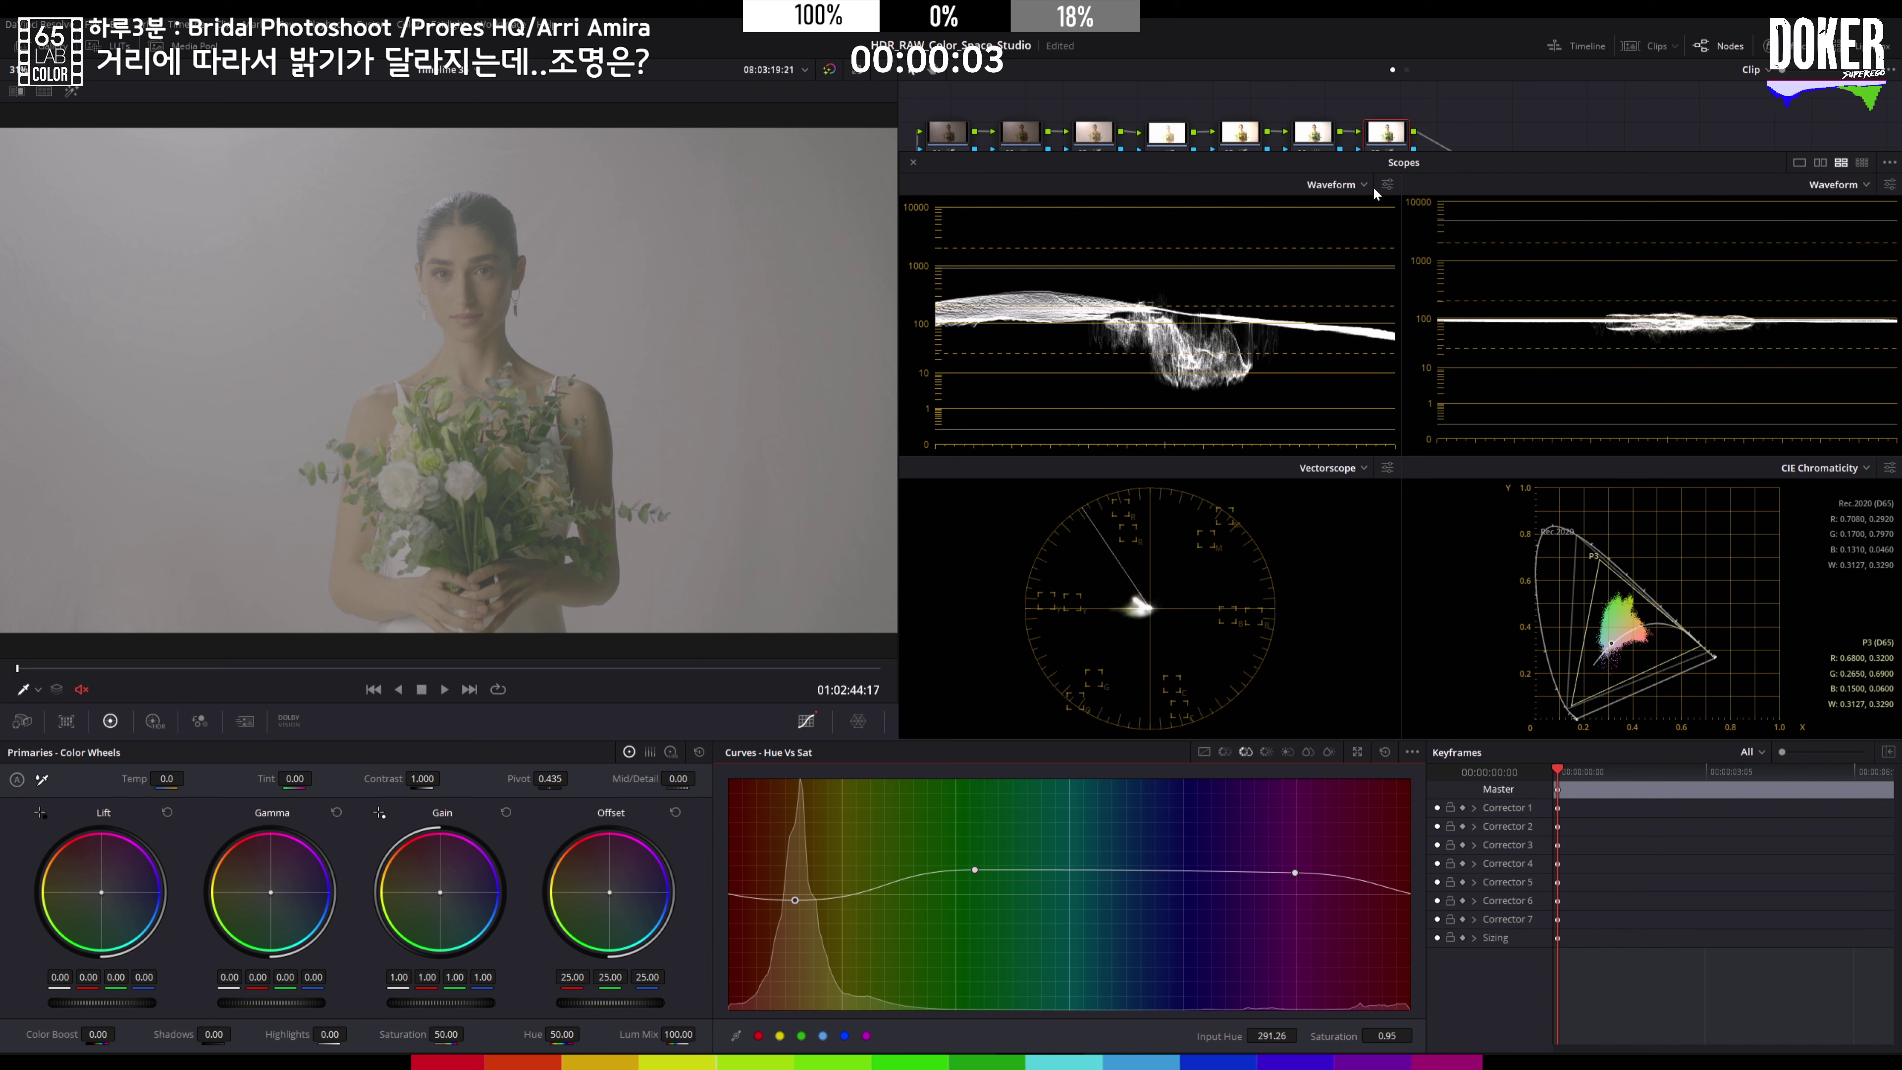
key(ctrl+s)
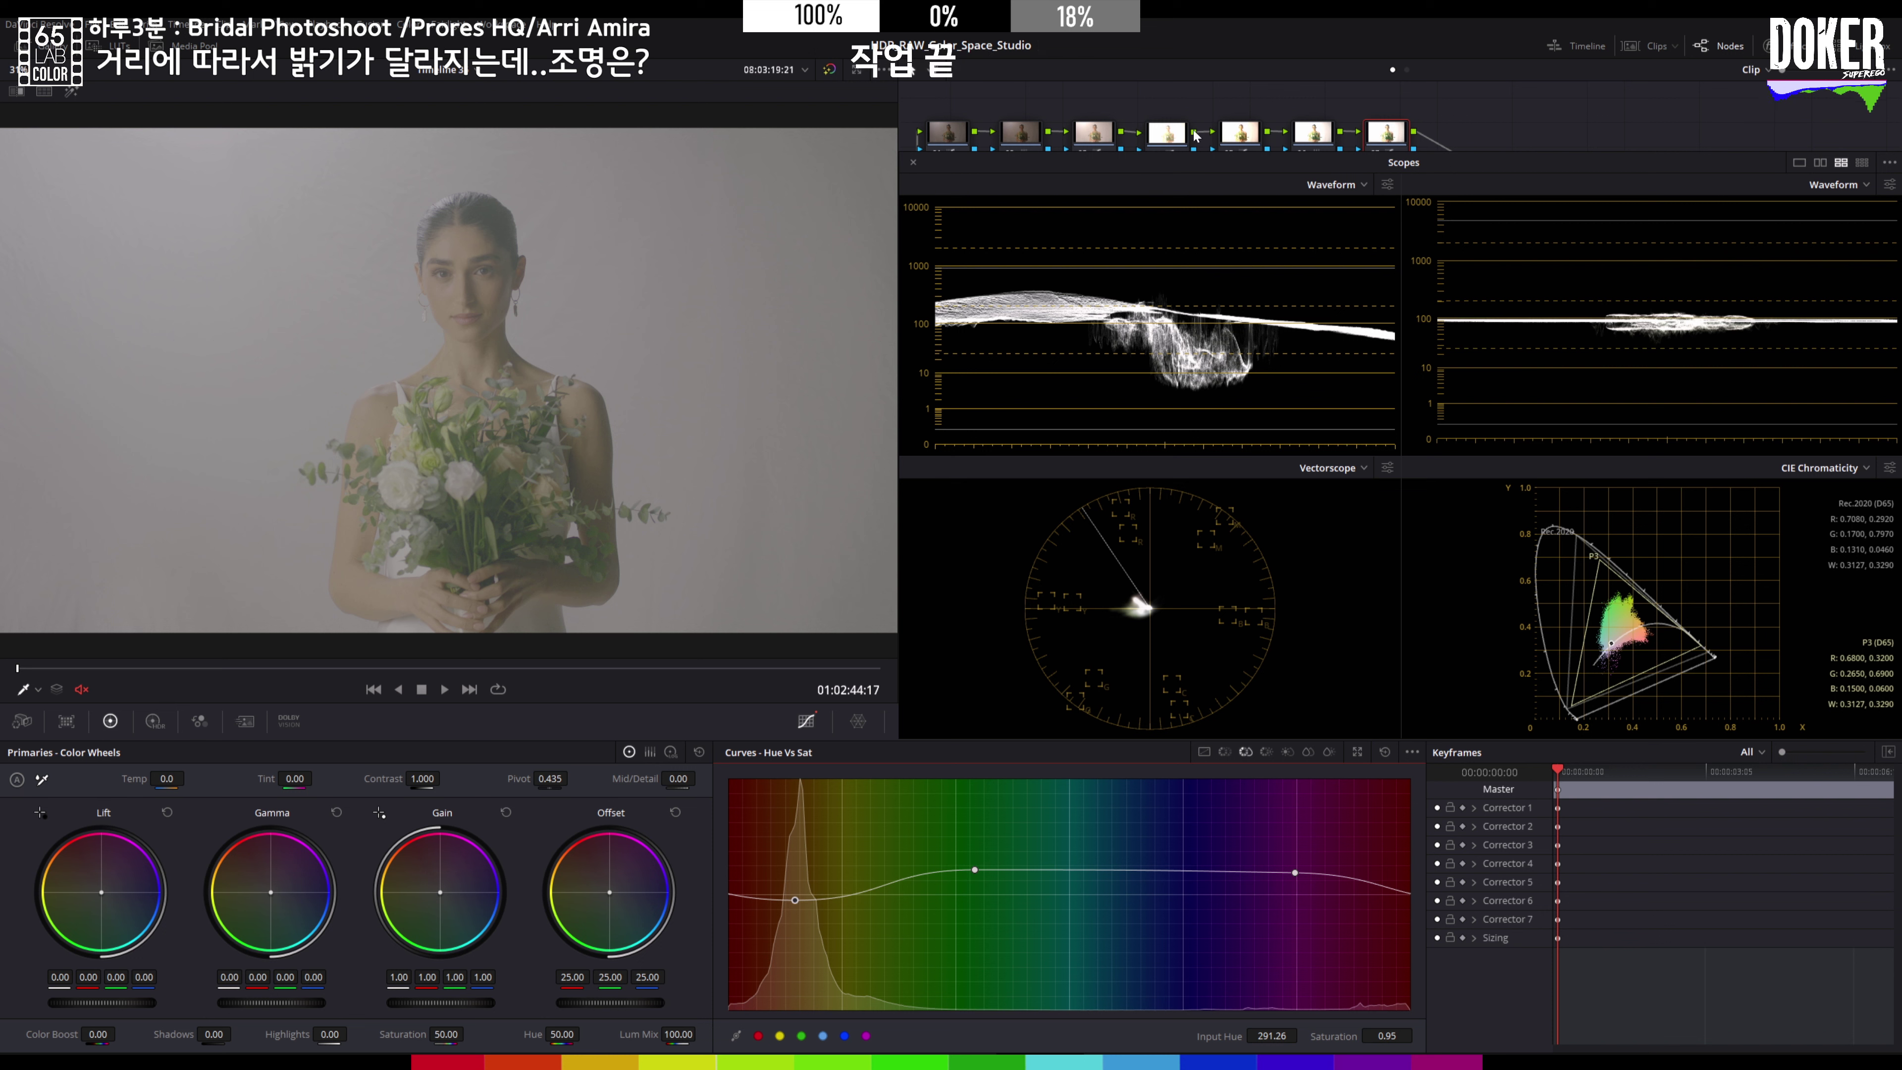
Step: Raise the control point on node 03's custom curve slightly to brighten the image, and close the floating scopes
click(1093, 138)
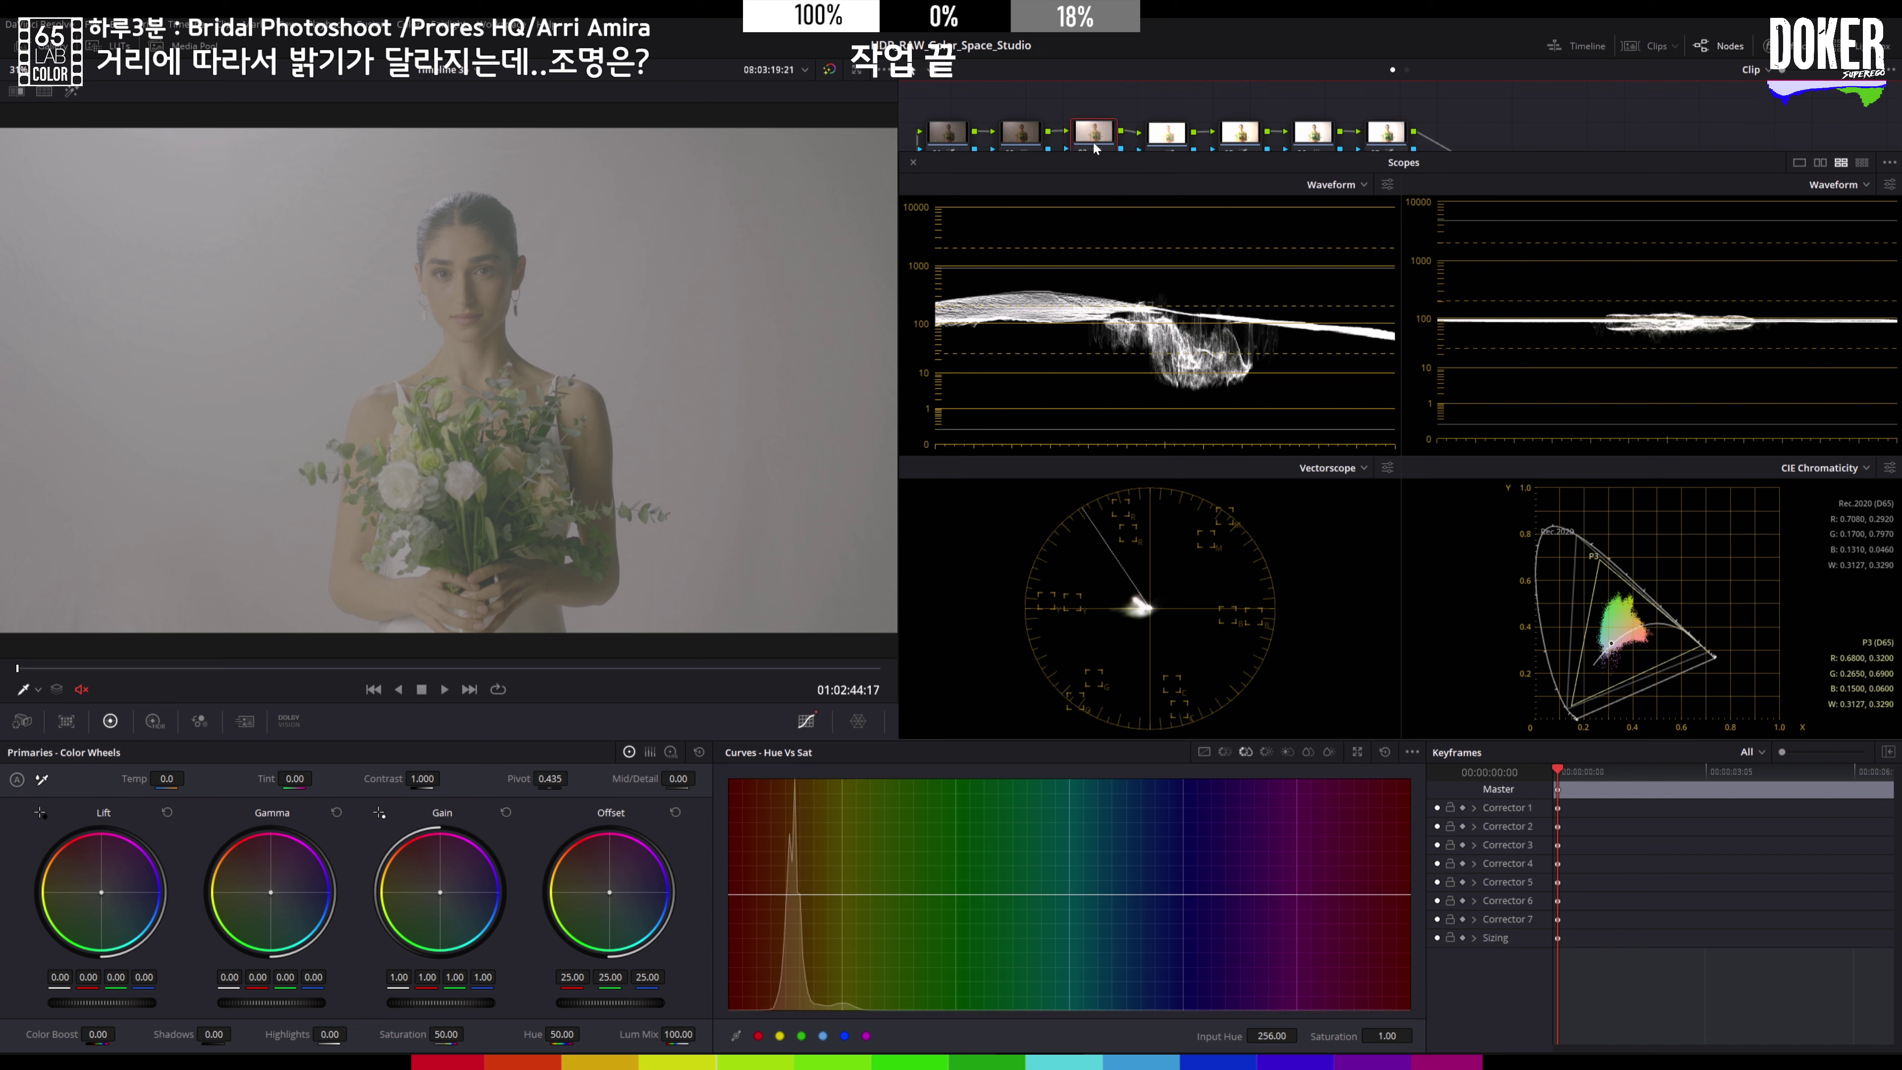
click(1202, 752)
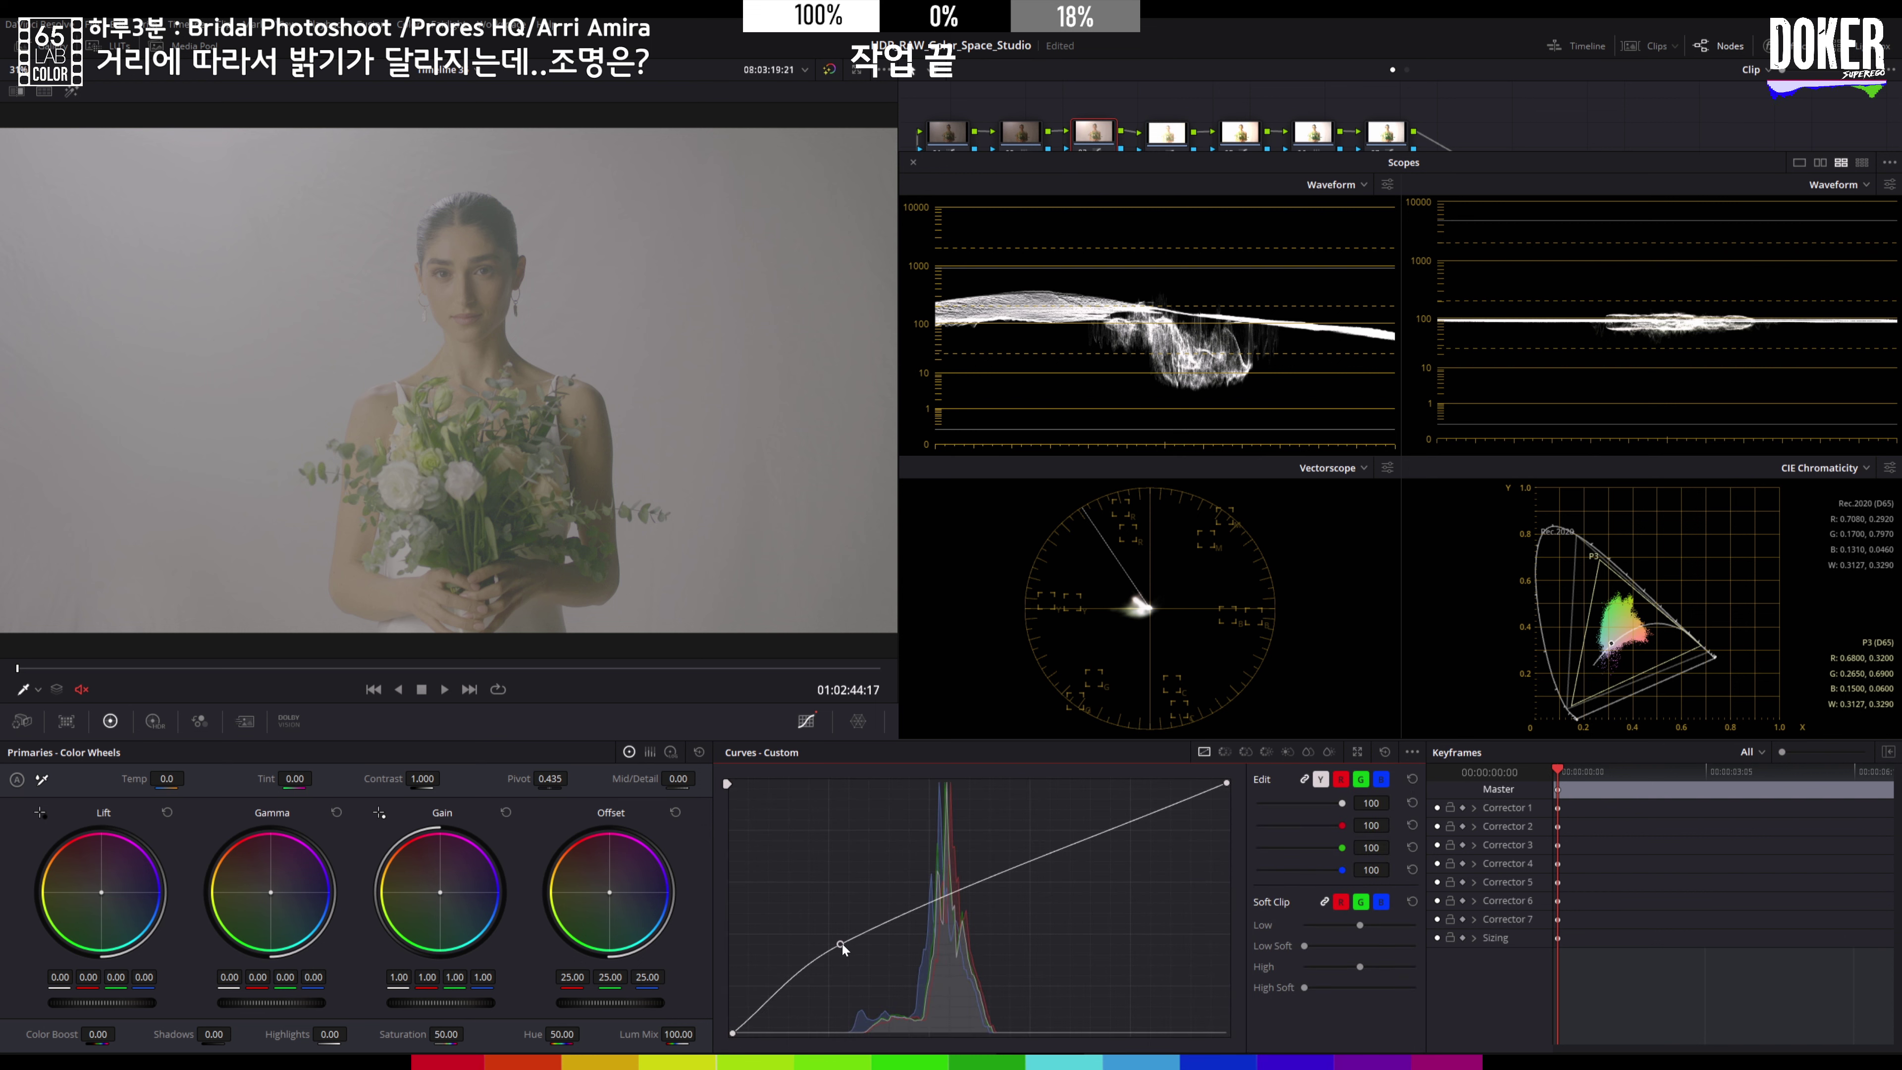
drag(843, 949, 856, 938)
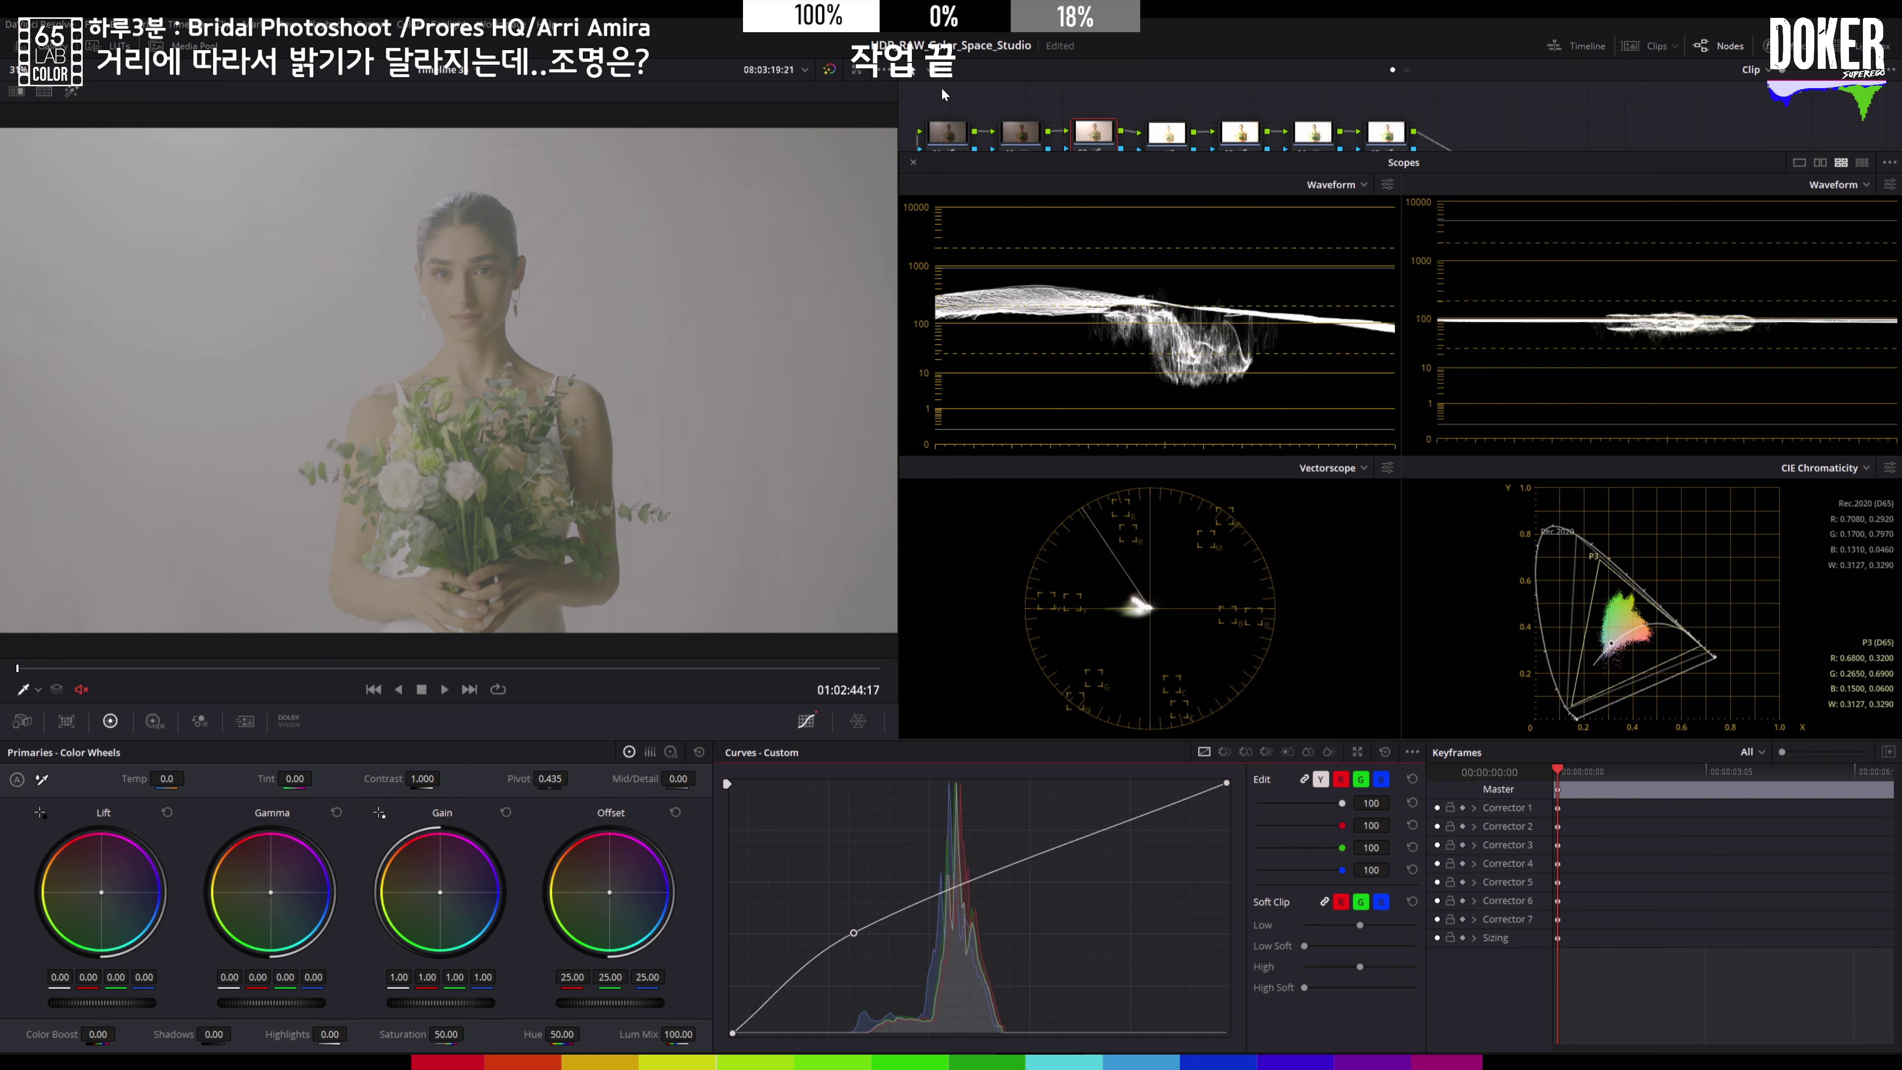
click(914, 162)
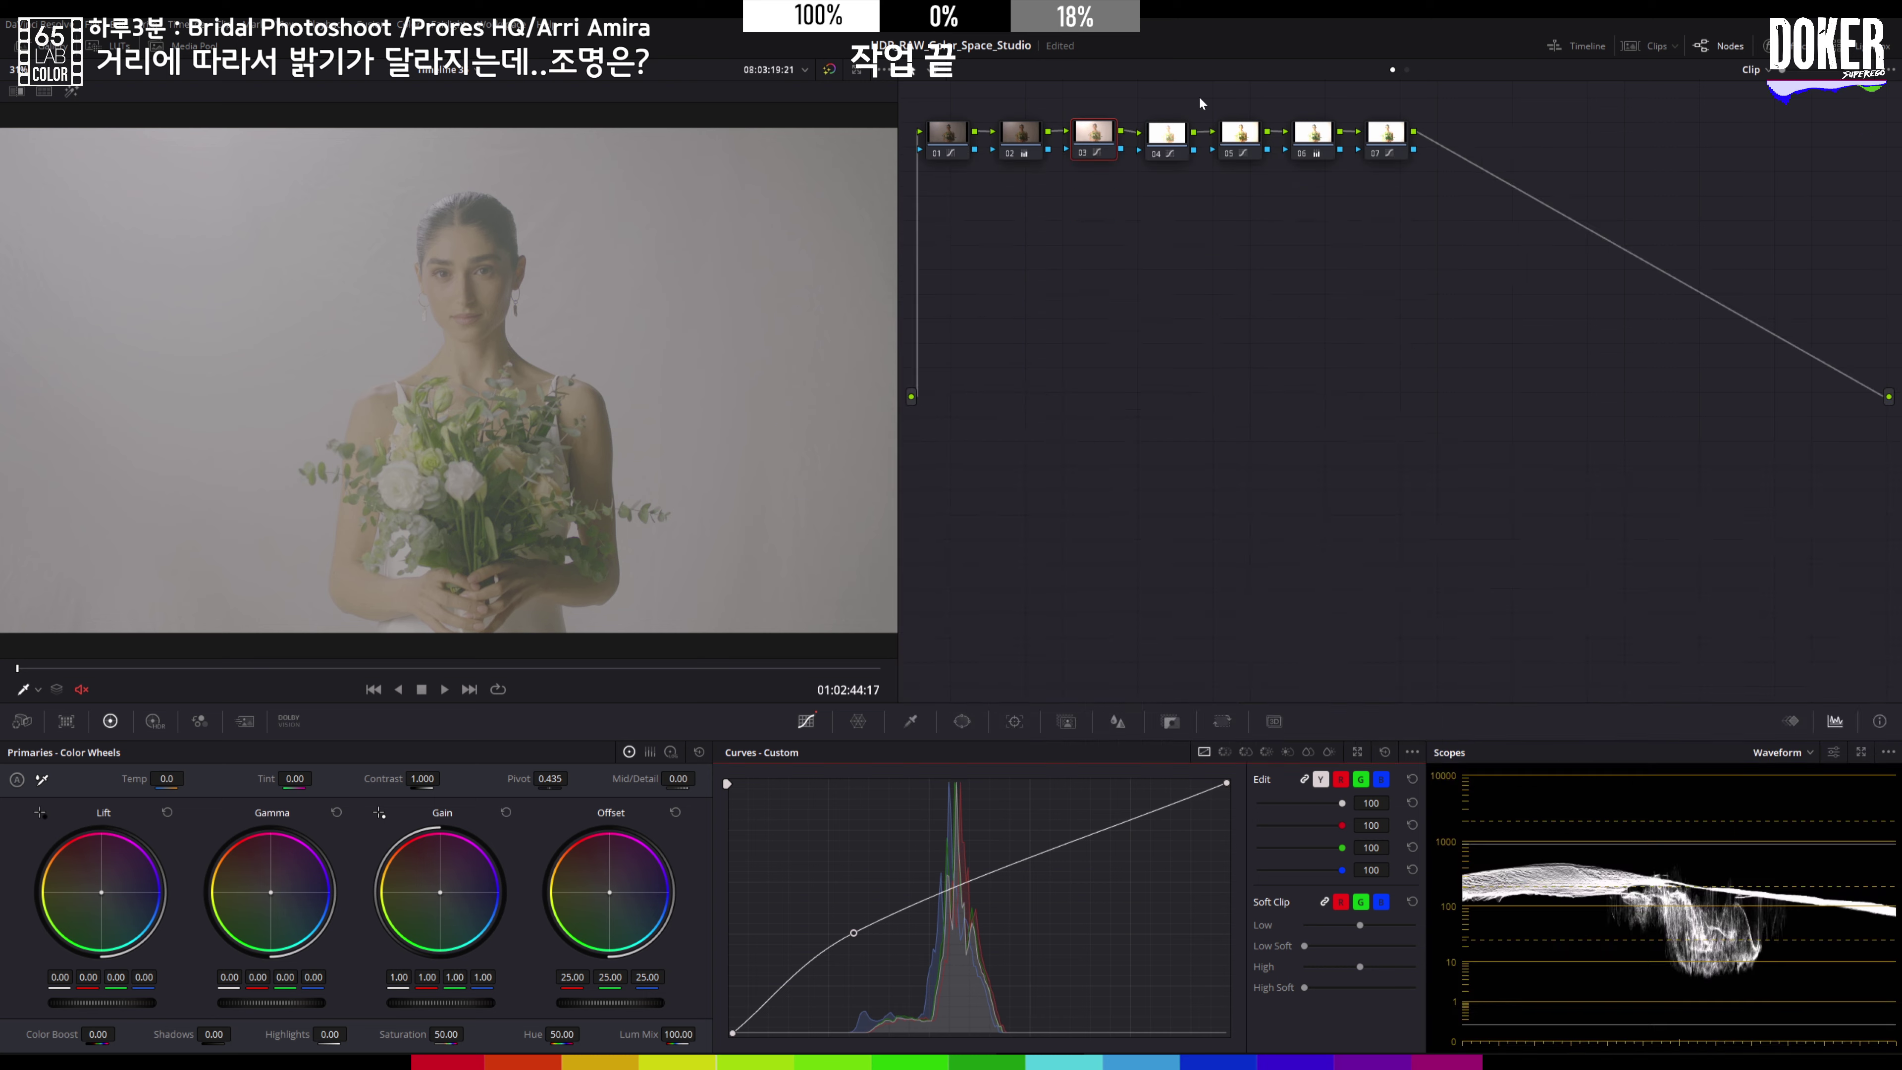
Step: Show the clip thumbnails, select clip 14 through the last clip, and replace their grades with clip 13's grade
click(1654, 44)
click(732, 660)
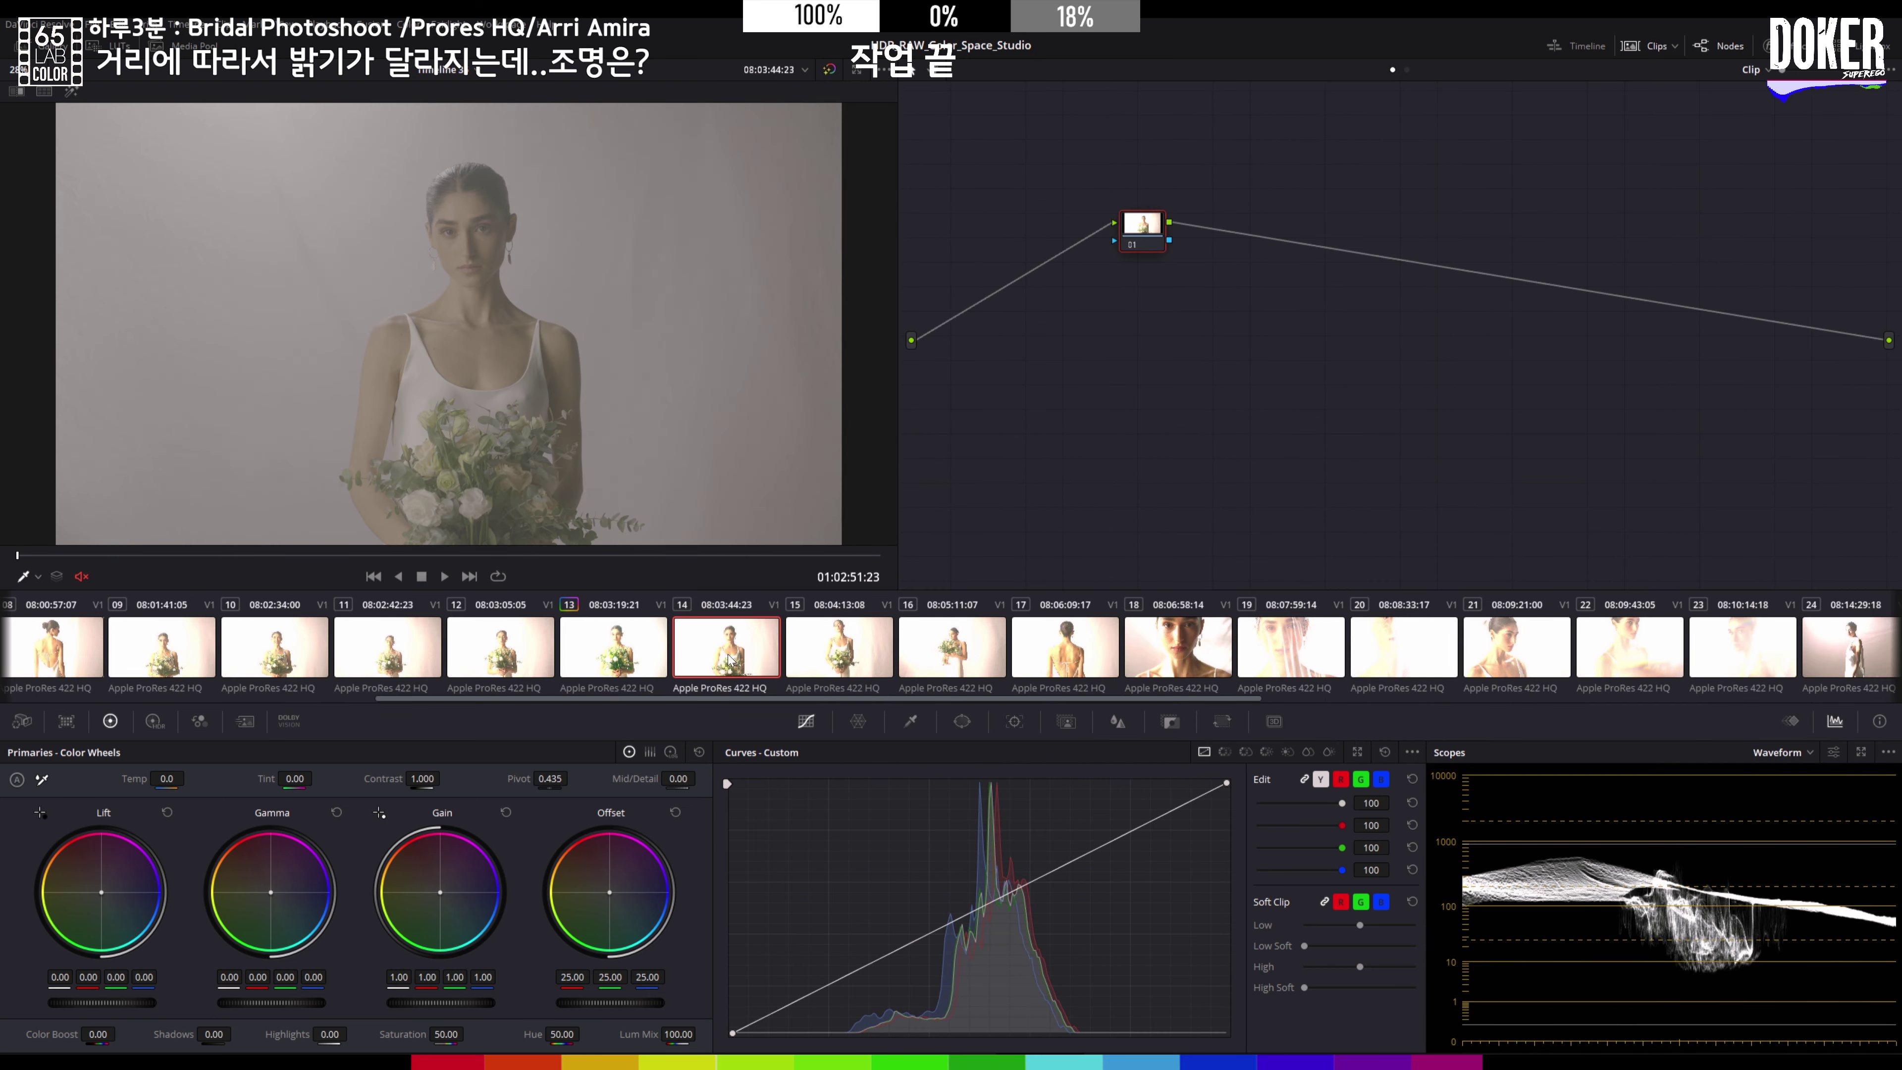
drag(732, 697, 1422, 699)
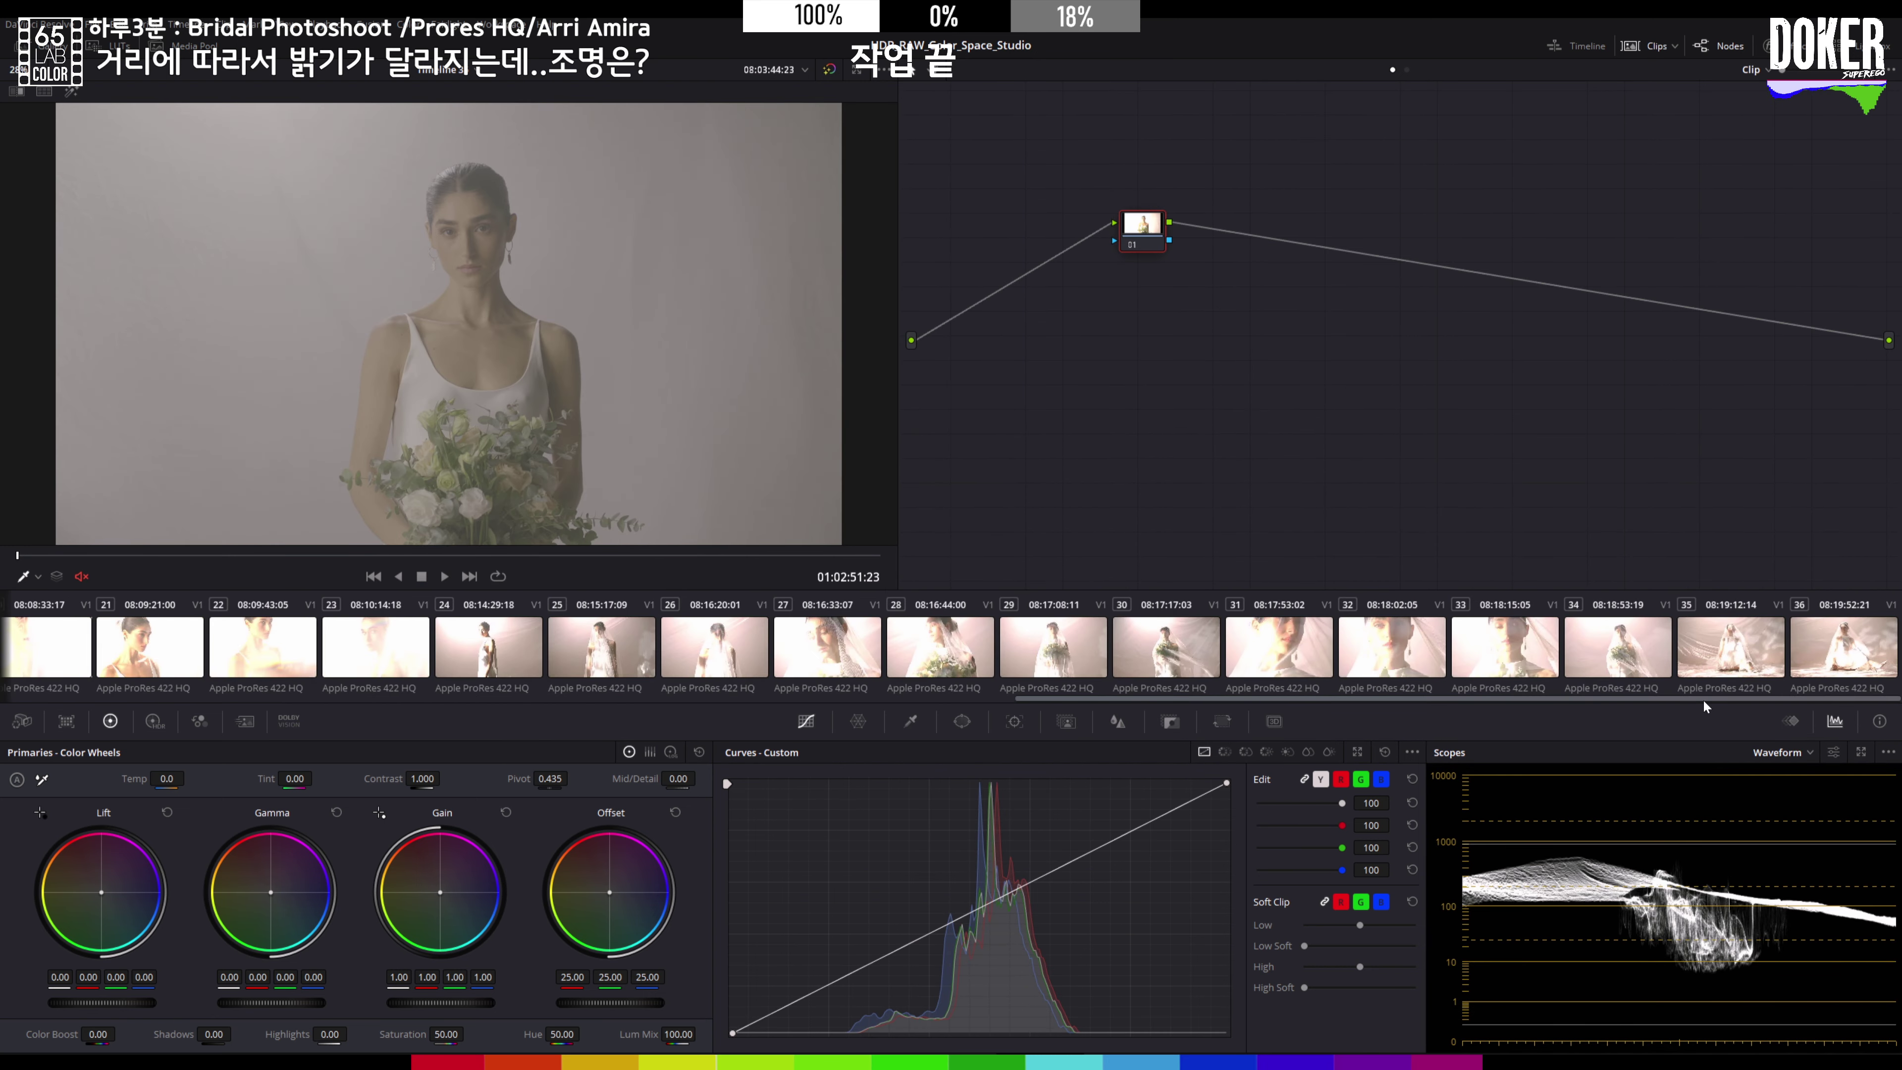
key(ctrl+a)
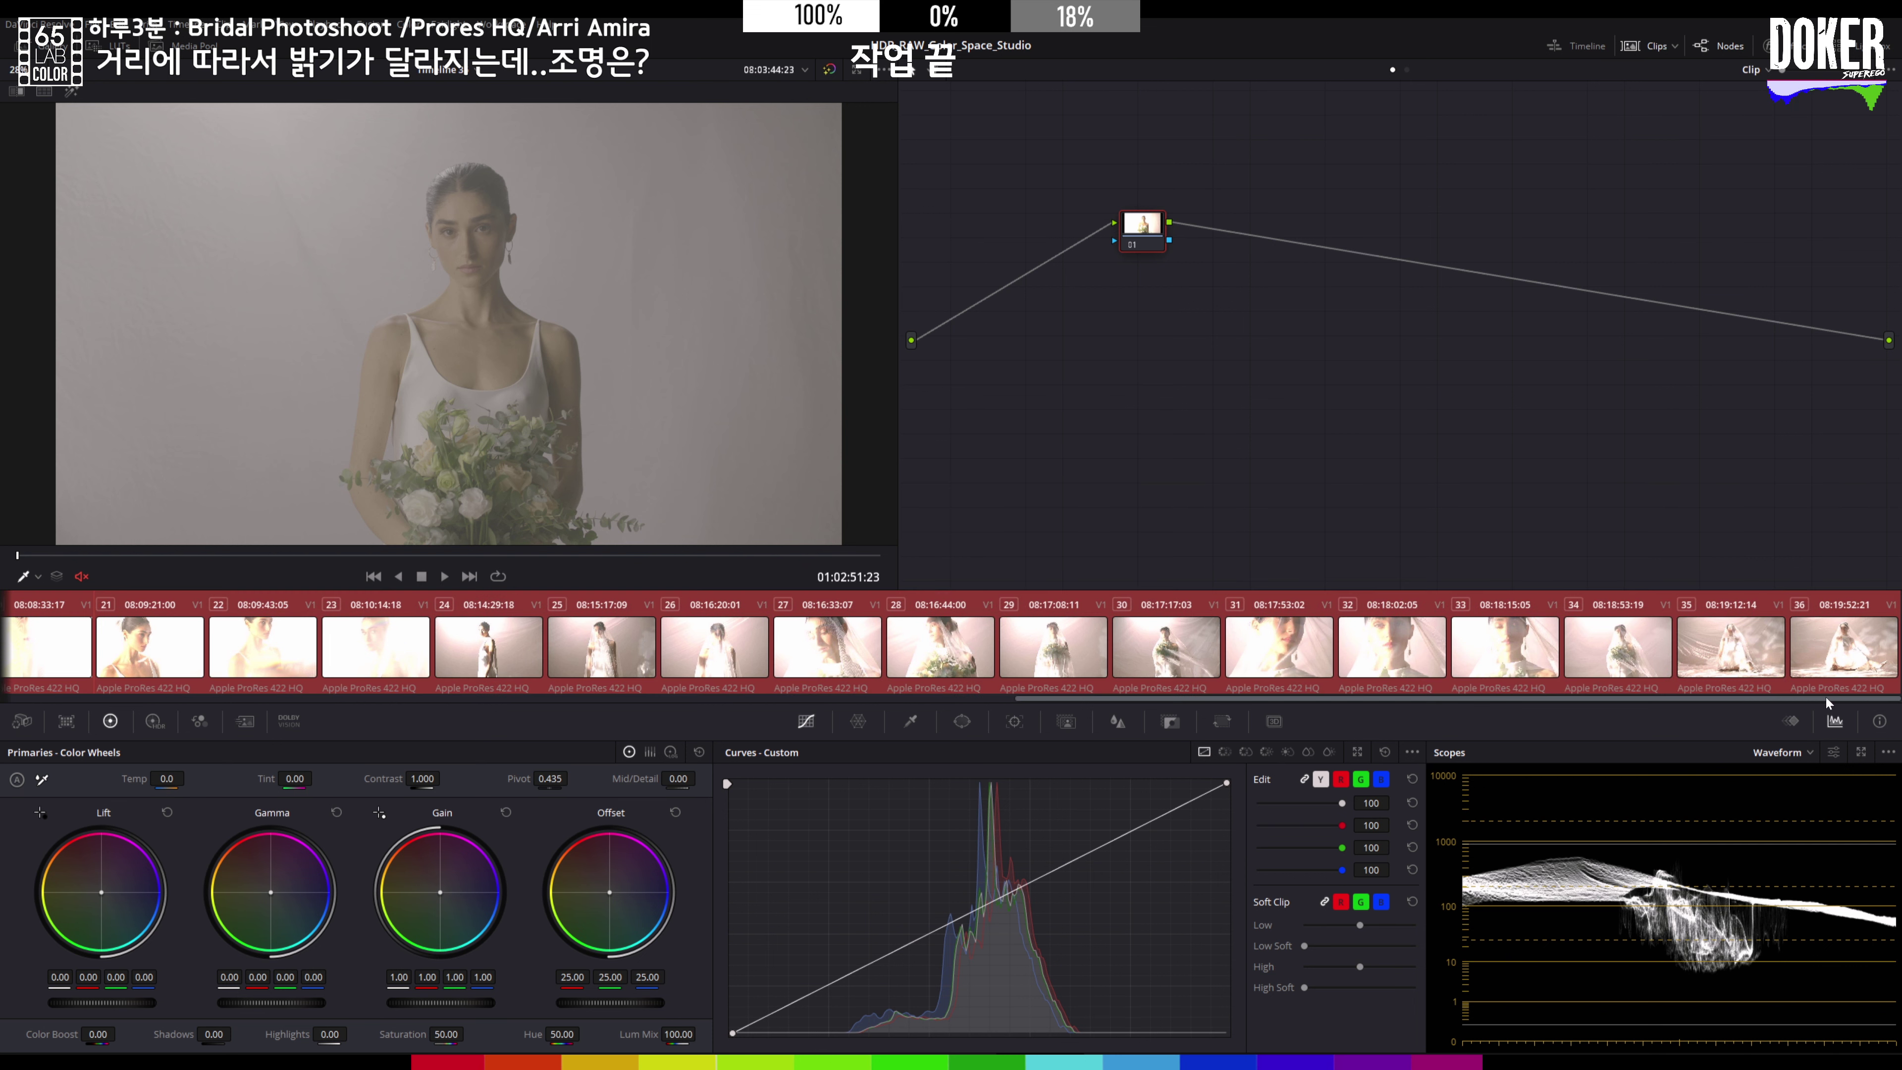
drag(1826, 697, 761, 724)
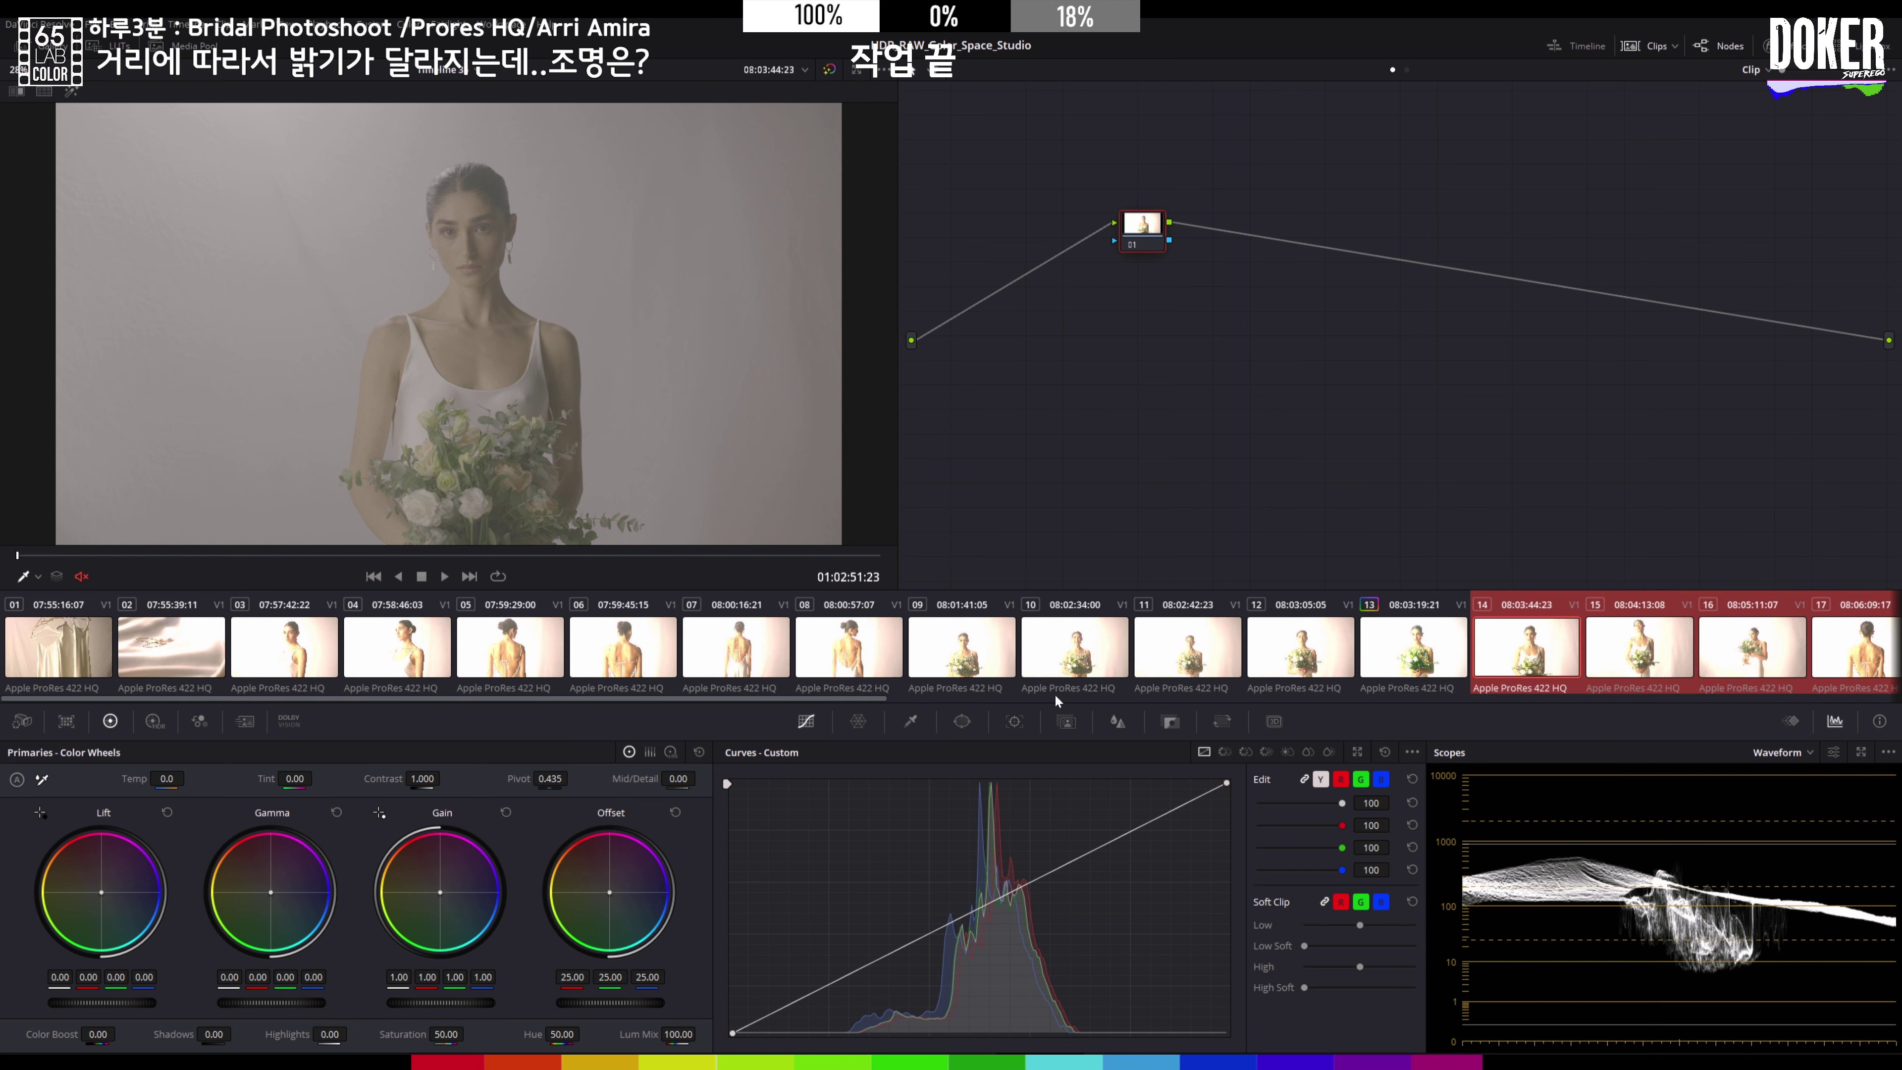
middle_click(1431, 661)
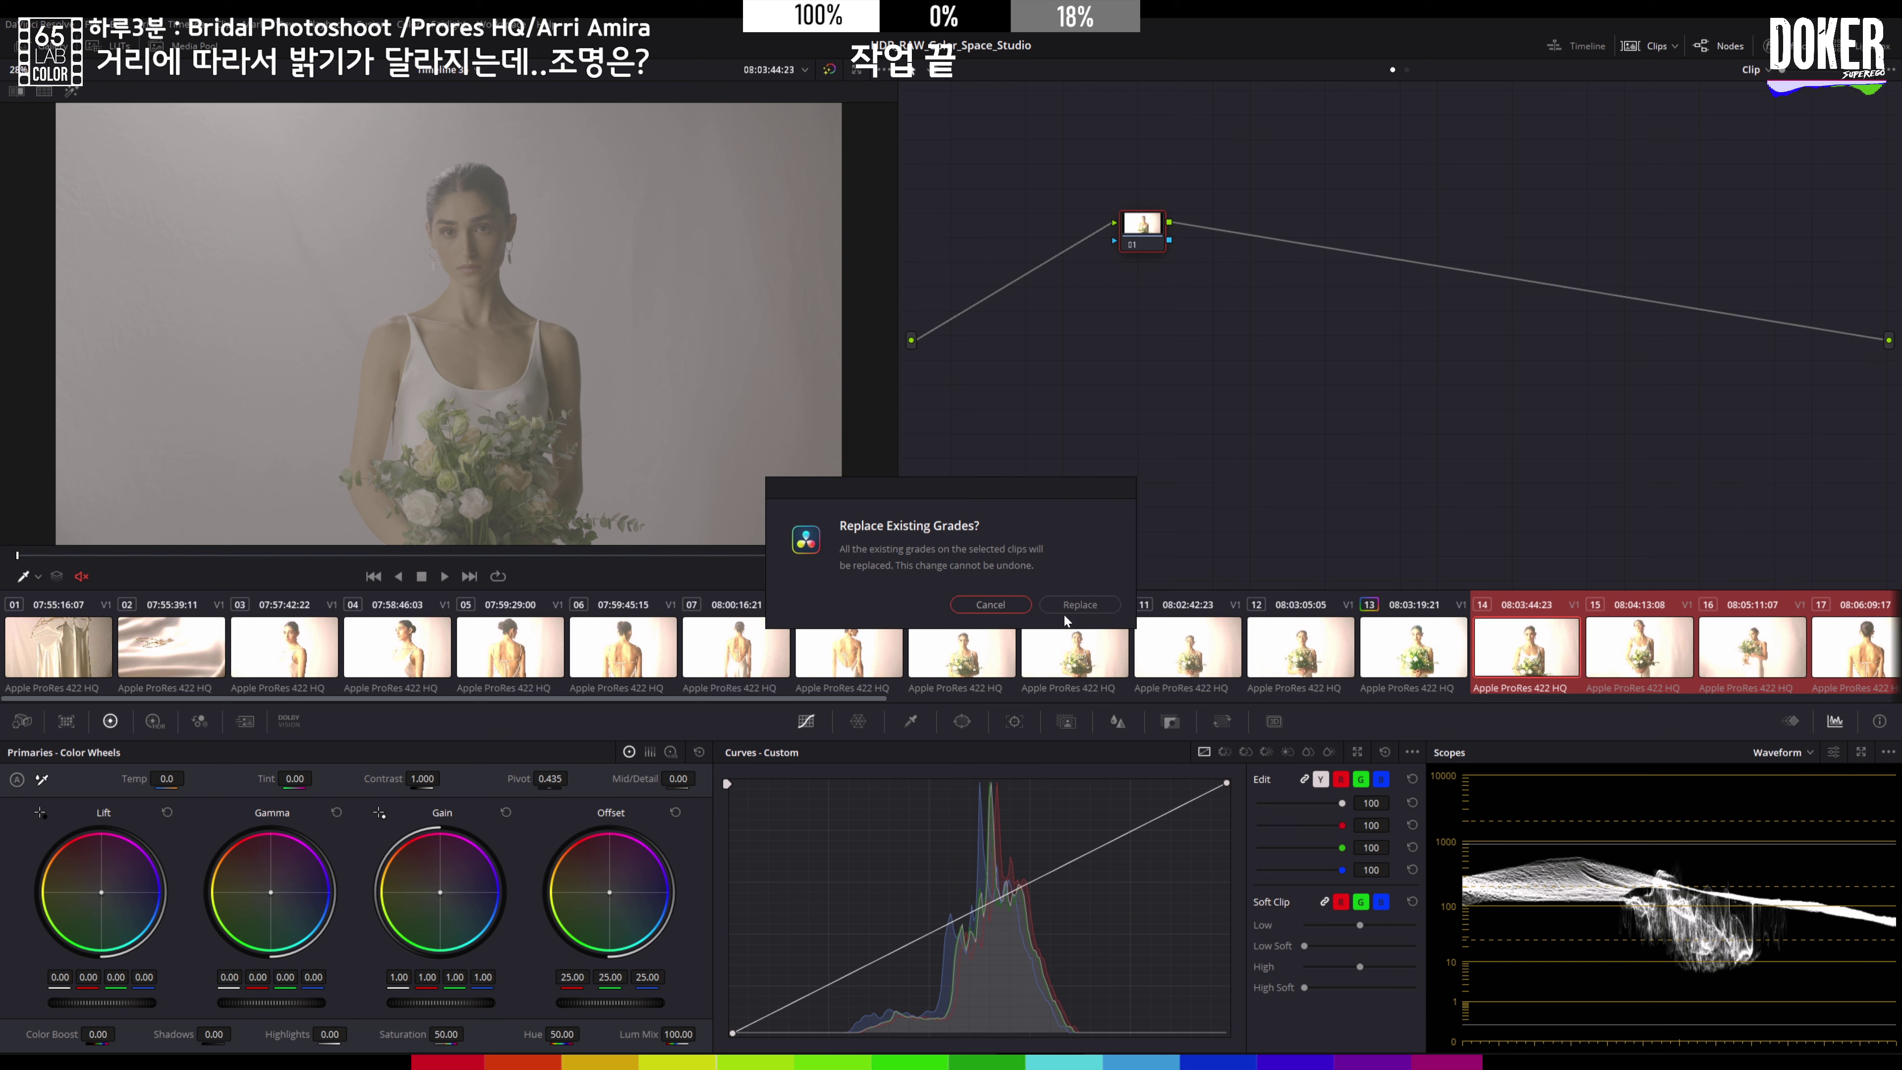
Step: Select clips 01 through 12 and replace their existing grades with the grade of clip 13
click(1312, 663)
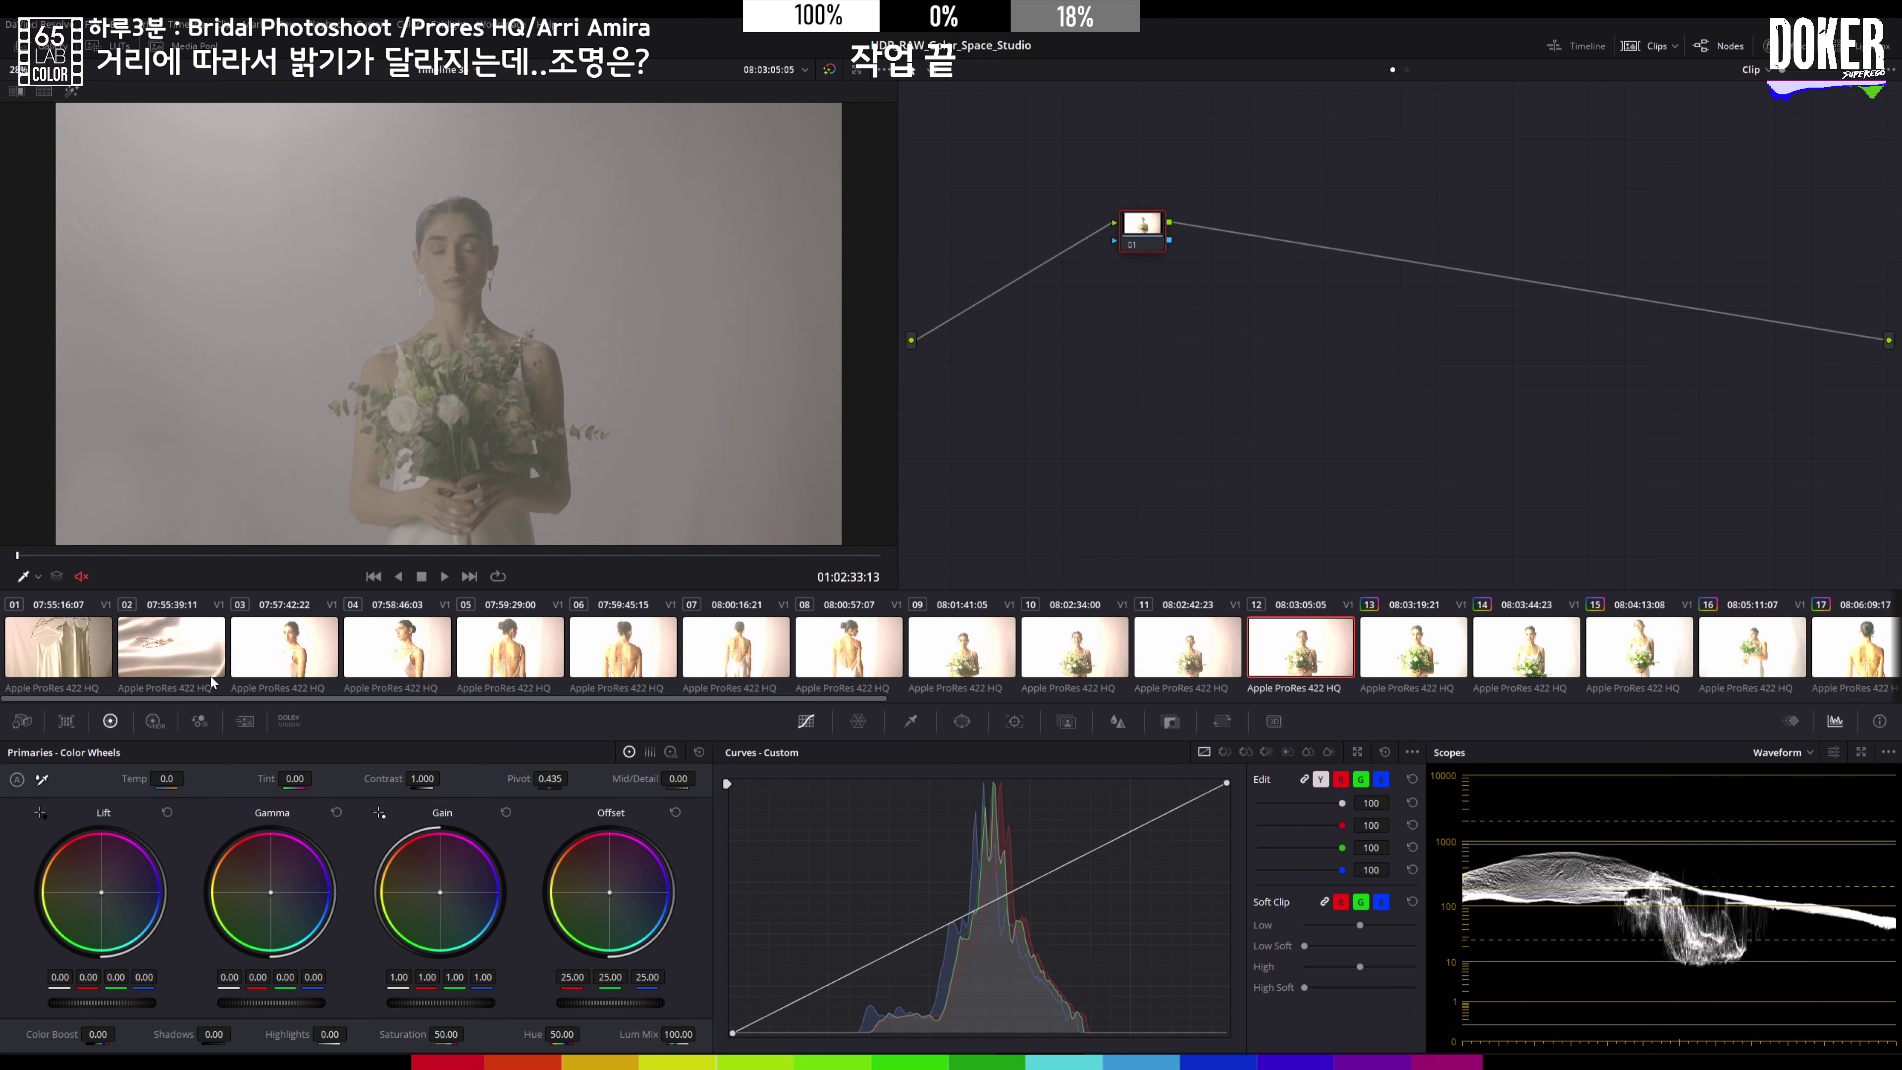
shift+click(43, 653)
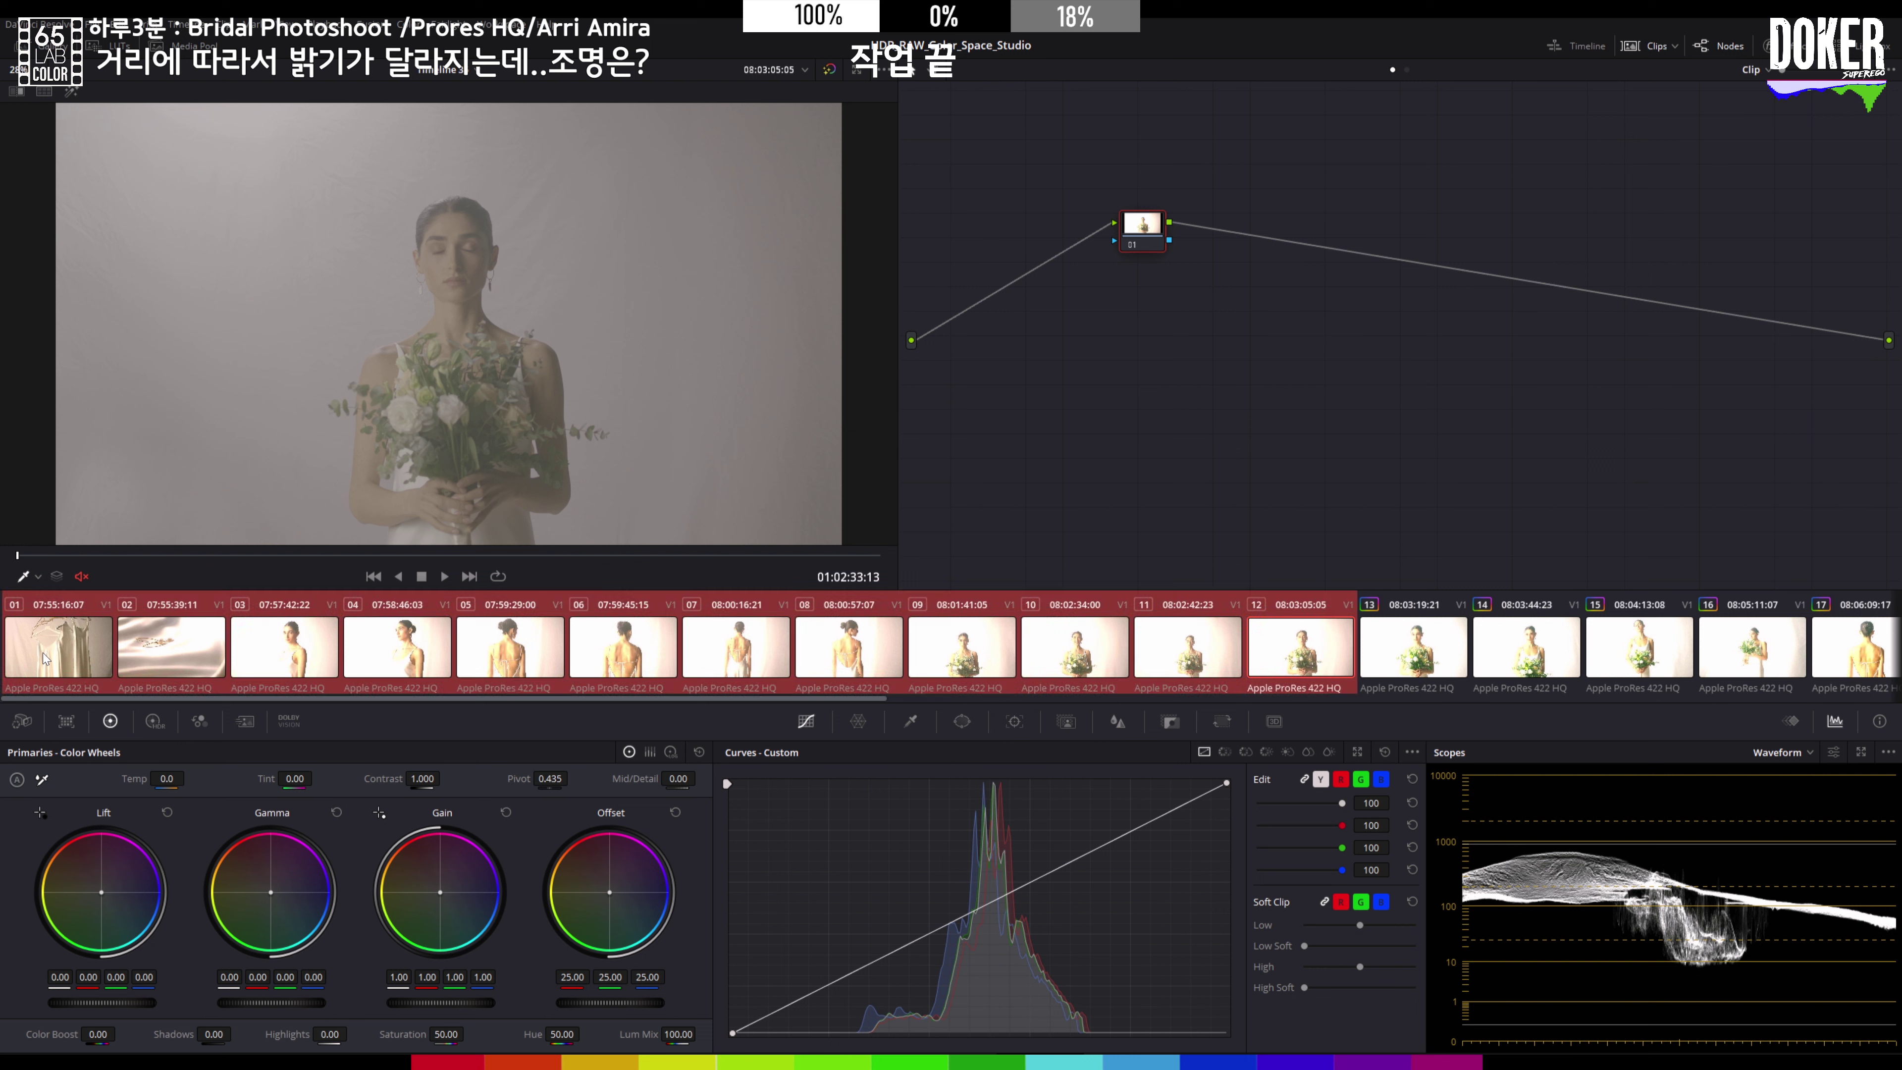
middle_click(1423, 652)
click(1086, 605)
Step: Play back clip 01 and brighten it by raising the control point on node 03's custom curve
click(43, 653)
key(space)
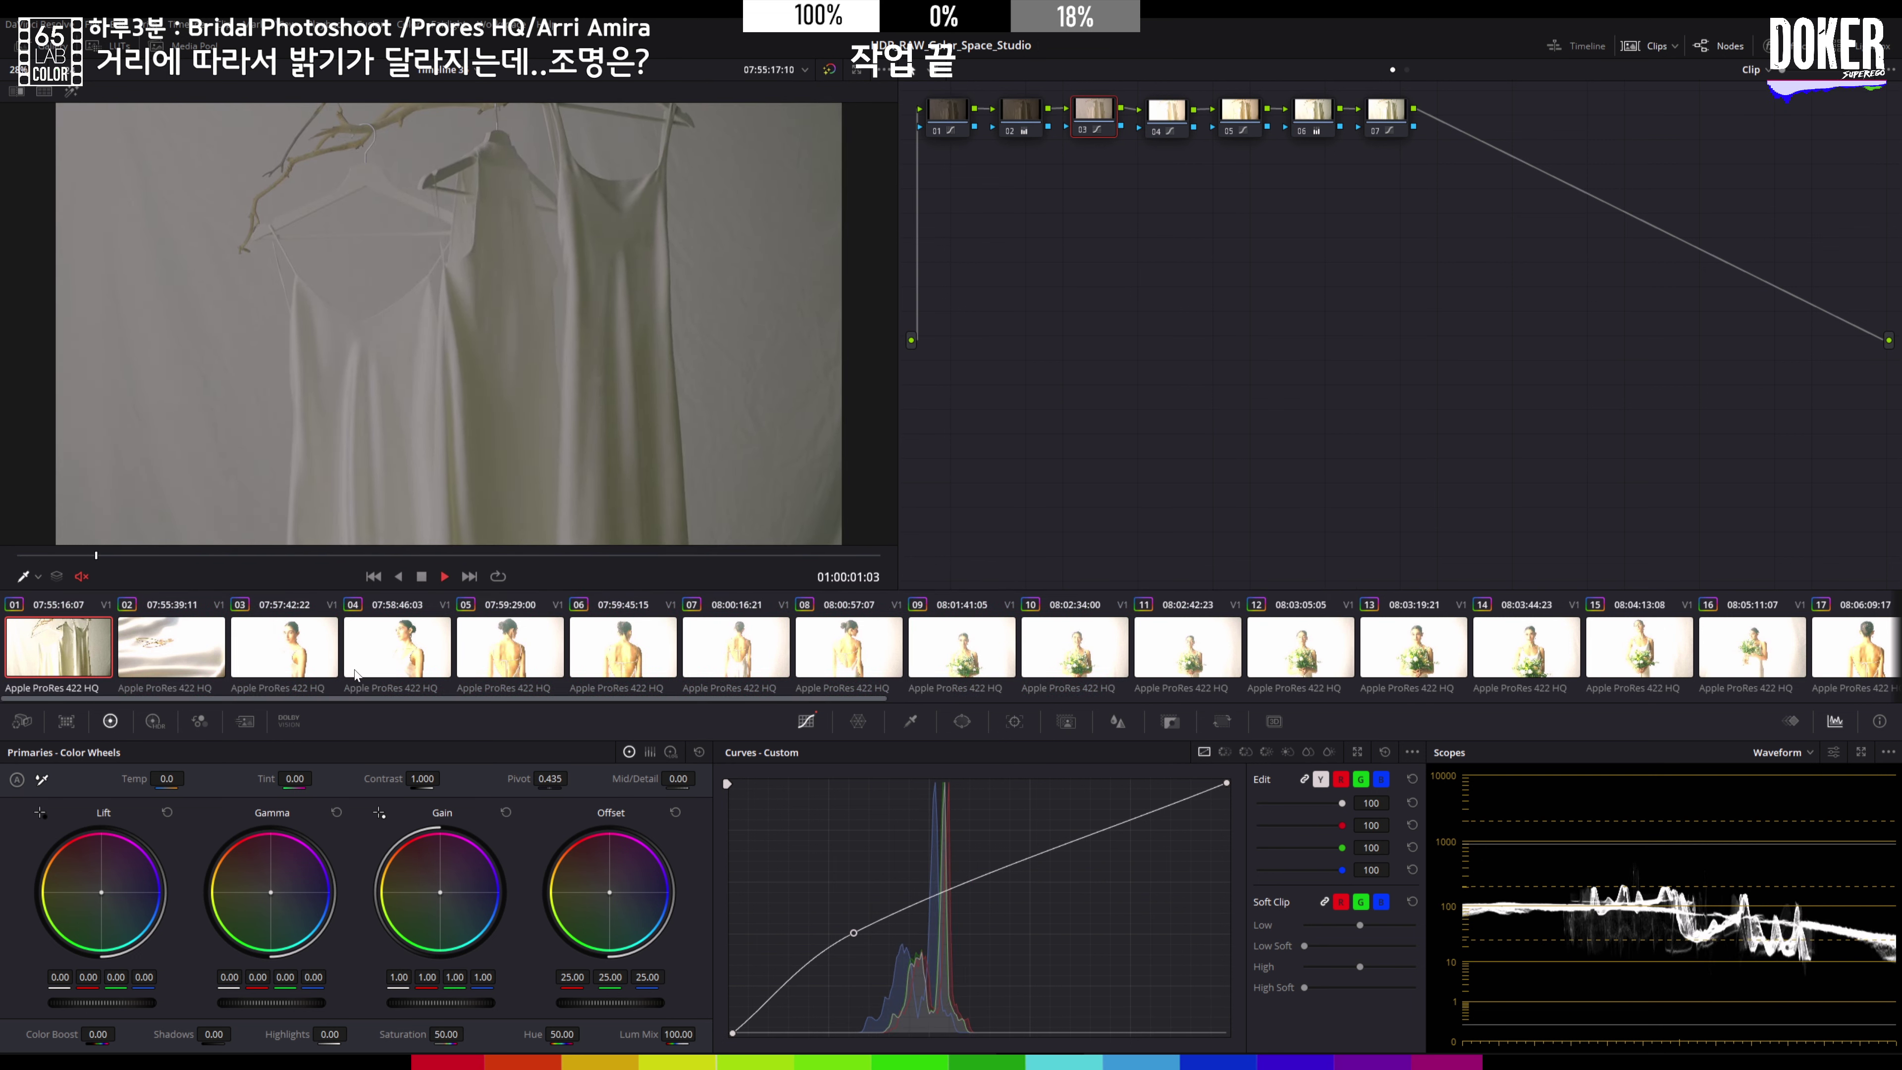
key(space)
mouse_move(854, 930)
mouse_down()
mouse_move(872, 928)
mouse_move(852, 919)
mouse_up()
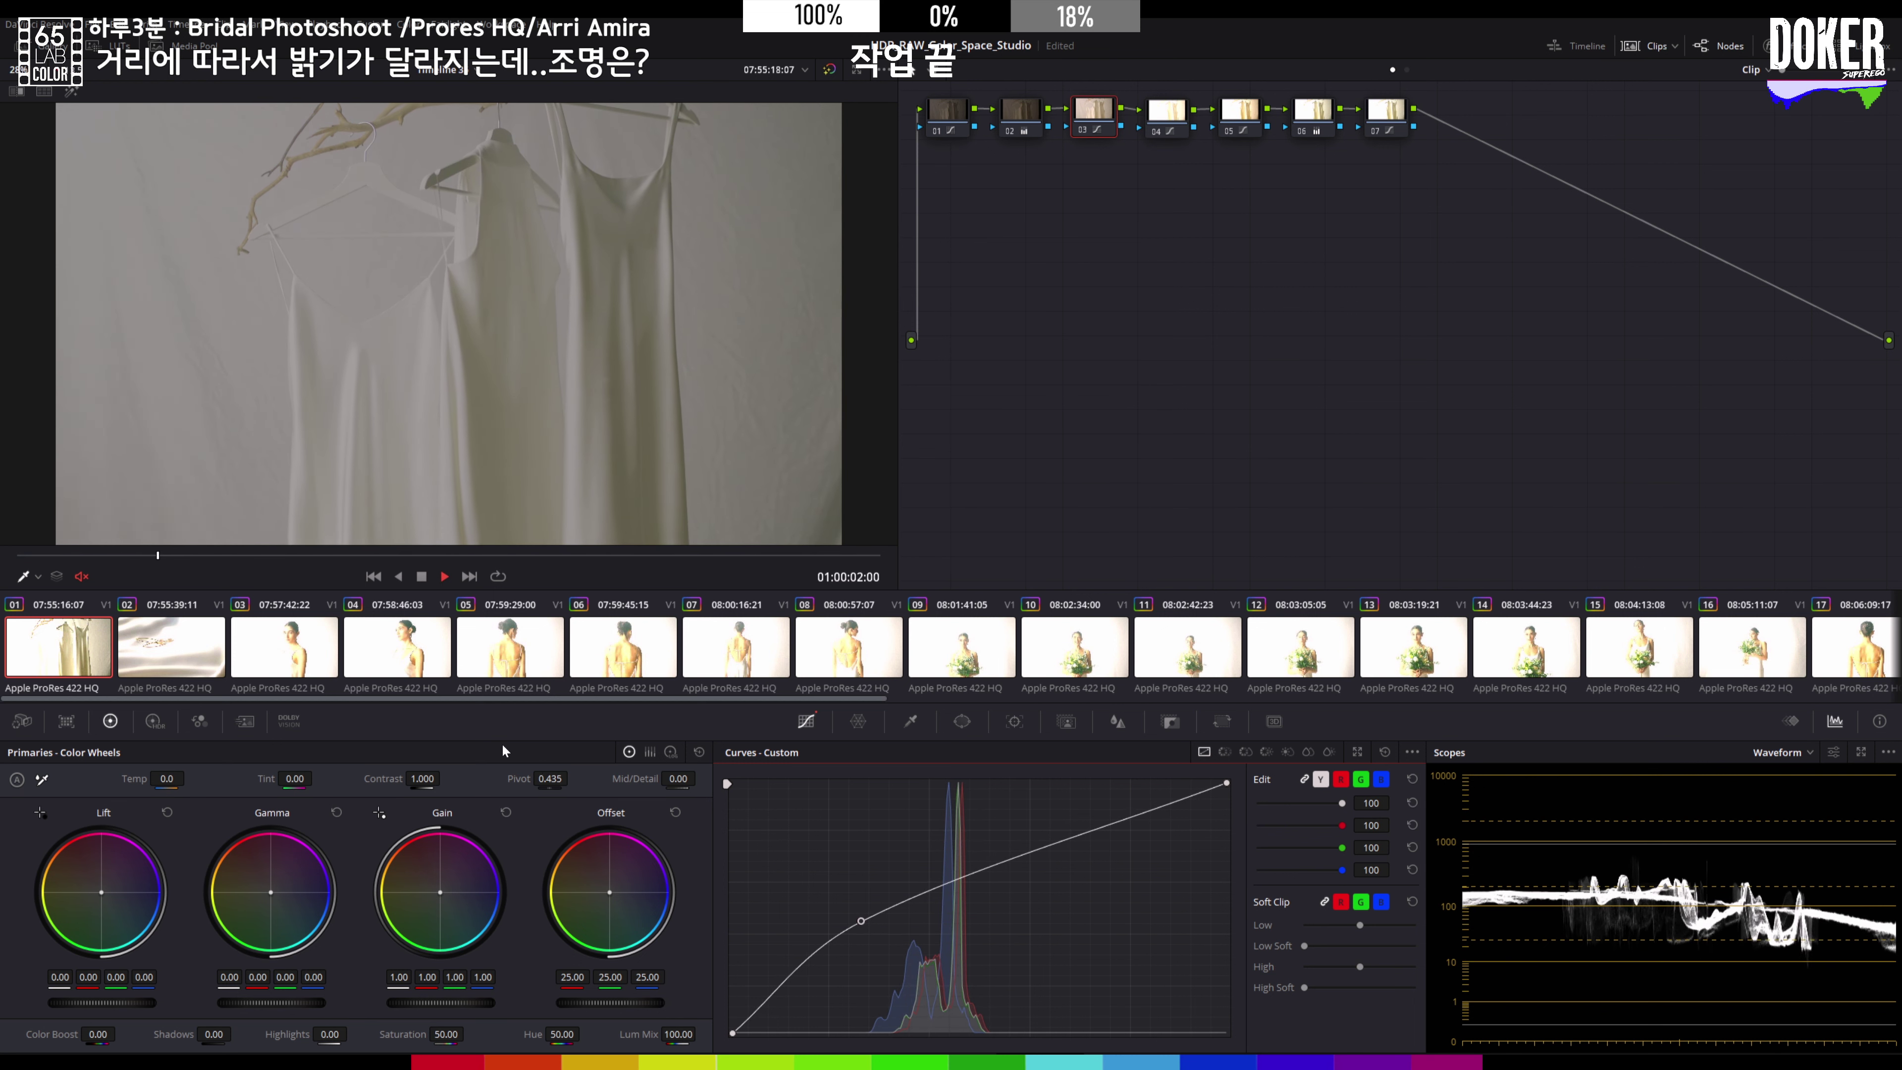
Step: On clip 02, raise node 03's custom curve point and lower the white endpoint of node 01's curve slightly
click(181, 651)
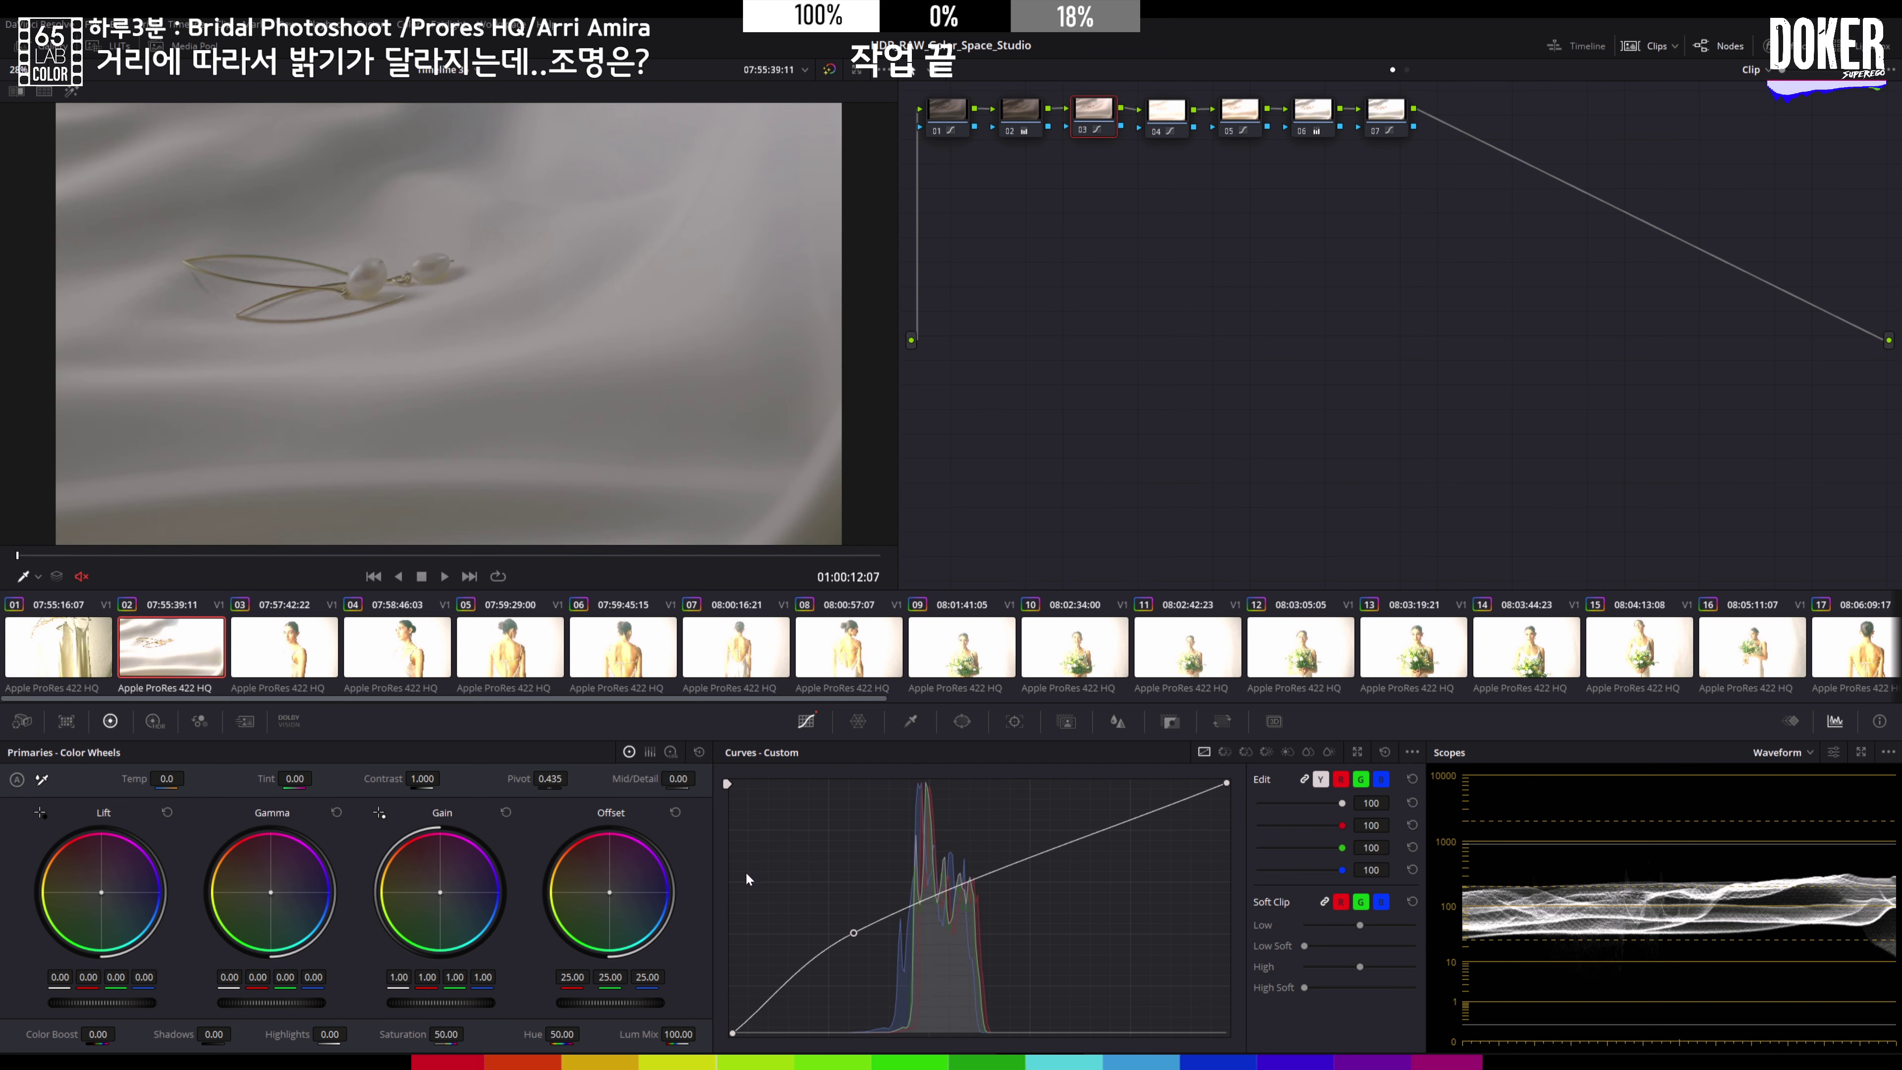
drag(853, 932, 856, 925)
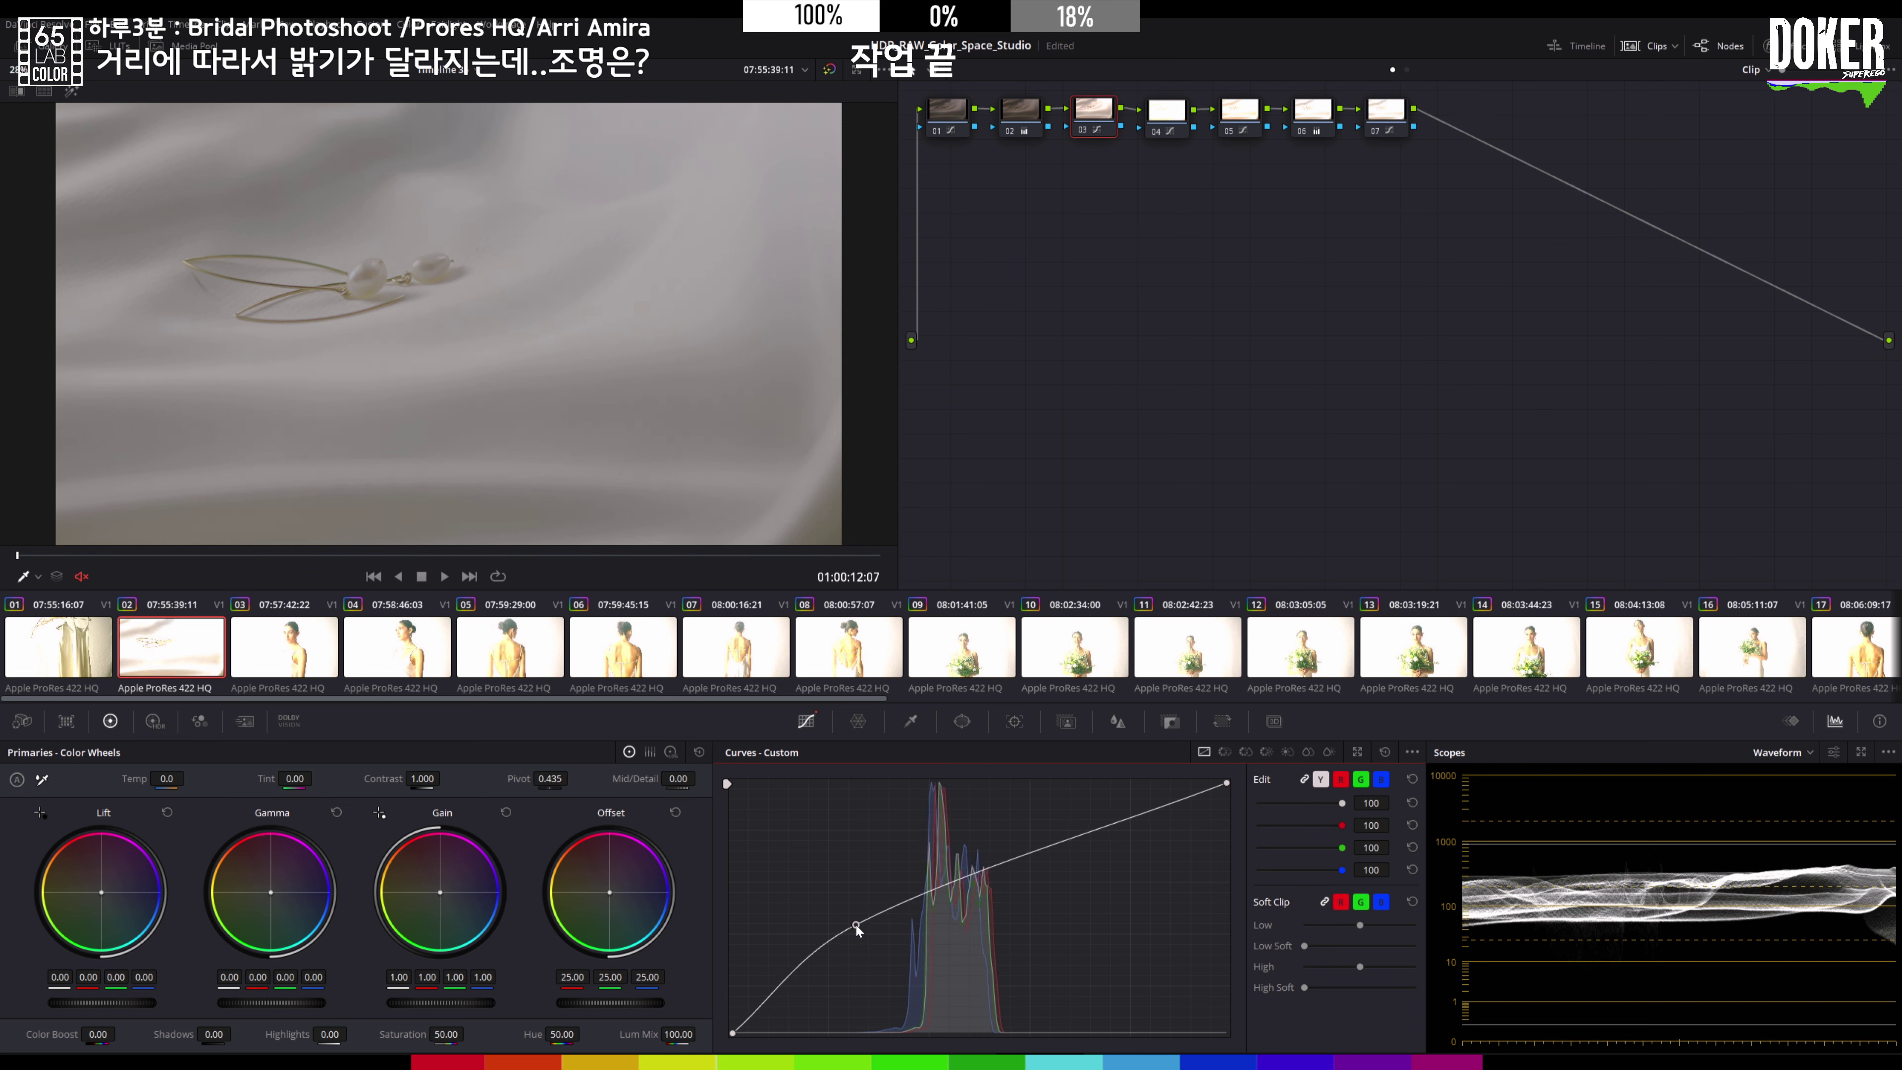
click(945, 116)
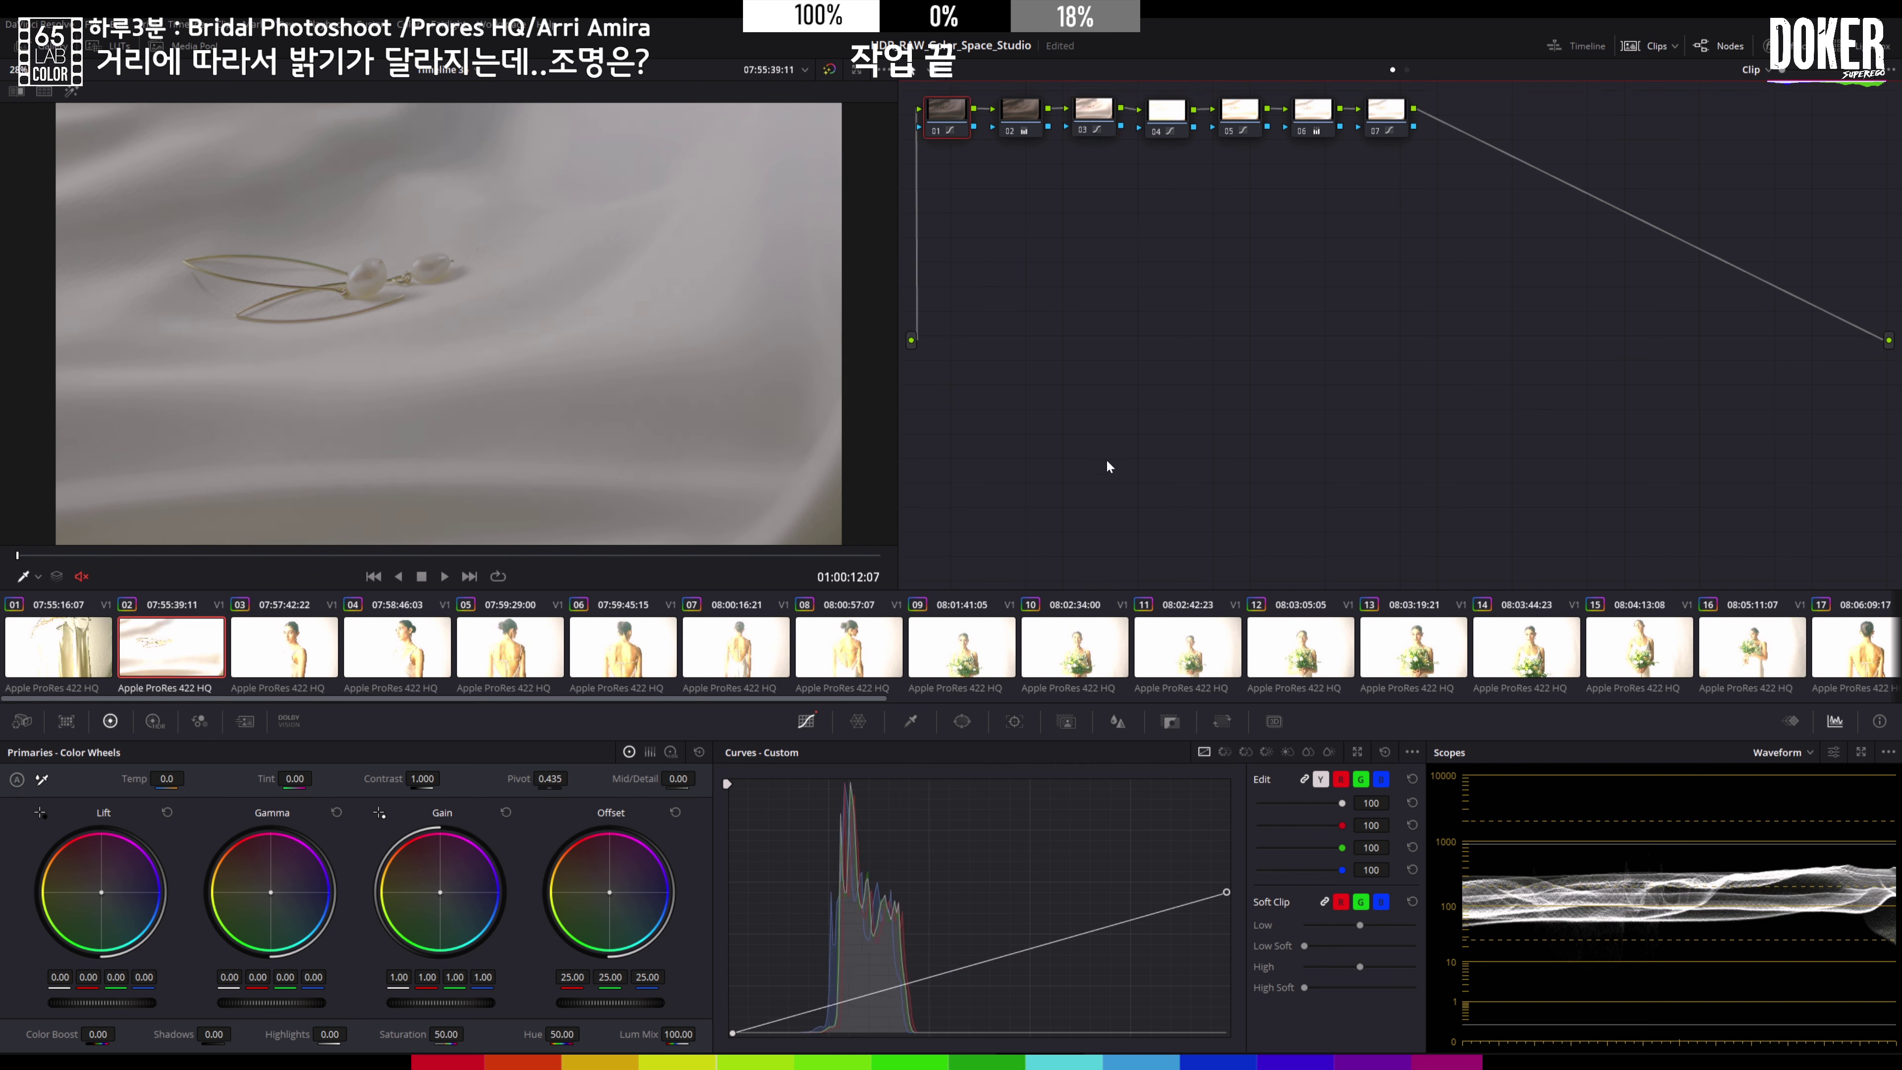
drag(1224, 898, 1229, 897)
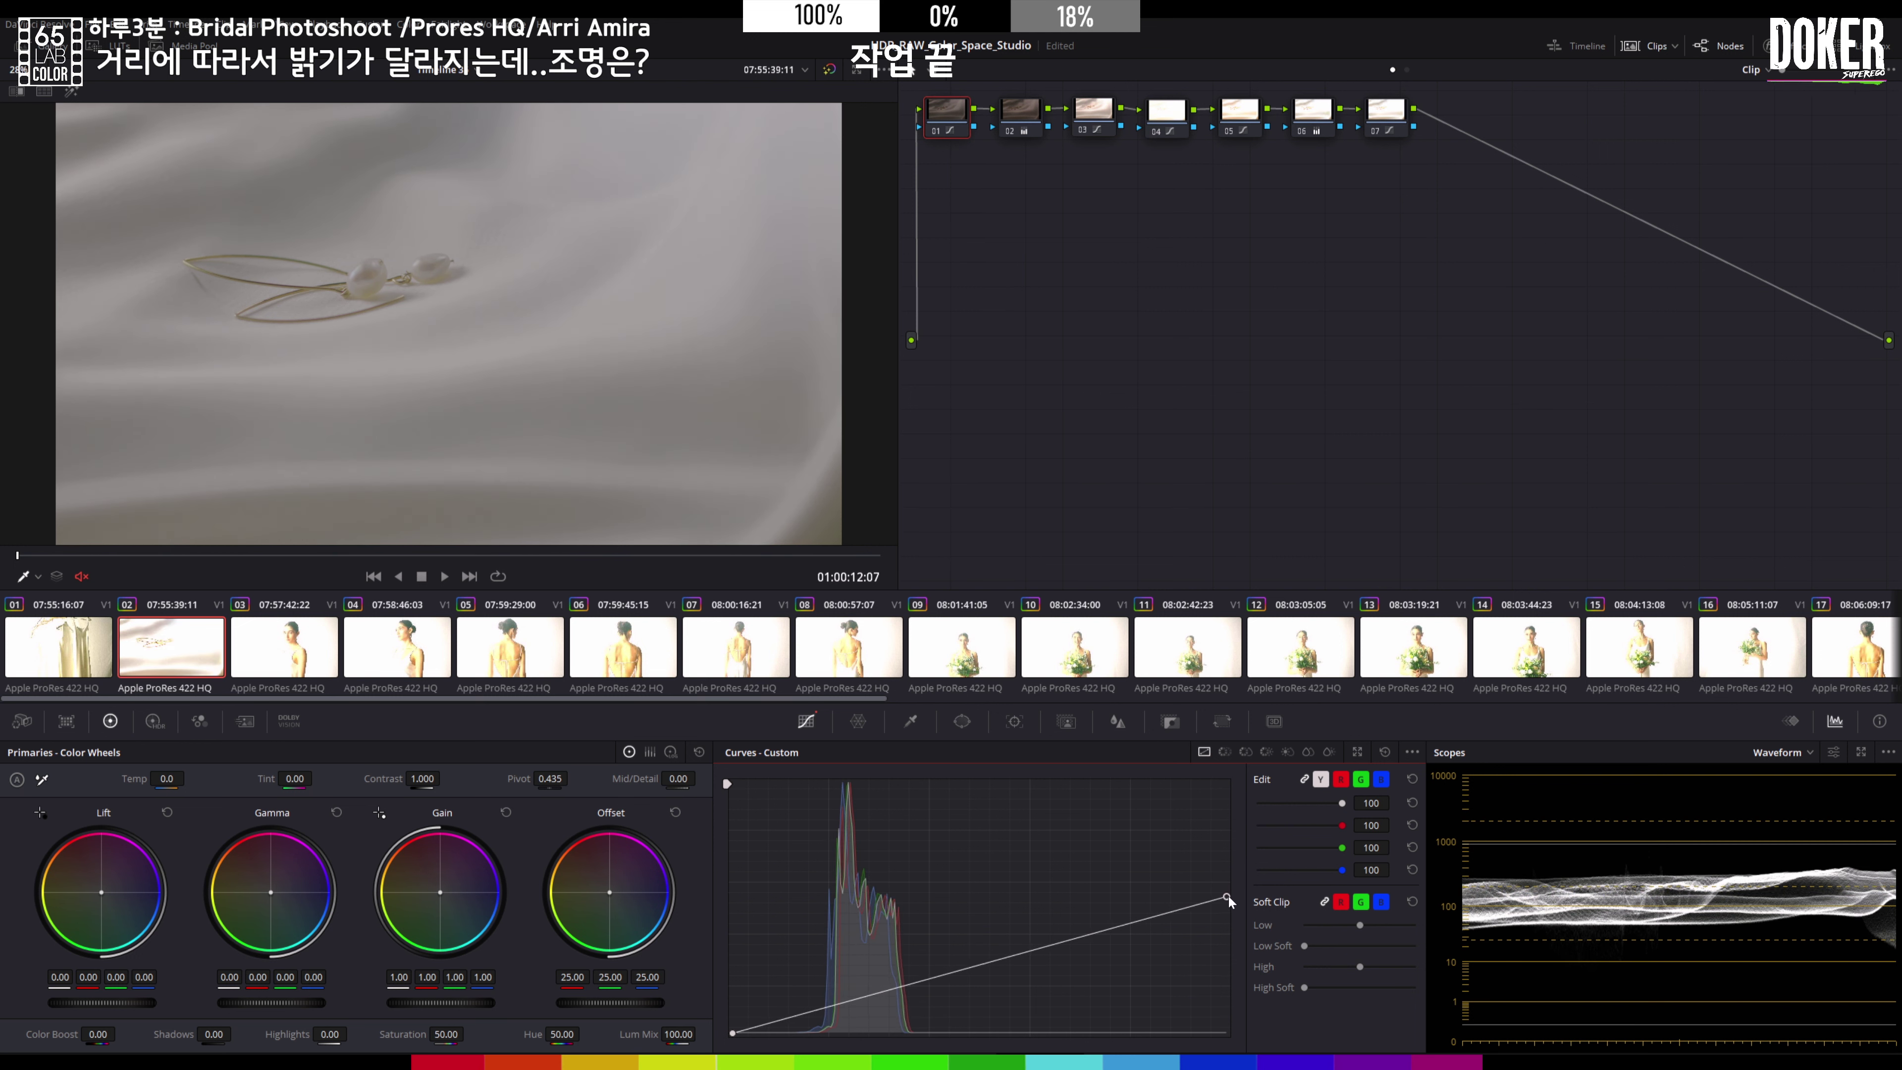
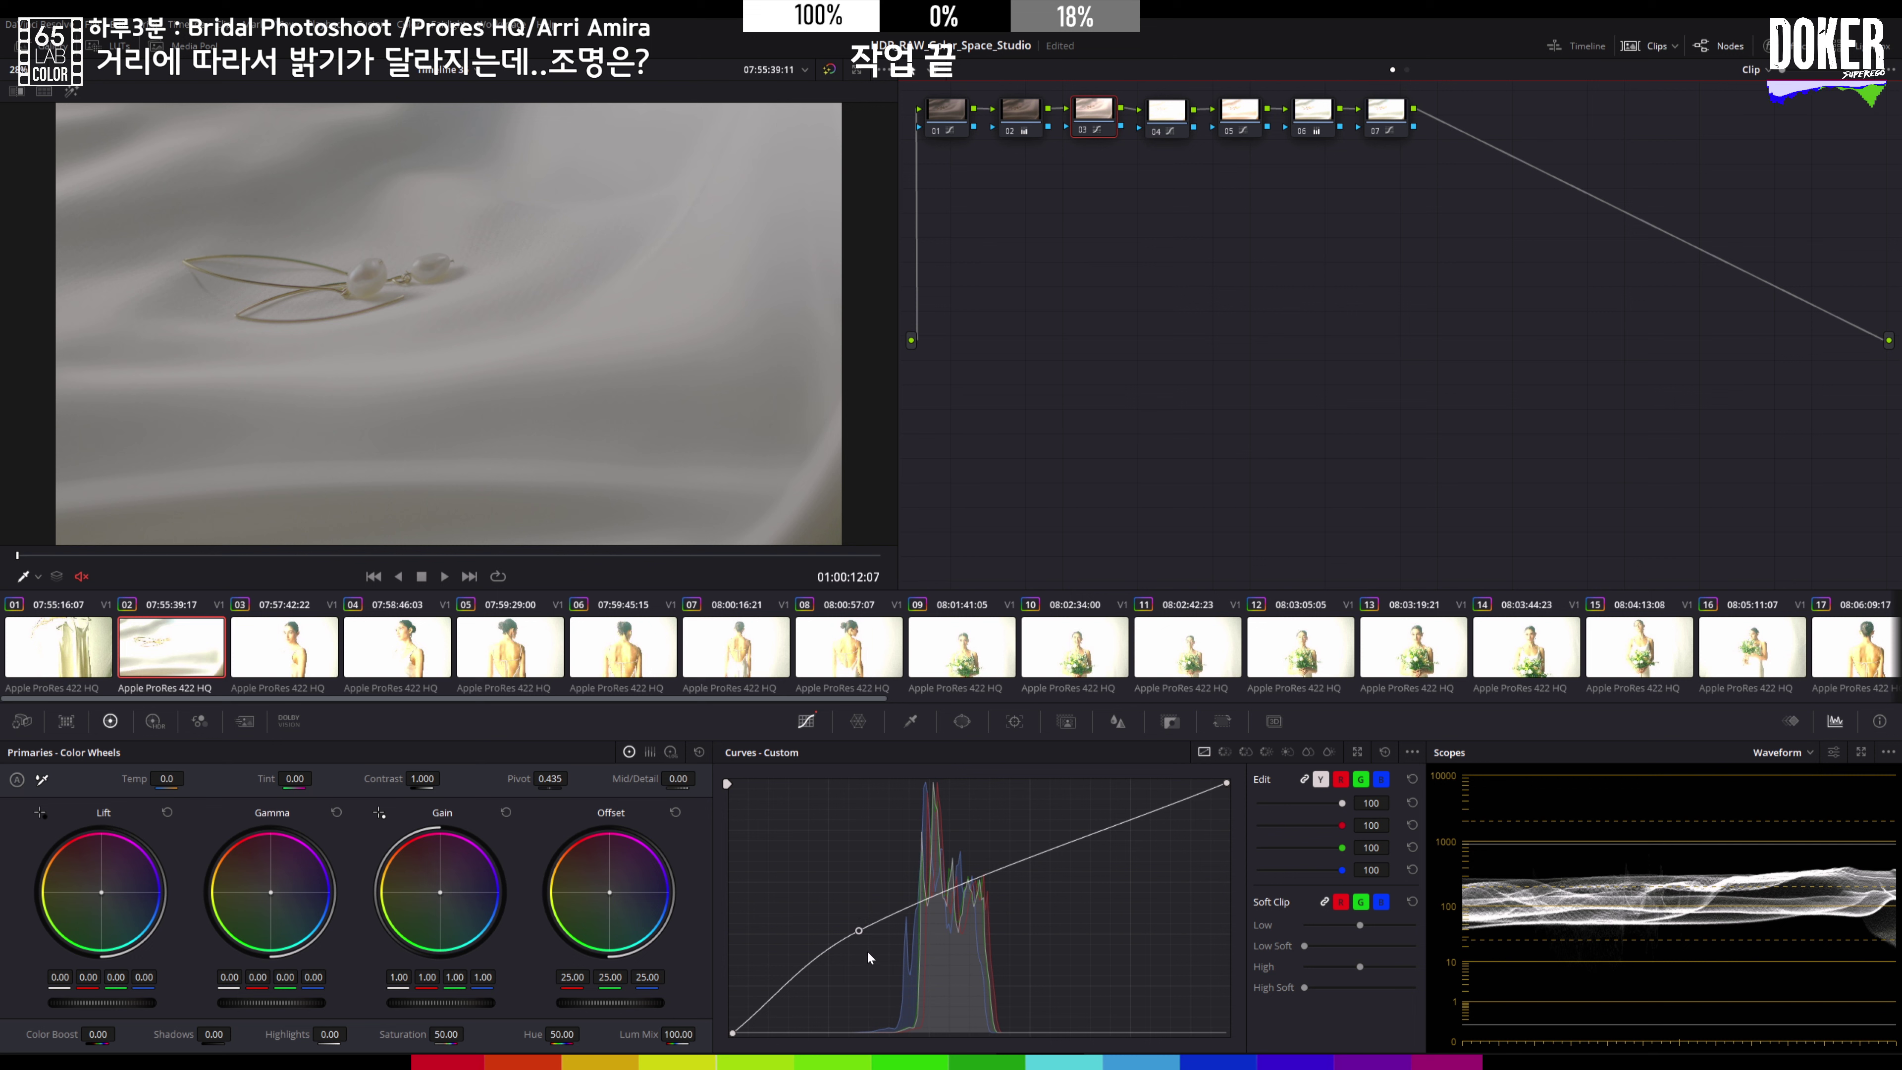
drag(860, 931, 866, 925)
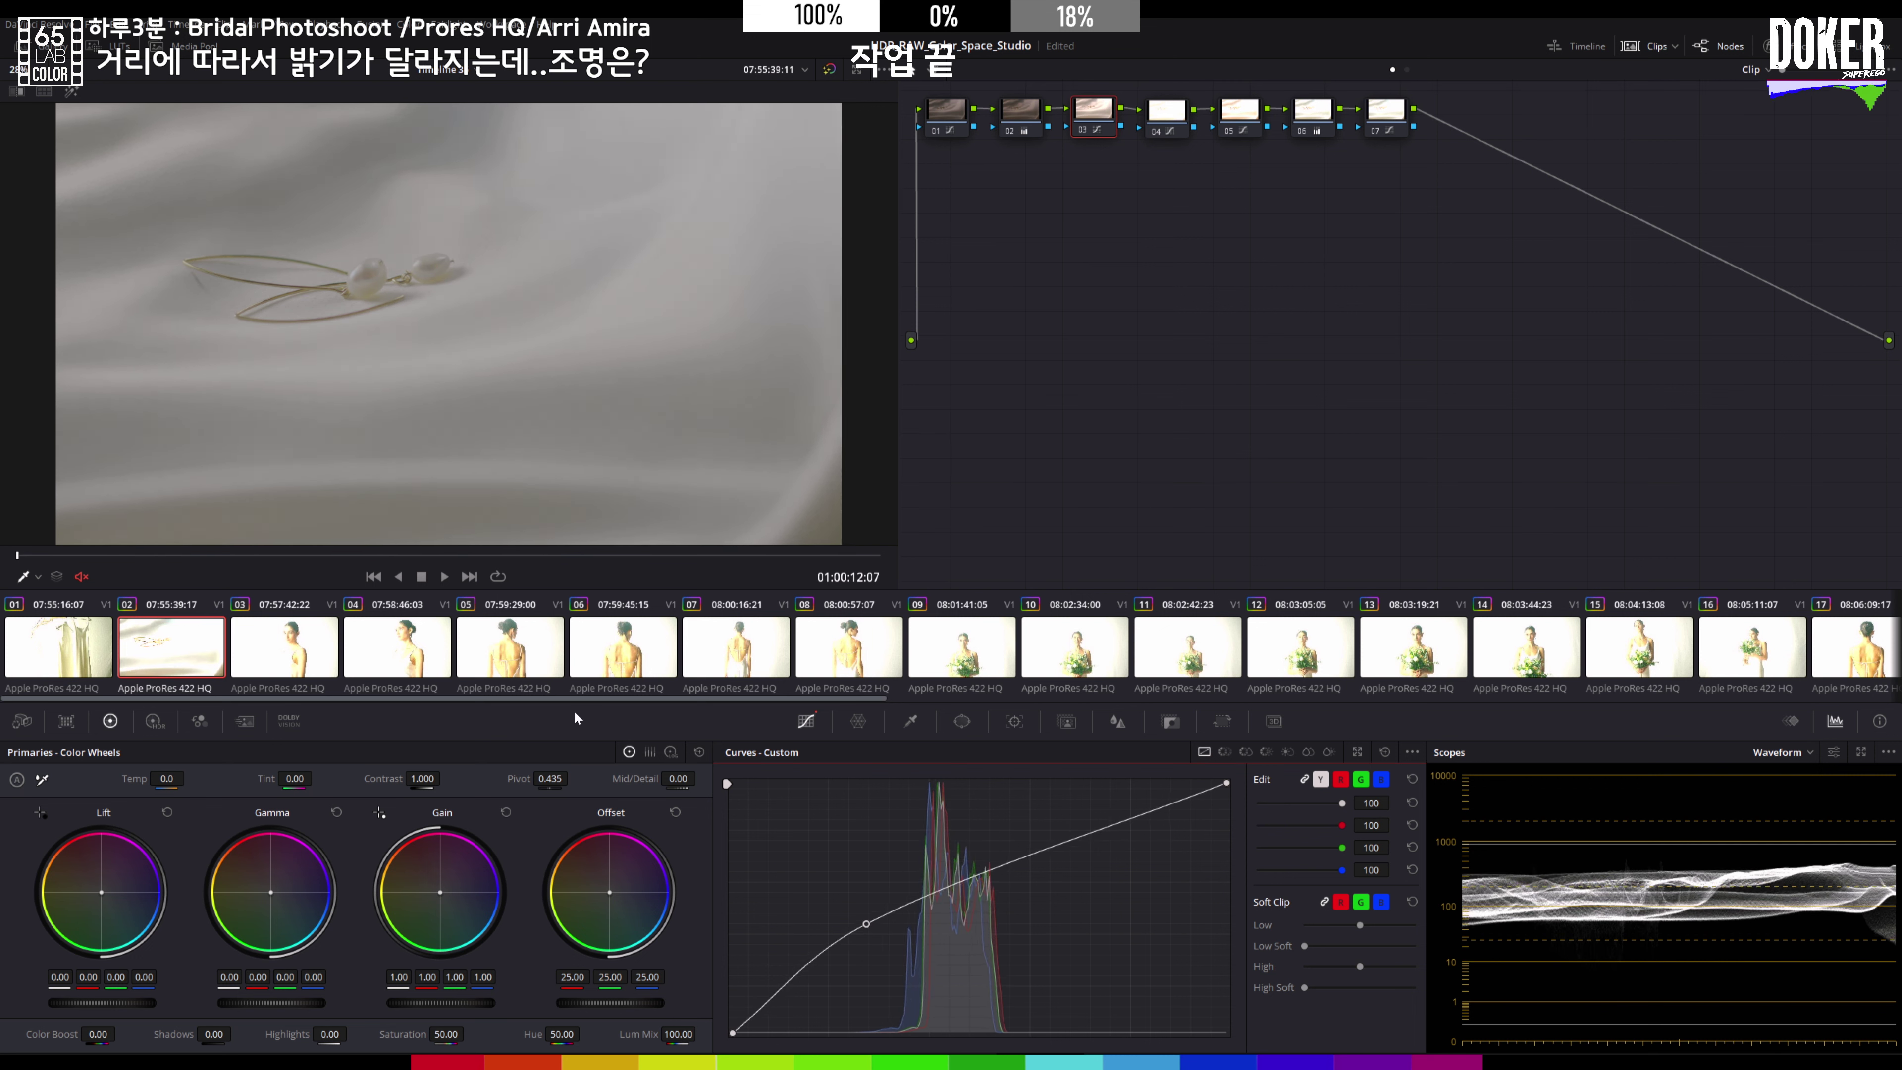
Step: Examine the copied grade and waveform on clips 03, 04 and 05 in turn
click(288, 651)
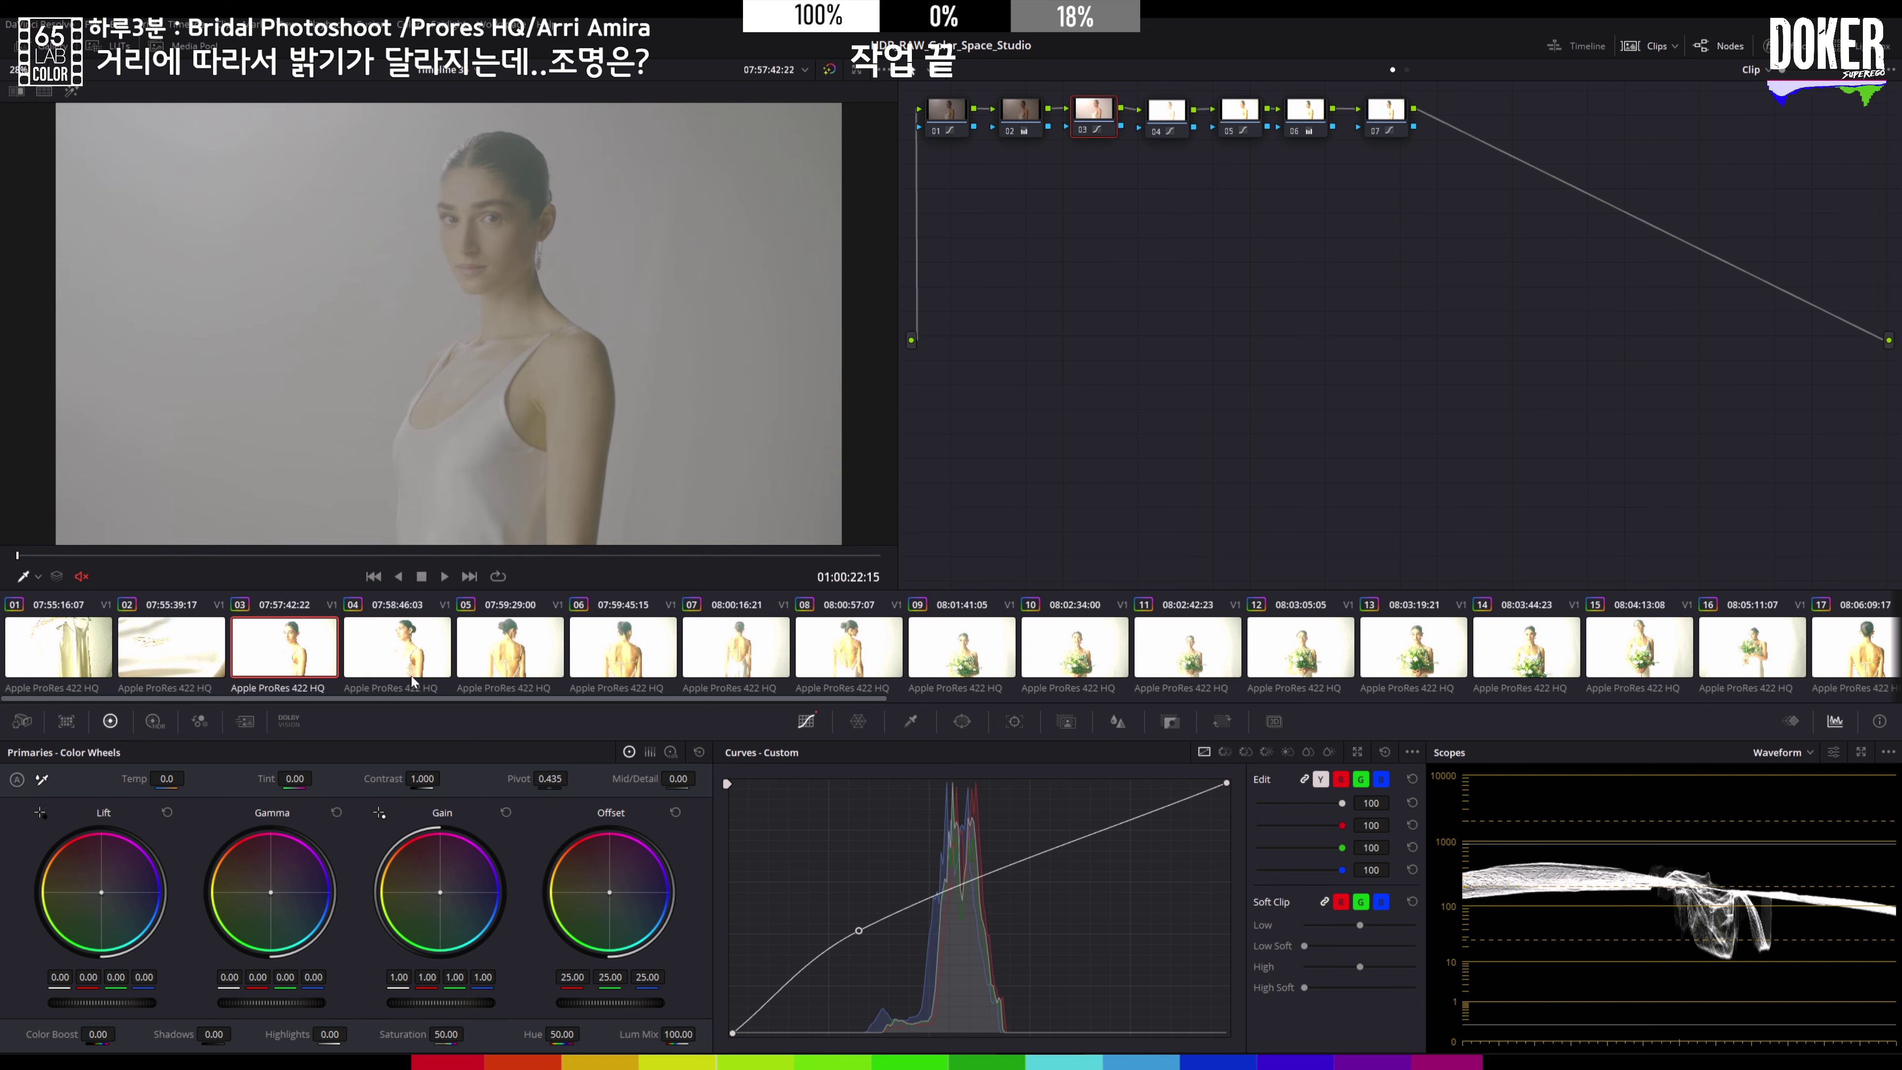
click(389, 652)
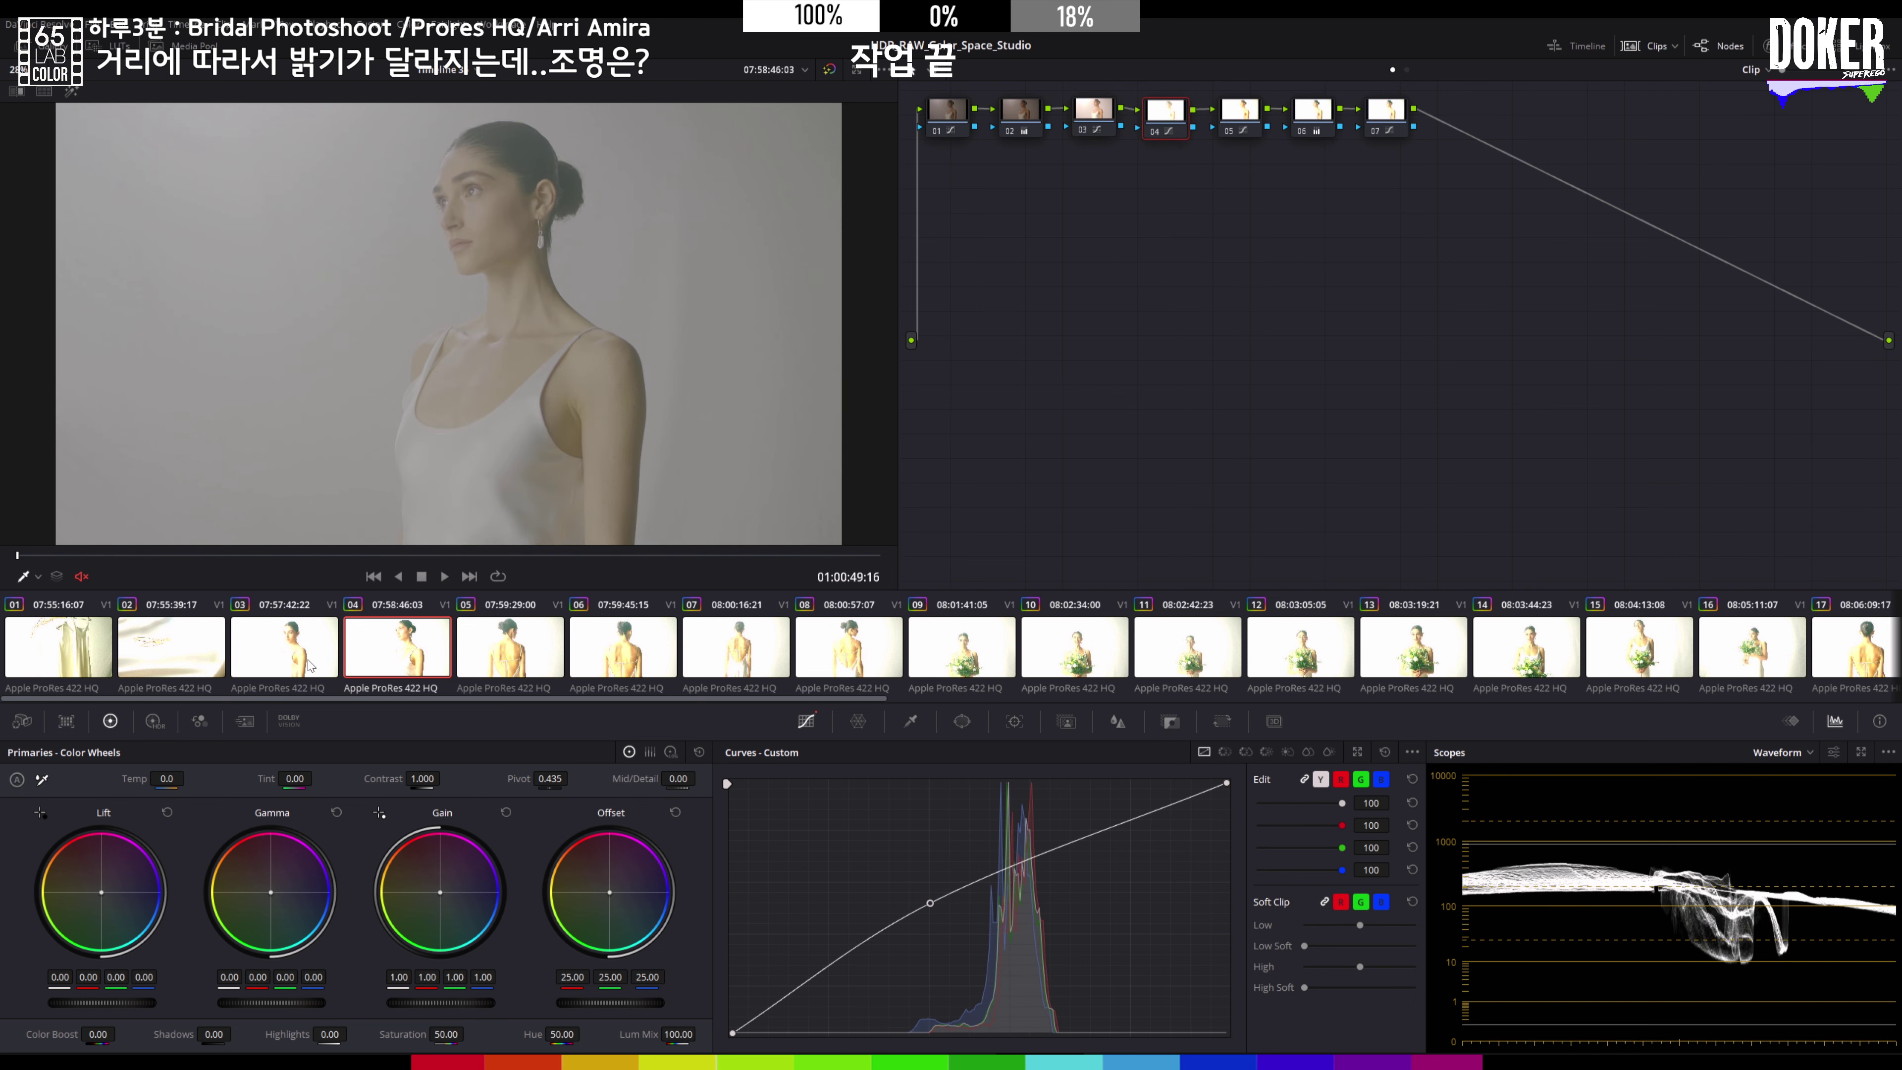
click(479, 657)
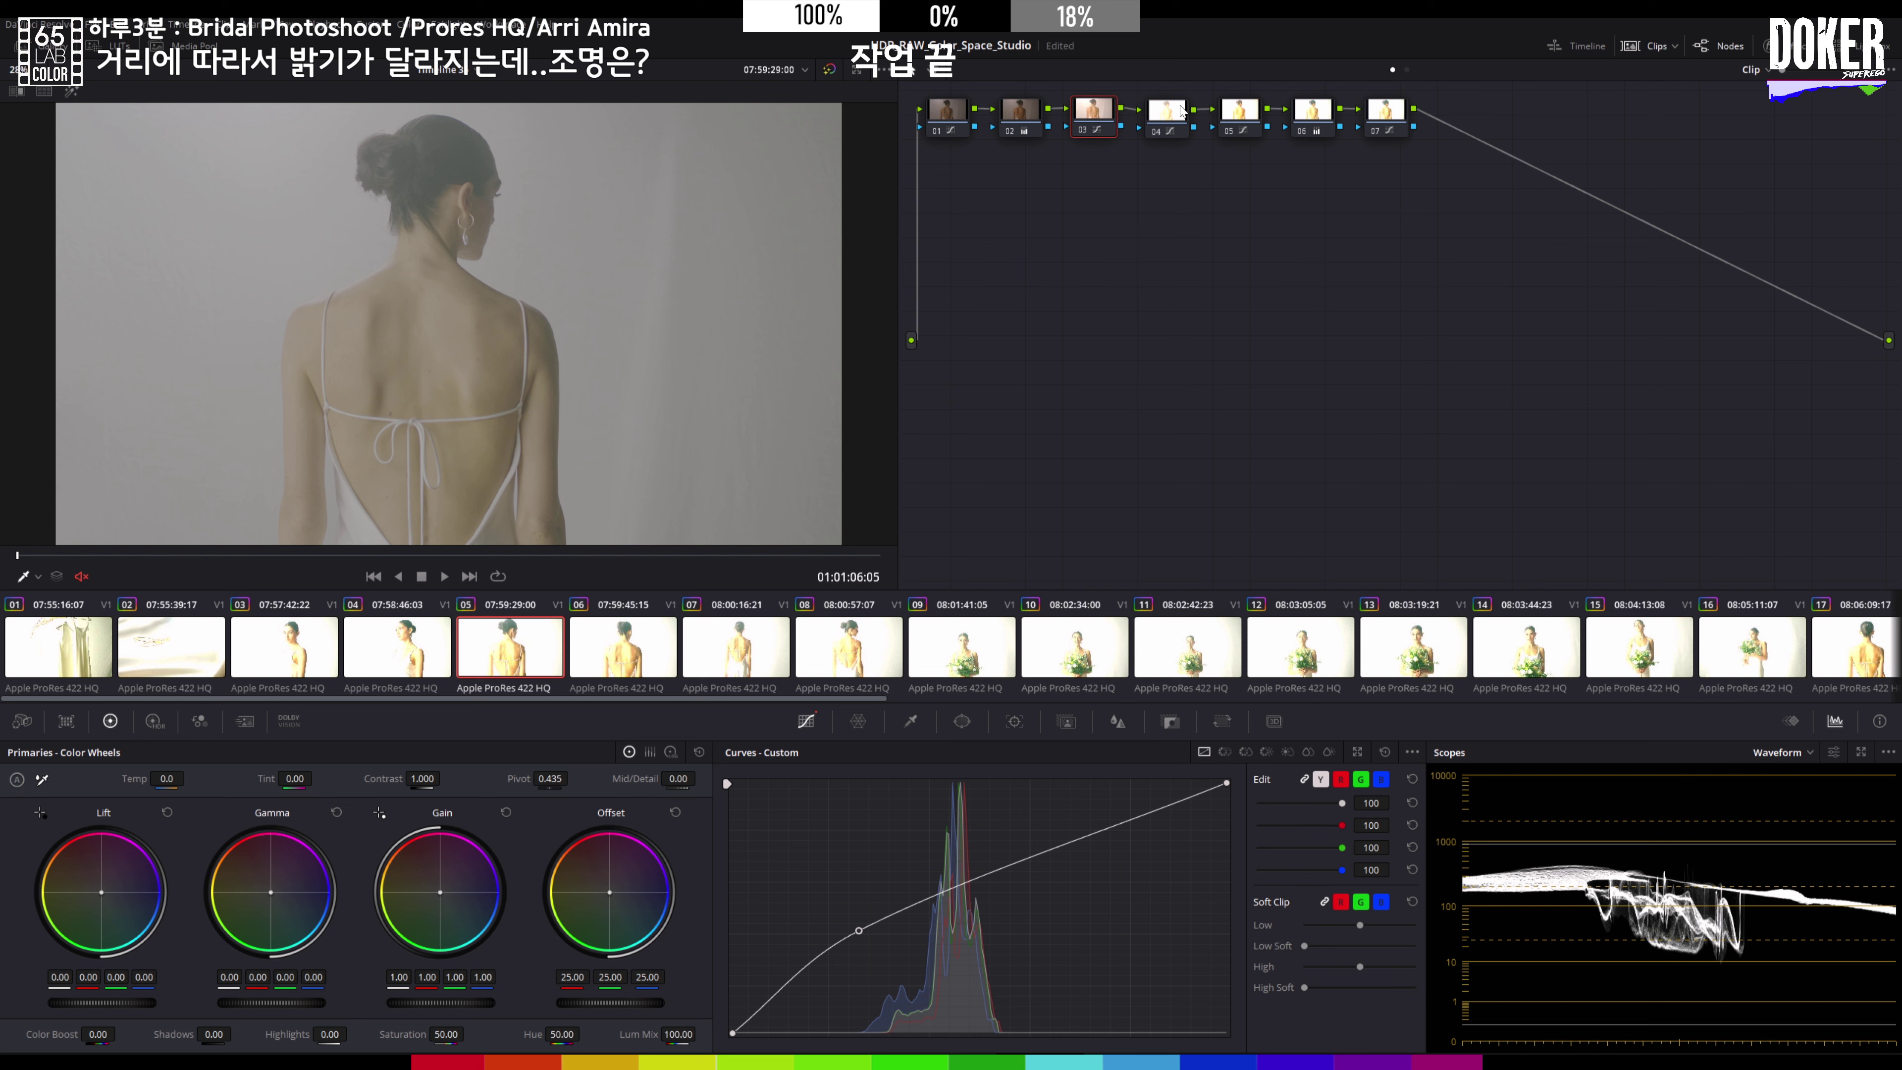
Step: On clip 05, show the vectorscope and shift node 06's Offset color balance to 20.78, 23.06, 31.52
click(1312, 110)
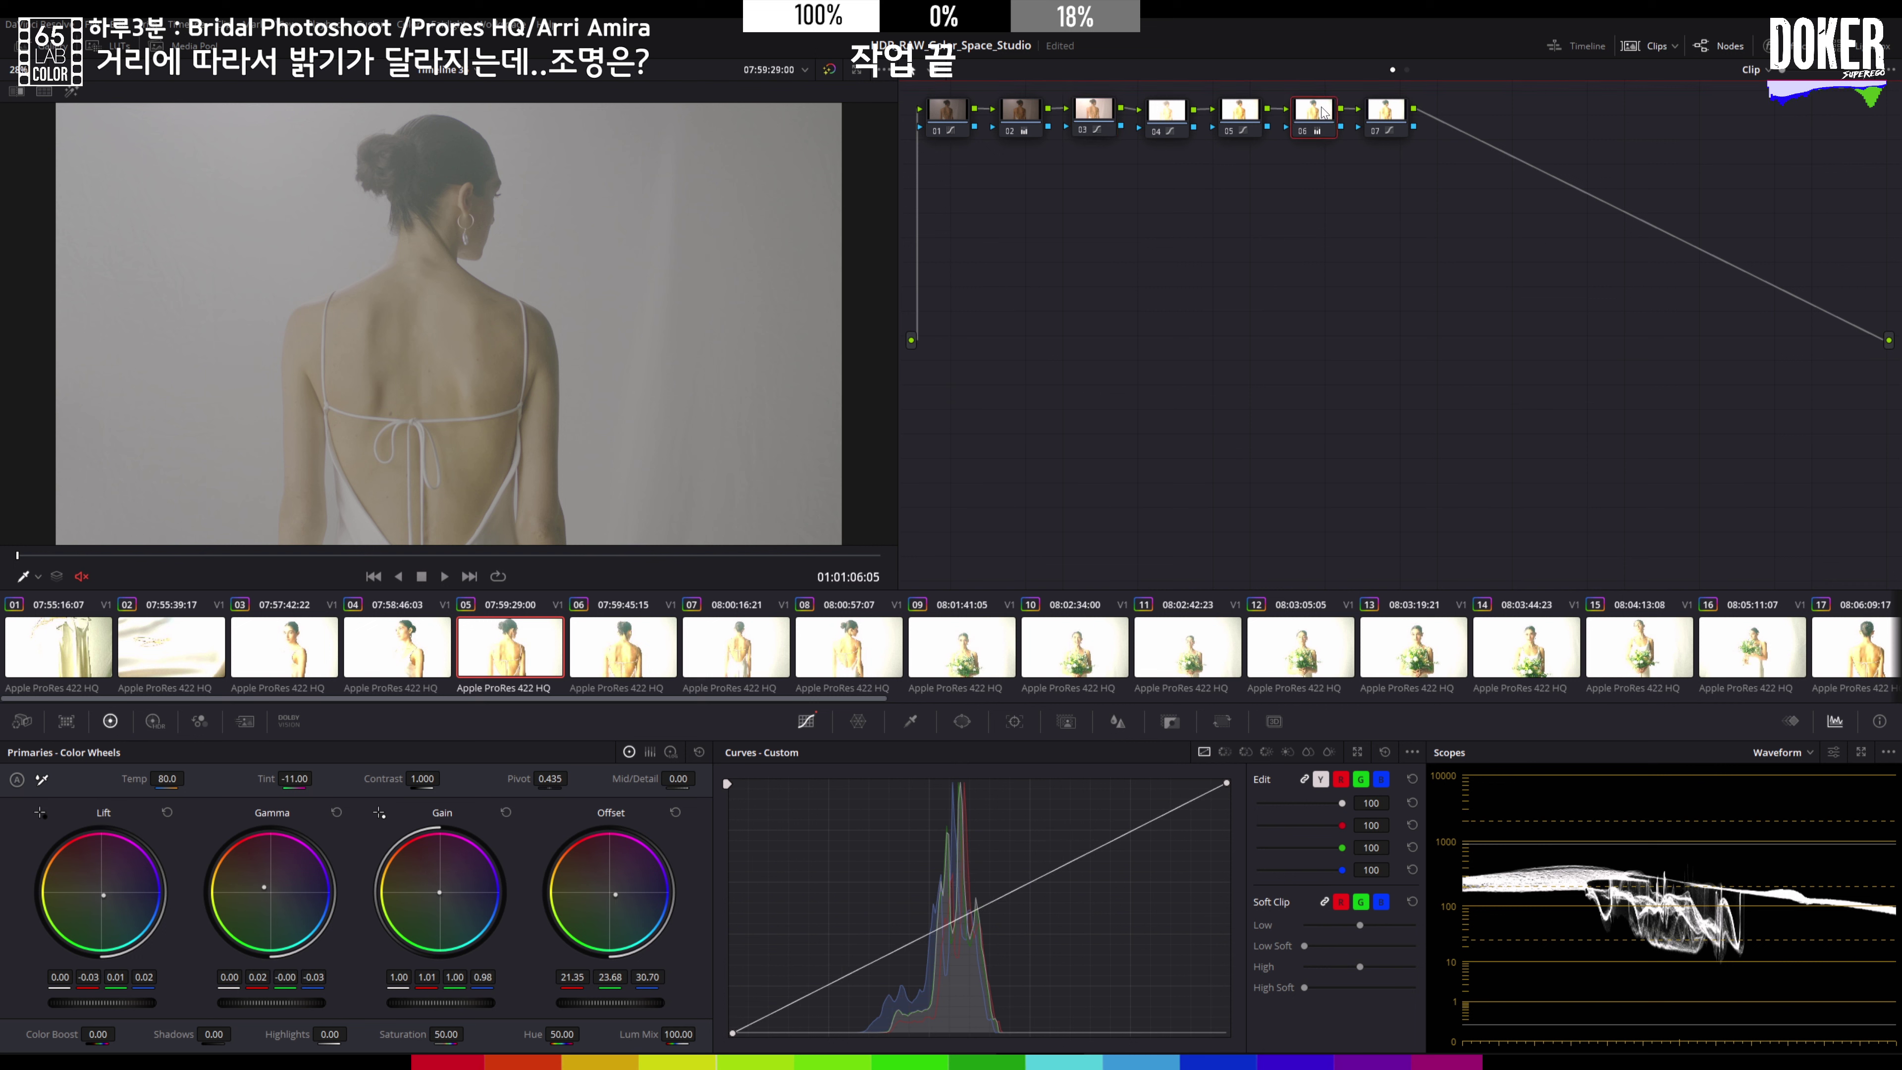
click(1786, 754)
click(1808, 809)
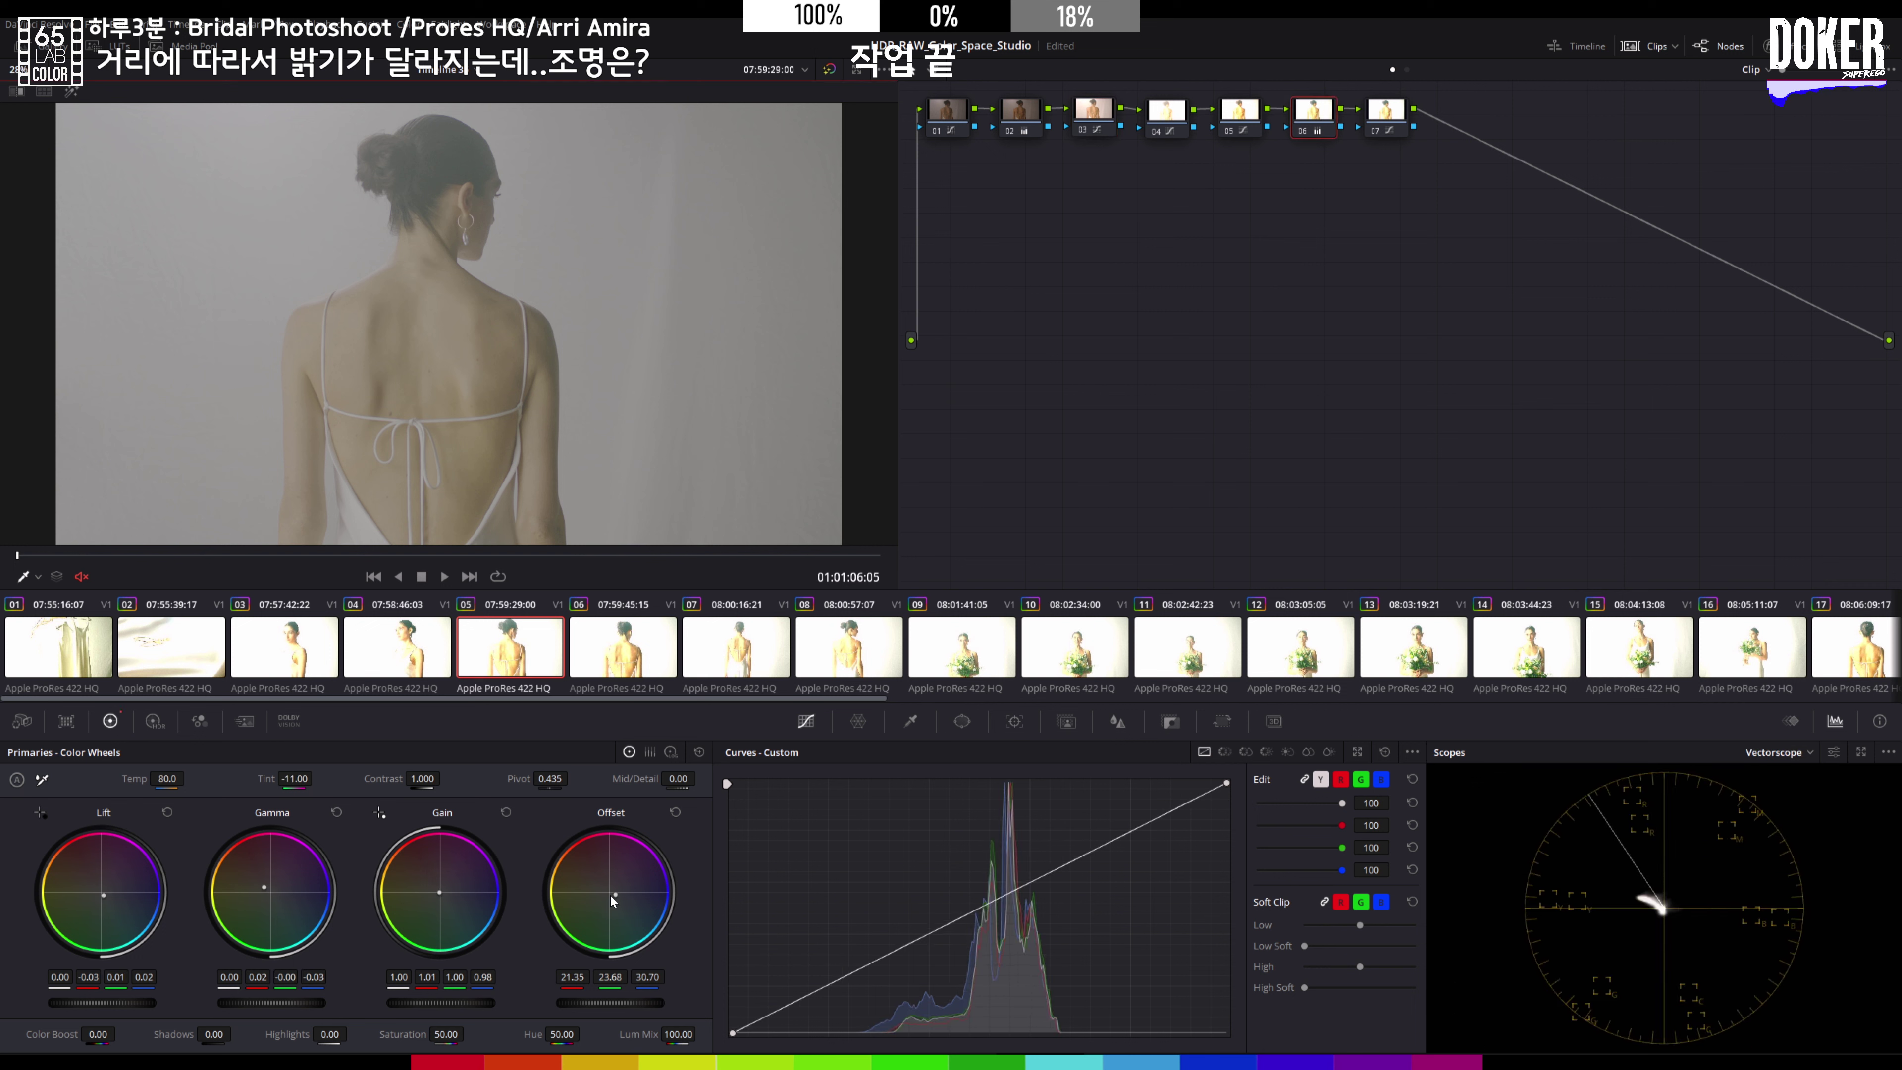
drag(617, 899, 618, 897)
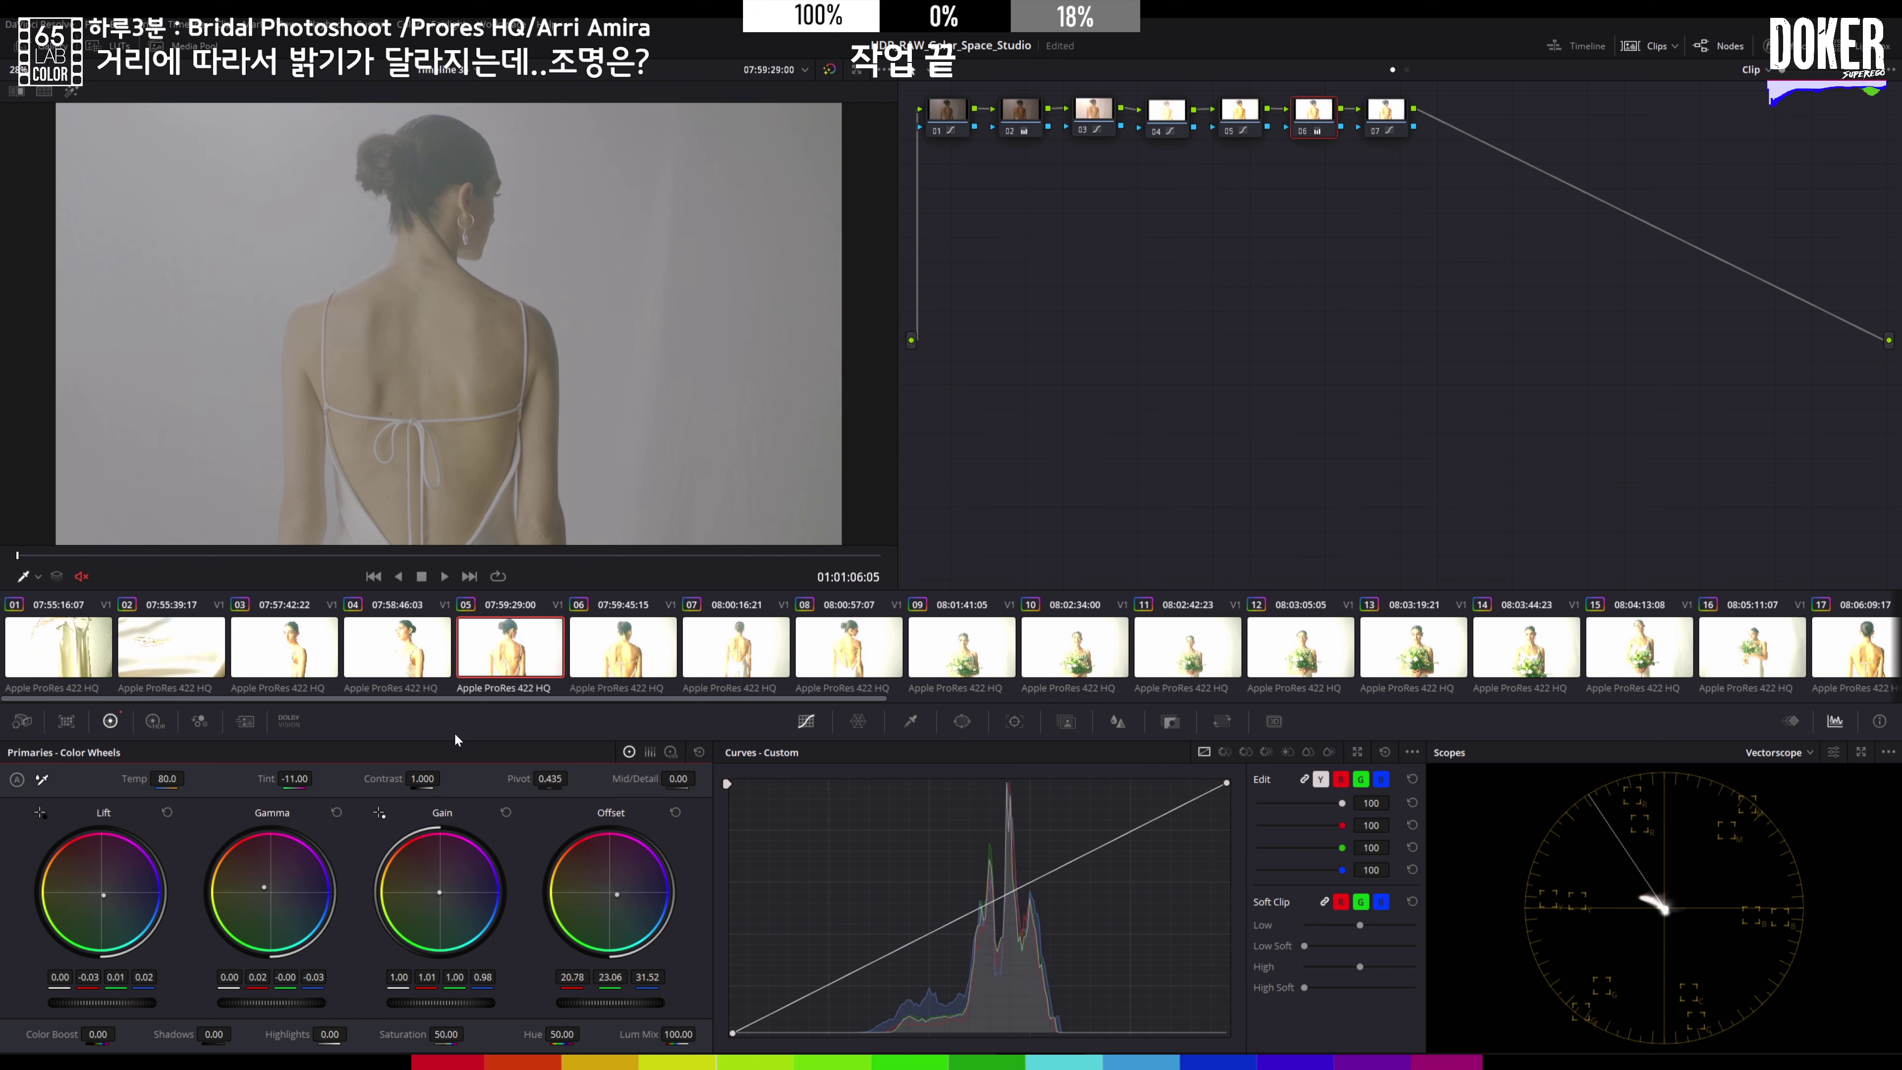
Step: Copy clip 05's adjusted grade to clips 04 and 03 and onward to clips 06 through 11
click(398, 652)
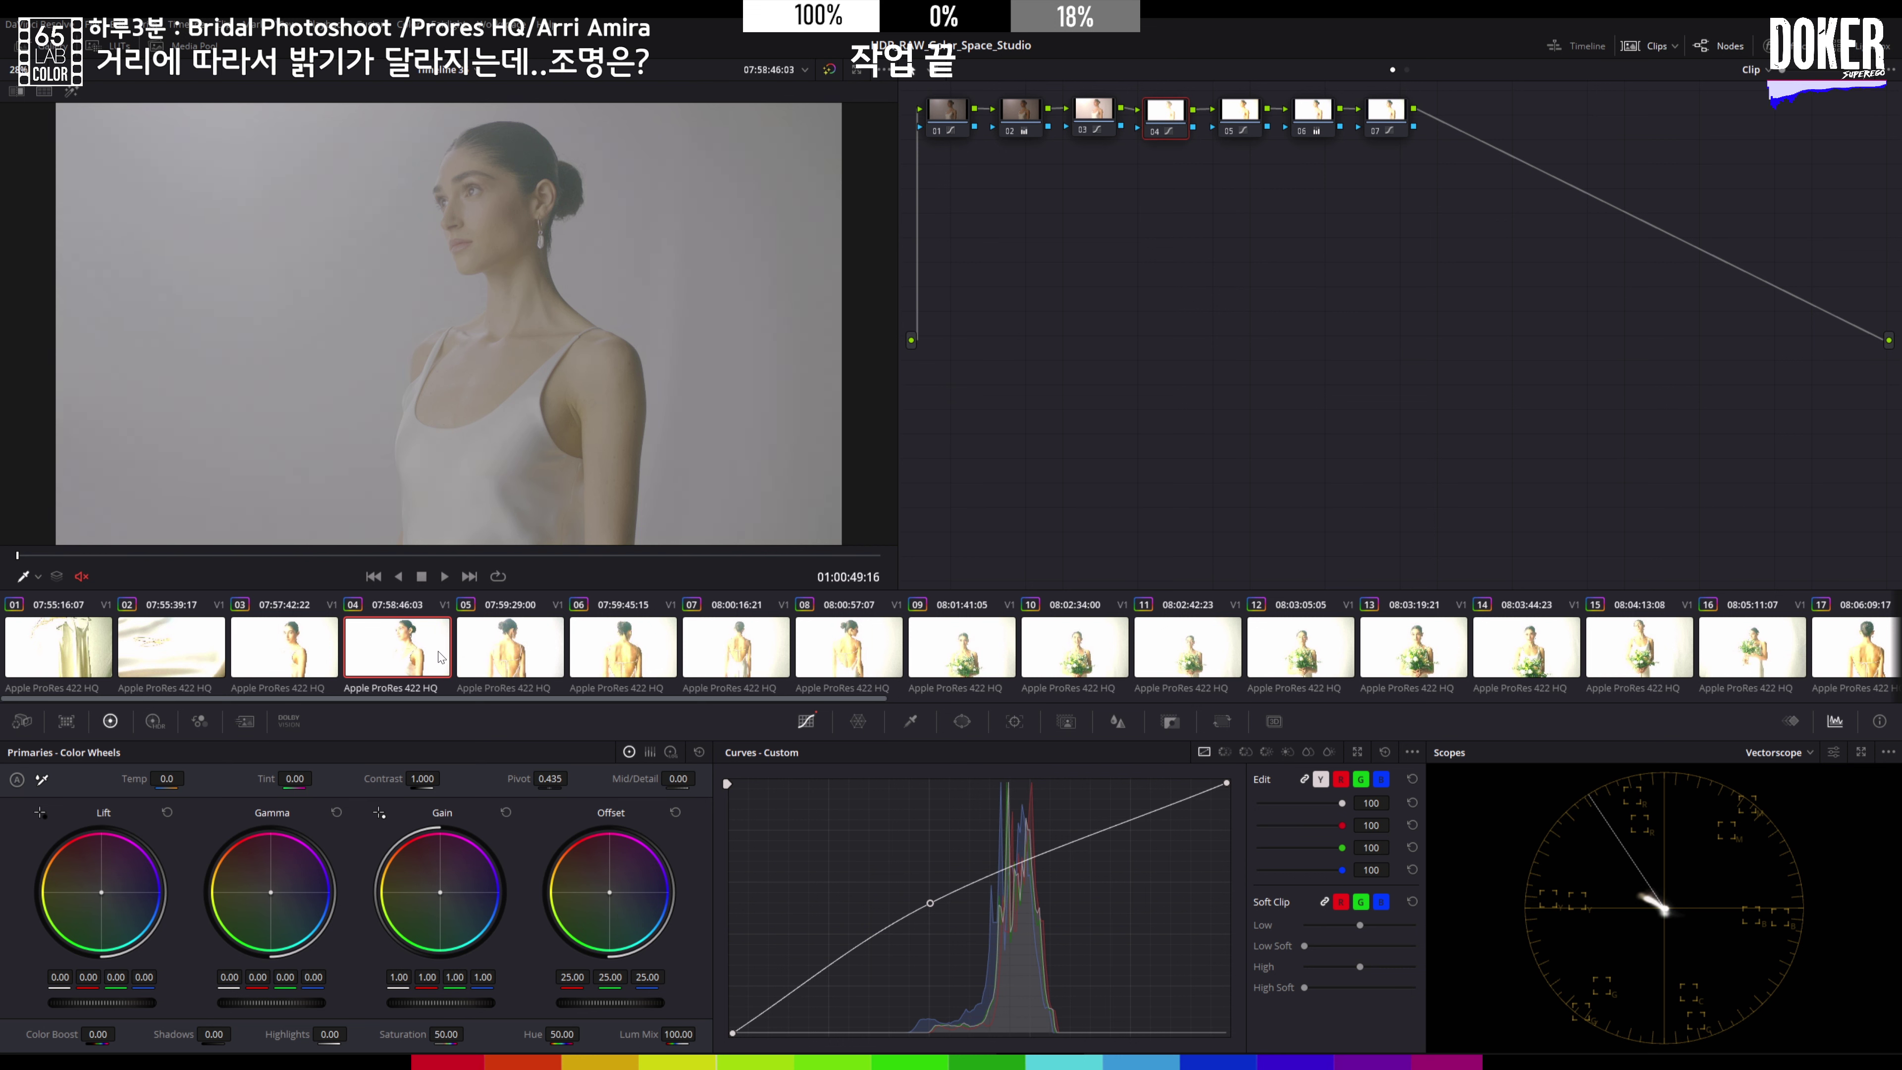
click(306, 653)
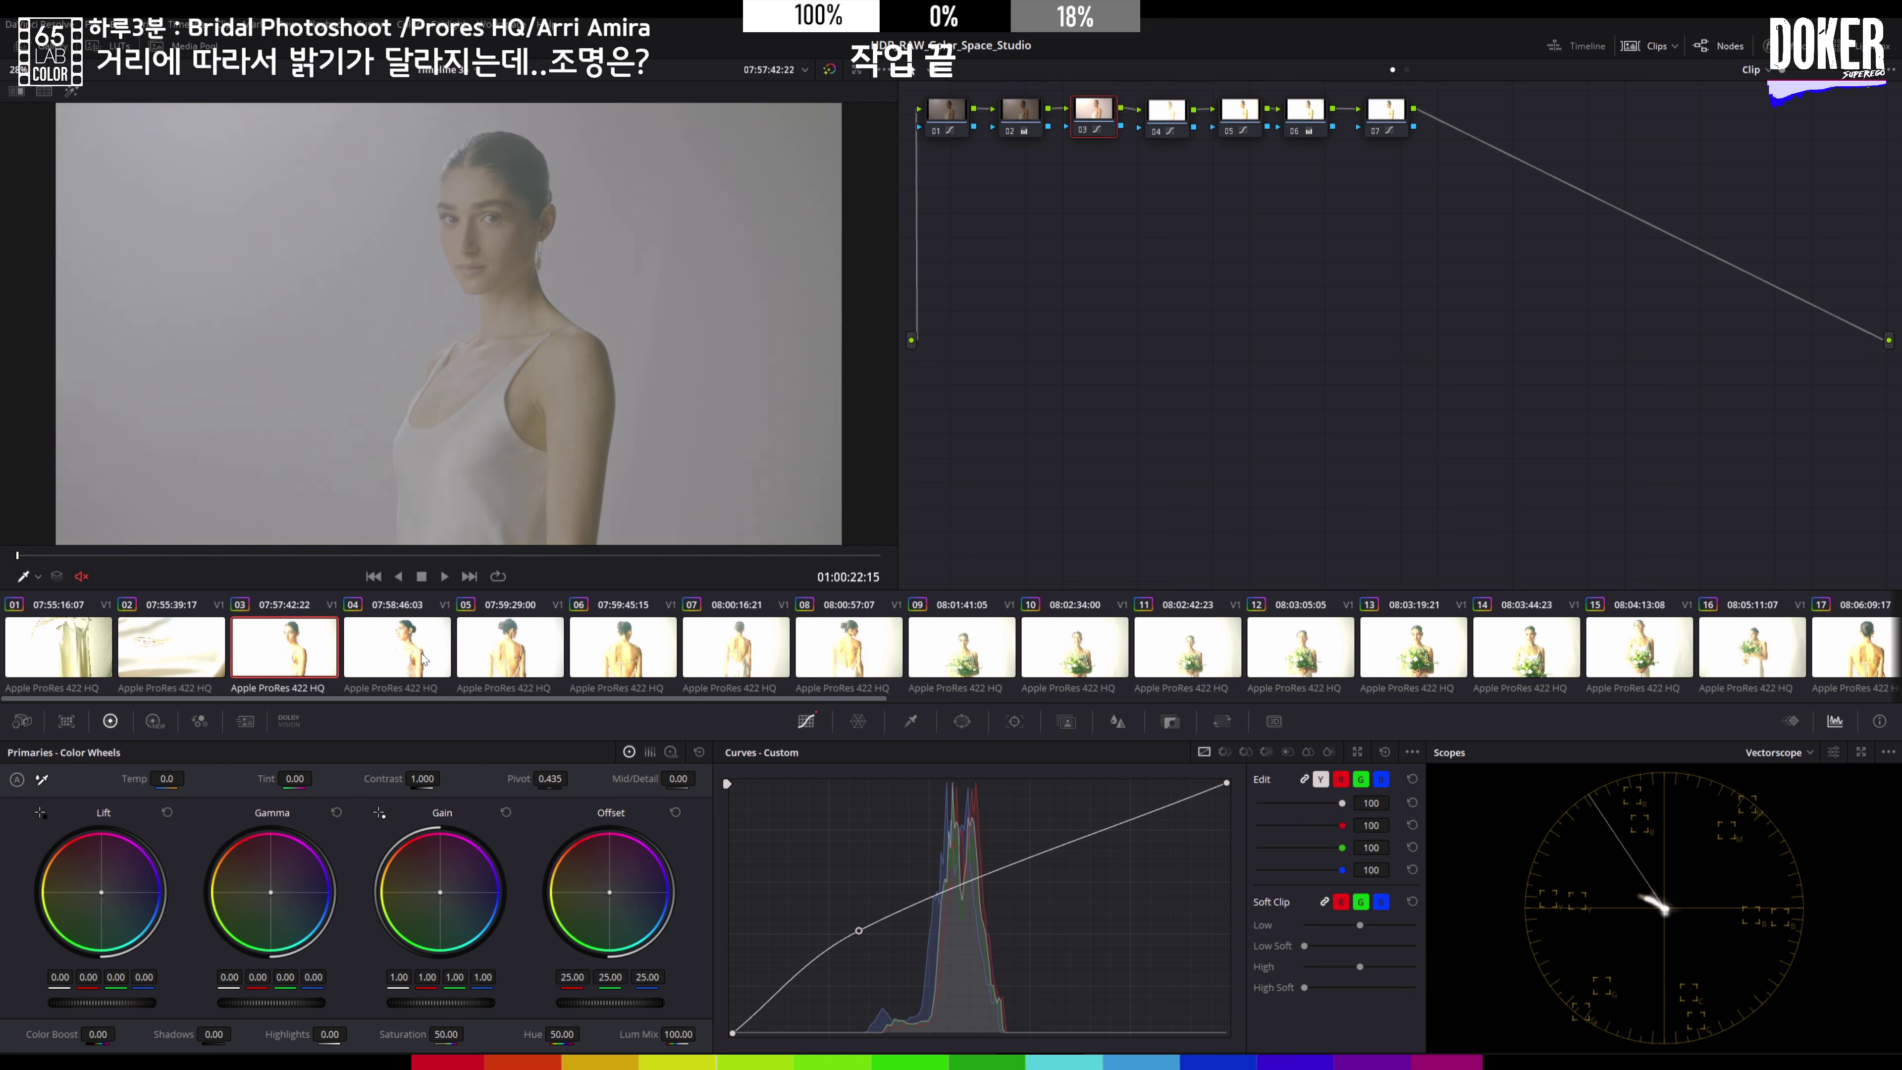
click(484, 655)
click(599, 661)
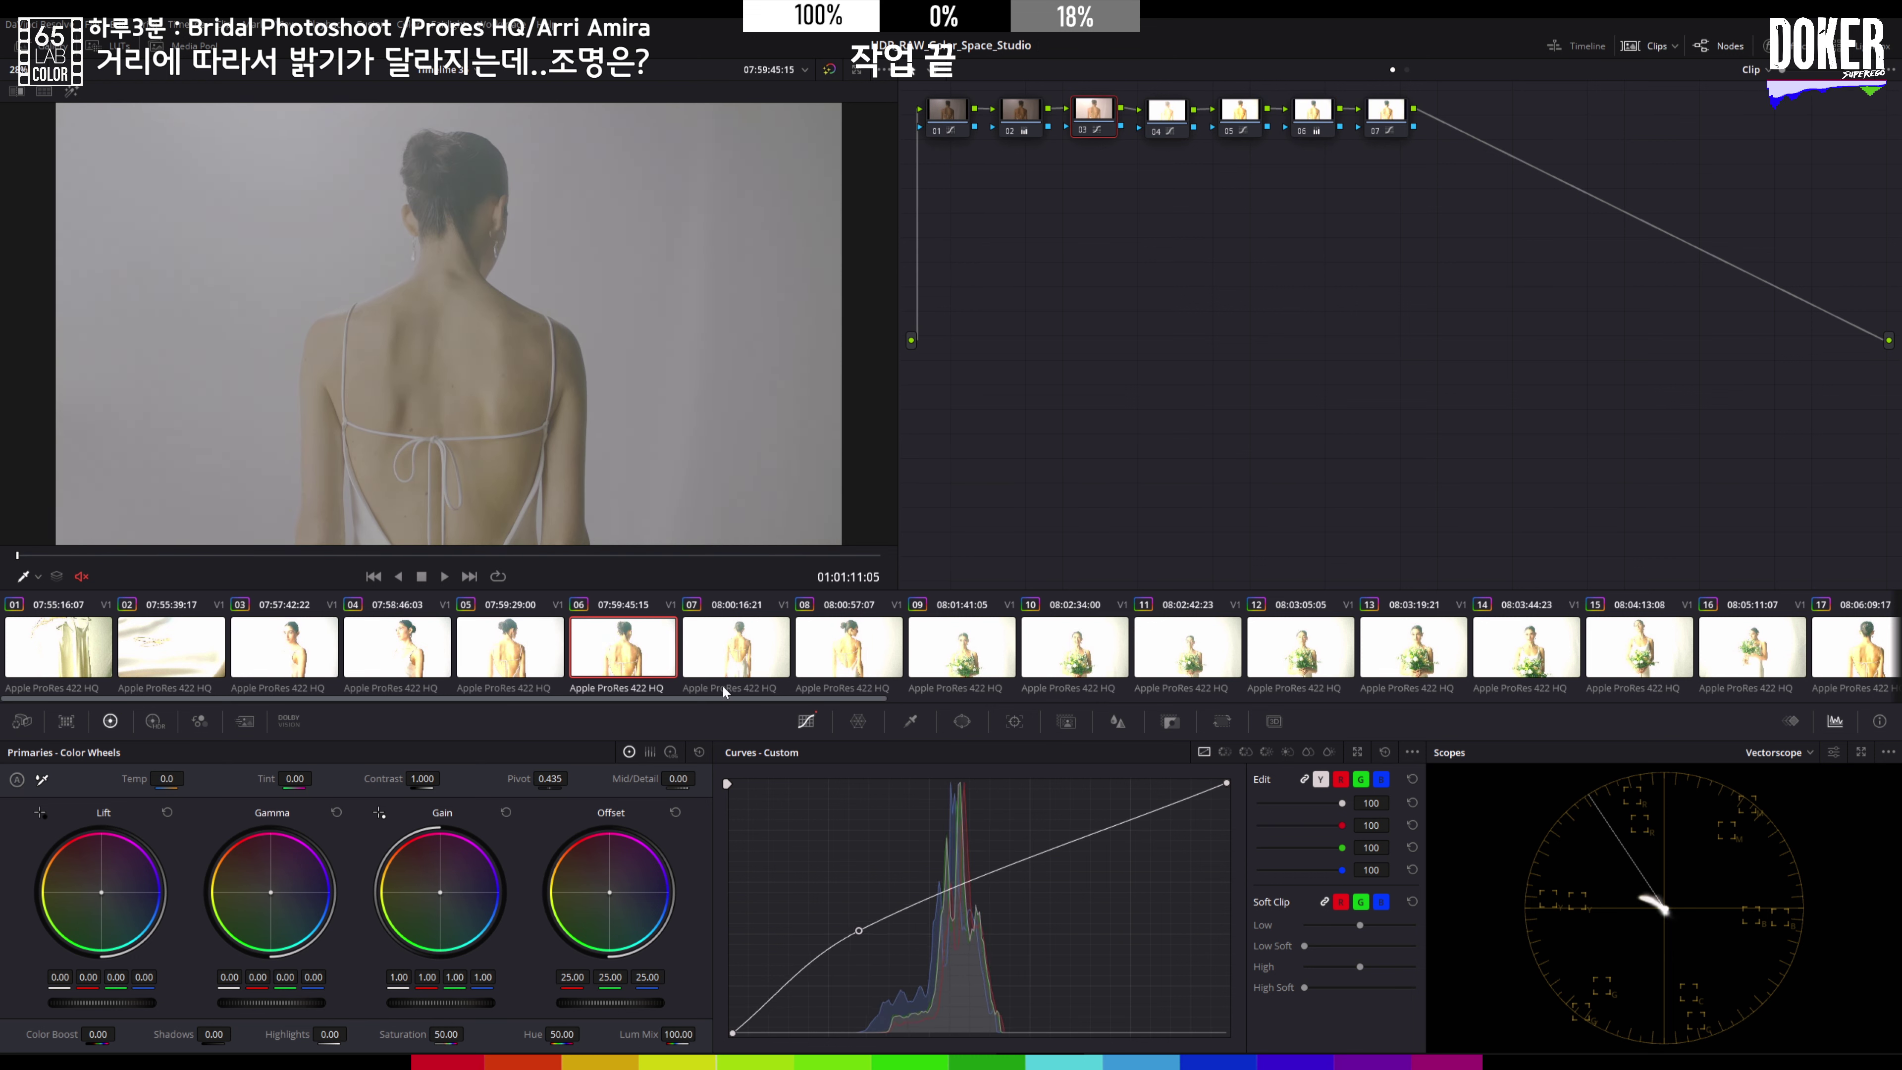
click(723, 664)
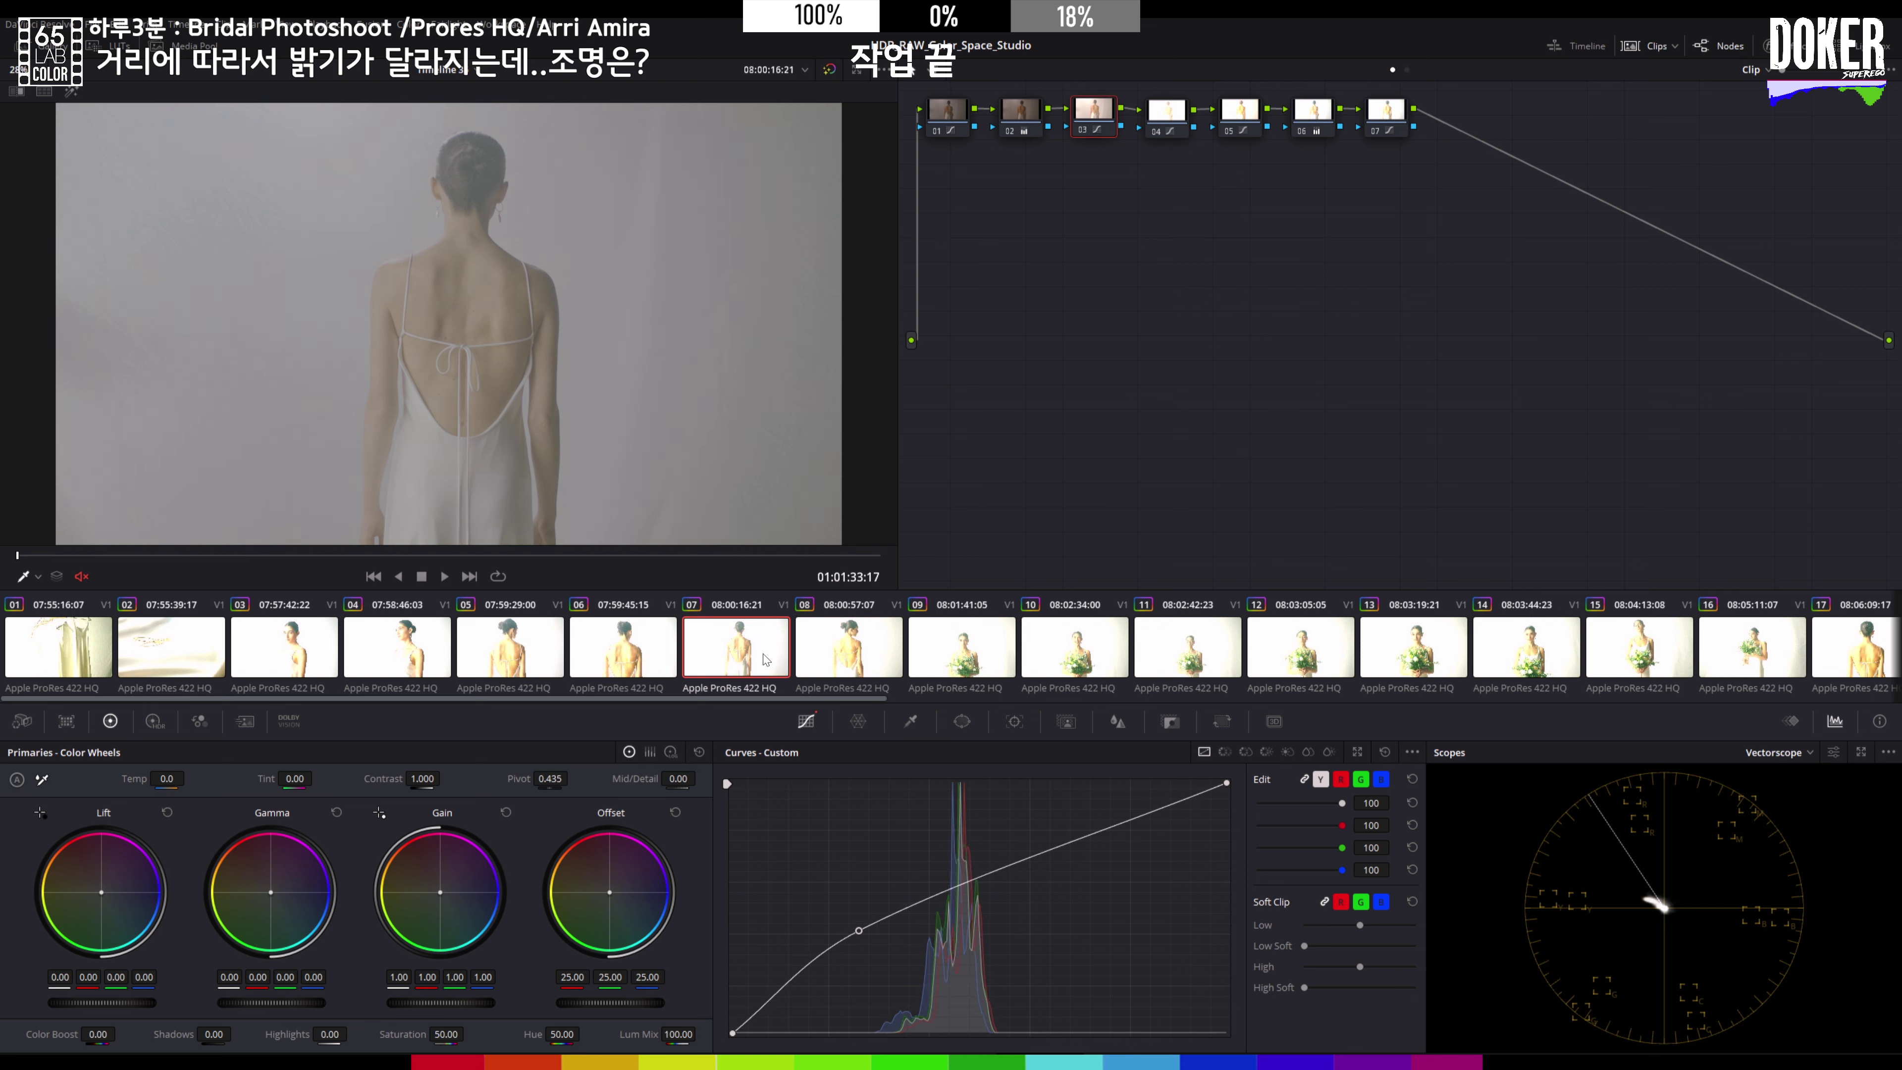
click(834, 661)
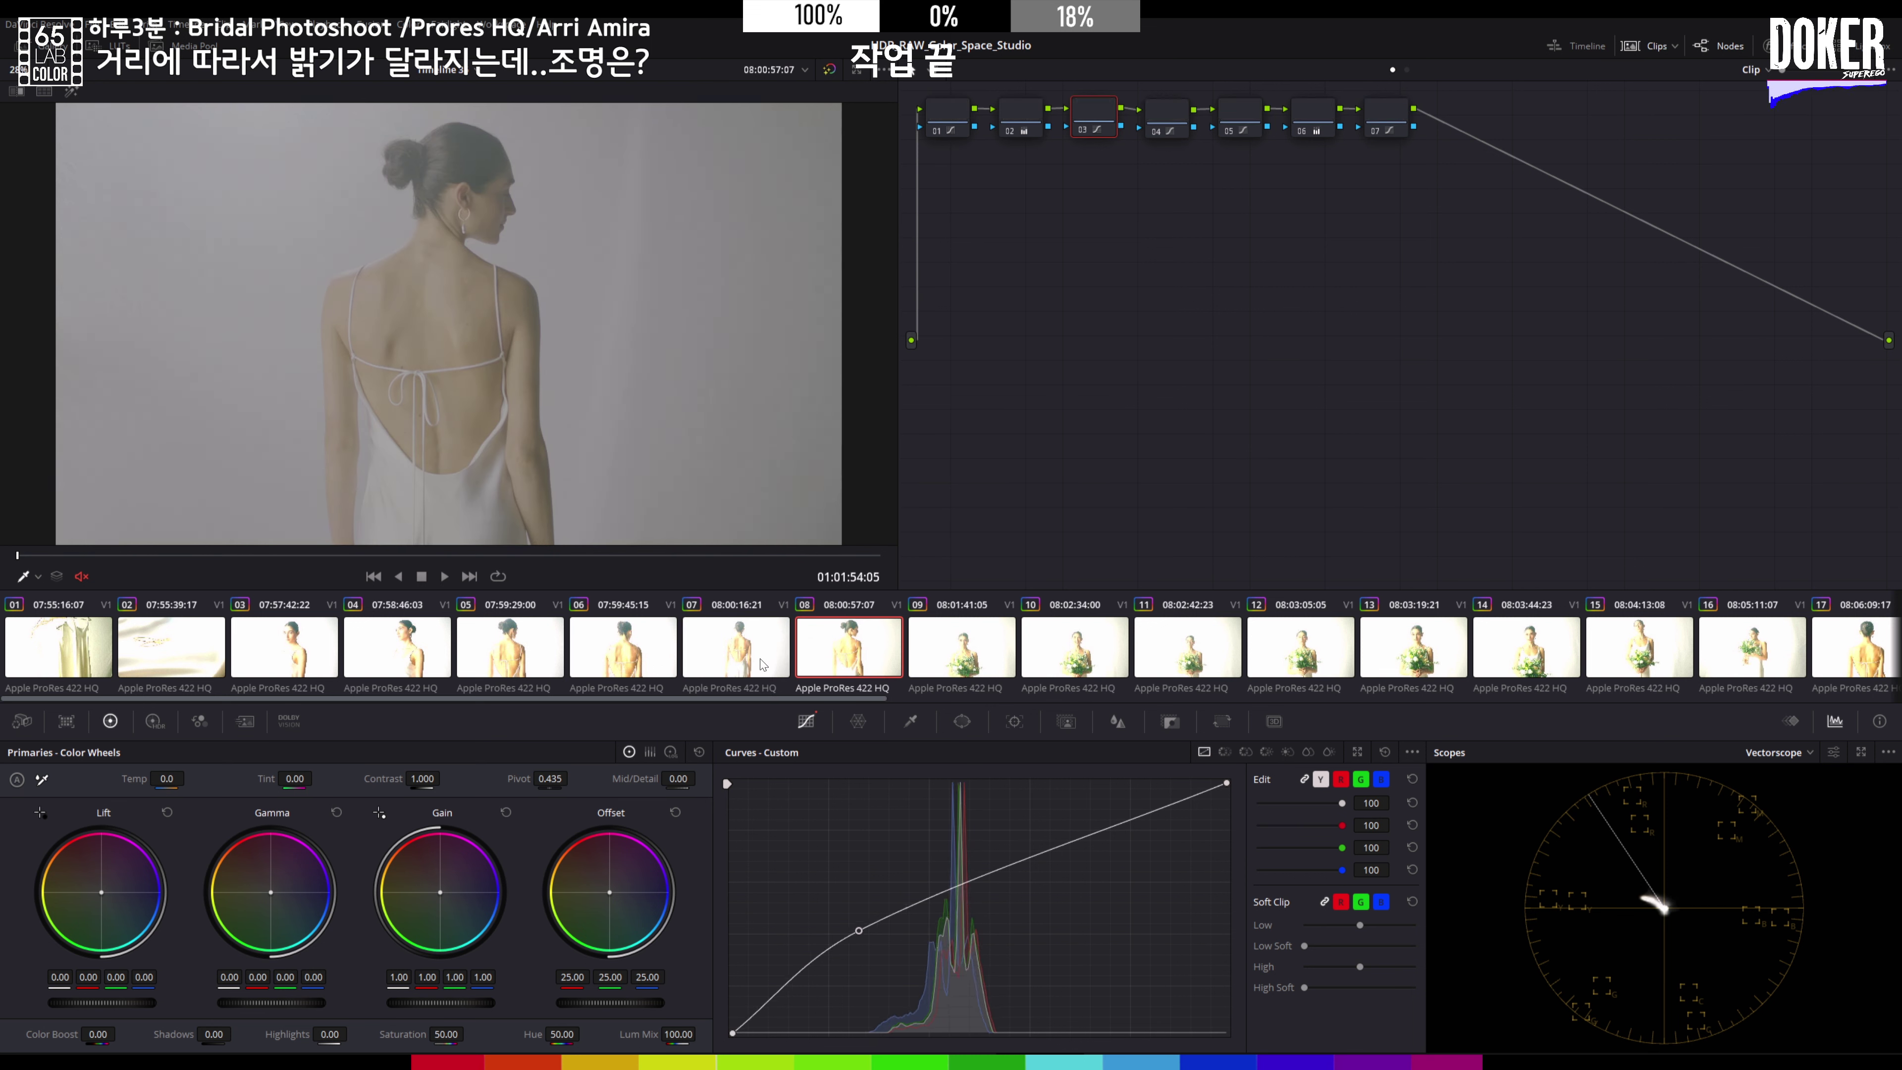
click(959, 663)
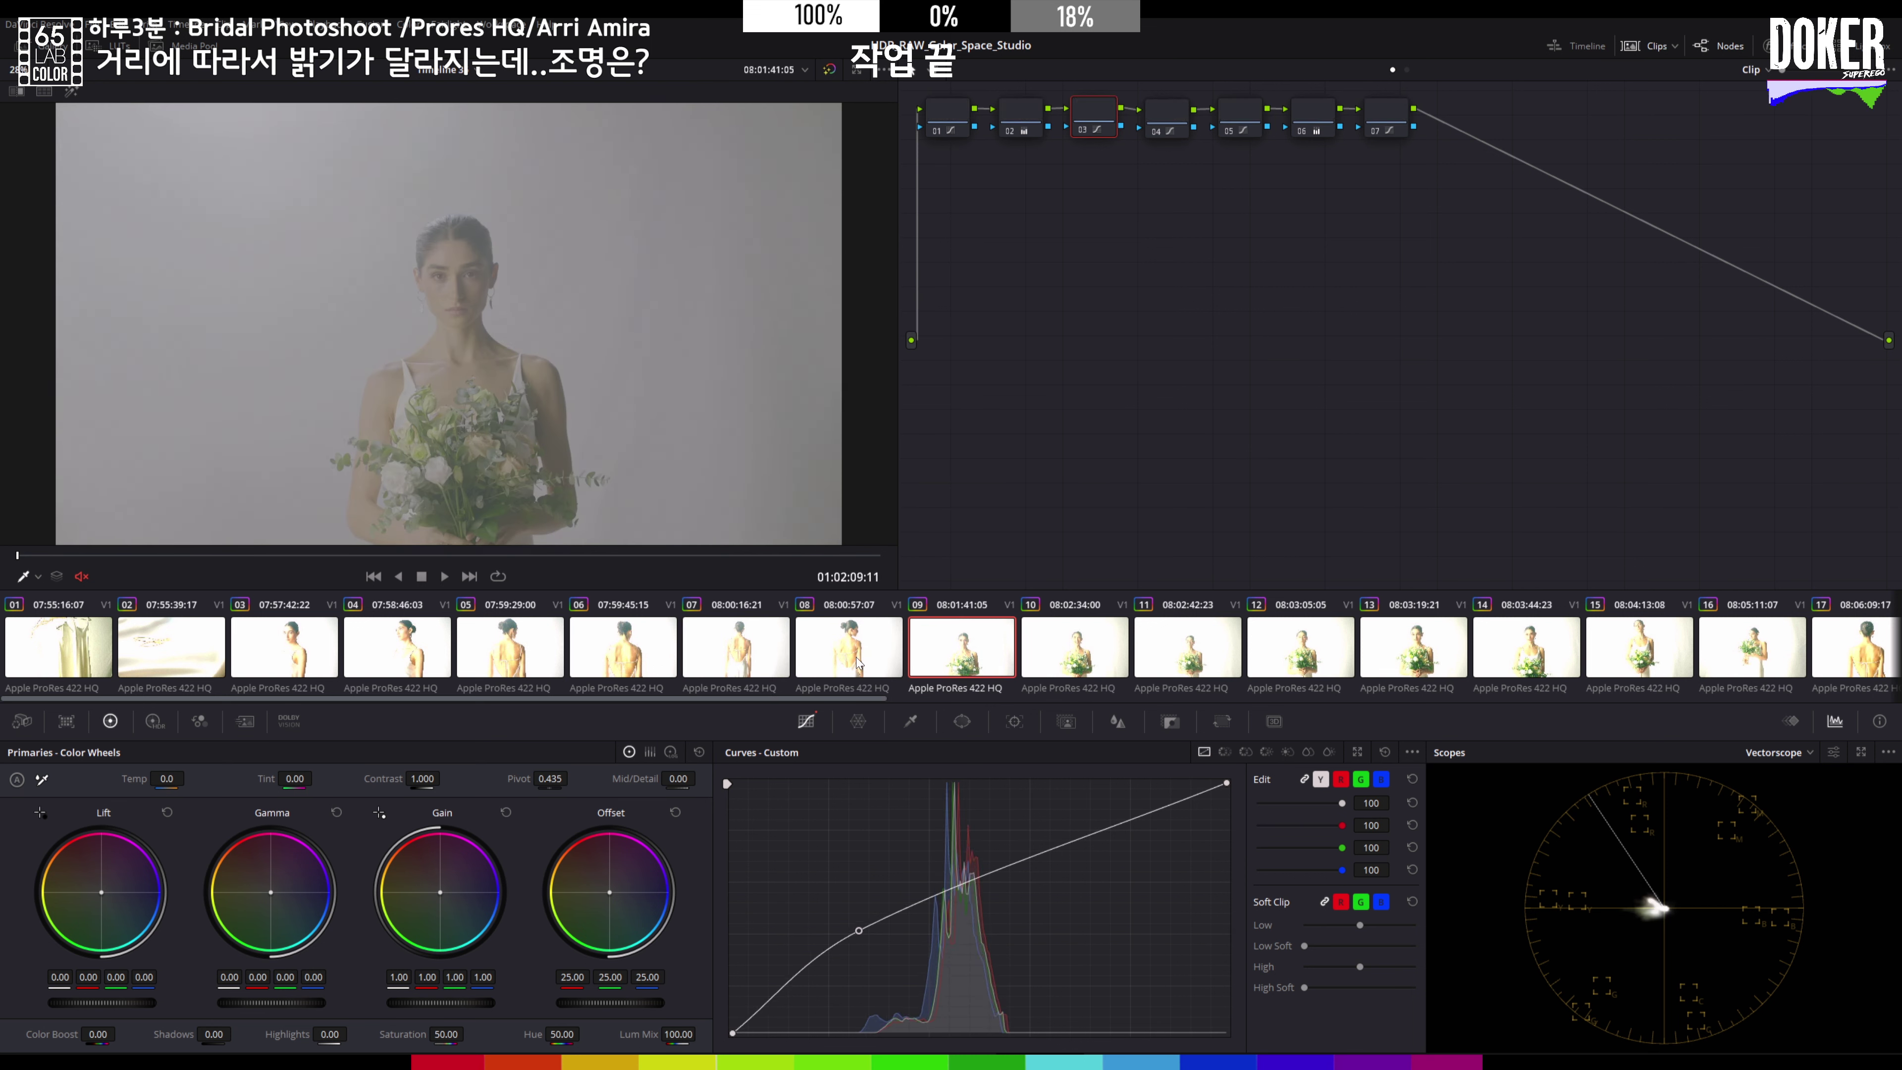
click(1056, 652)
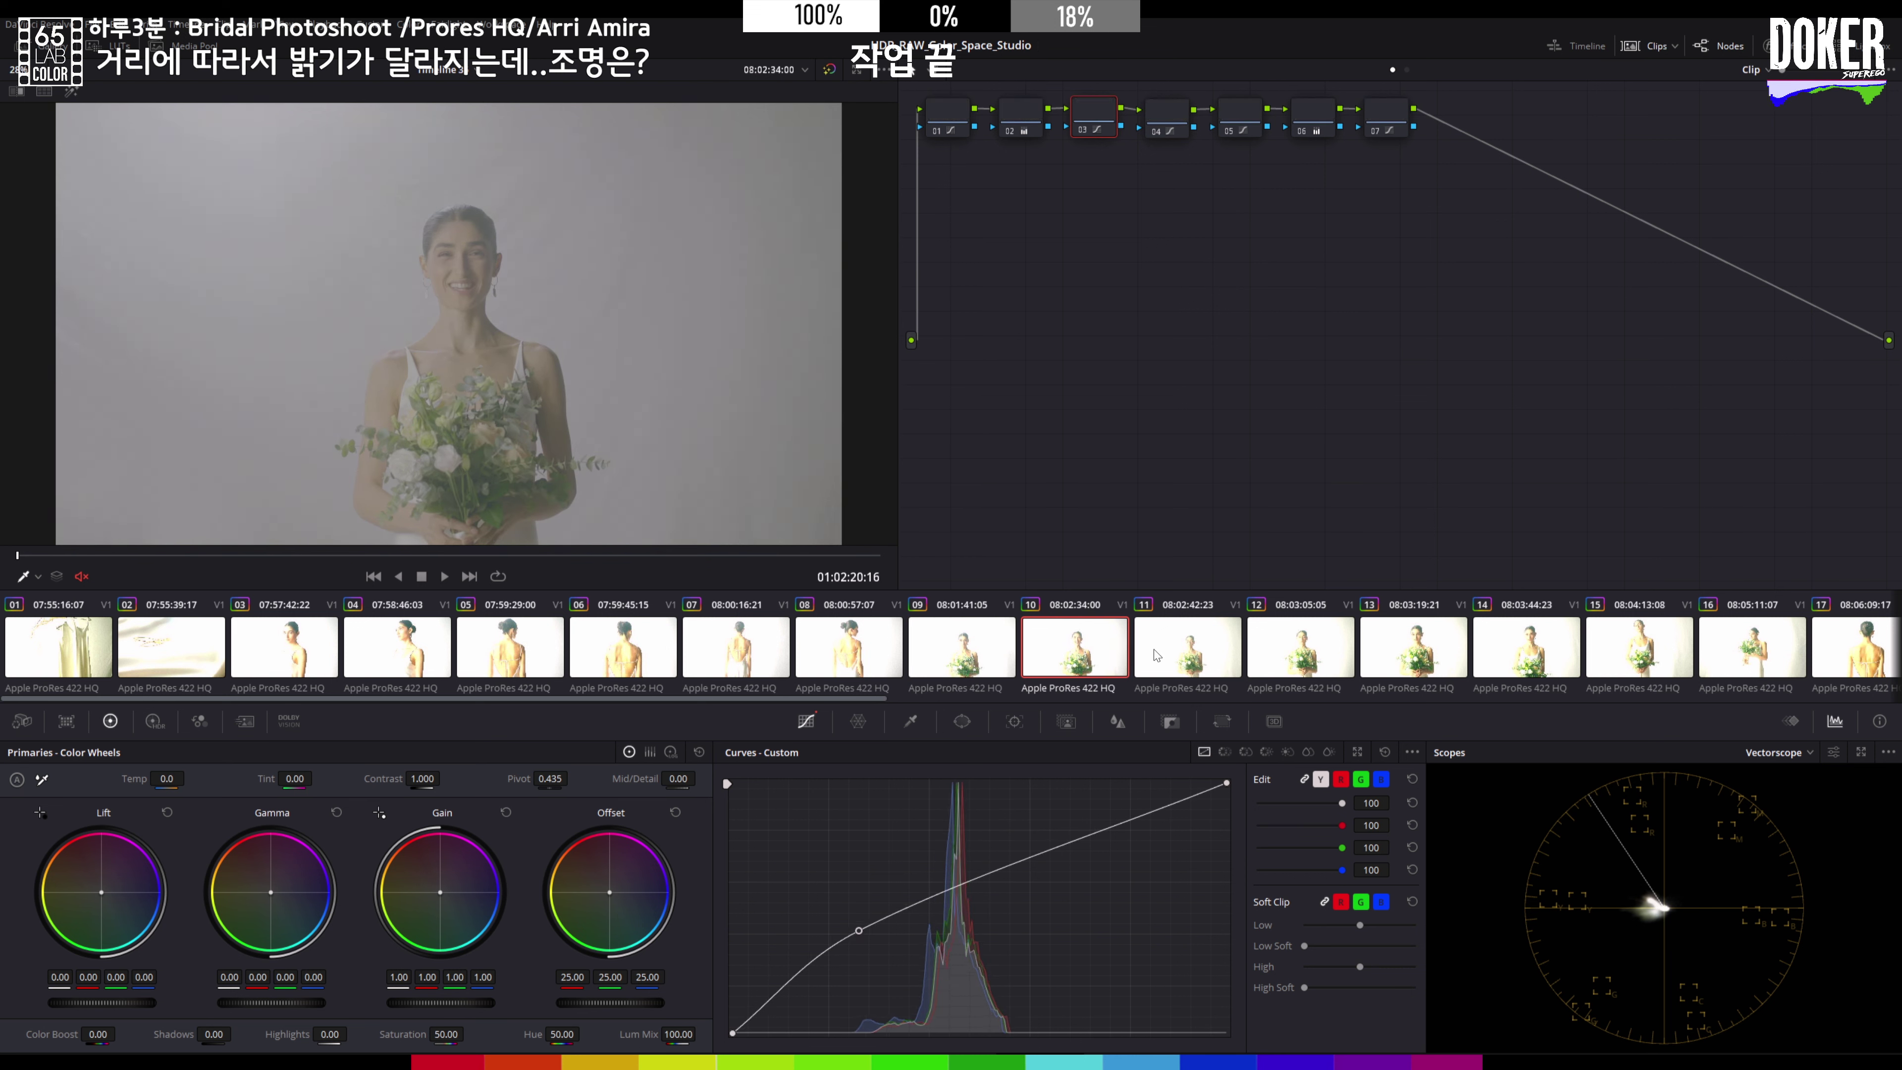
click(1203, 663)
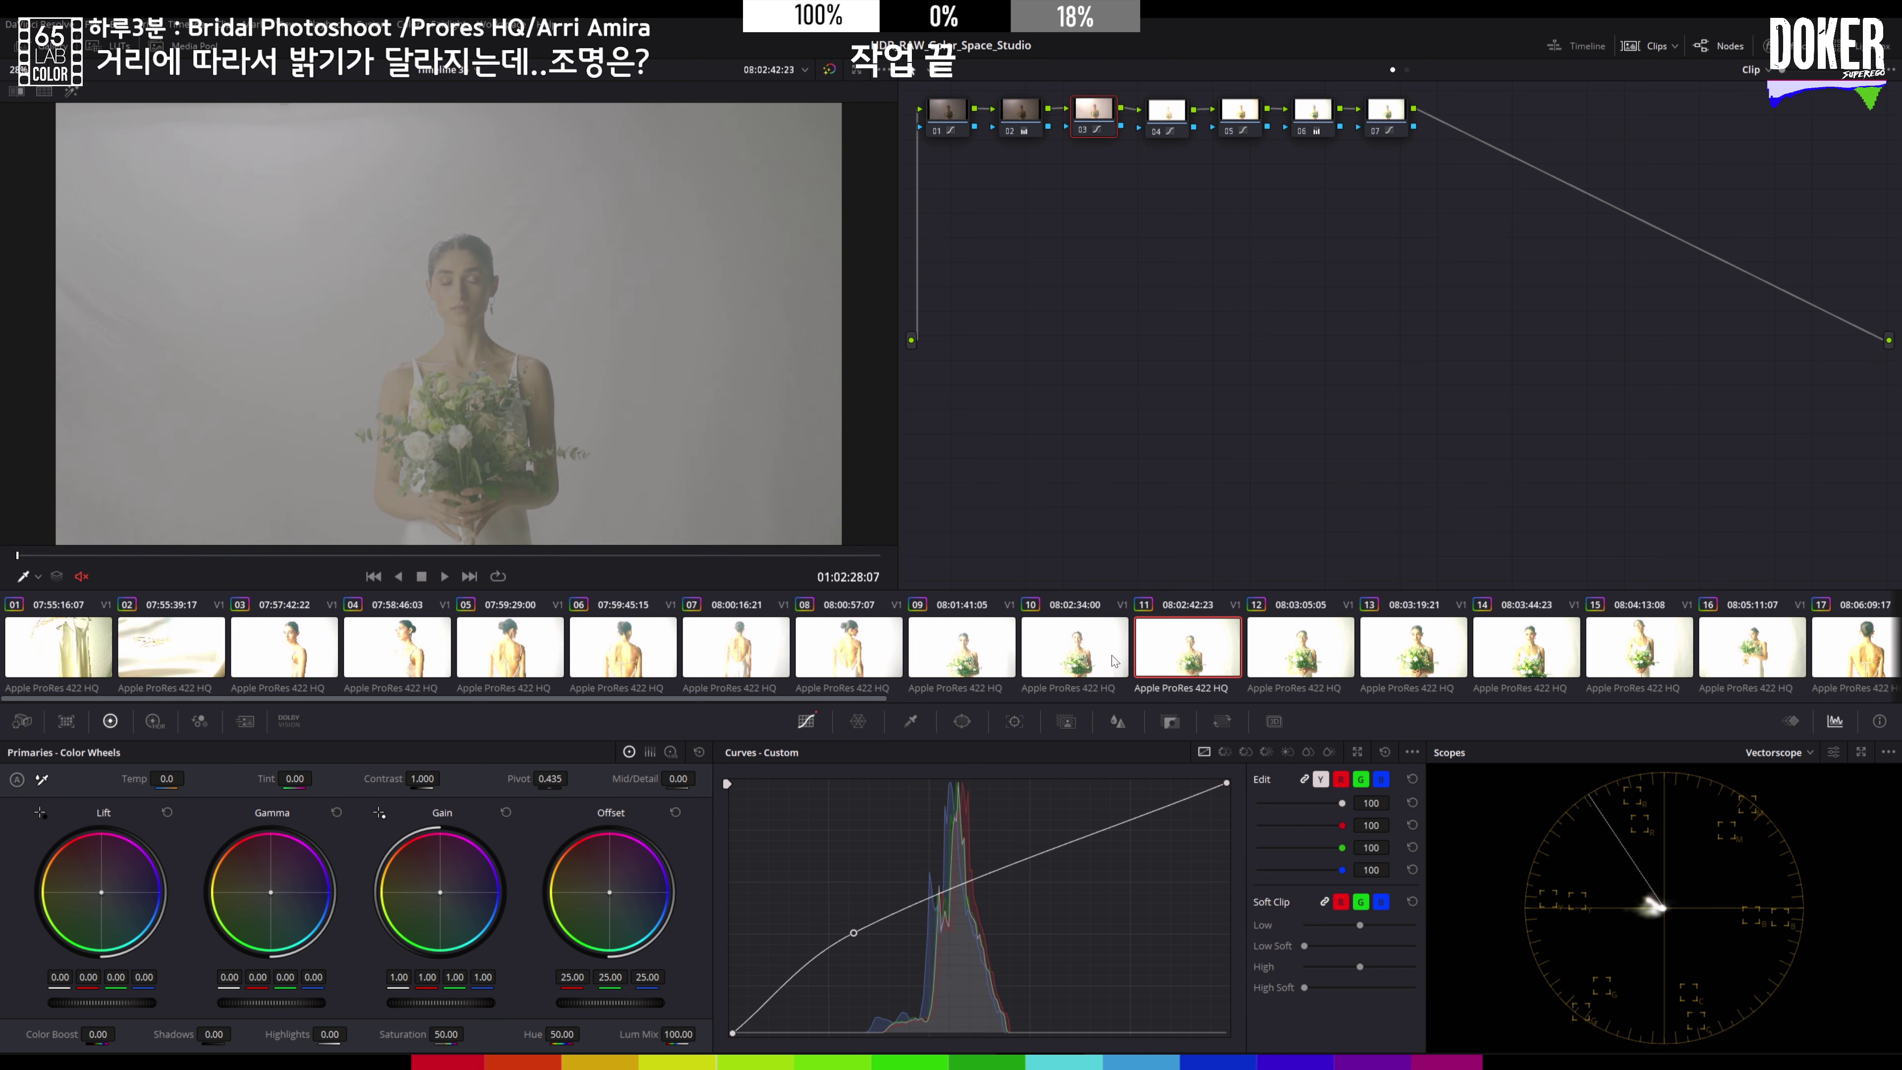
Step: Carry the same adjusted grade onto clips 12 through 17, one clip after another
click(1258, 653)
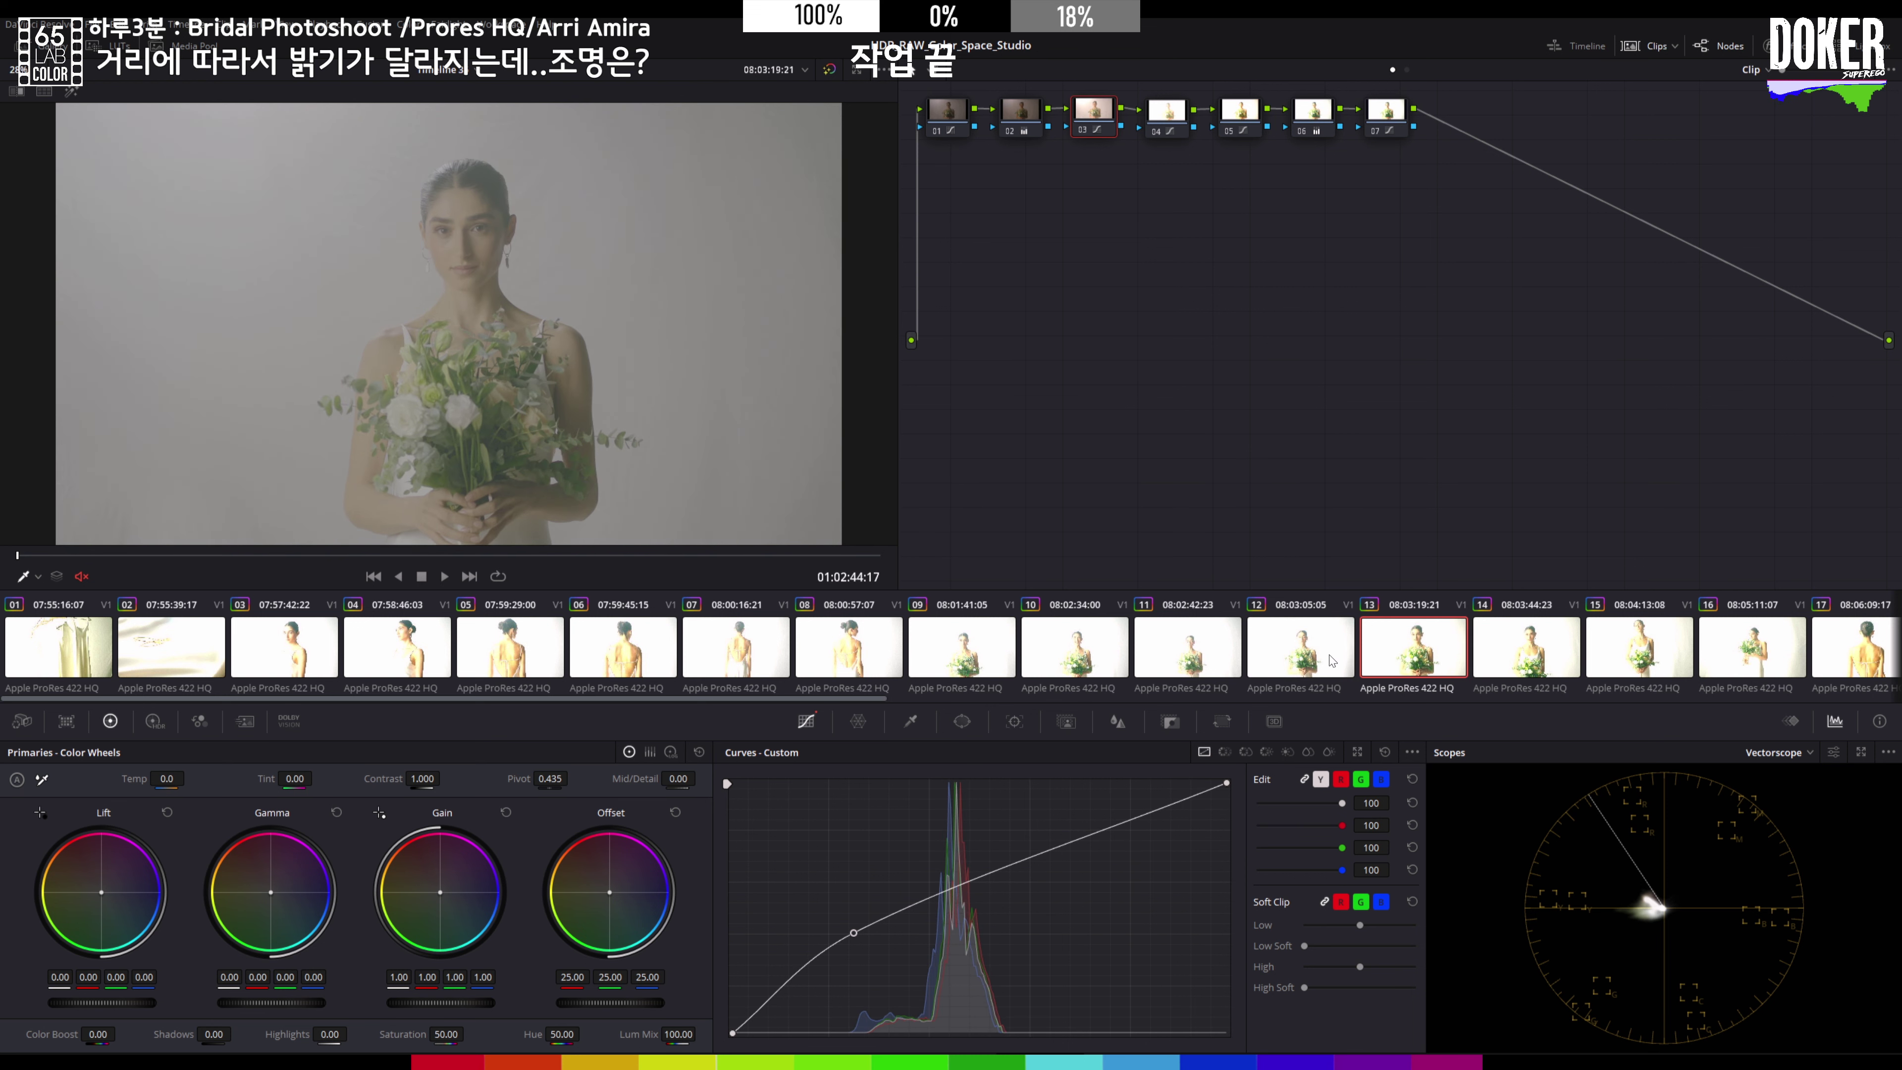
key(Down)
key(Down)
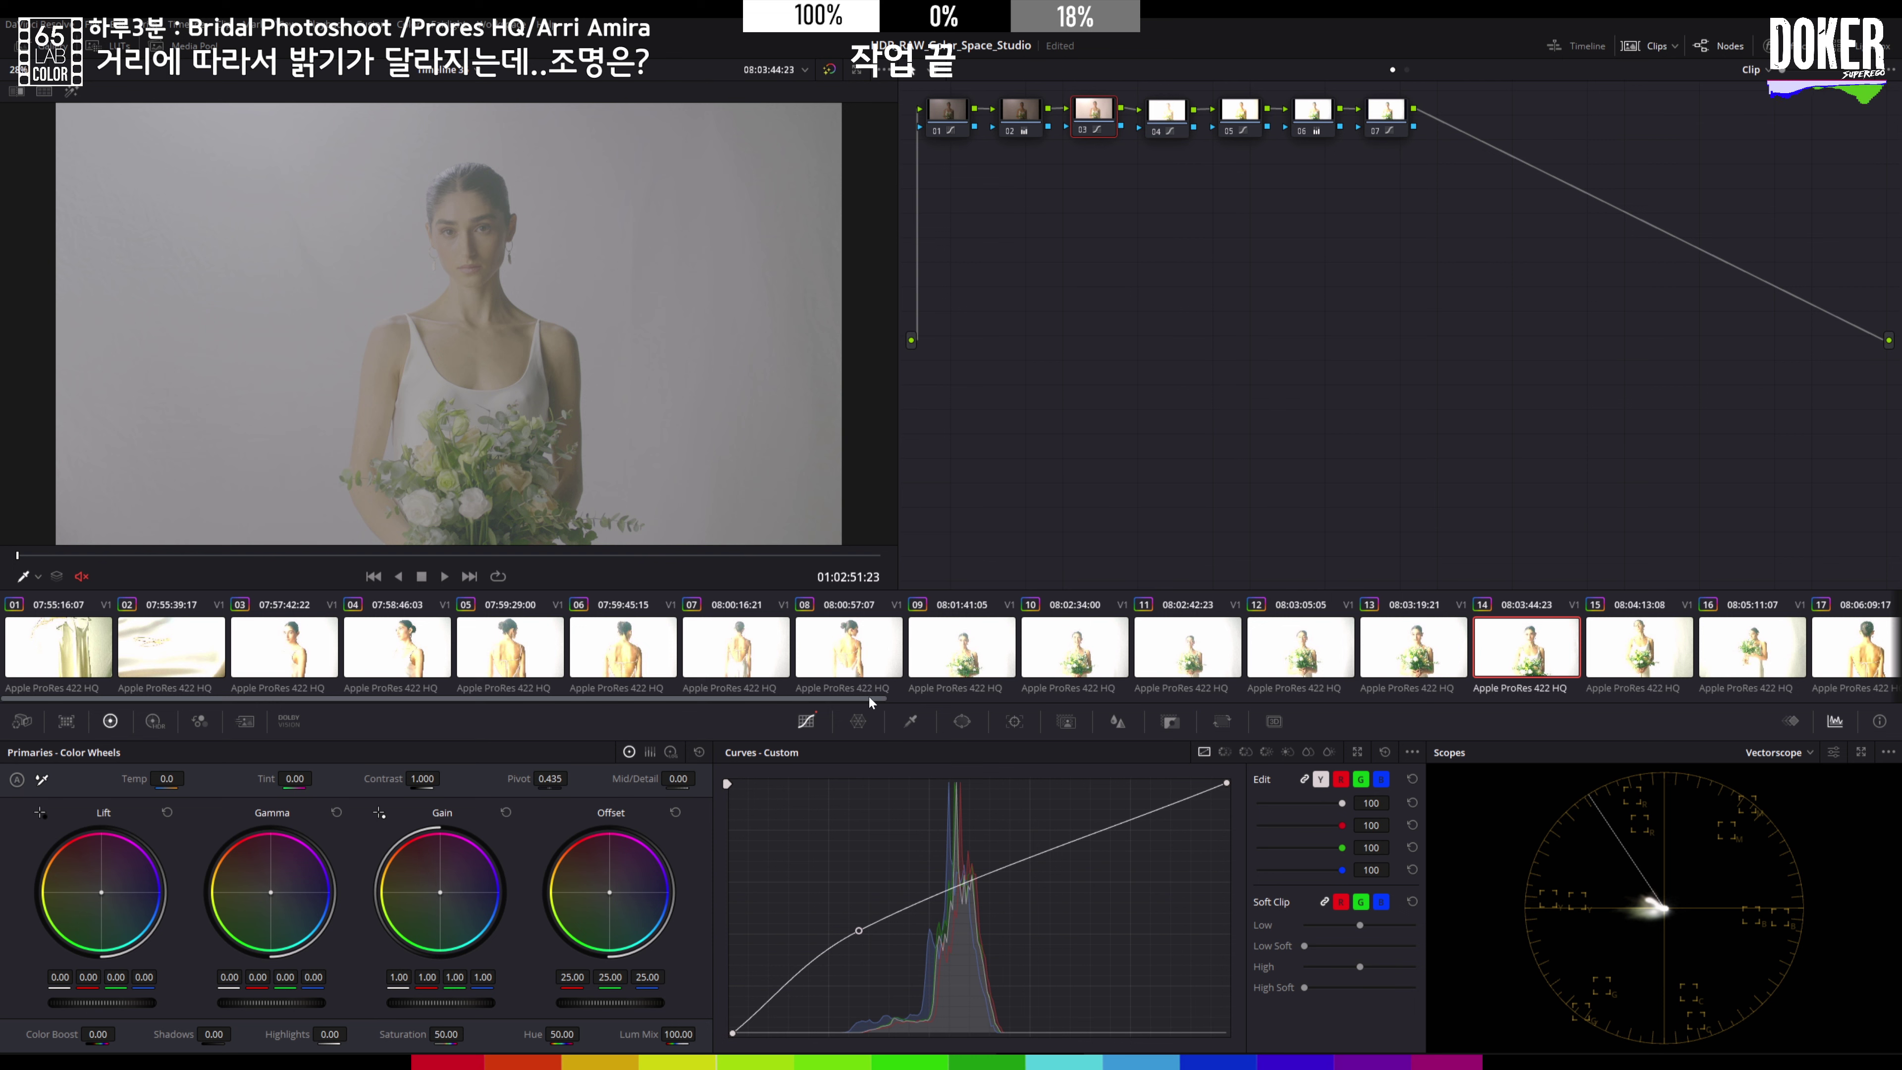
drag(869, 697, 1094, 688)
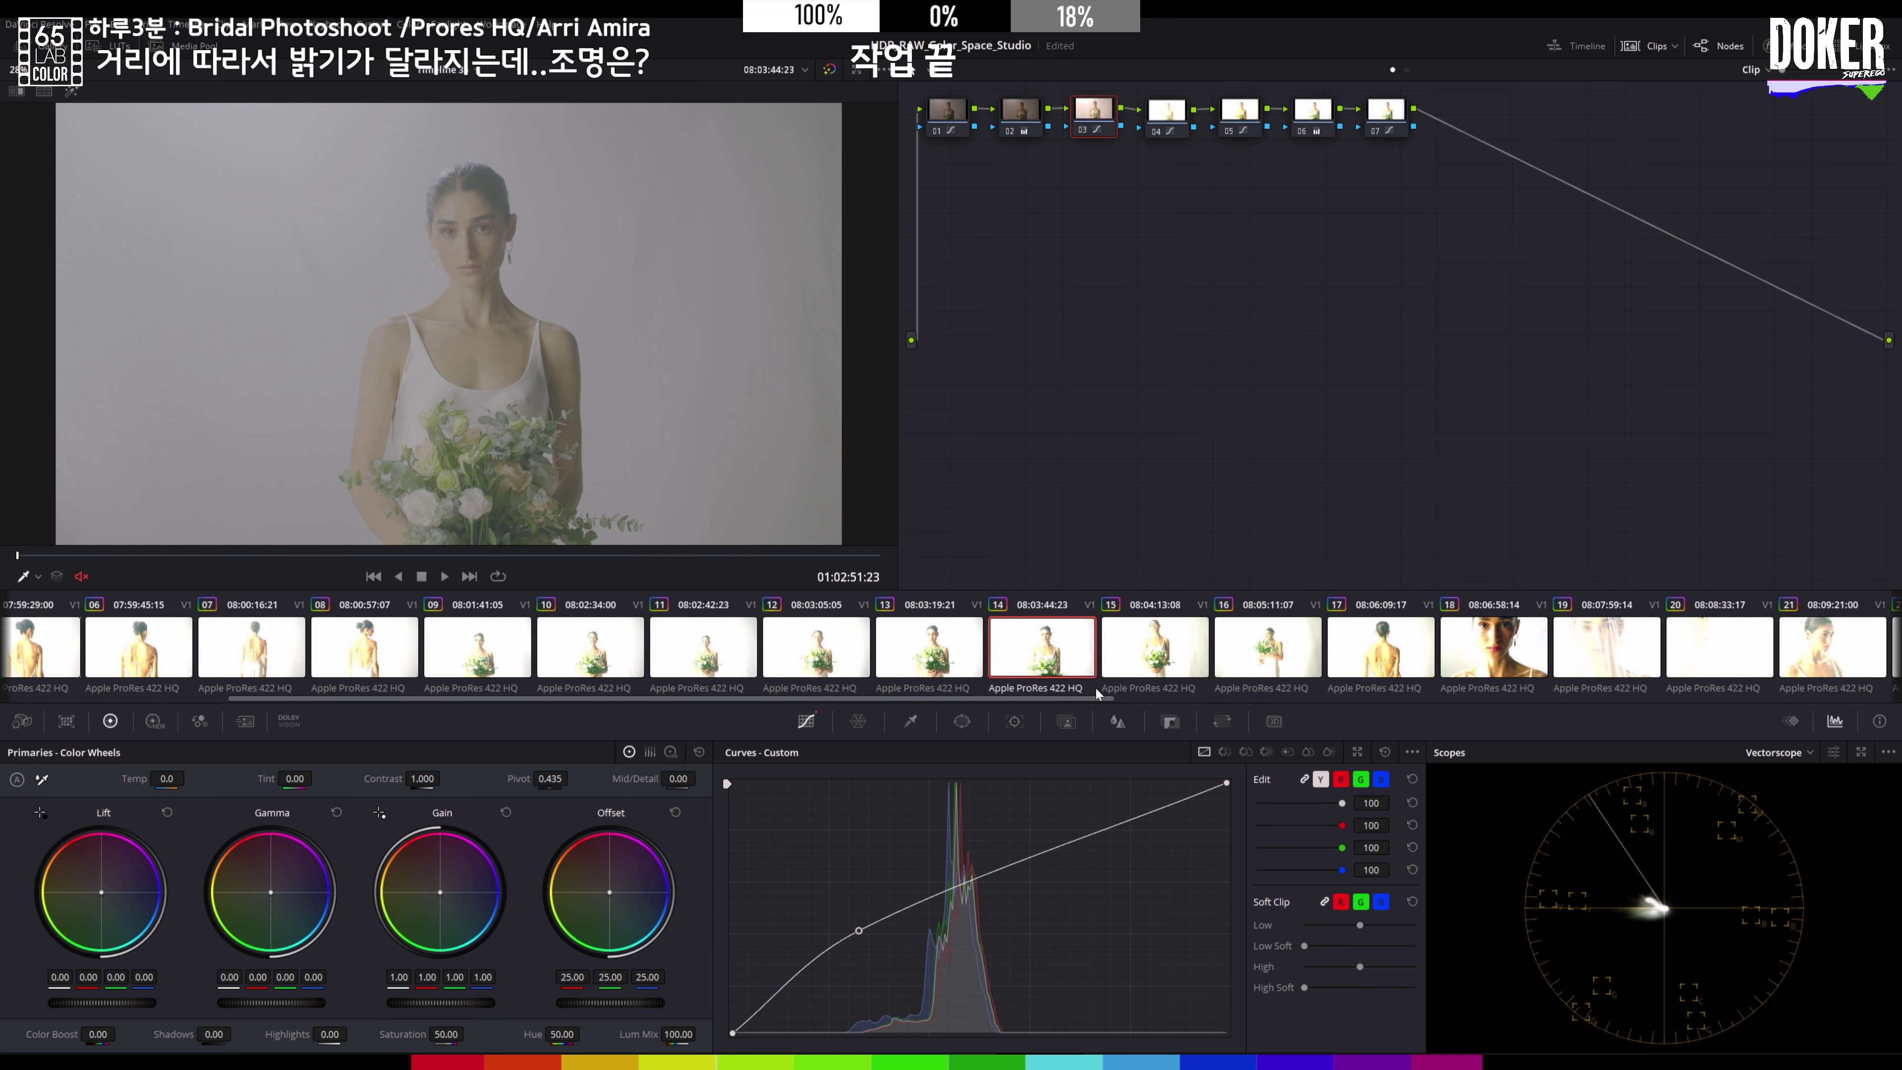
key(Down)
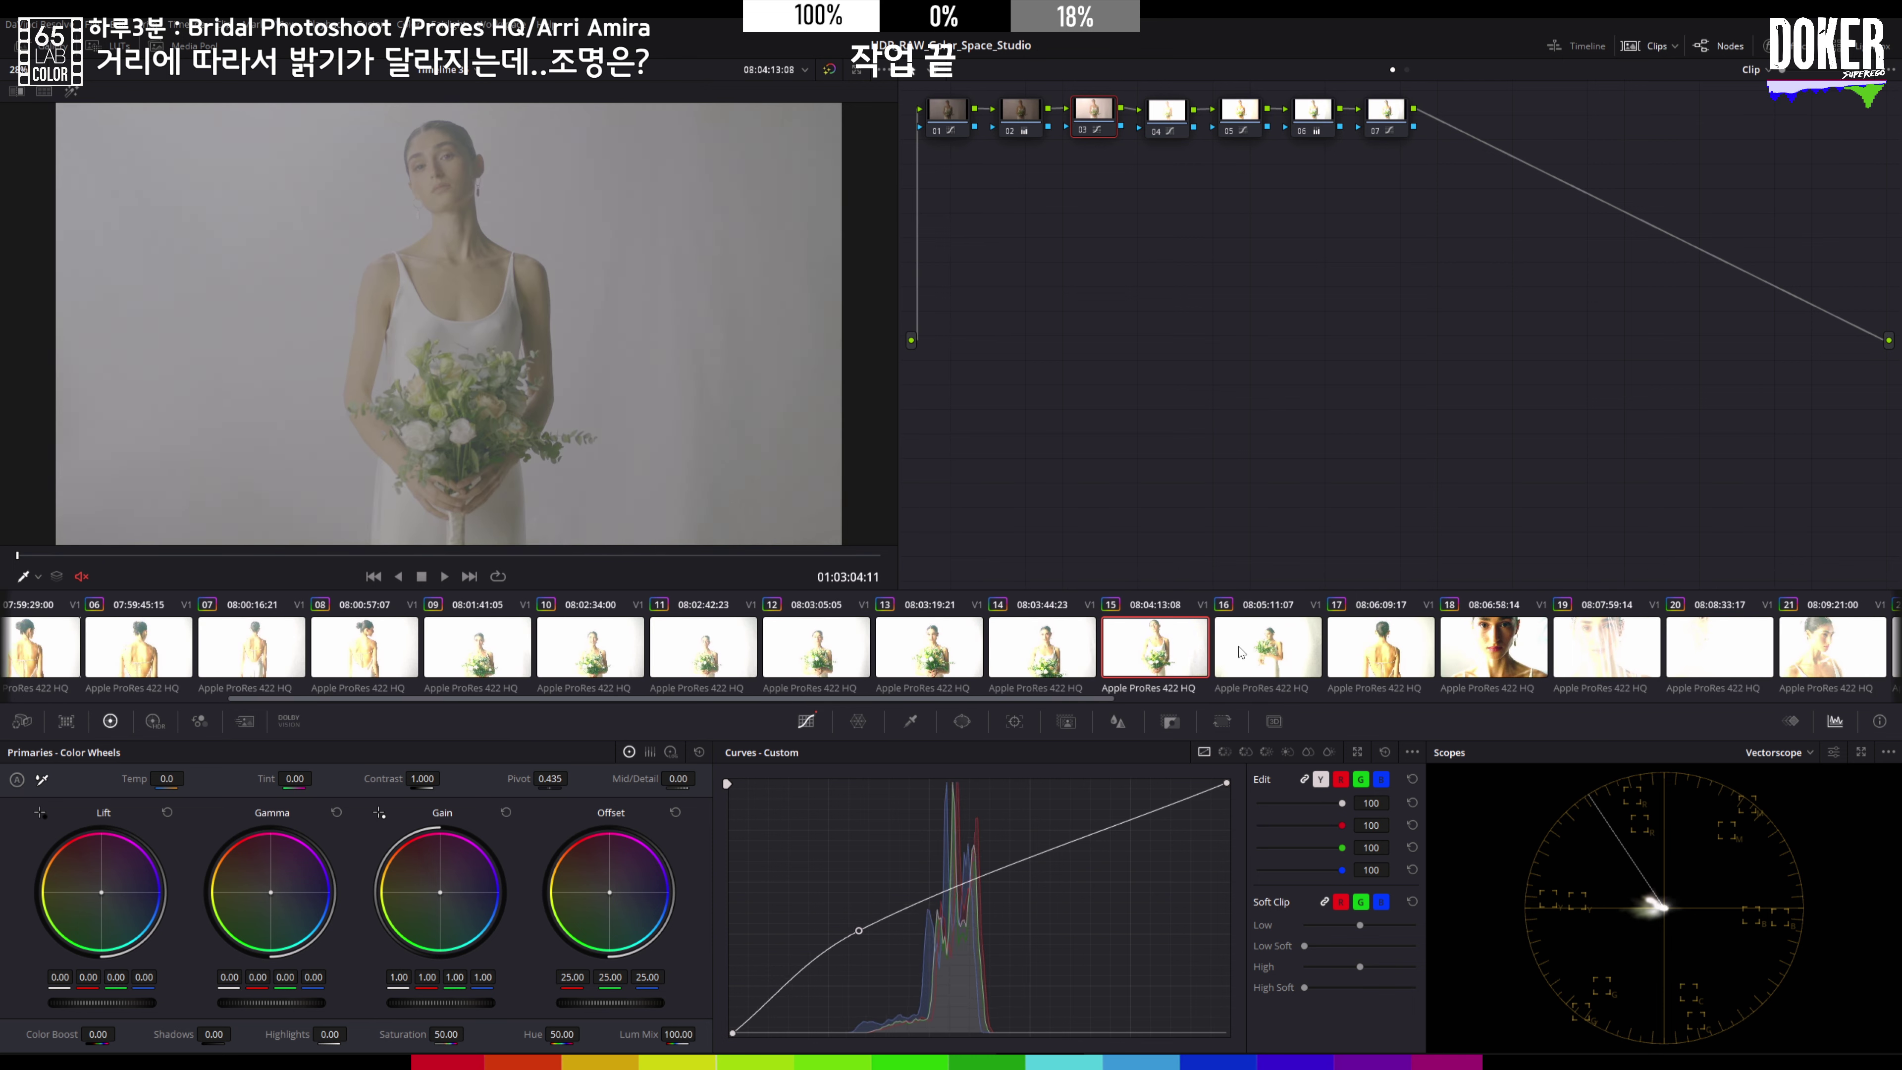
click(1237, 652)
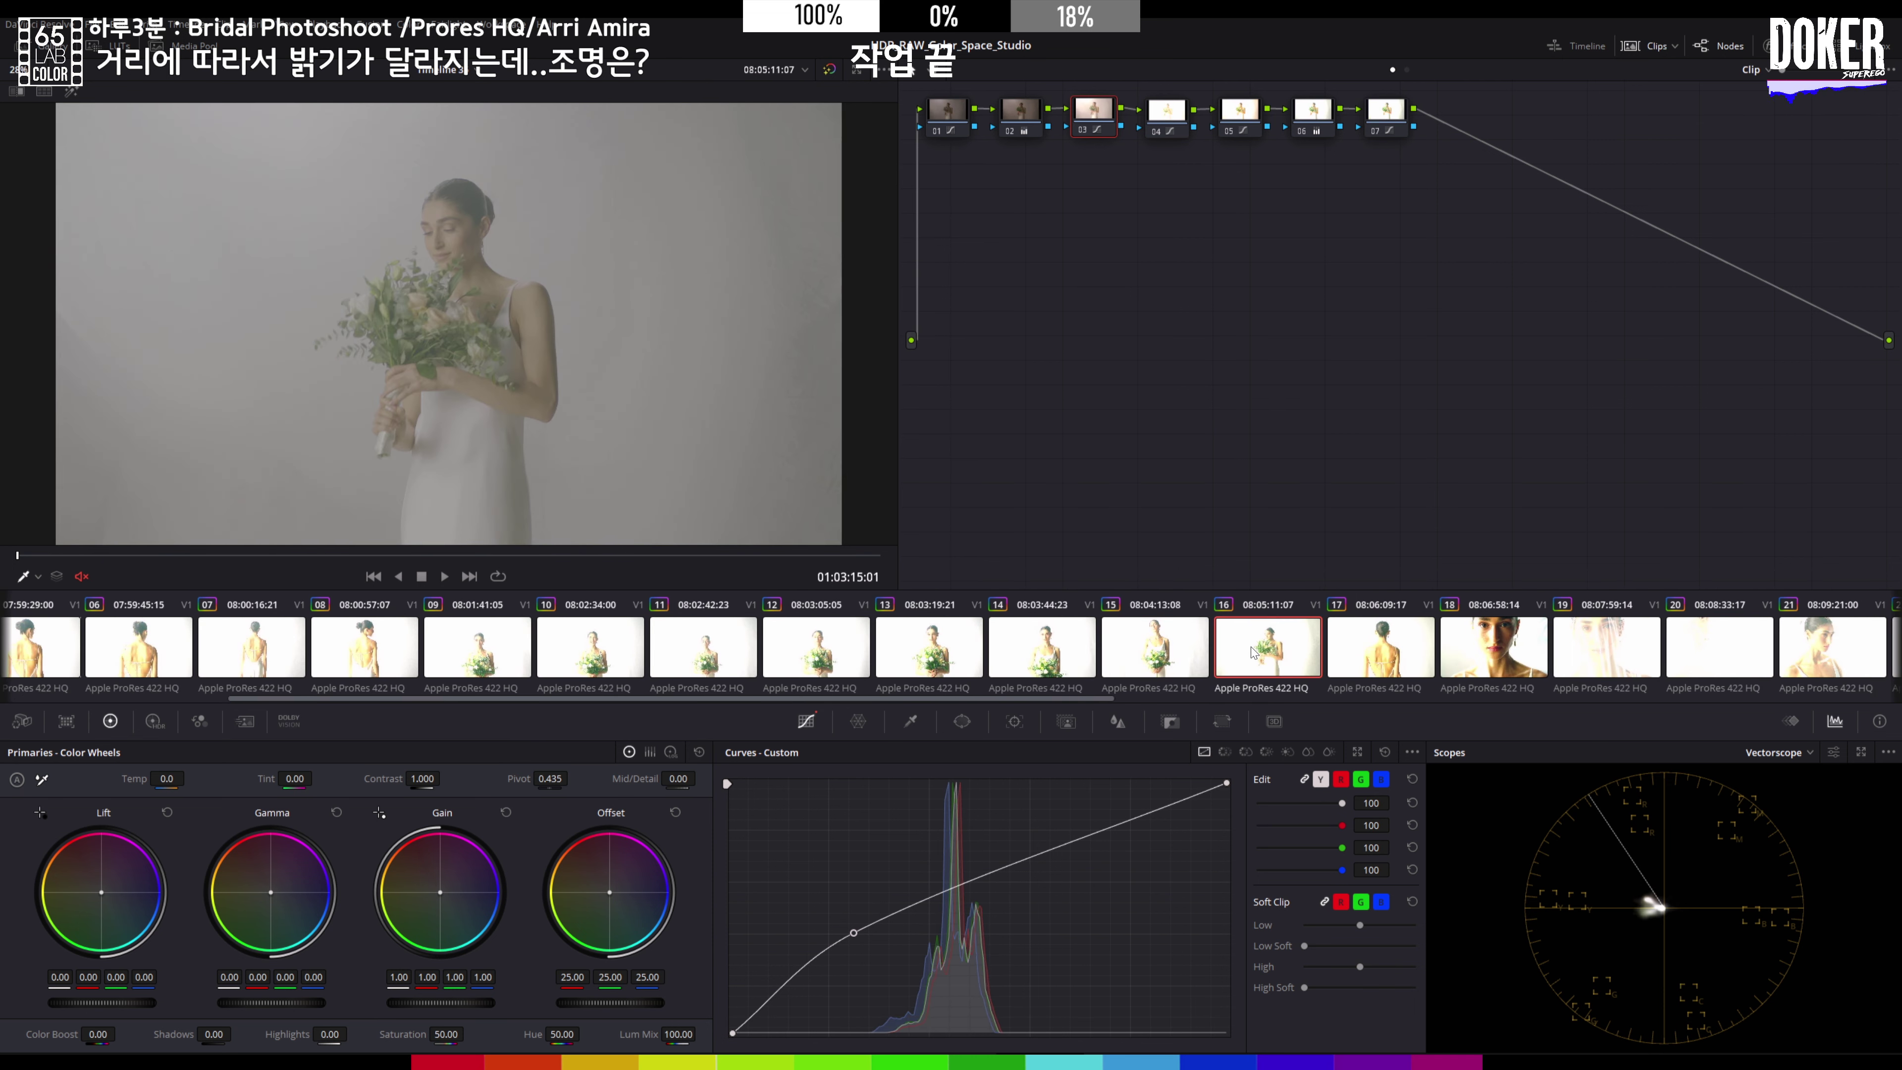
click(1341, 669)
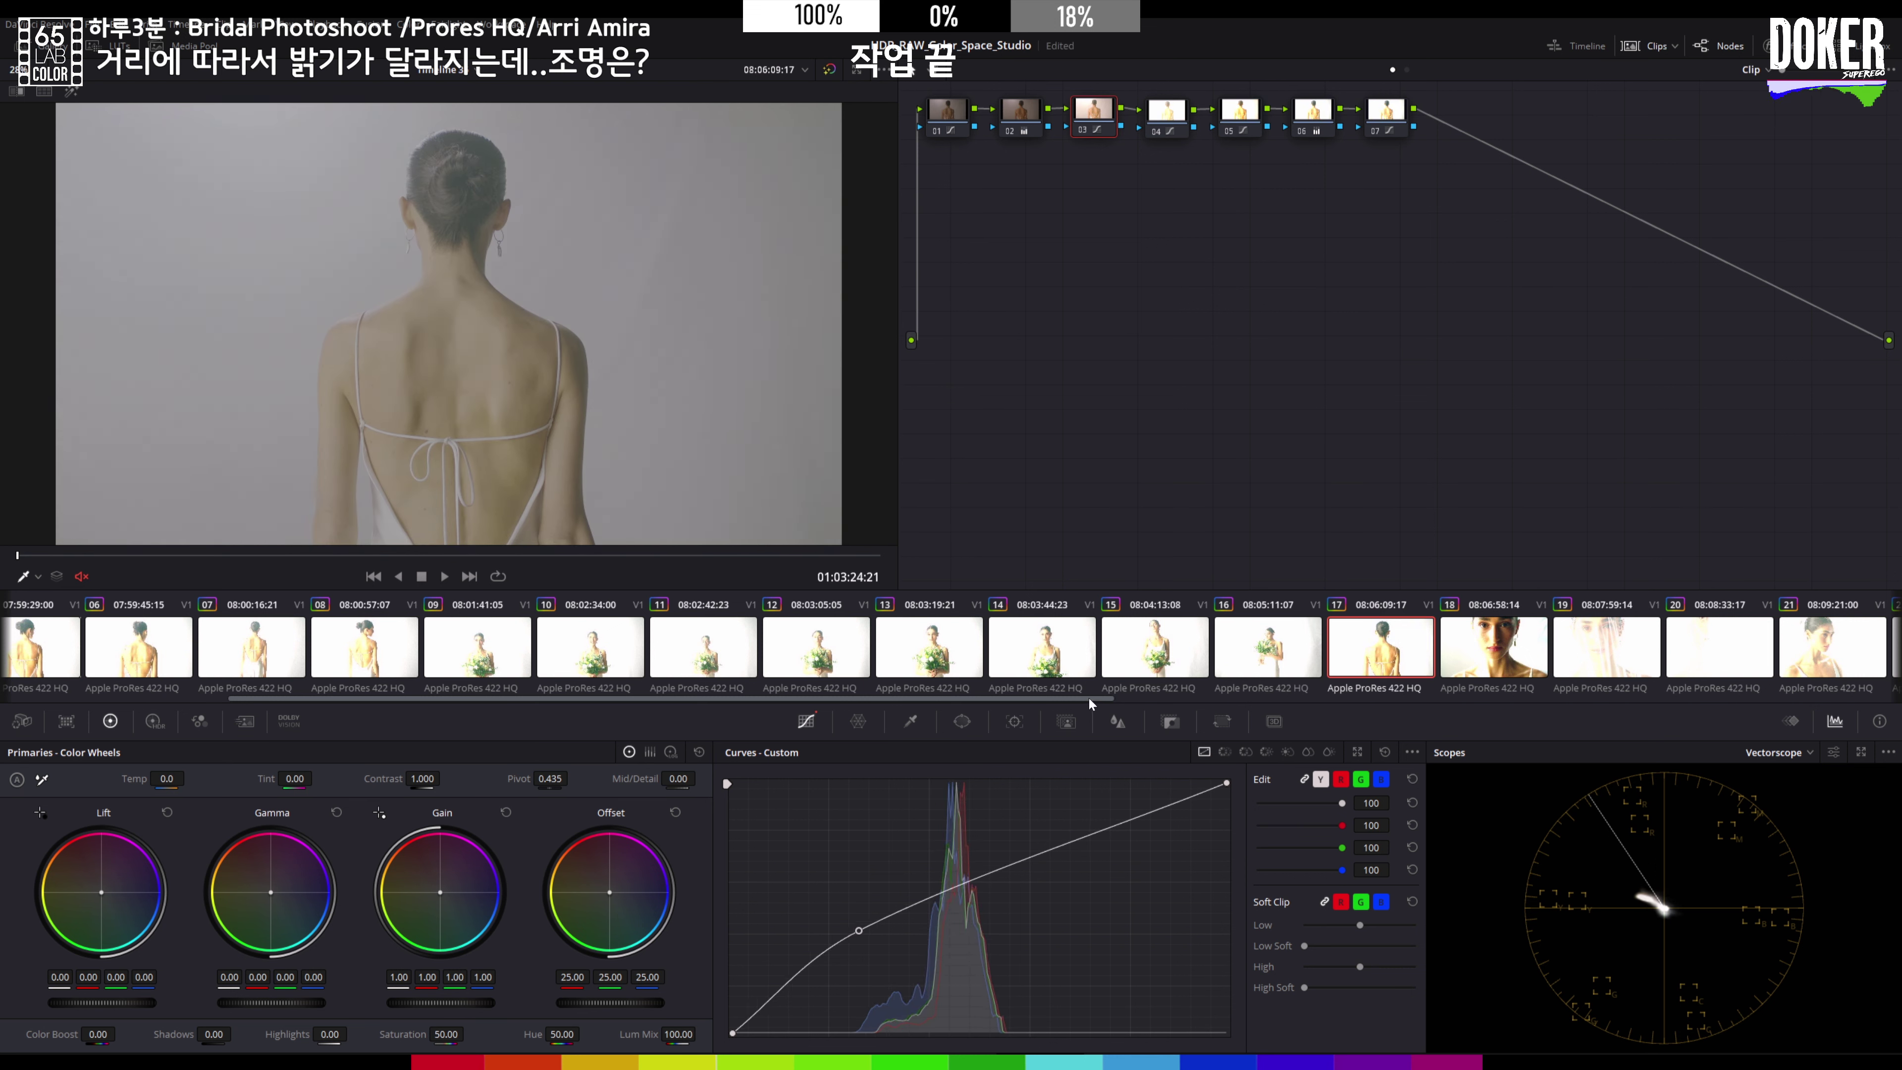
Step: Brighten clip 18 by shifting node 03's curve point toward the shadows and slightly raising node 04's curve point
drag(1090, 699, 1263, 697)
click(1075, 652)
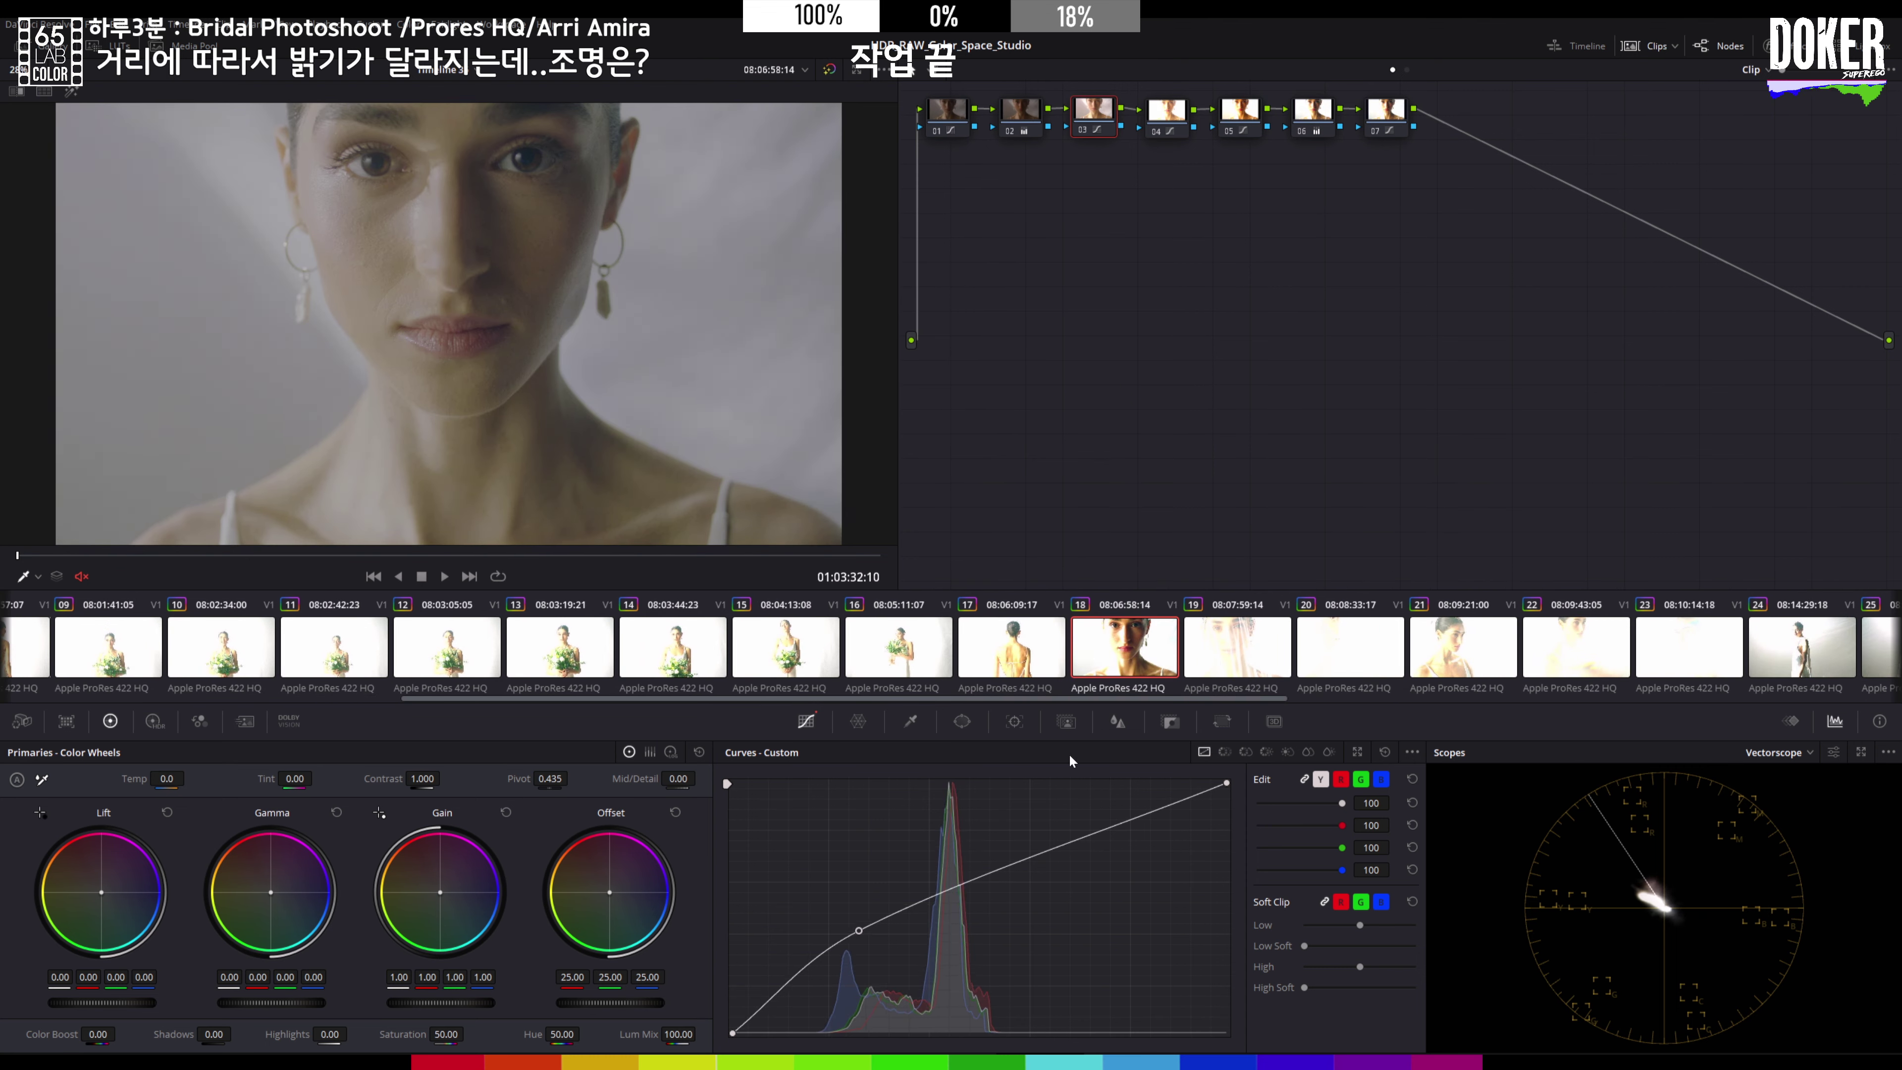
drag(861, 937, 839, 937)
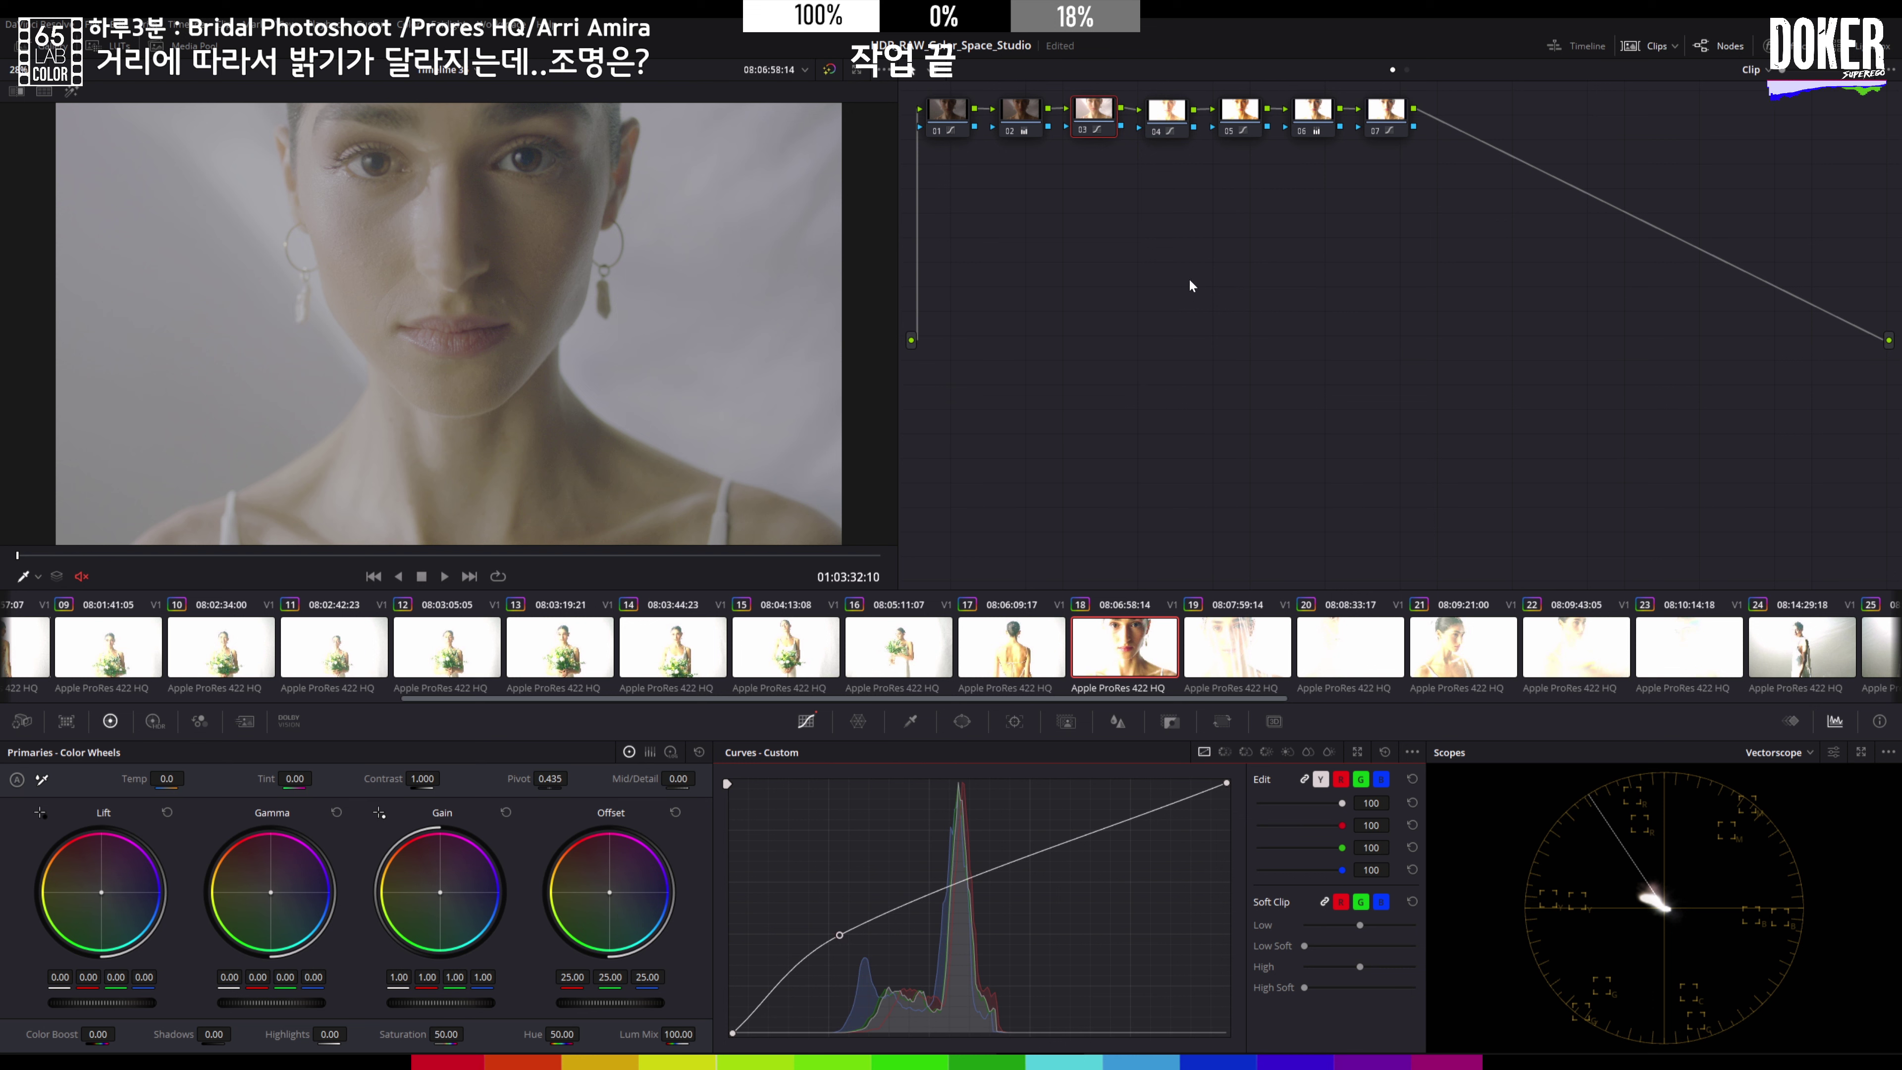
click(1176, 112)
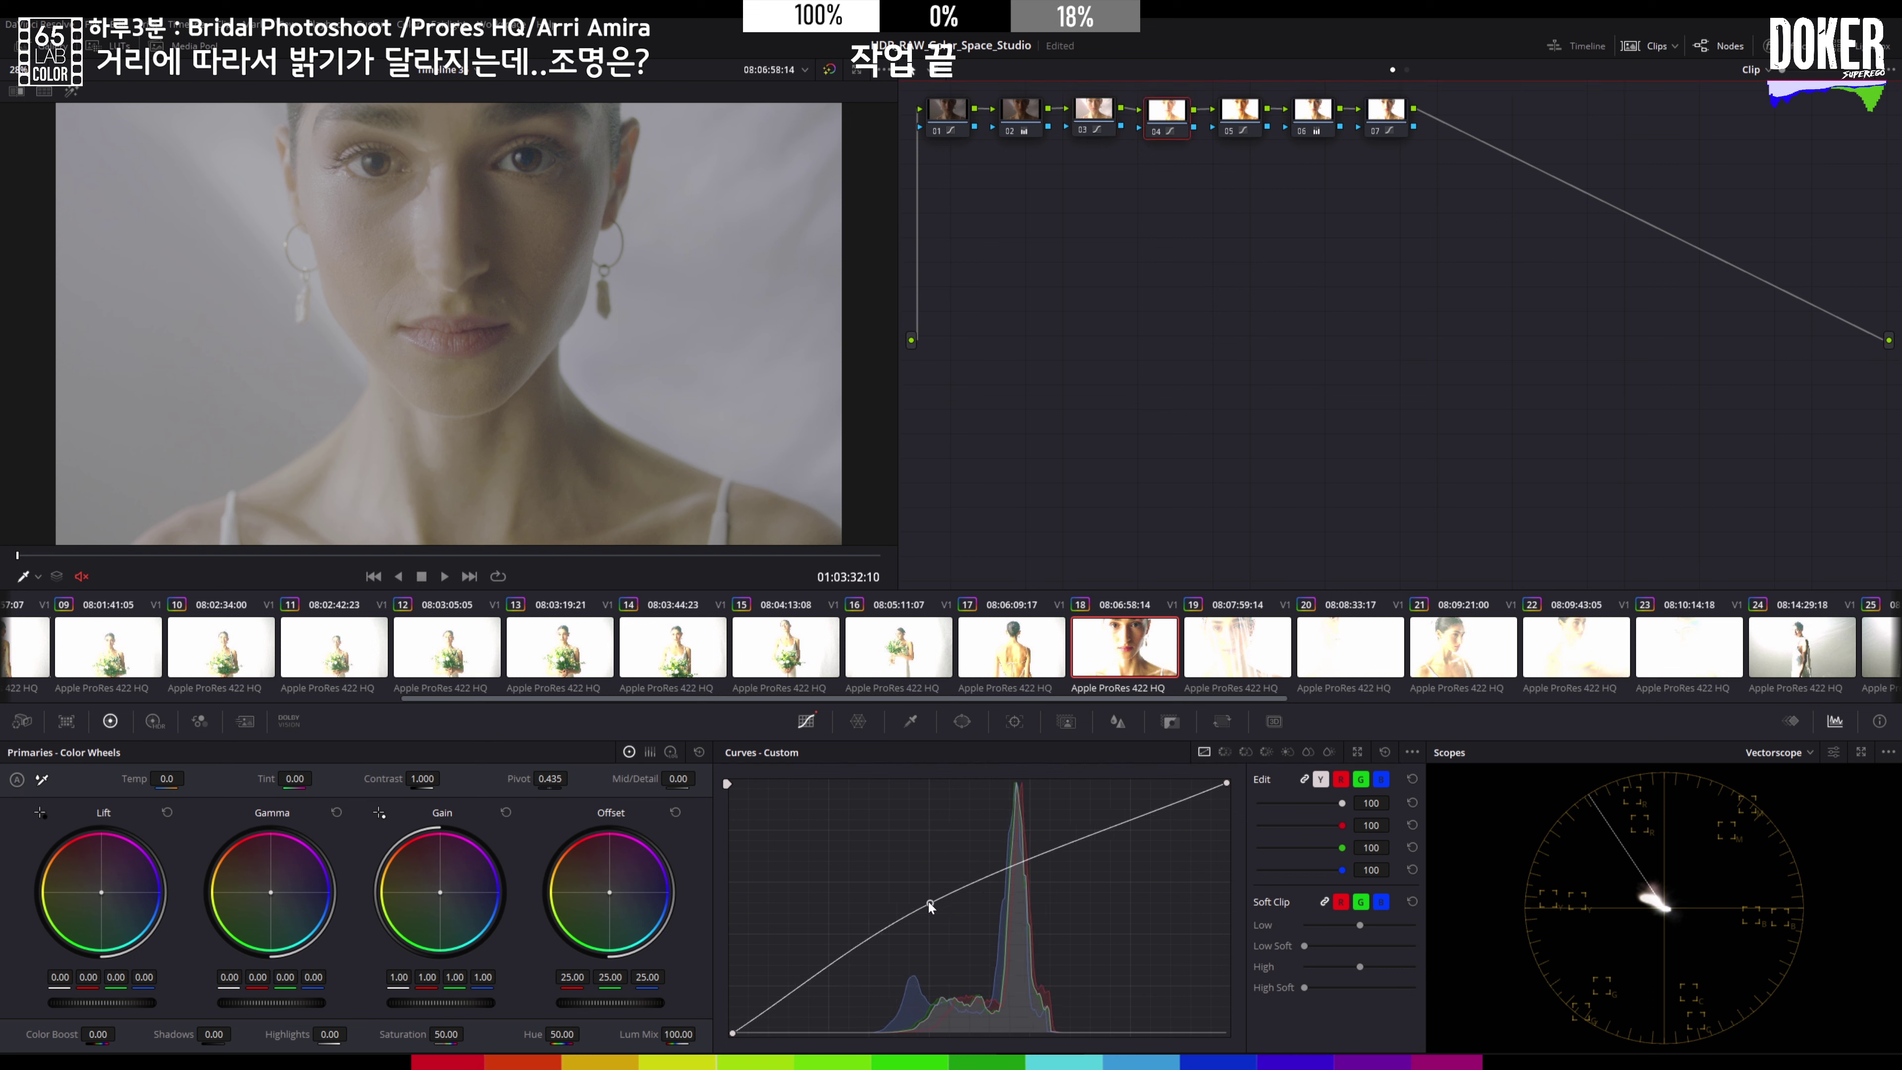
drag(929, 903, 938, 897)
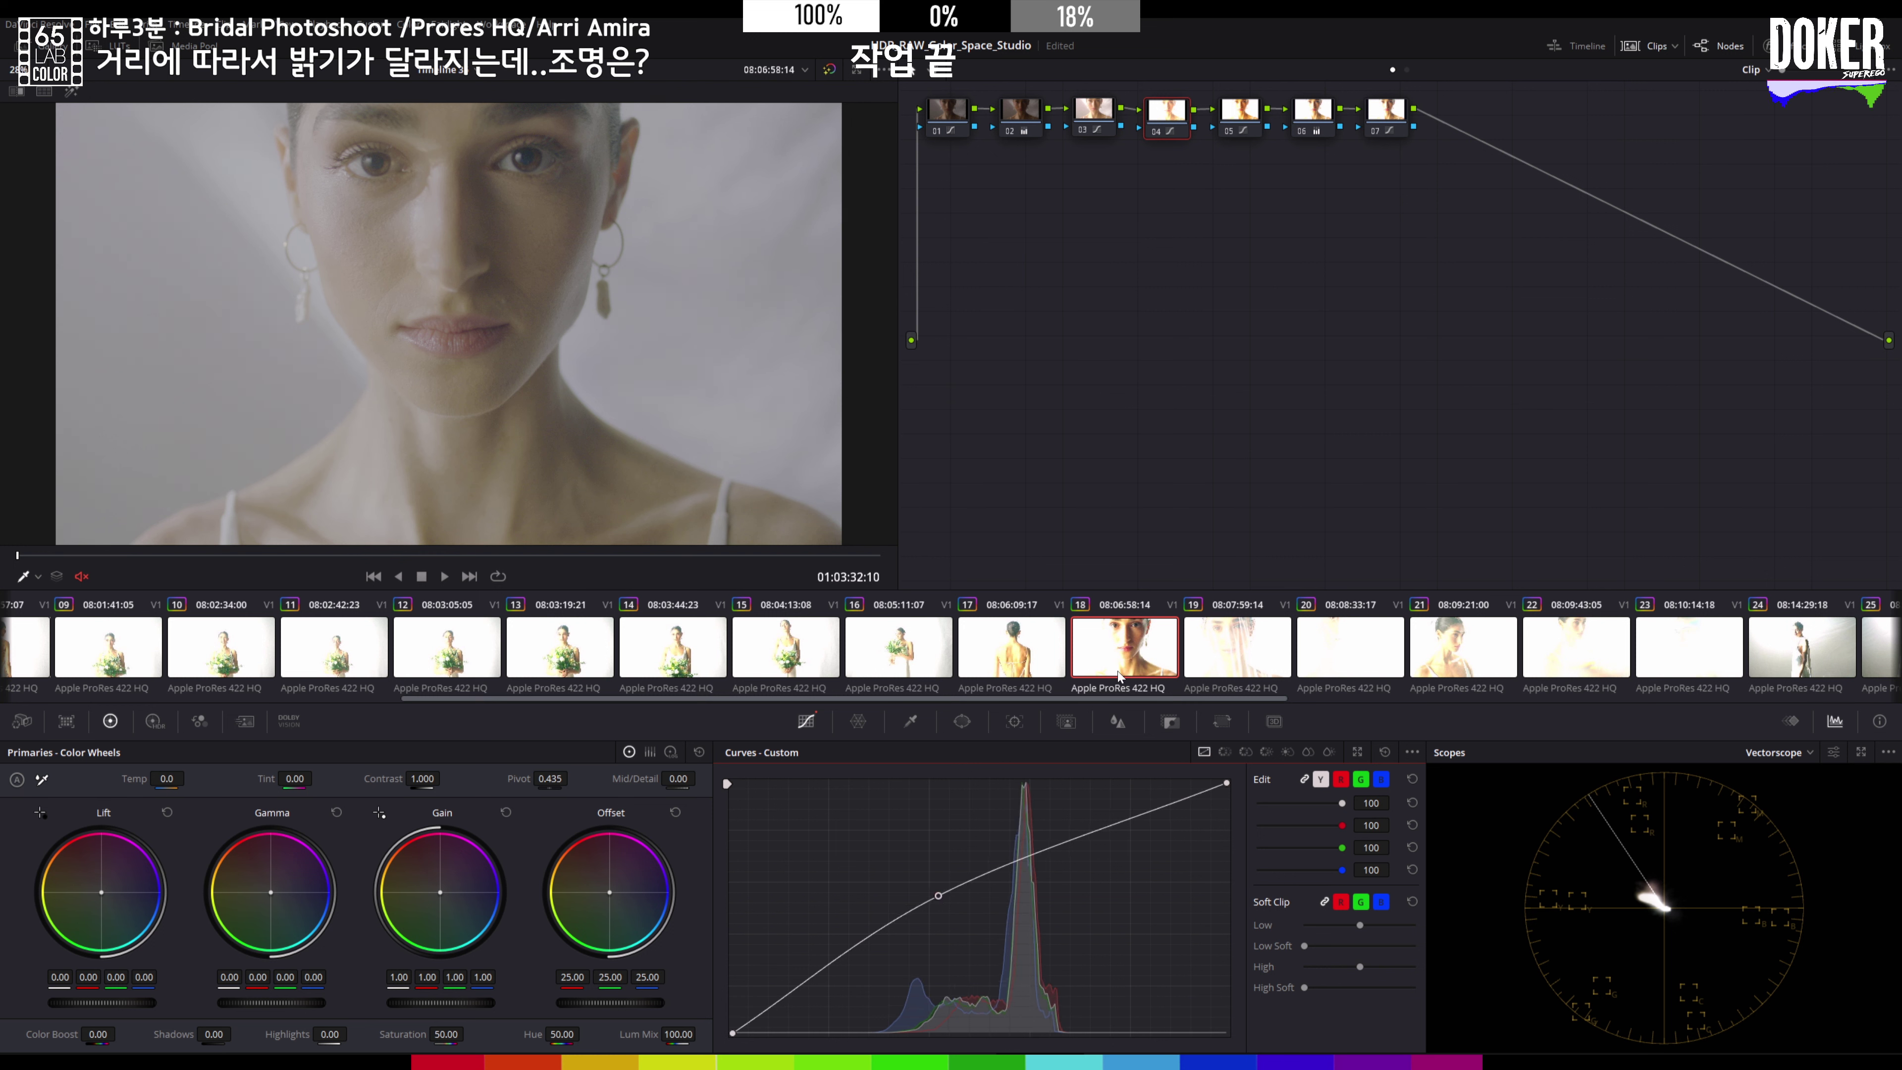
Step: Soften clip 18's contrast on node 05's curve by moving the shadow point further down-left and the highlight point further up-right
click(1249, 119)
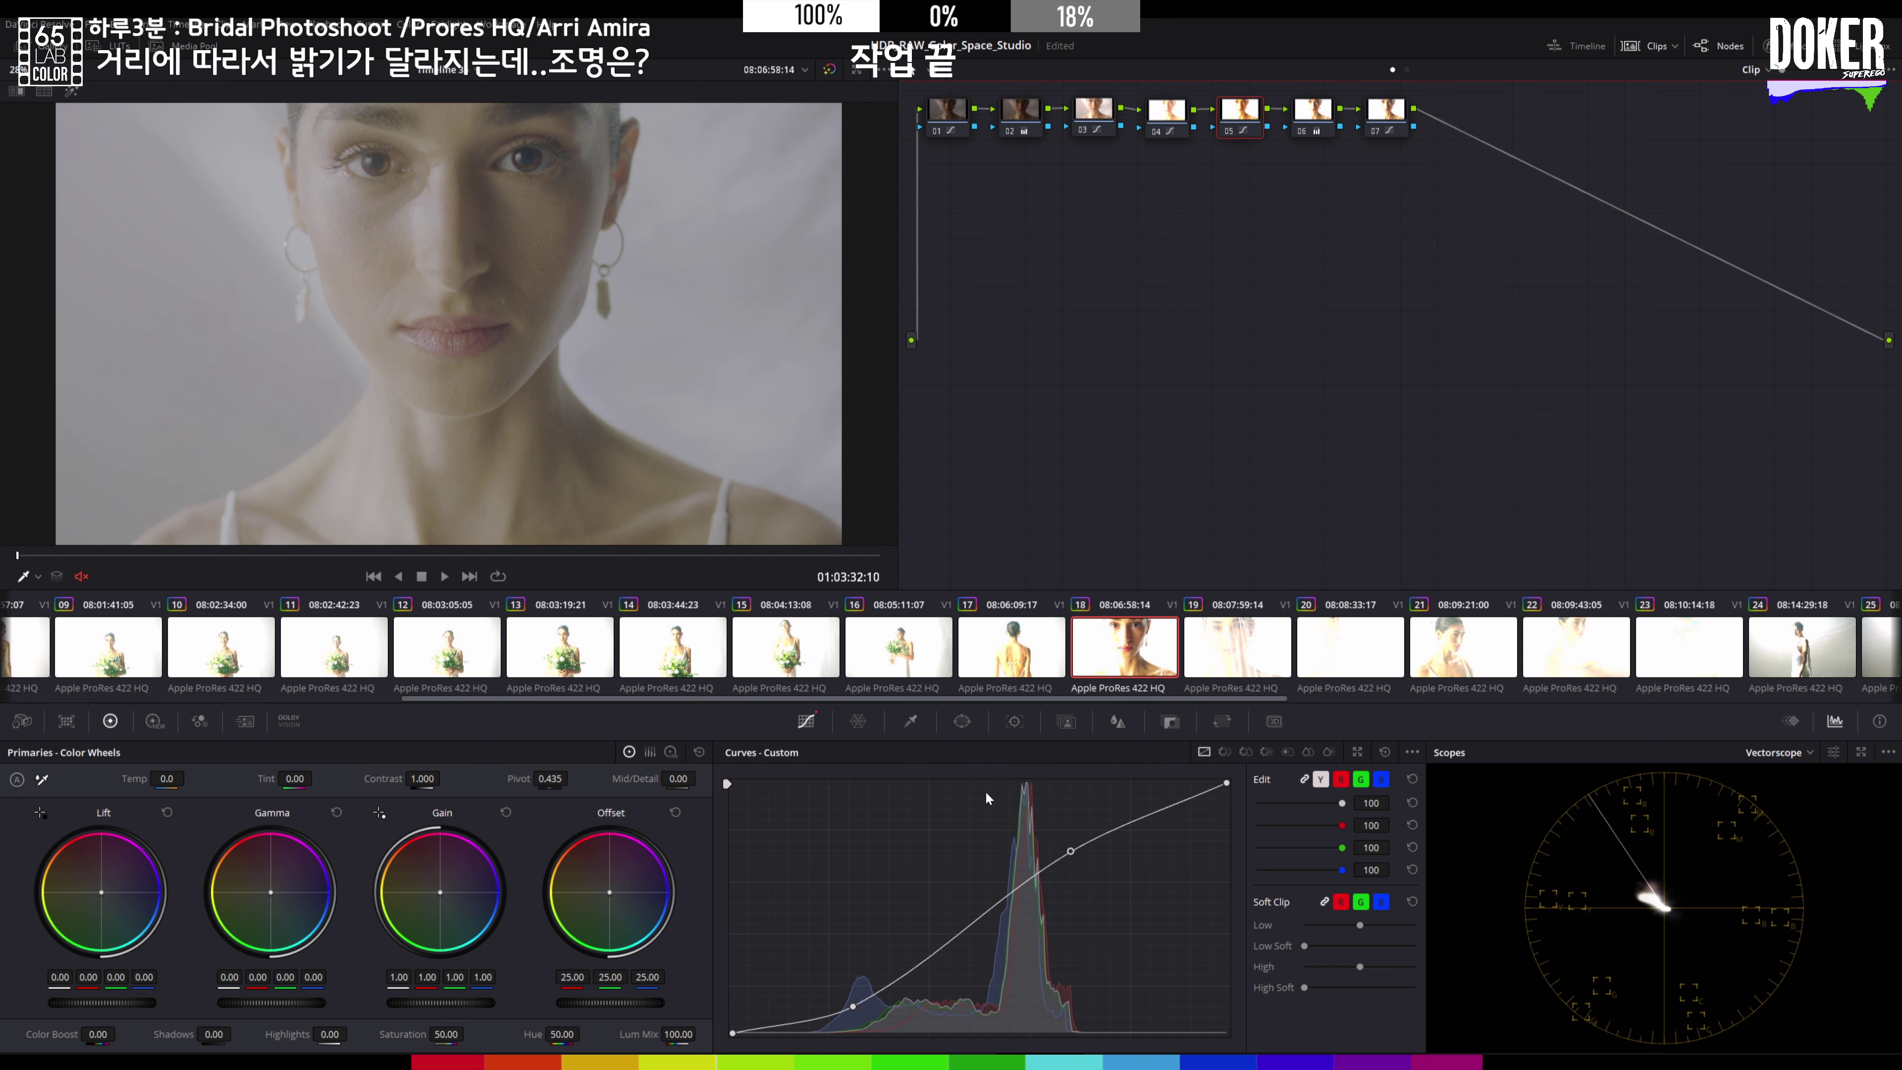
drag(844, 1003, 830, 1020)
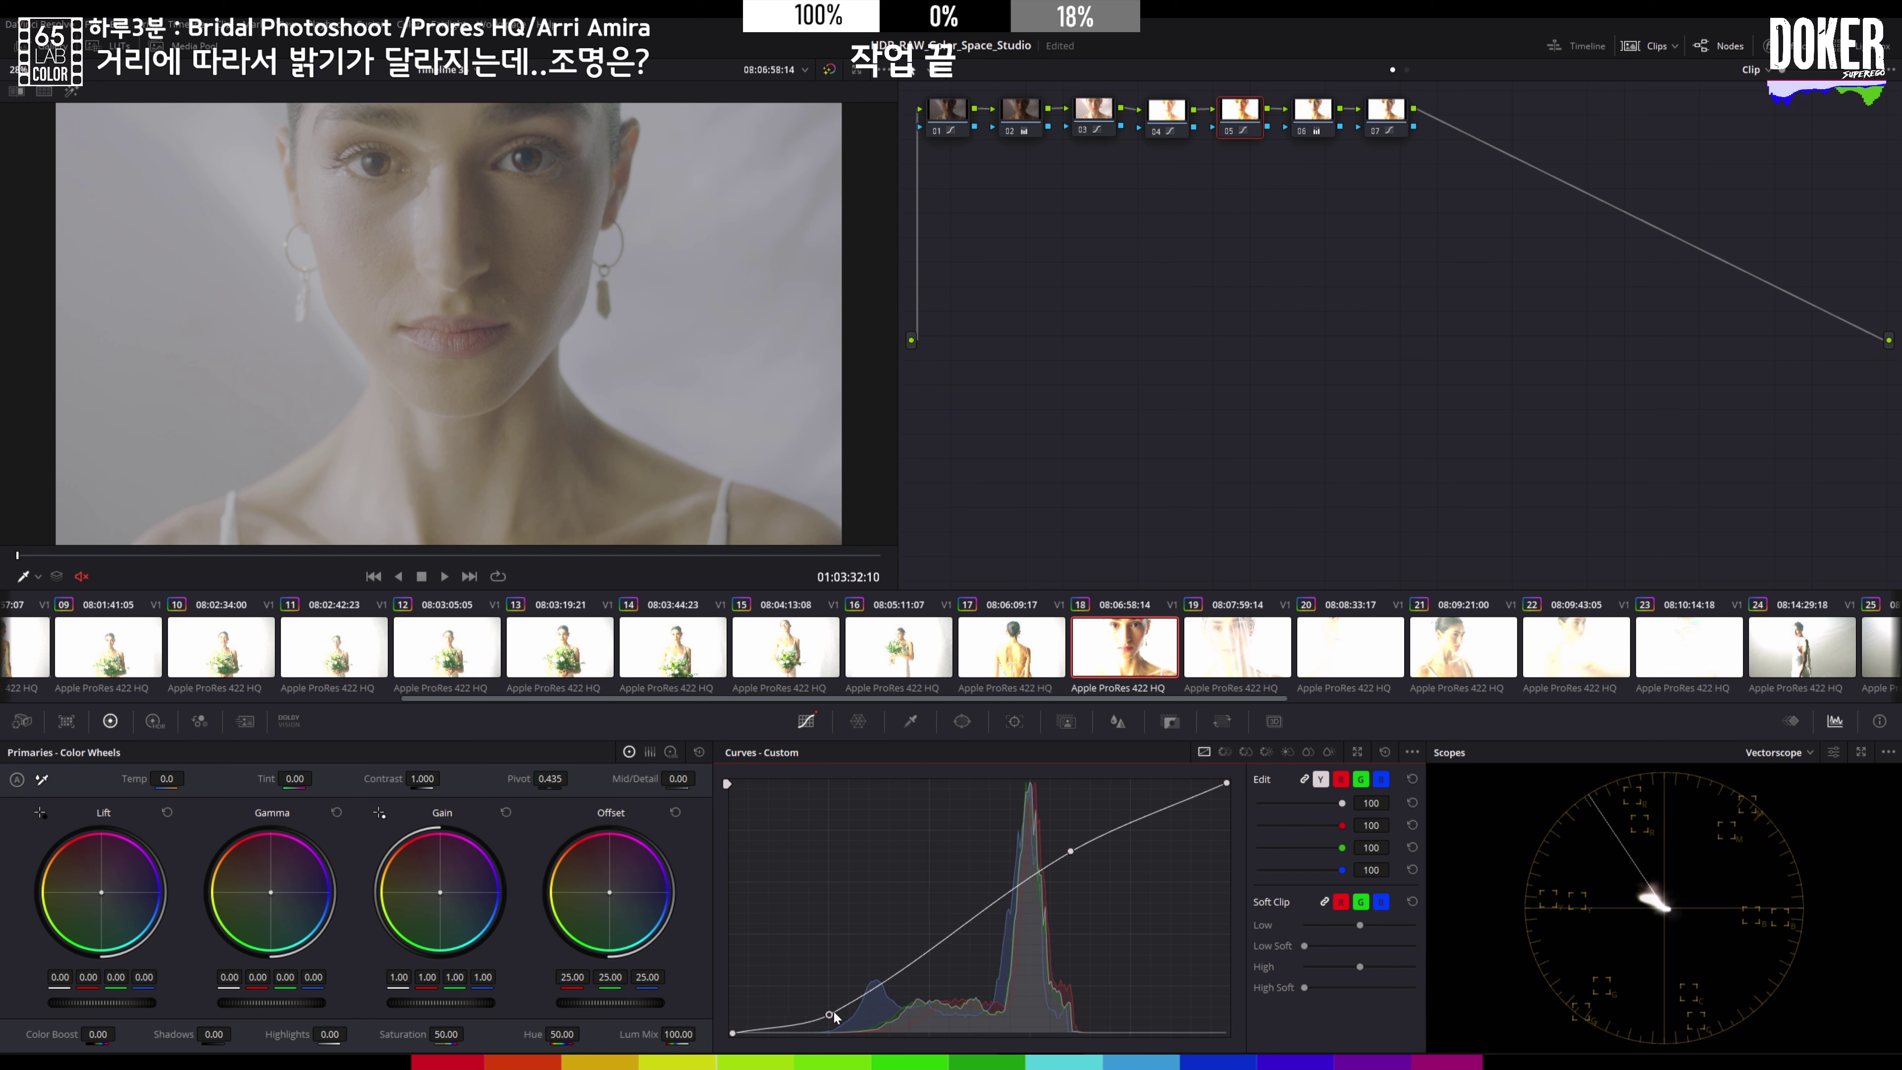
drag(1072, 850, 1098, 841)
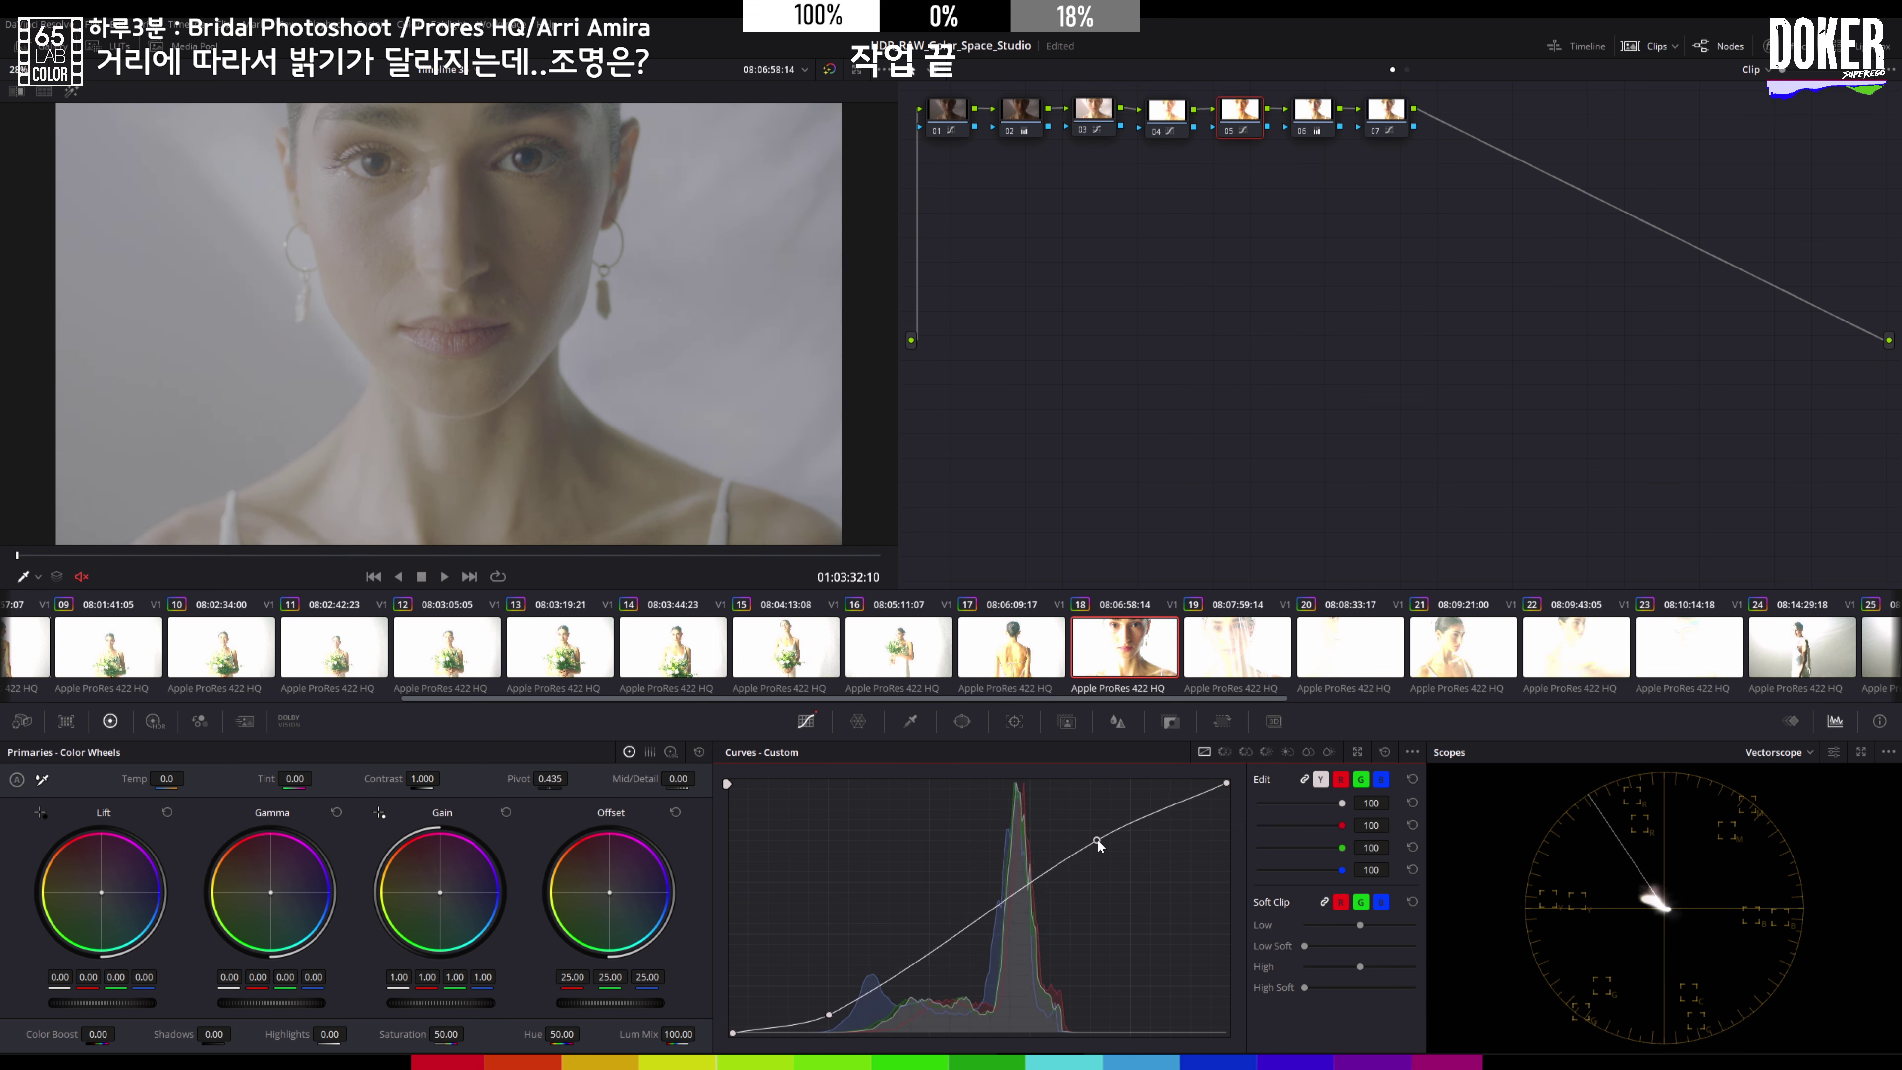
Step: Apply clip 18's grade to clips 19 and 20, and scrub through clip 20 to check it
click(1232, 652)
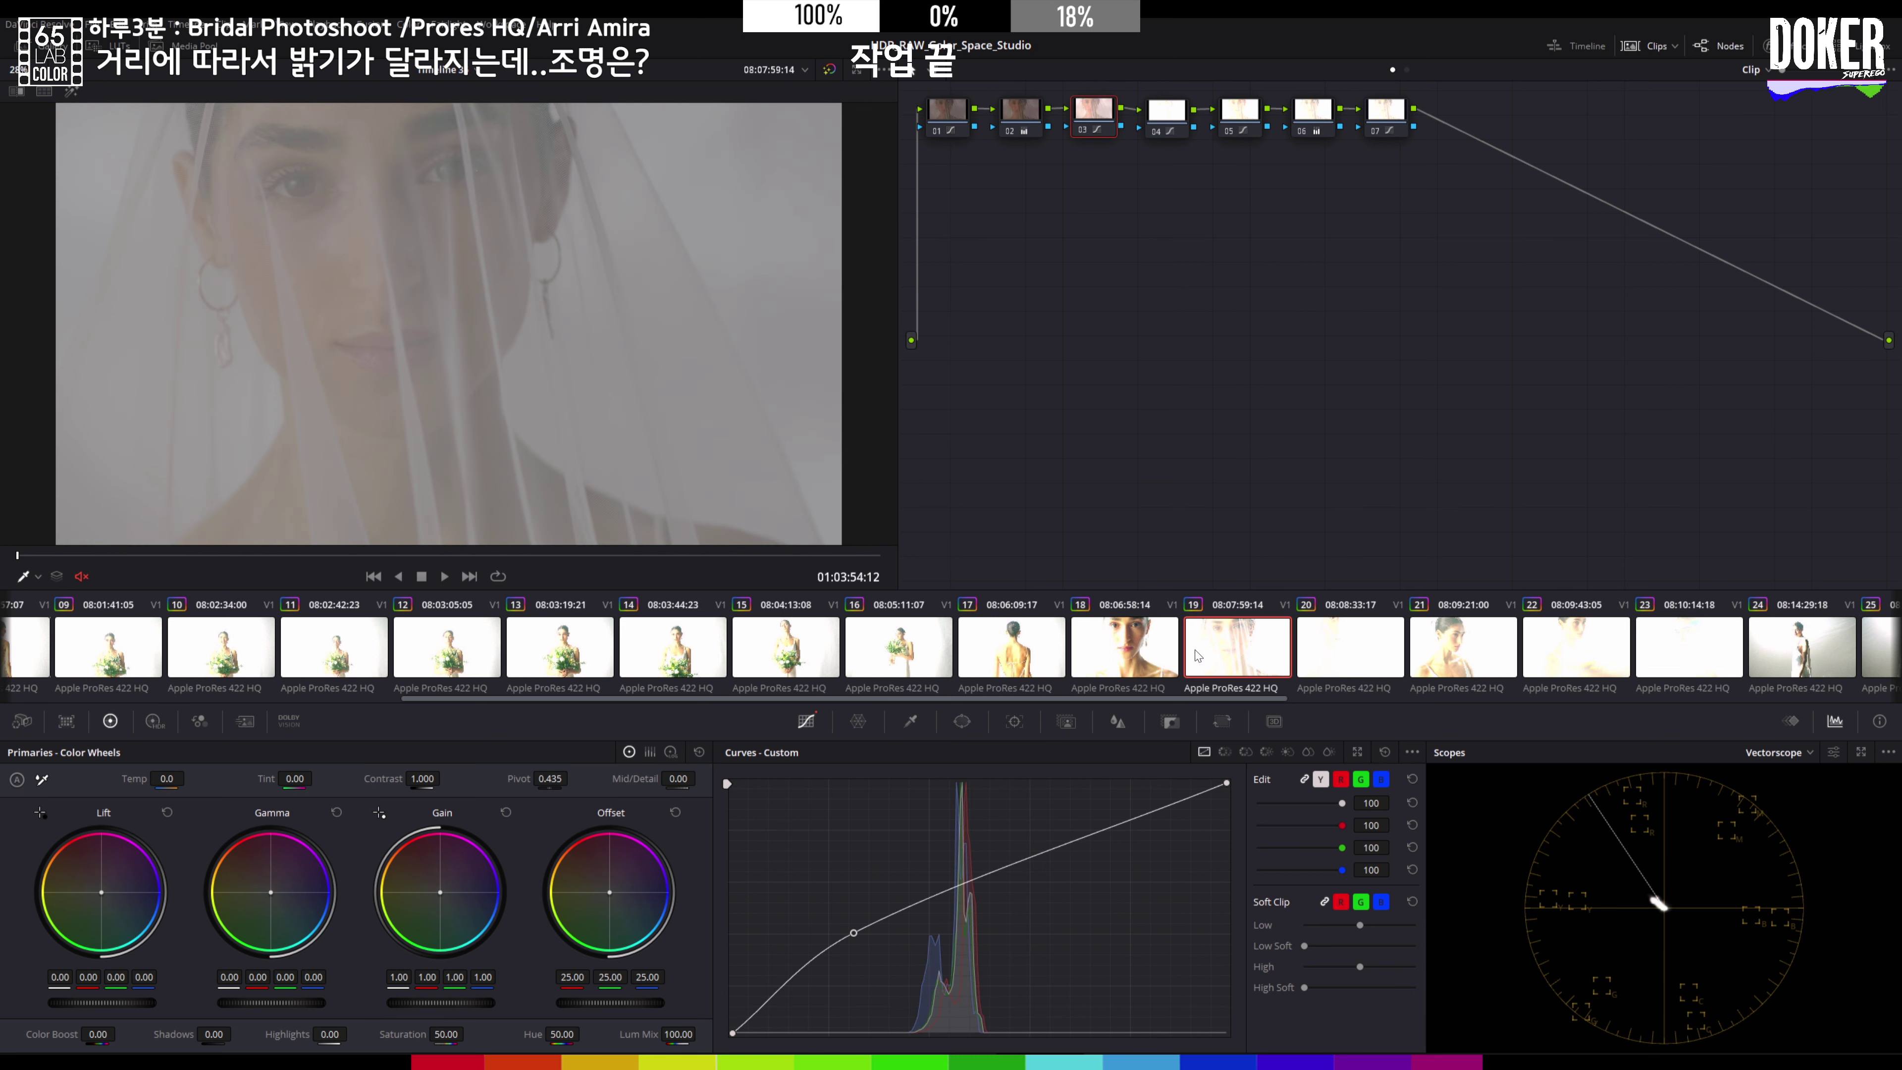
middle_click(1142, 651)
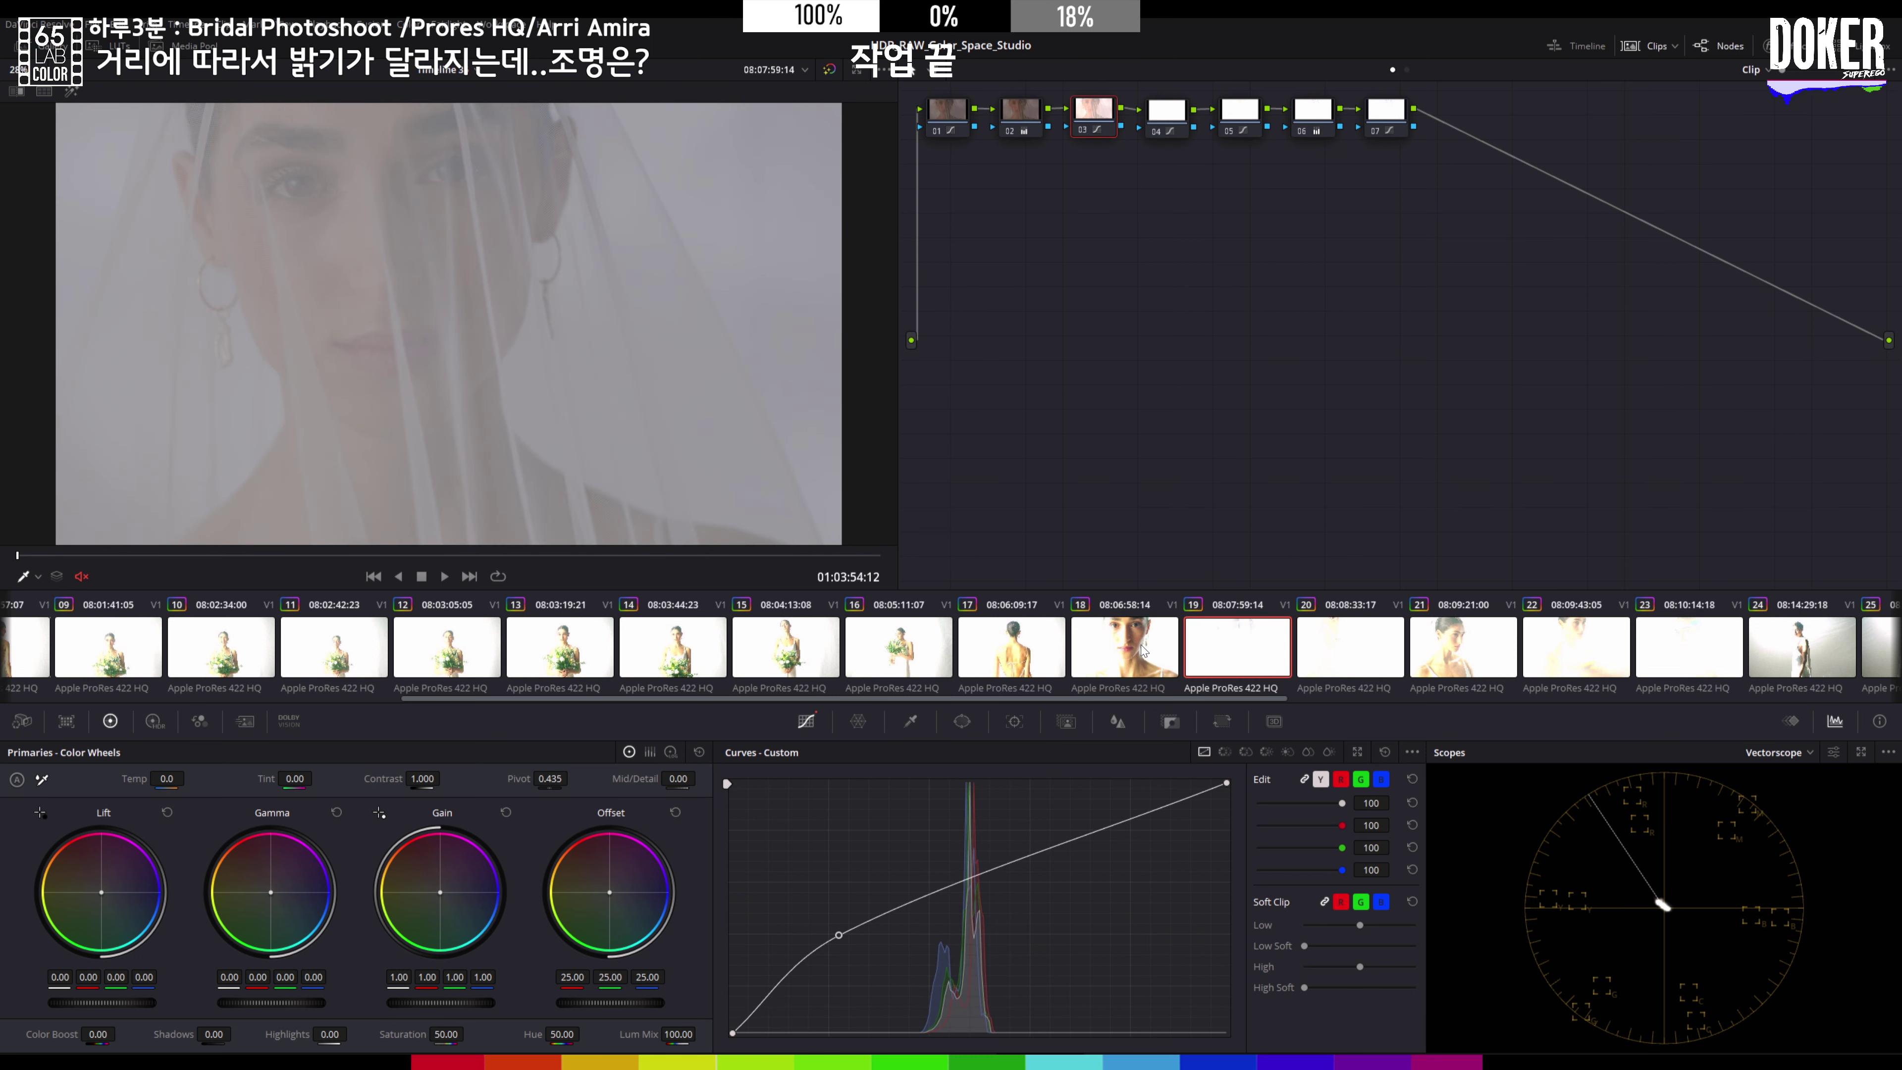
key(Down)
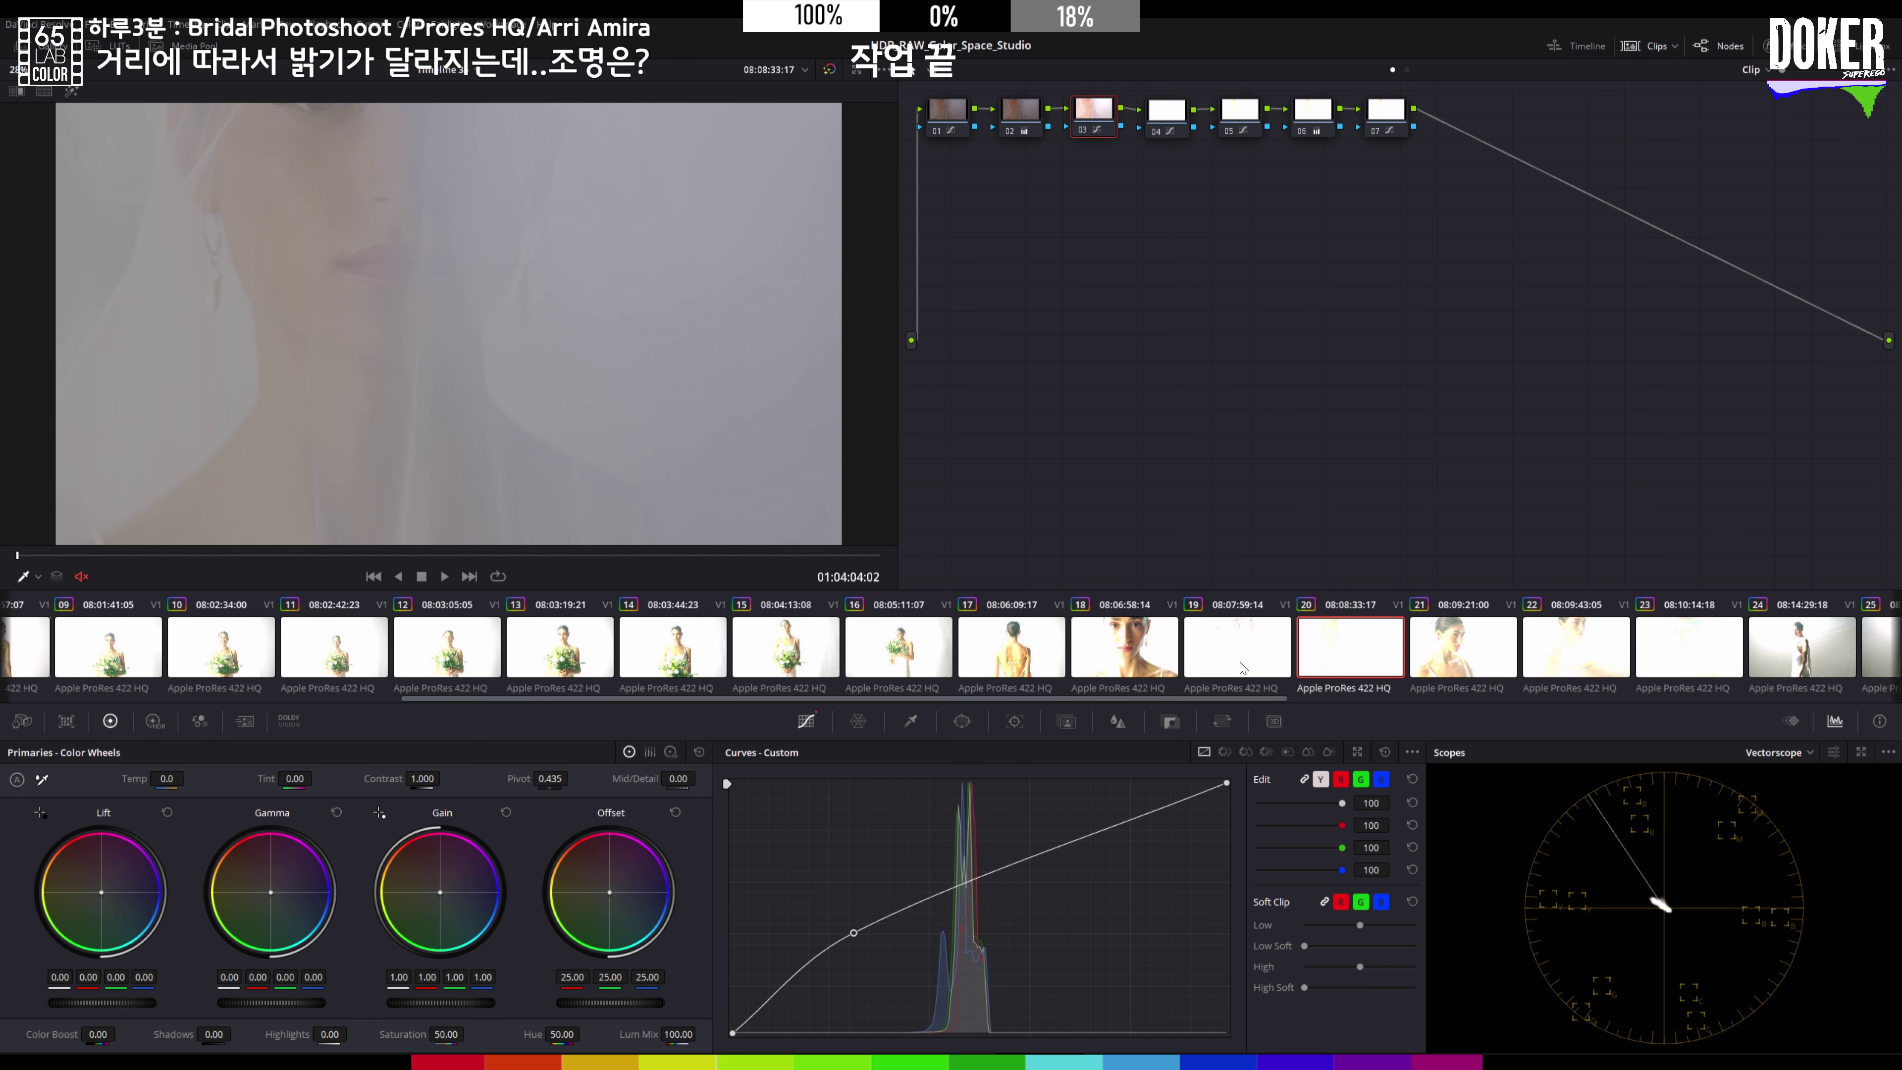
middle_click(1243, 667)
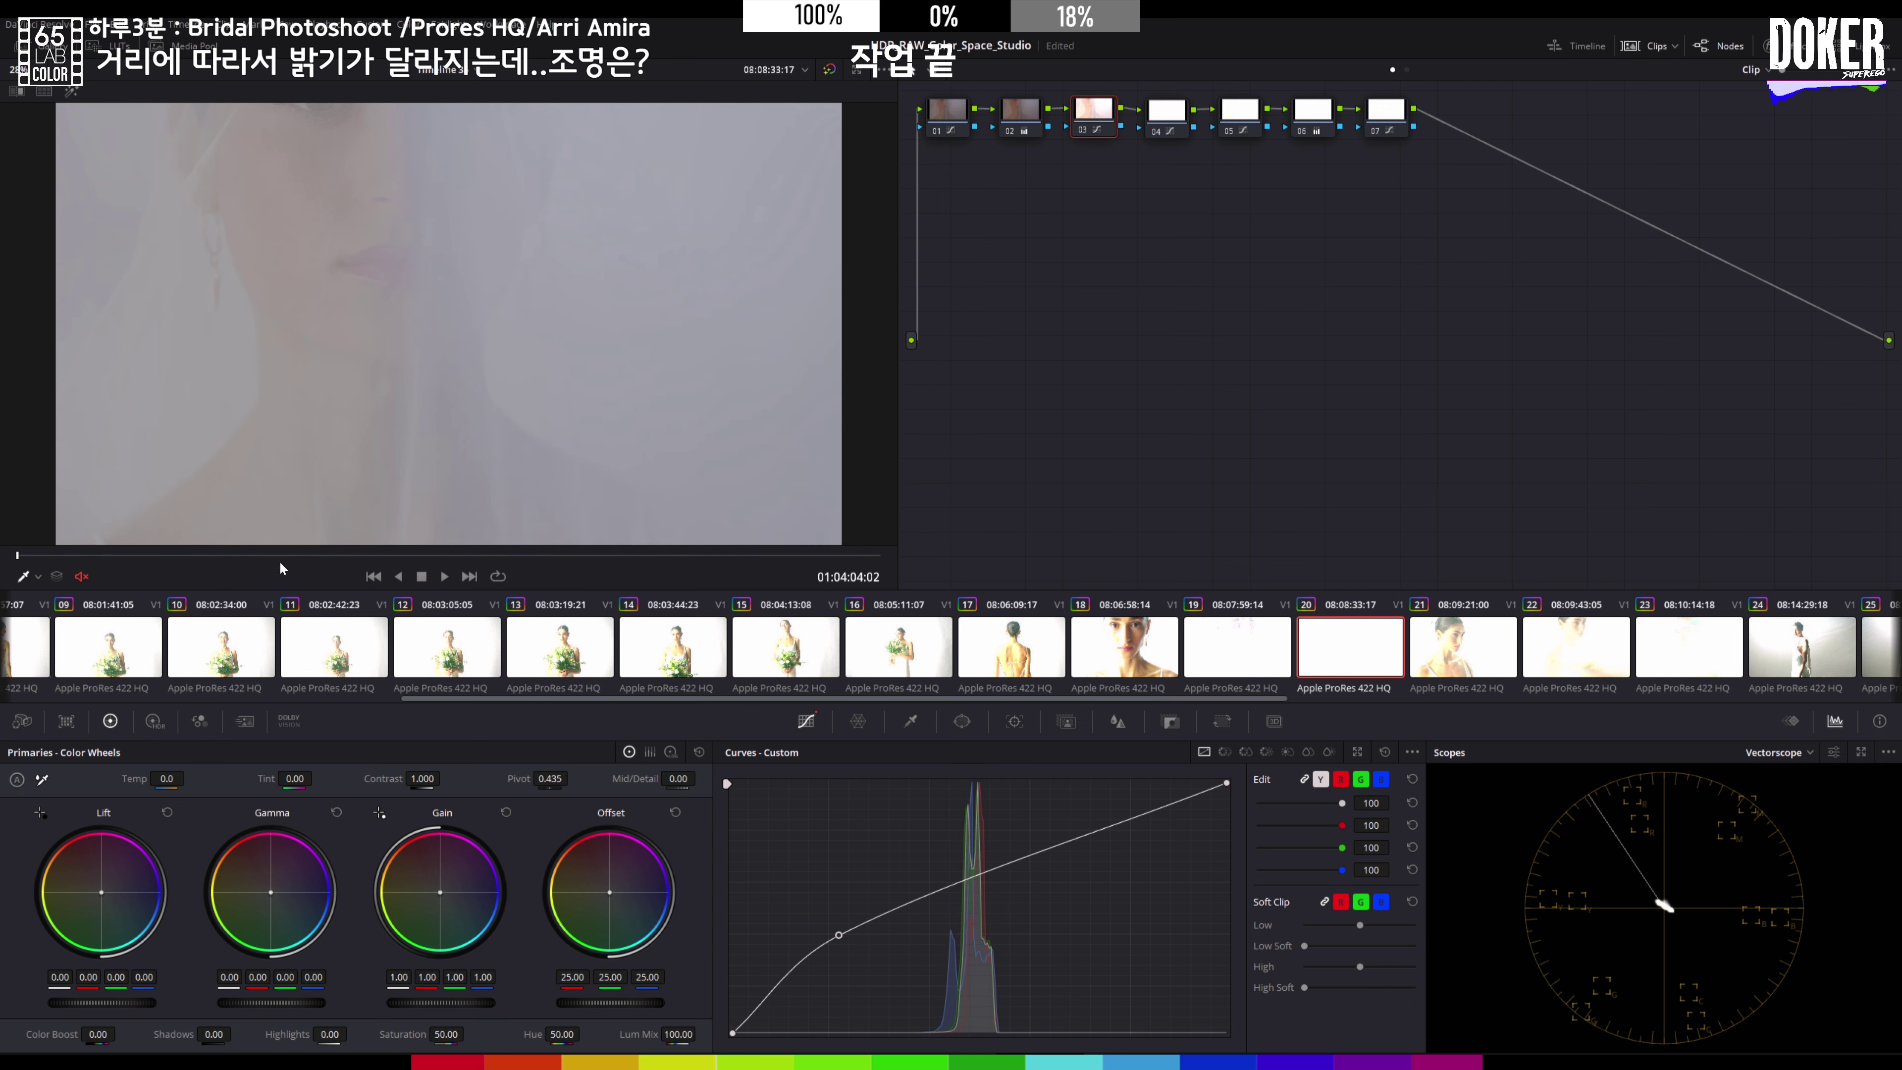
drag(279, 563, 569, 562)
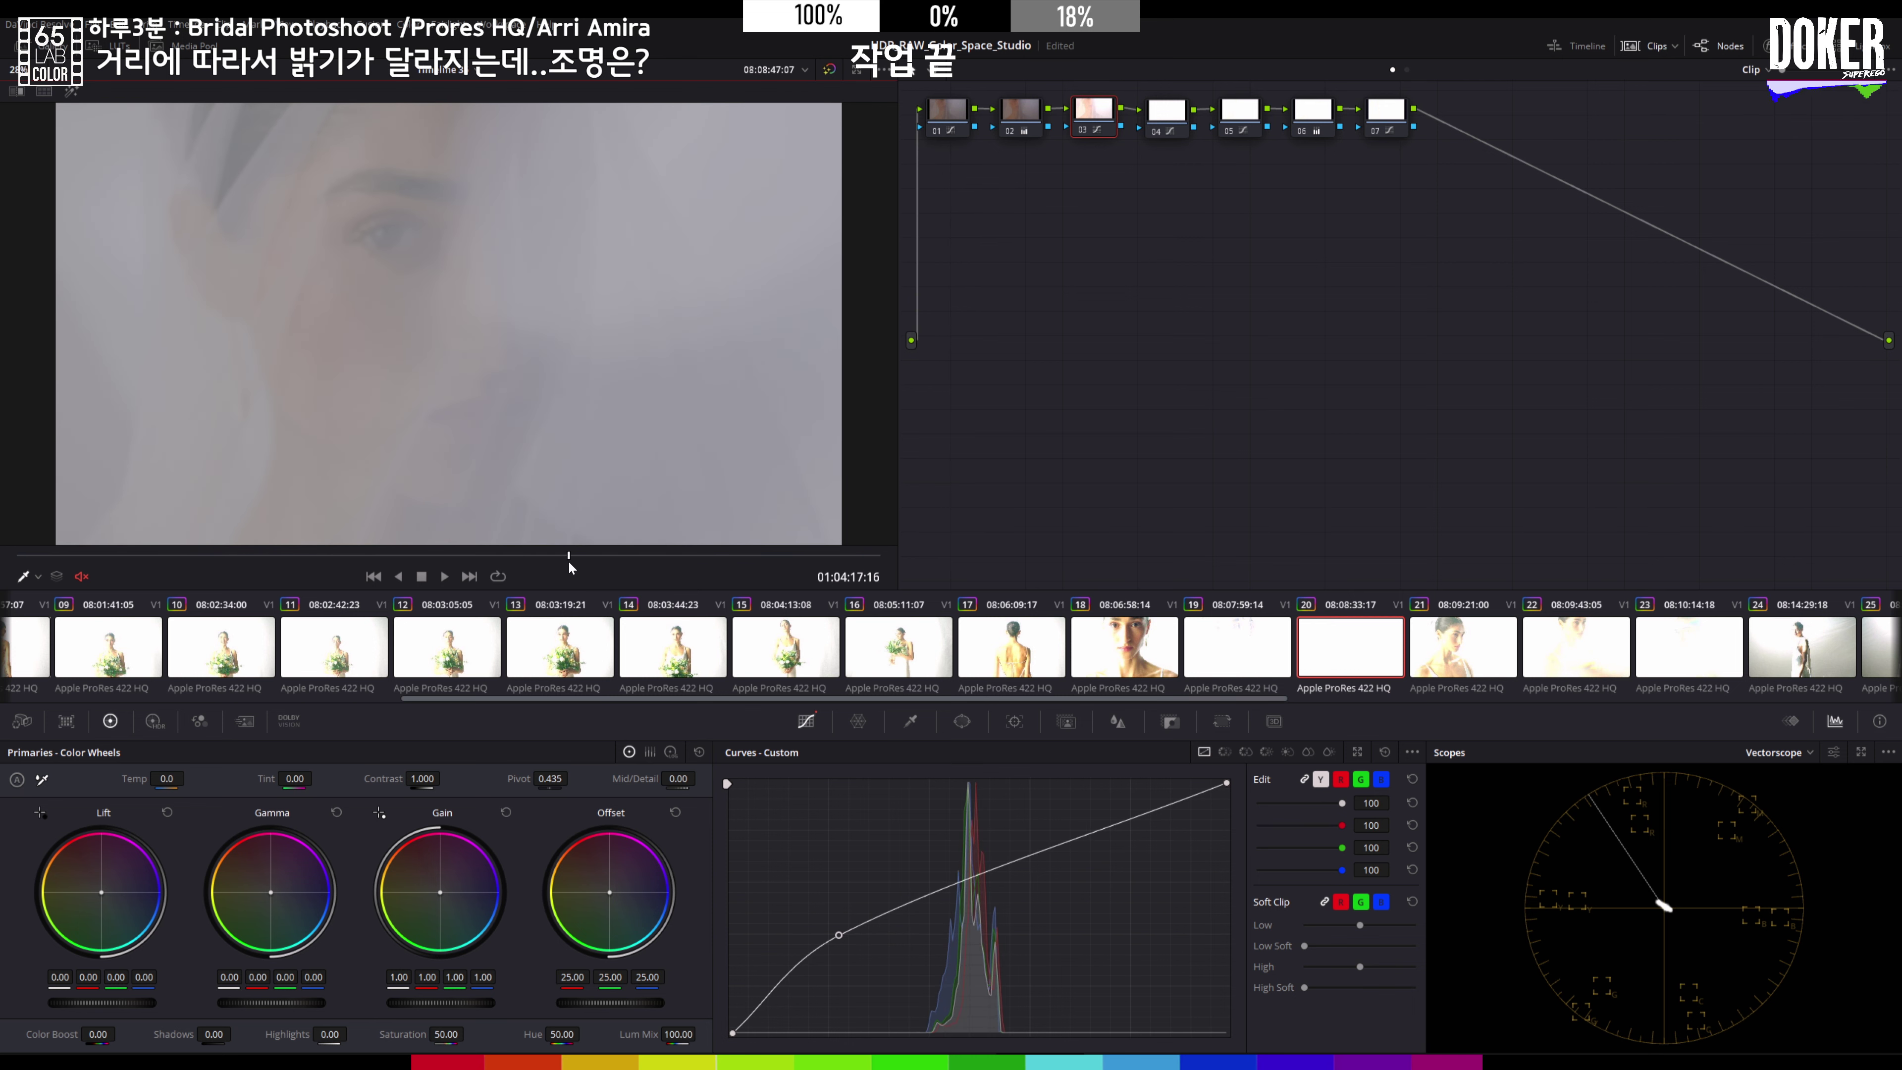
Step: Try clip 20's grade on clip 21, and replace it with the grade of clip 17
click(1443, 659)
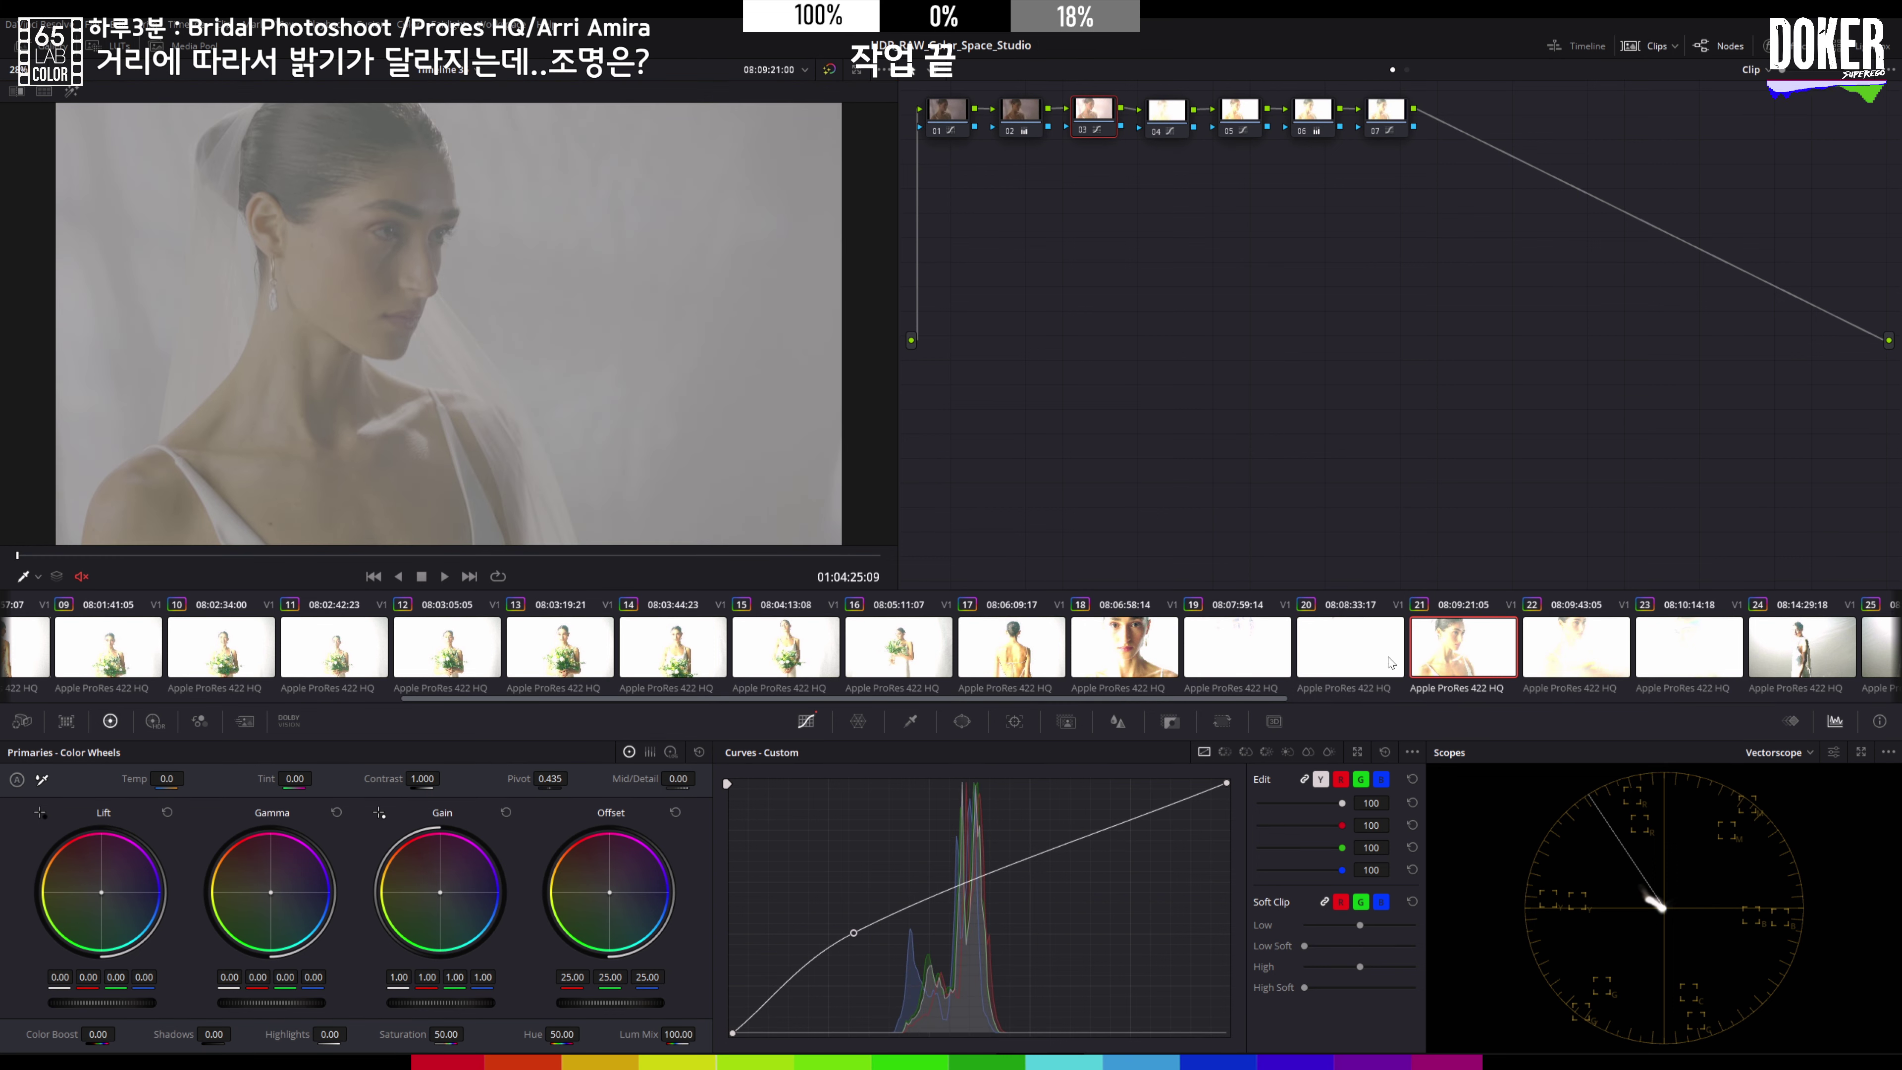
middle_click(1348, 667)
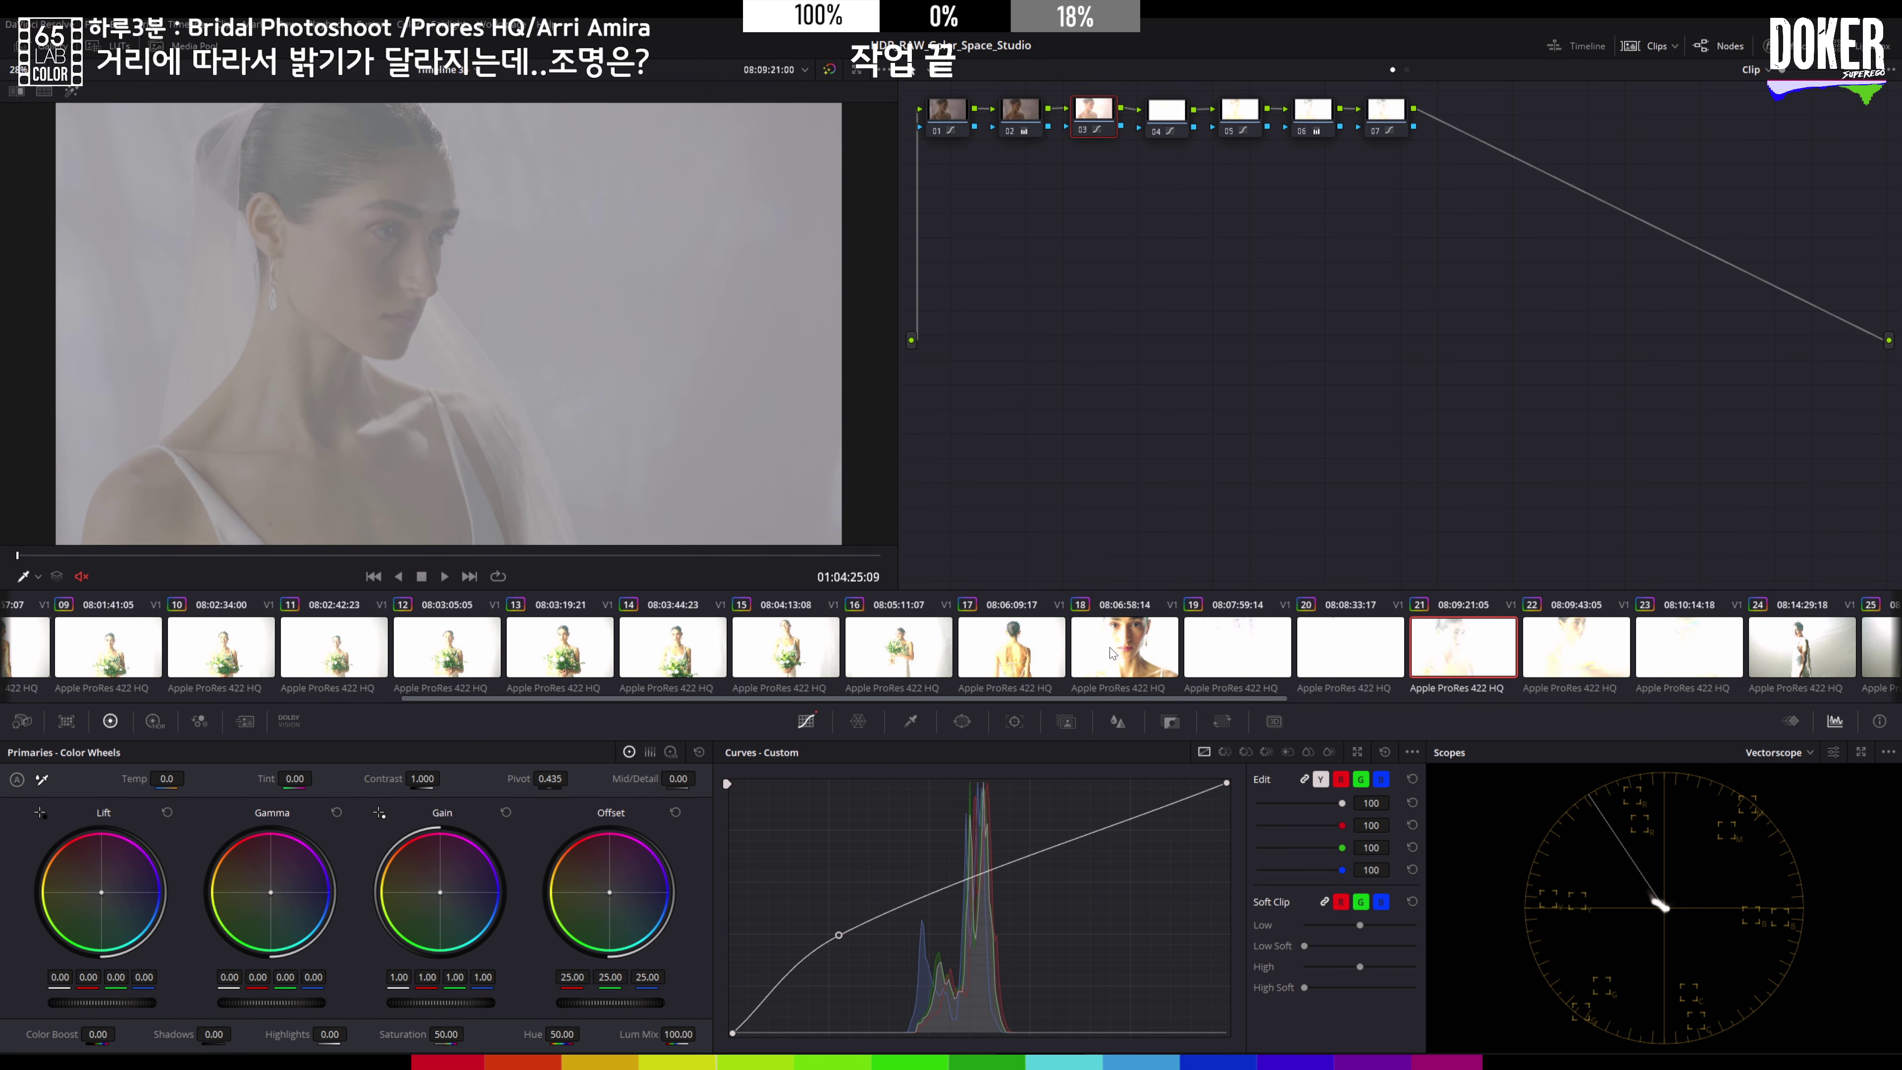
middle_click(1011, 663)
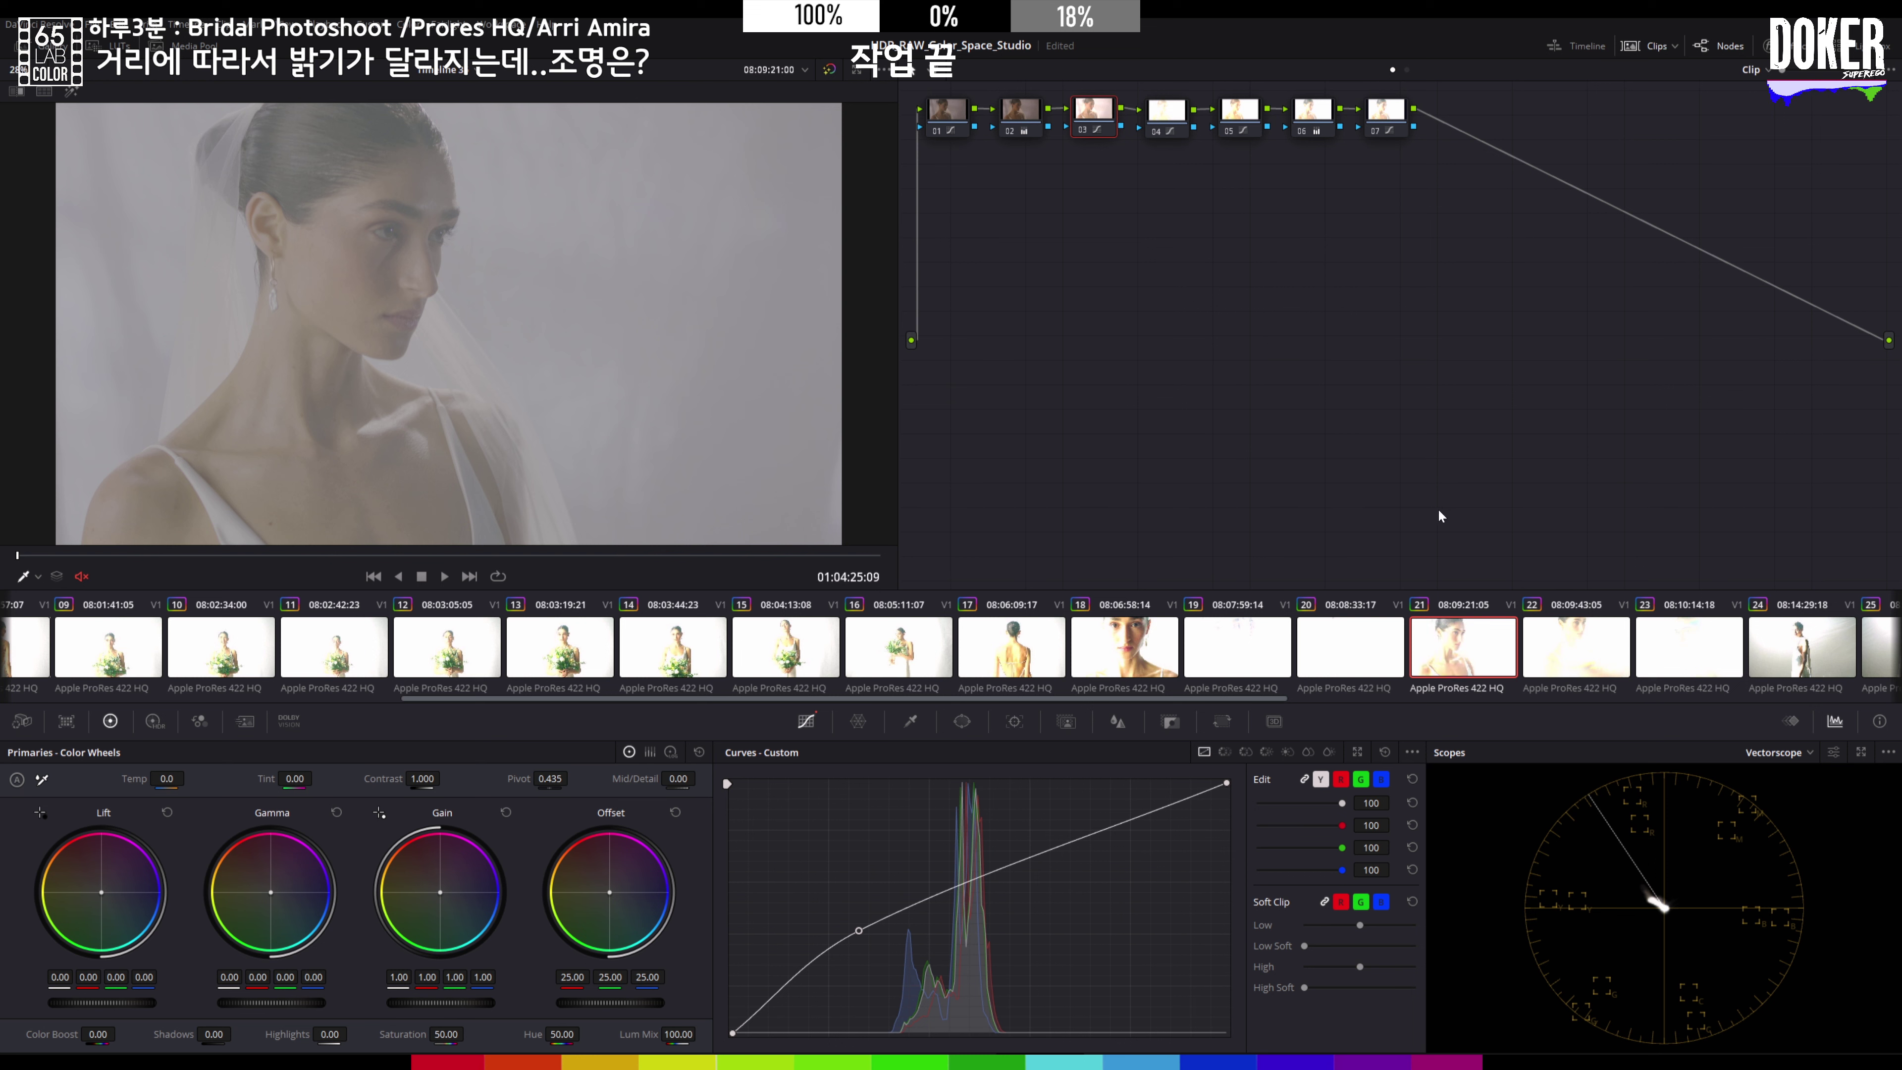
Step: Match clips 22 and 23 to the grade used on clip 21
click(1573, 639)
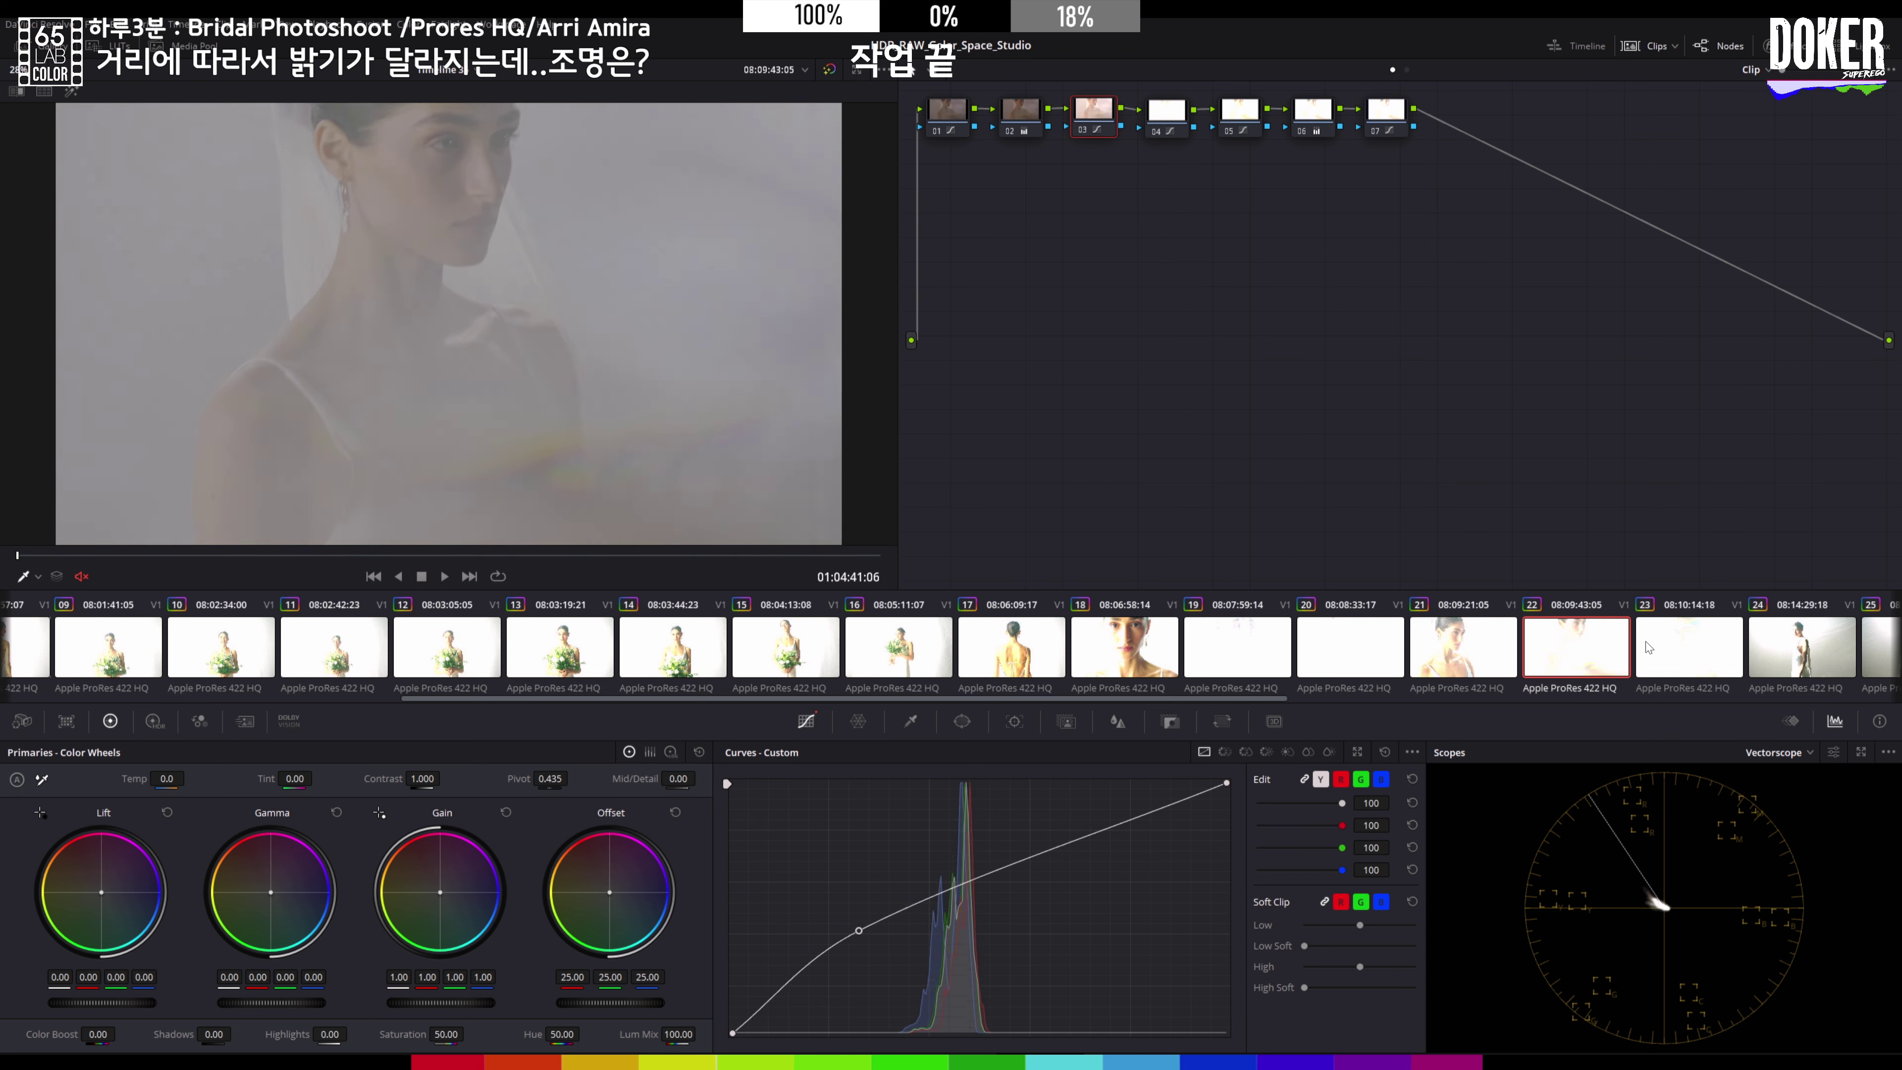
click(1690, 641)
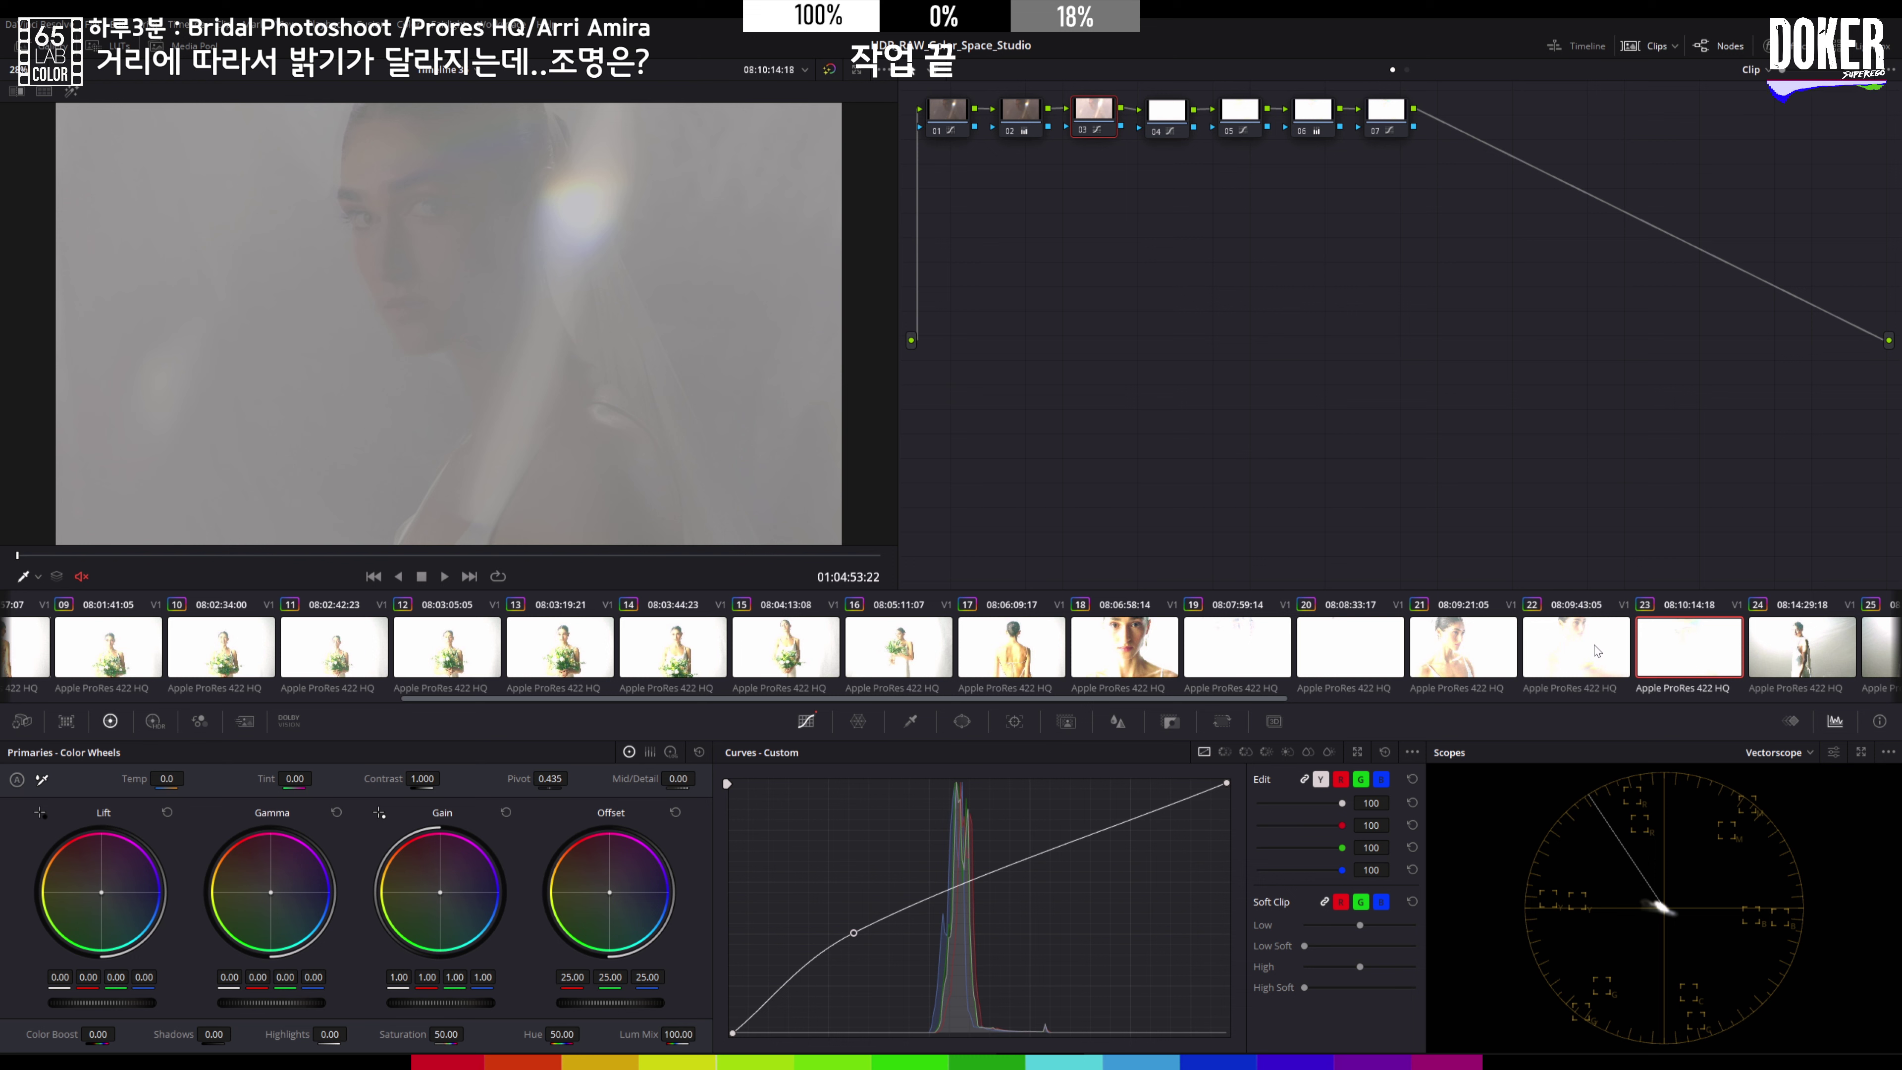
middle_click(1597, 651)
drag(1021, 702, 1322, 673)
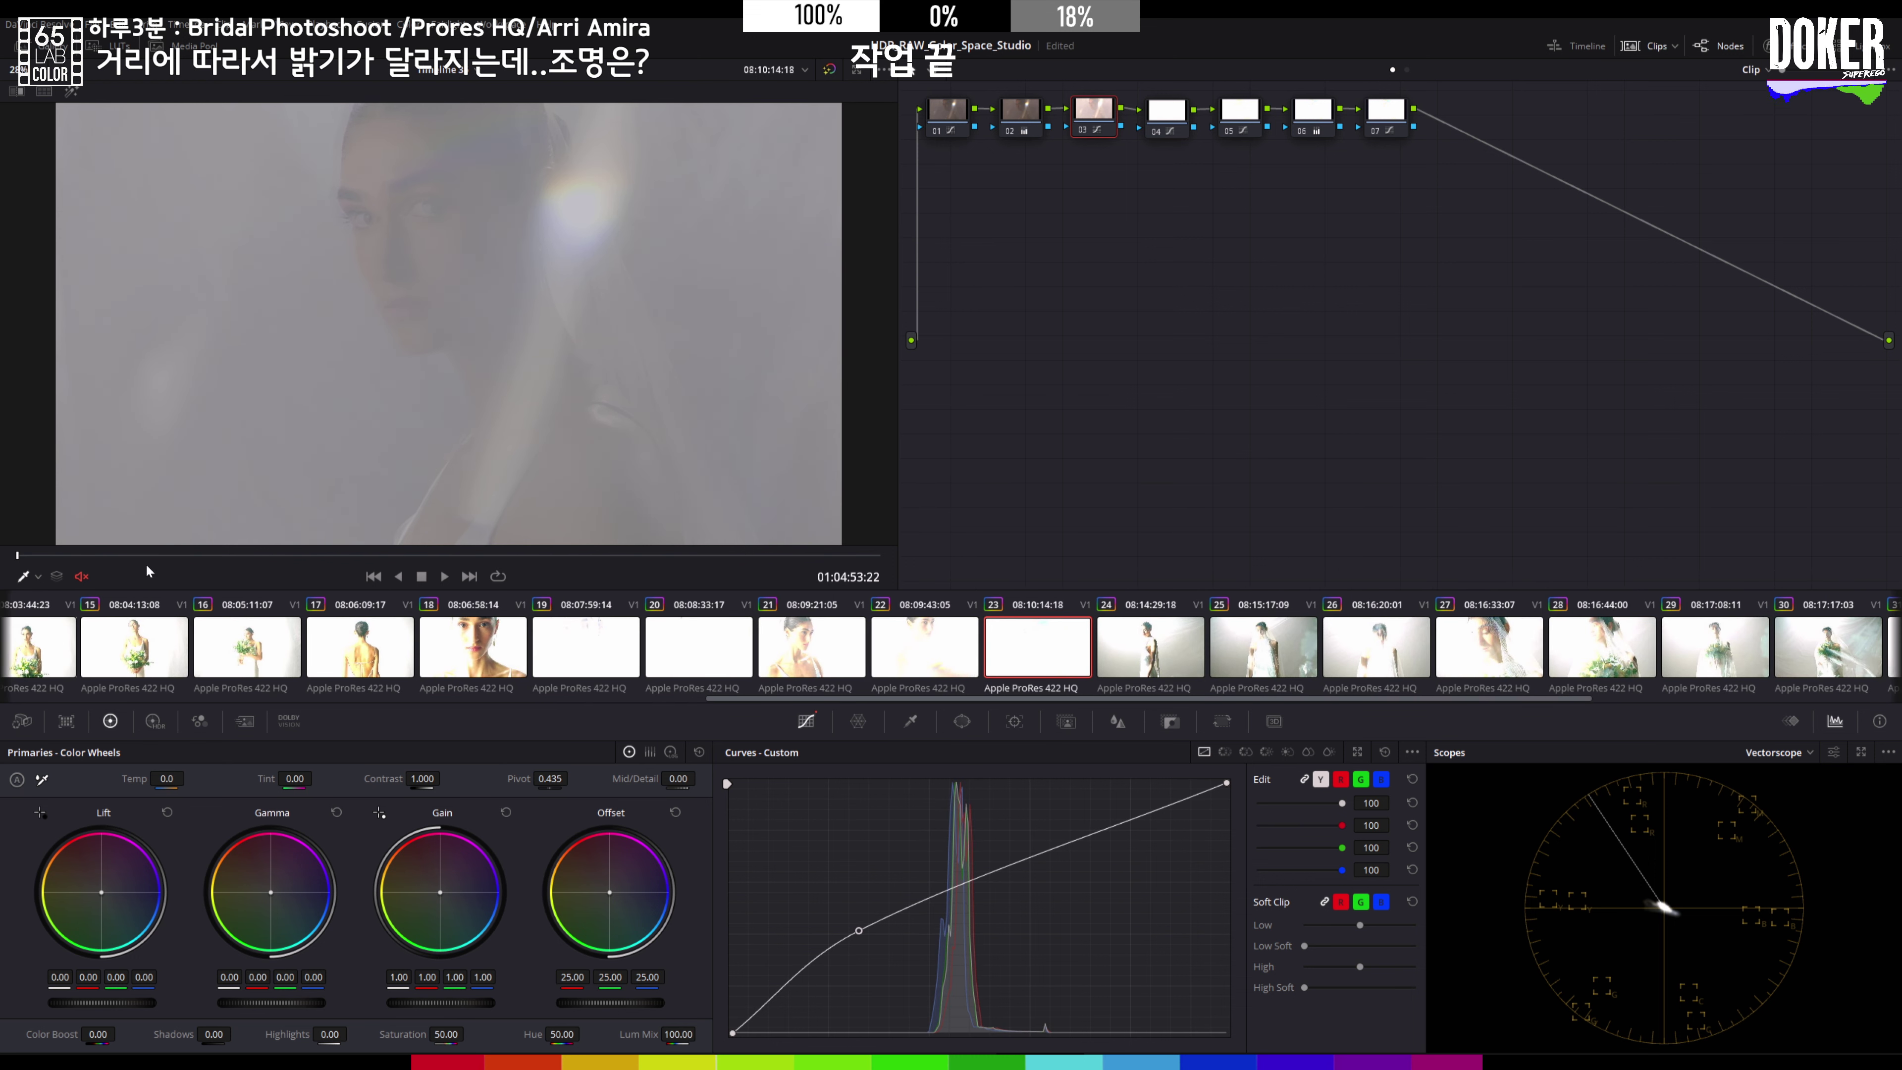
Step: Advance clip 23 to a clear view of the face and warm node 06 by setting its color temperature to 110
drag(146, 554, 389, 548)
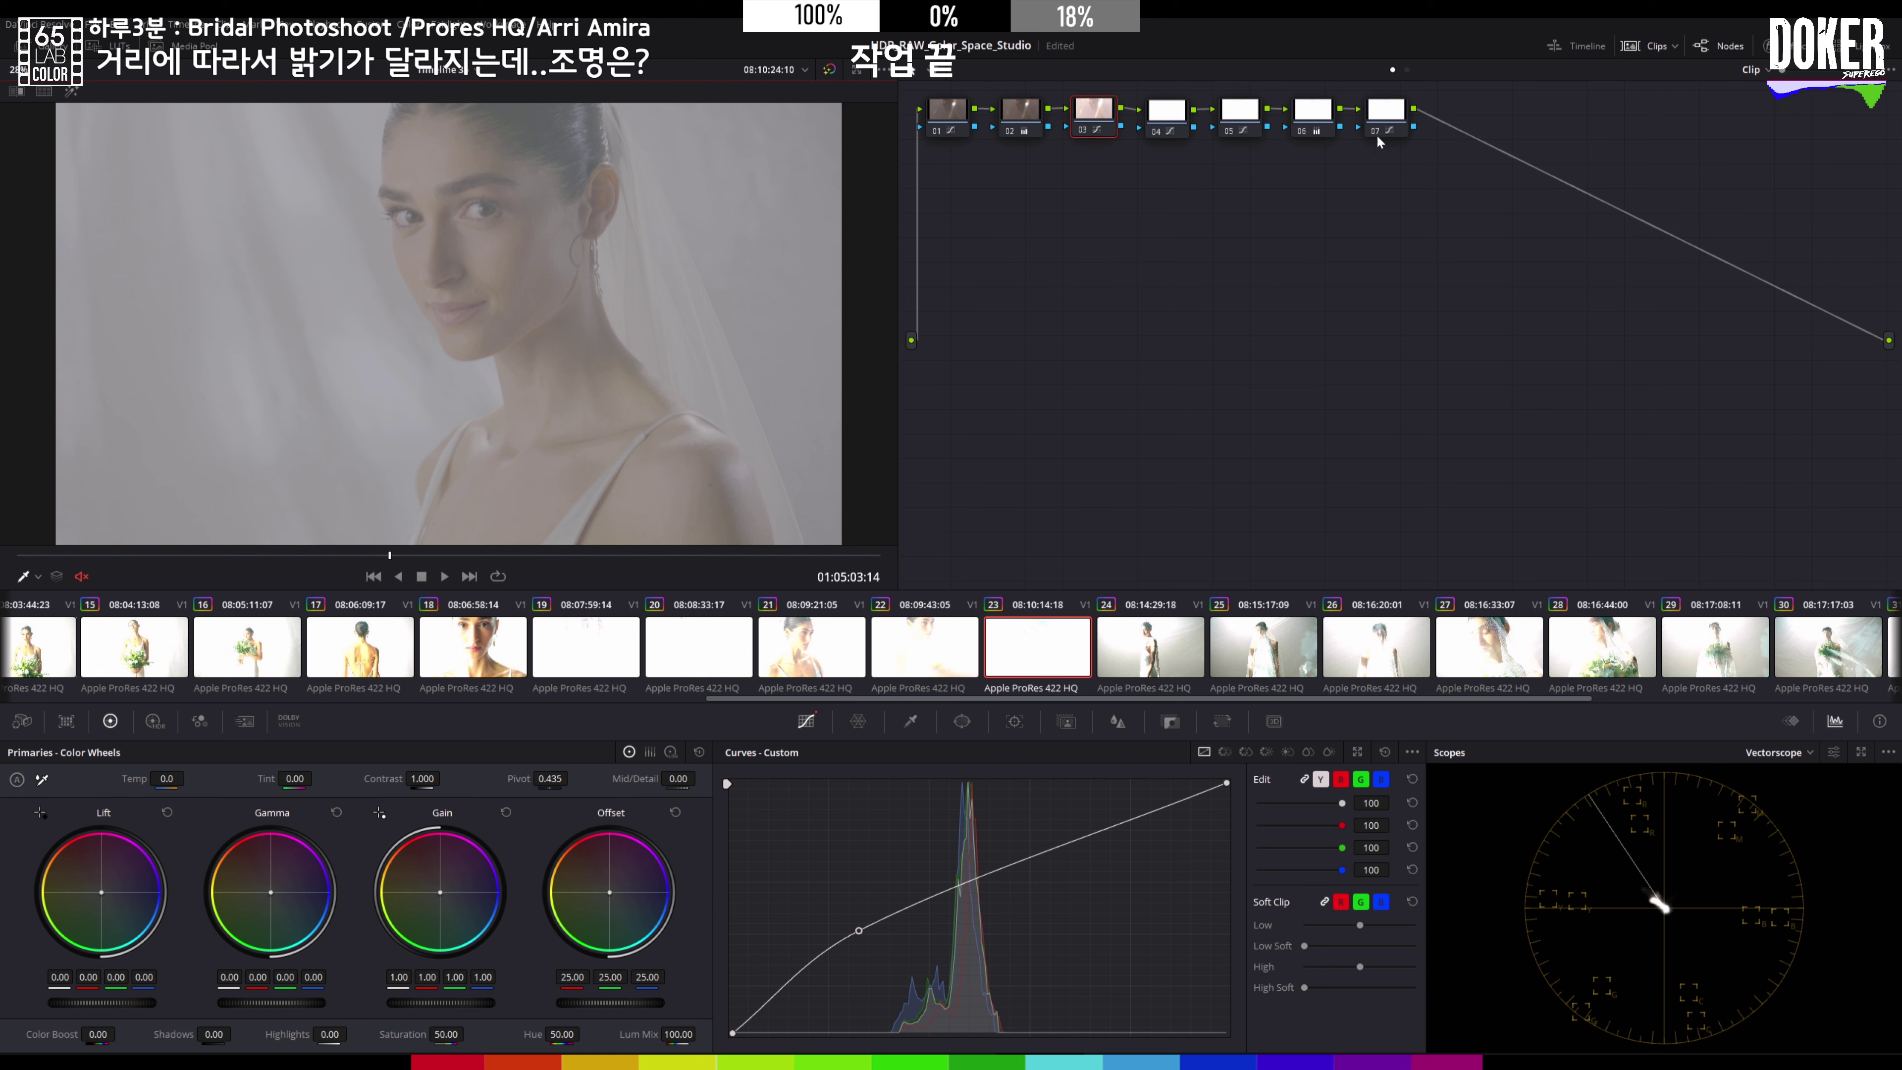
click(1315, 120)
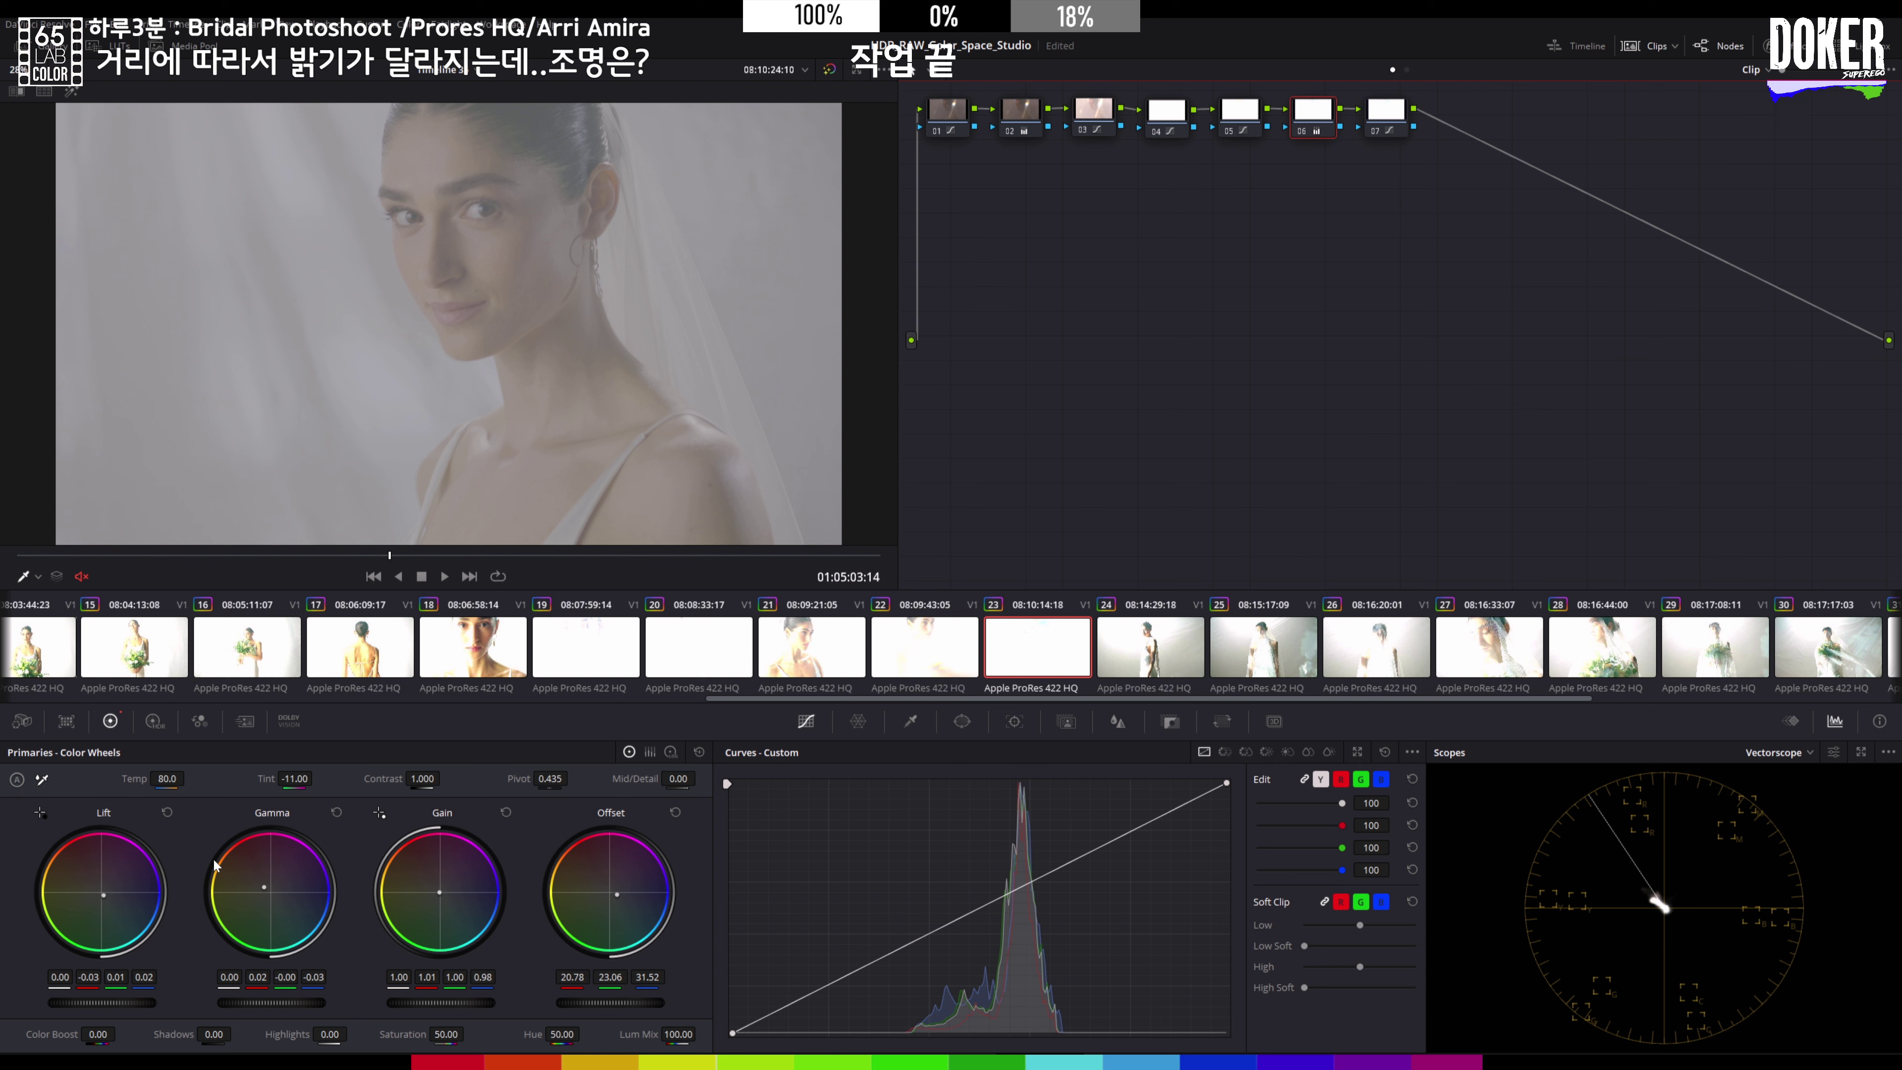
drag(167, 779, 189, 779)
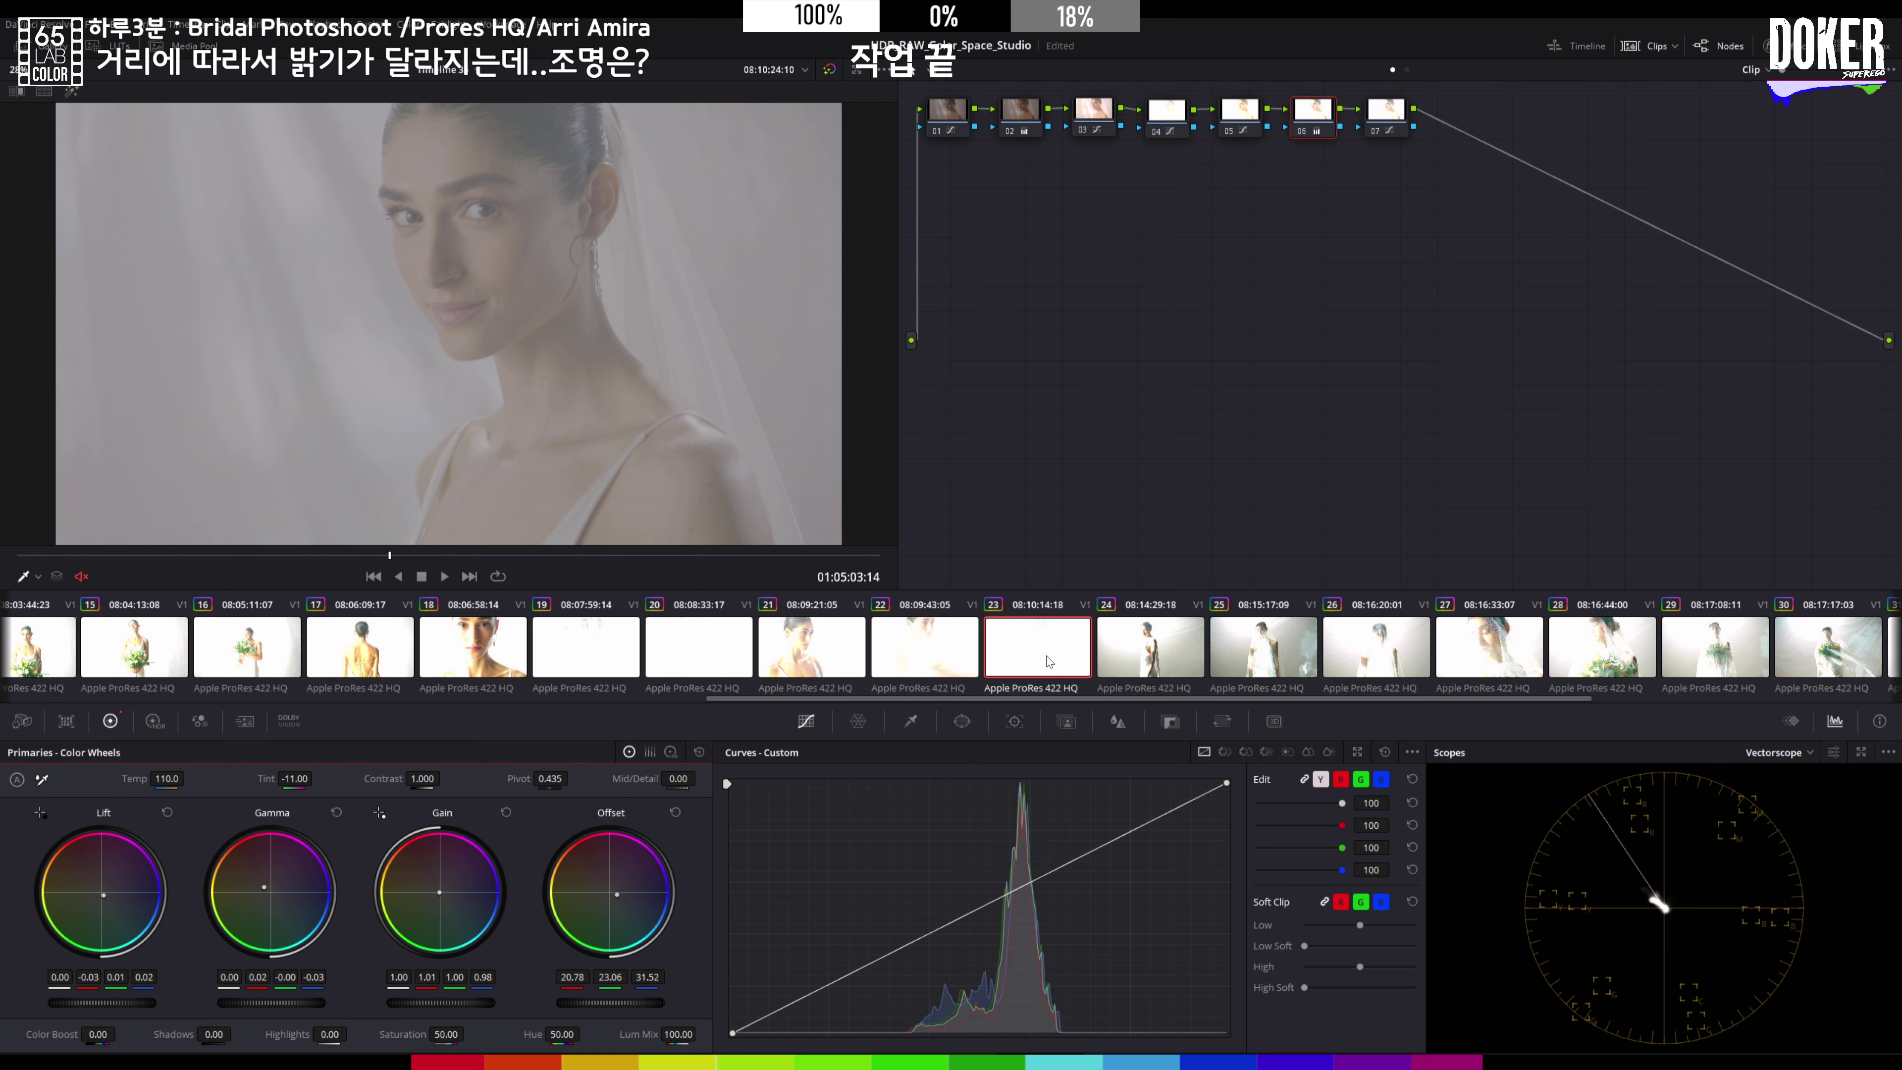
Step: Carry clip 23's grade back to clips 22, 21, 20, 19 and 18, copying it from one clip to the previous one
click(939, 649)
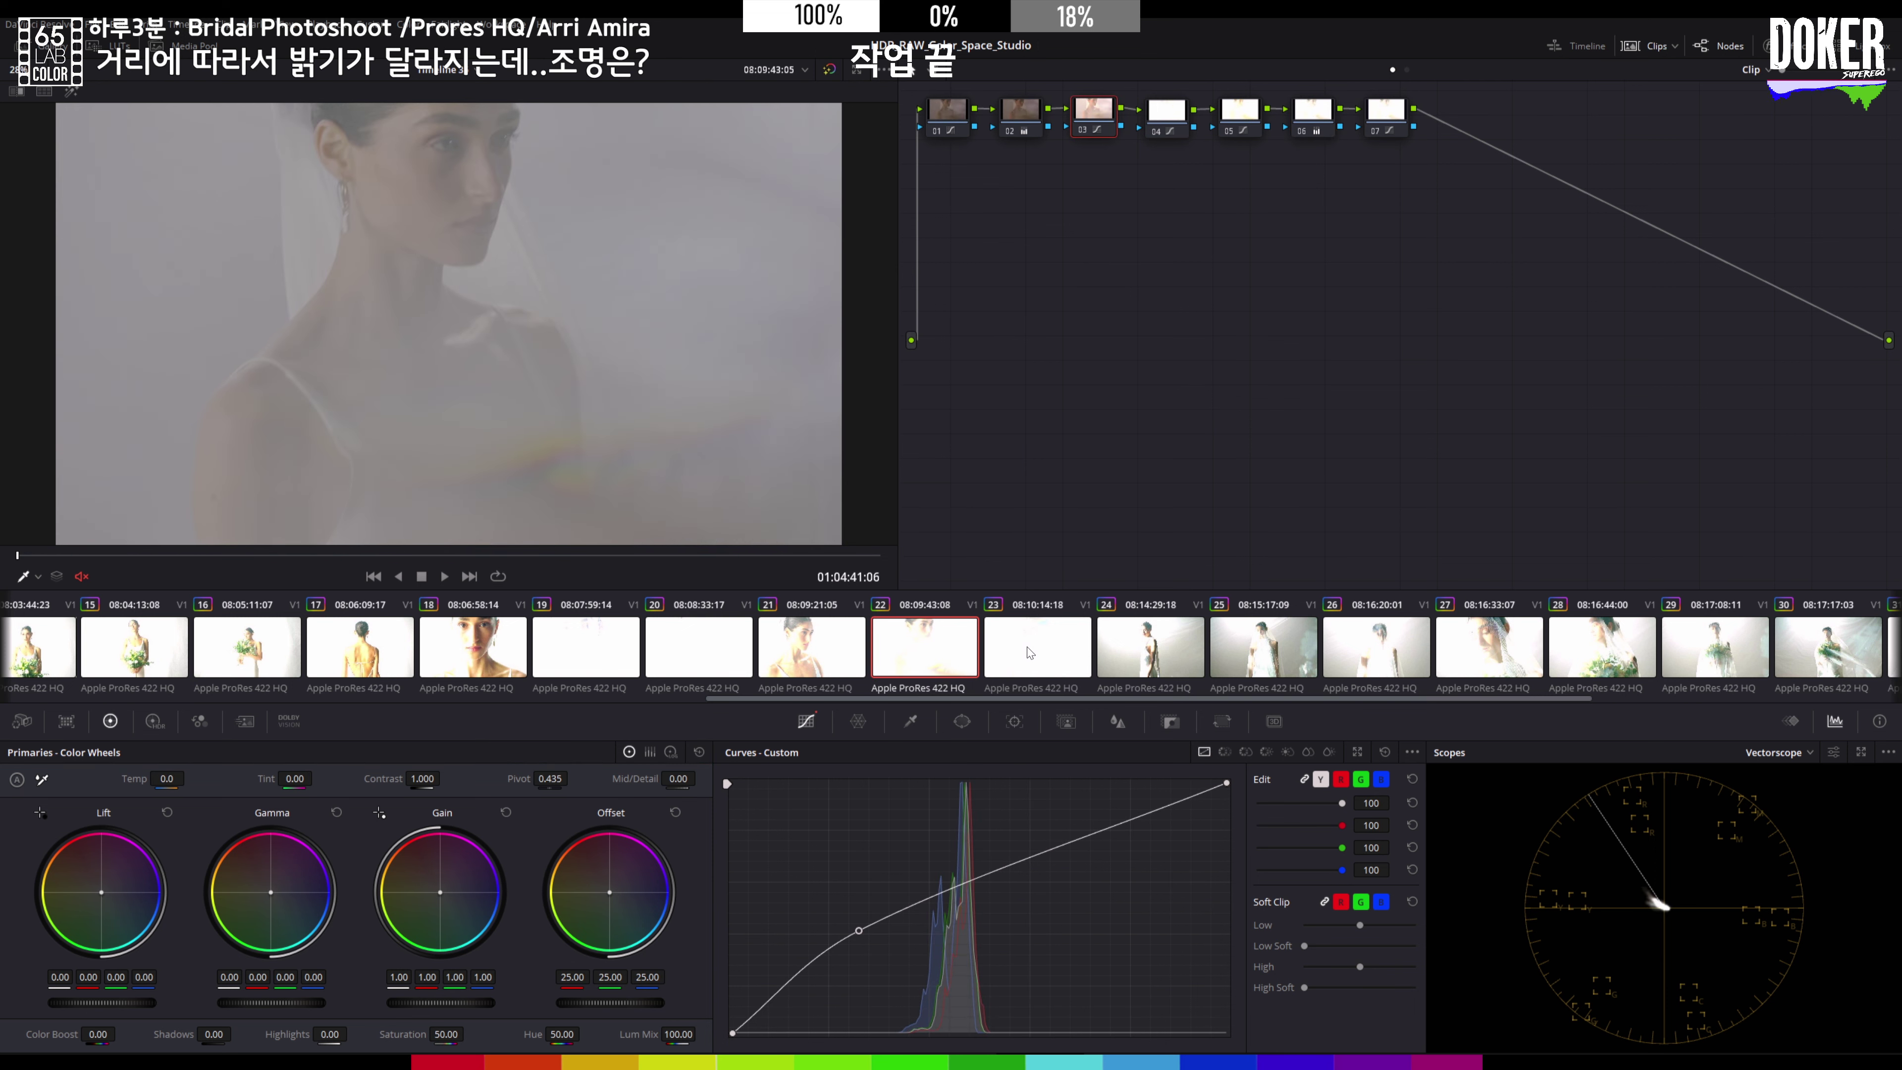
click(828, 648)
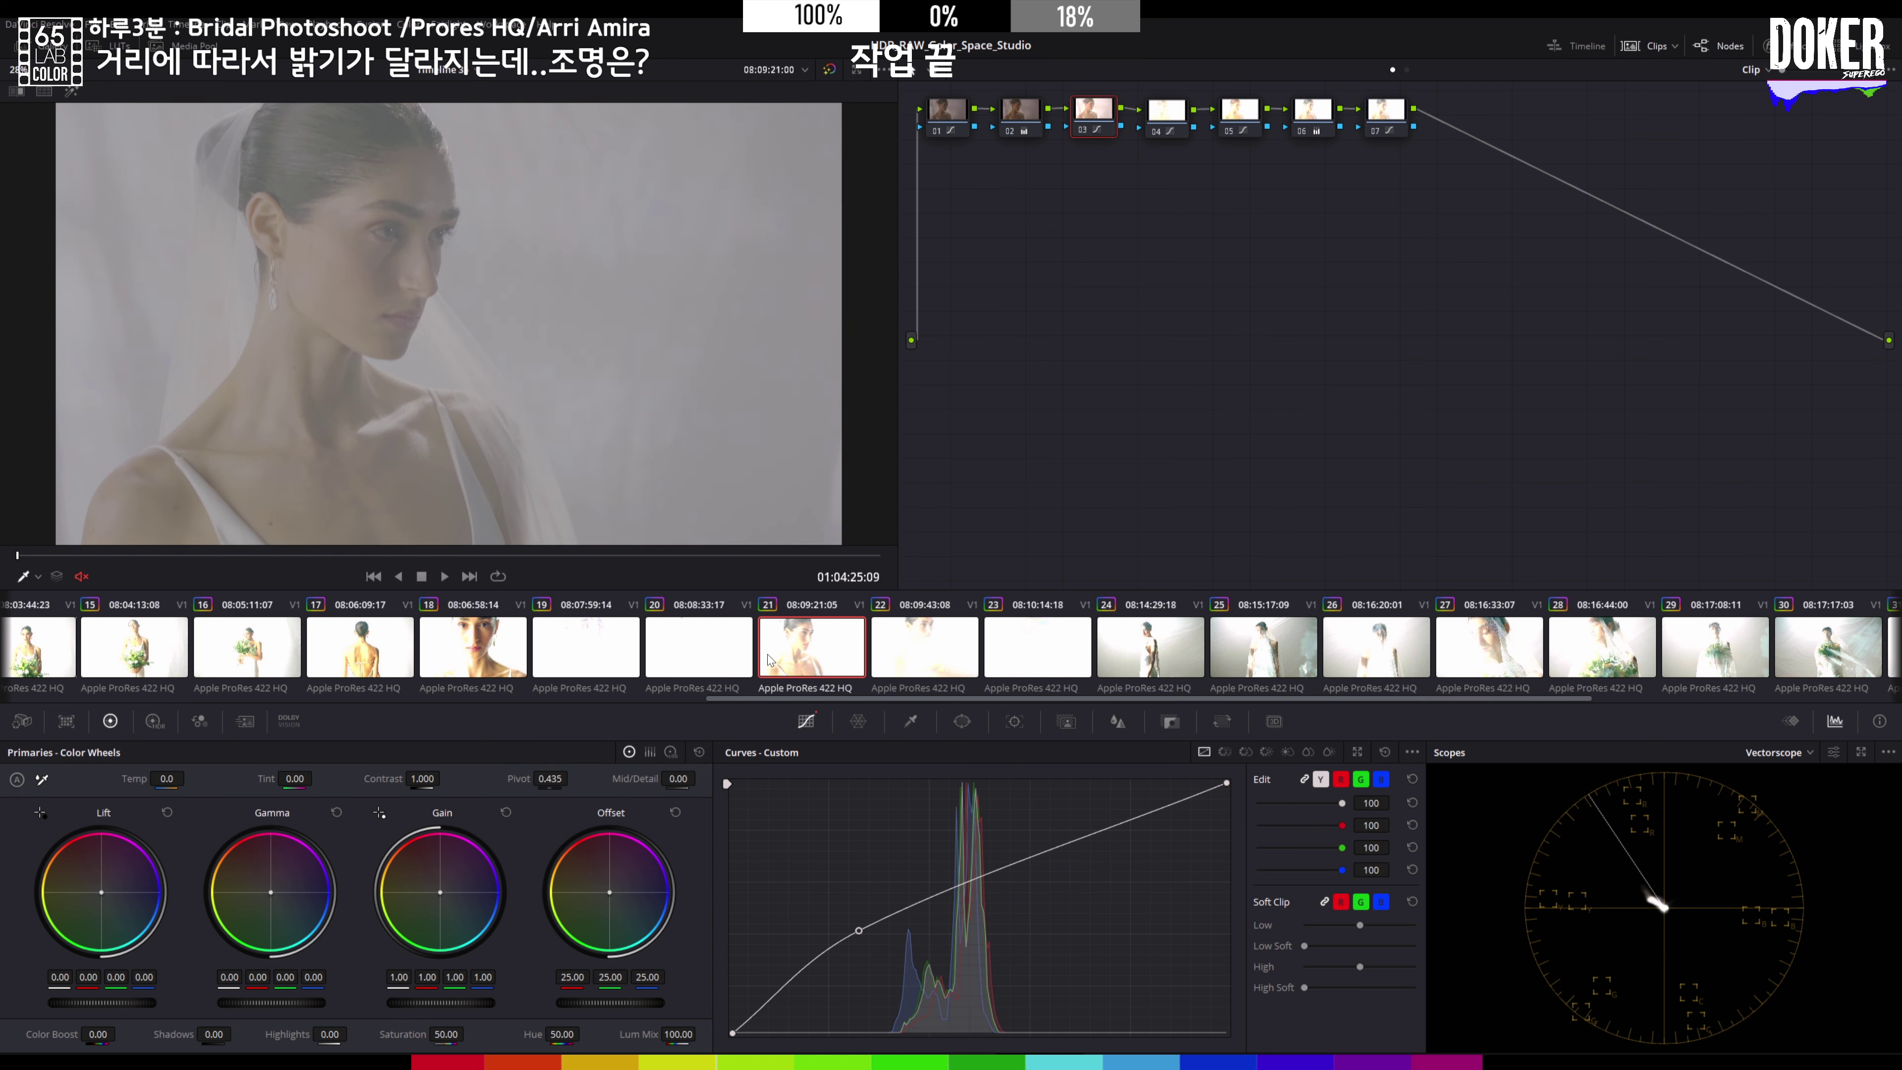
click(719, 655)
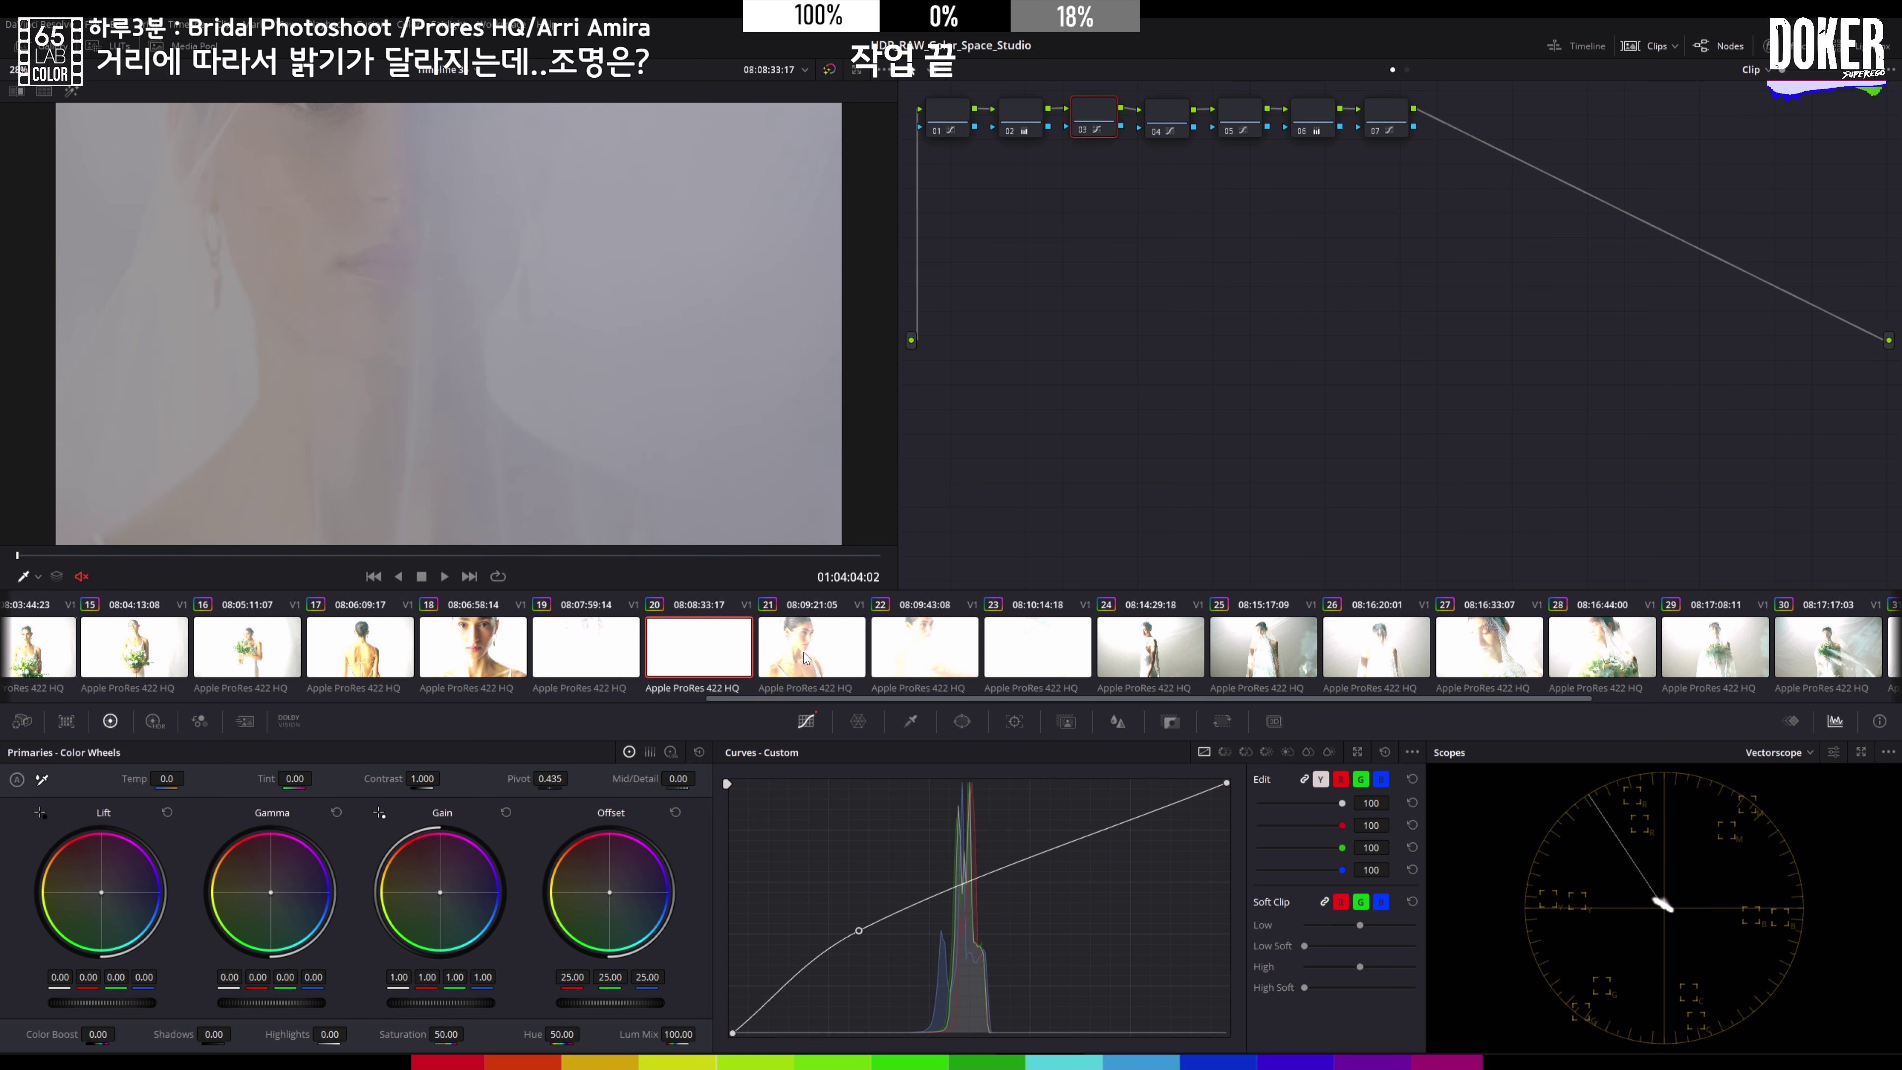
click(622, 669)
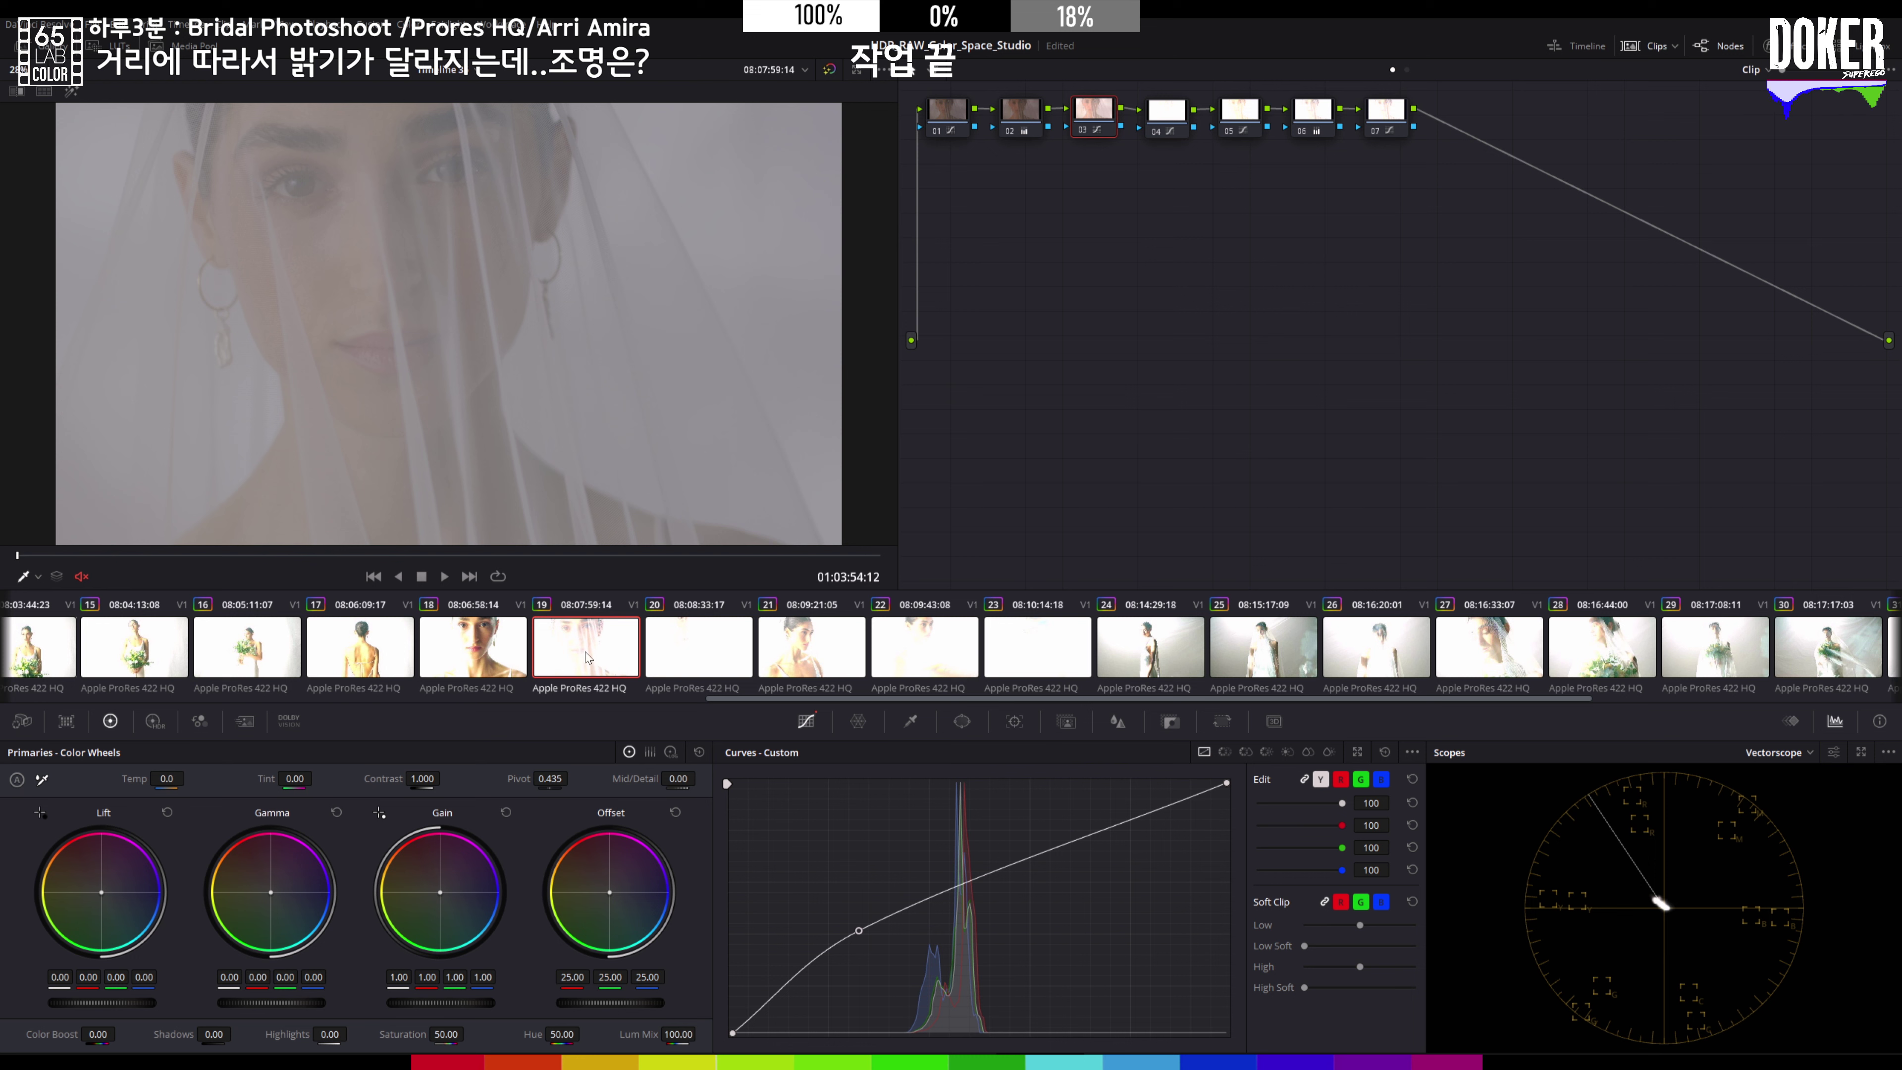
key(Up)
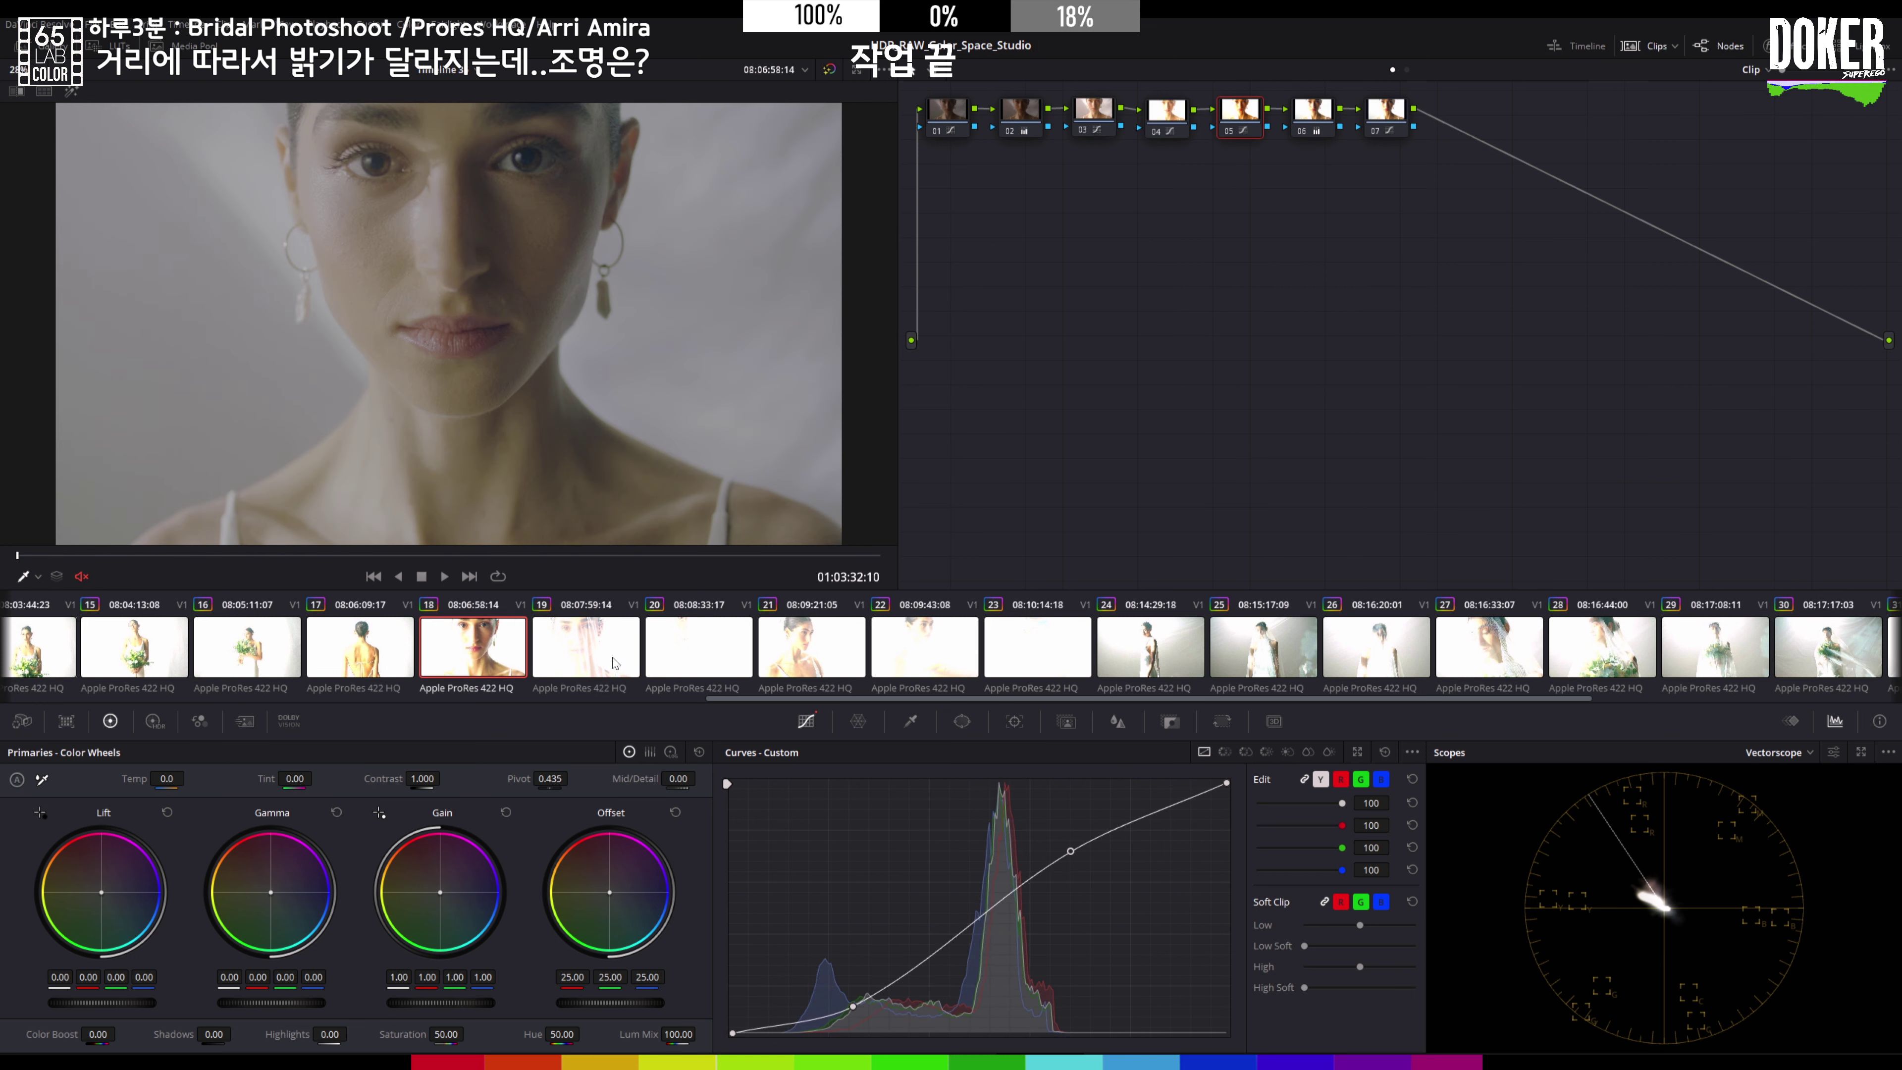
middle_click(613, 657)
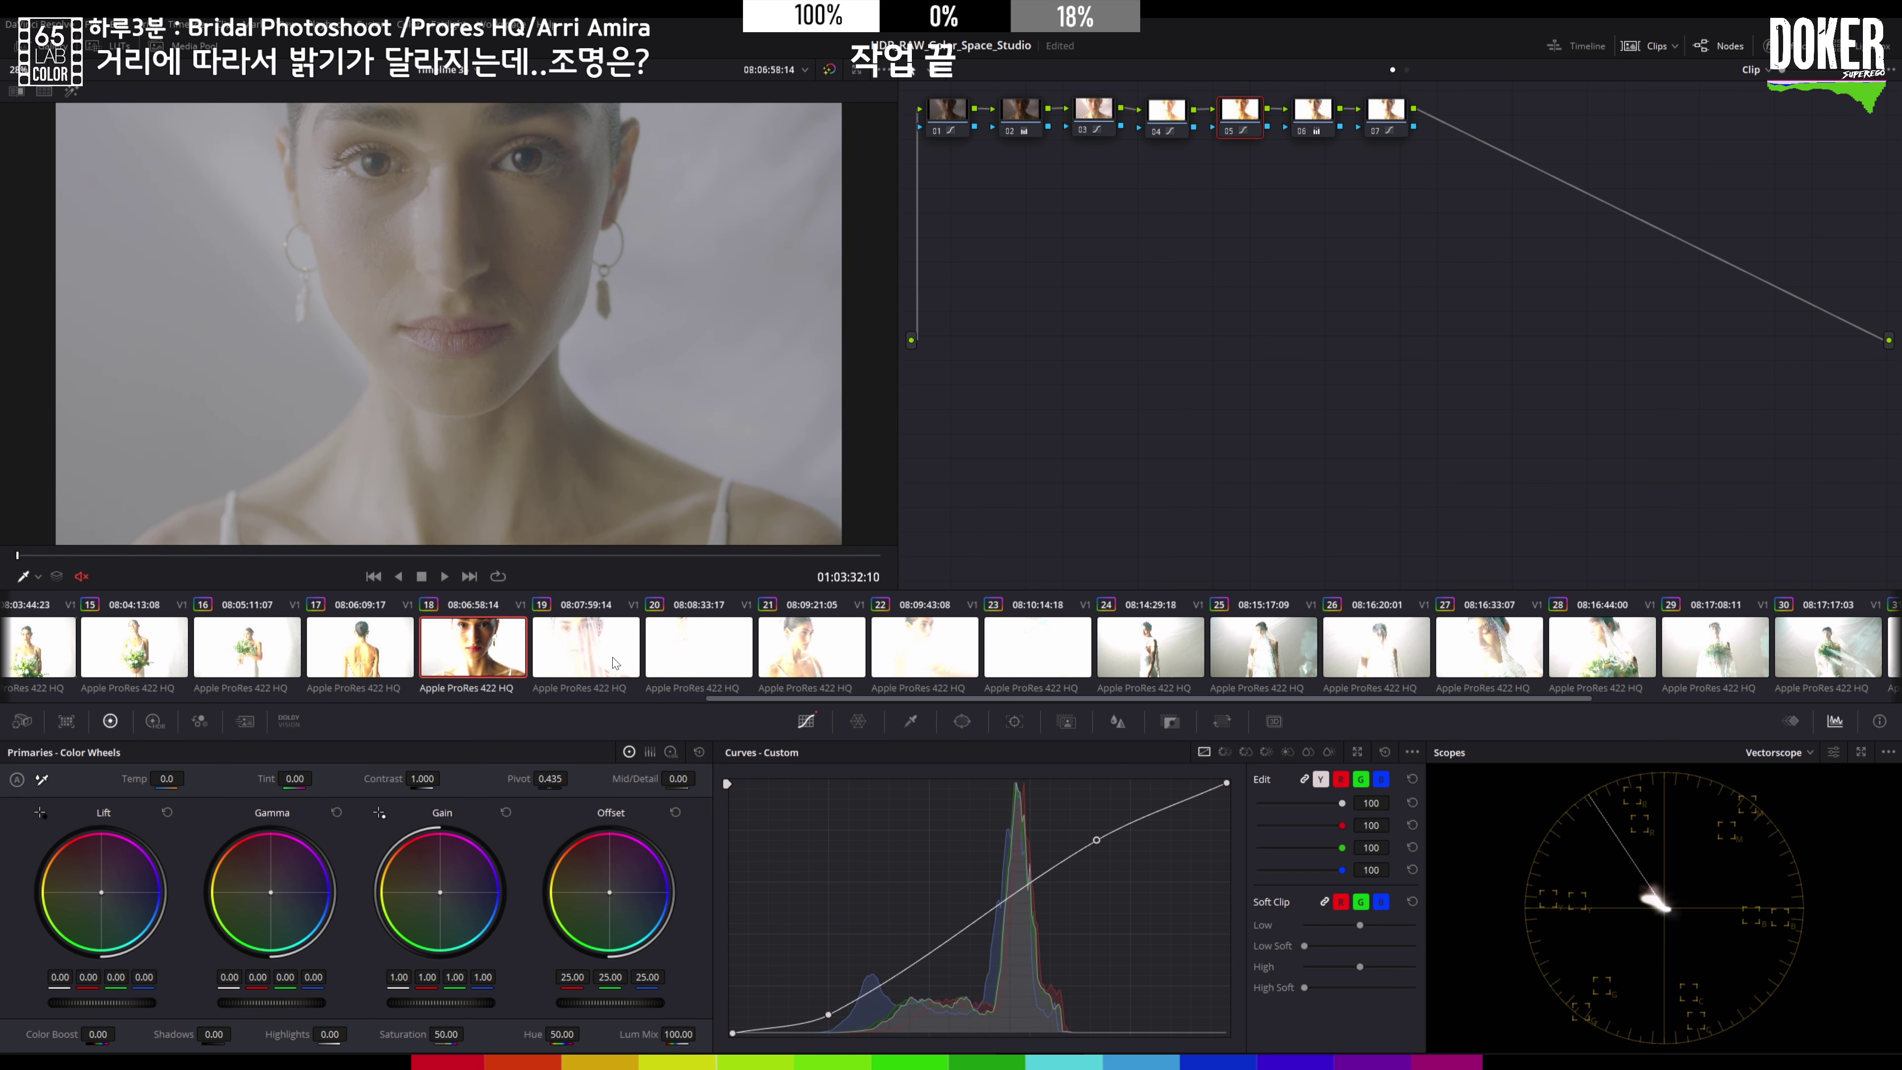
Step: Brighten clip 24 slightly by raising the white endpoint of node 01's curve
click(1139, 655)
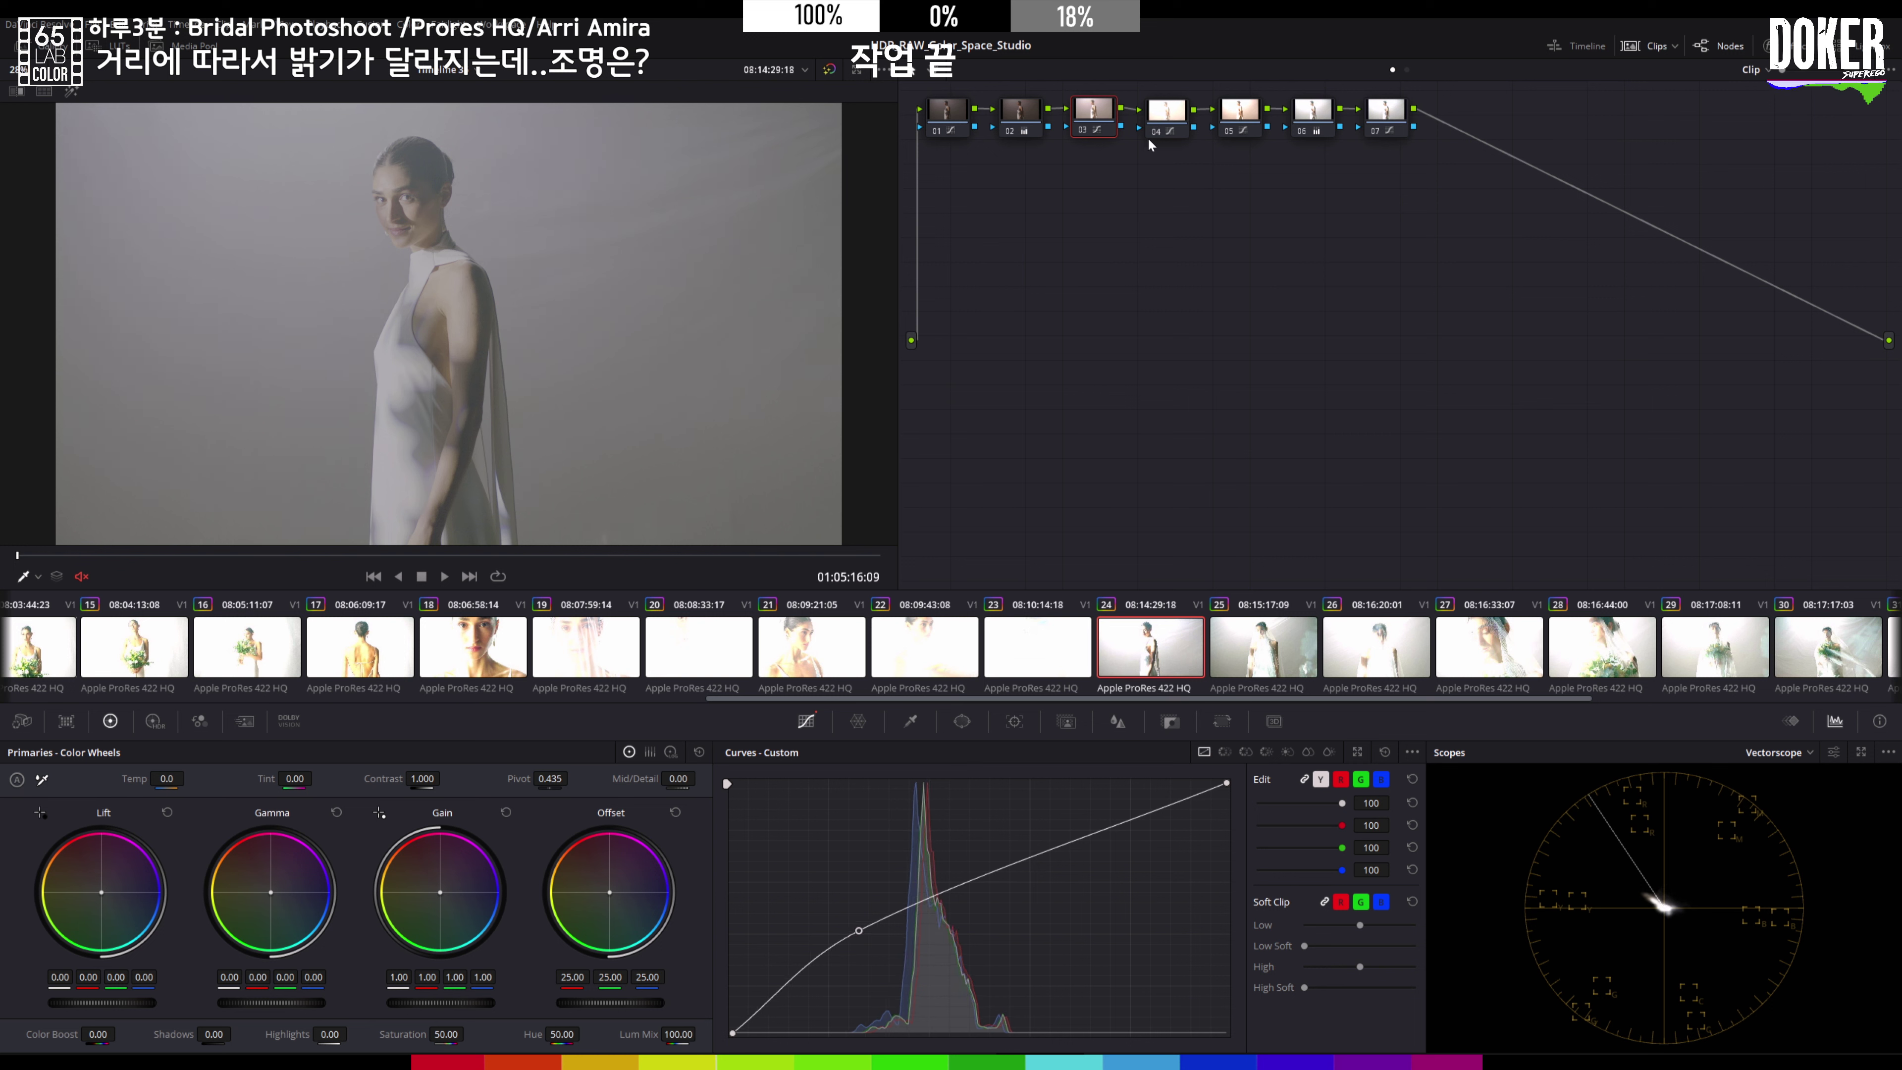
click(1036, 118)
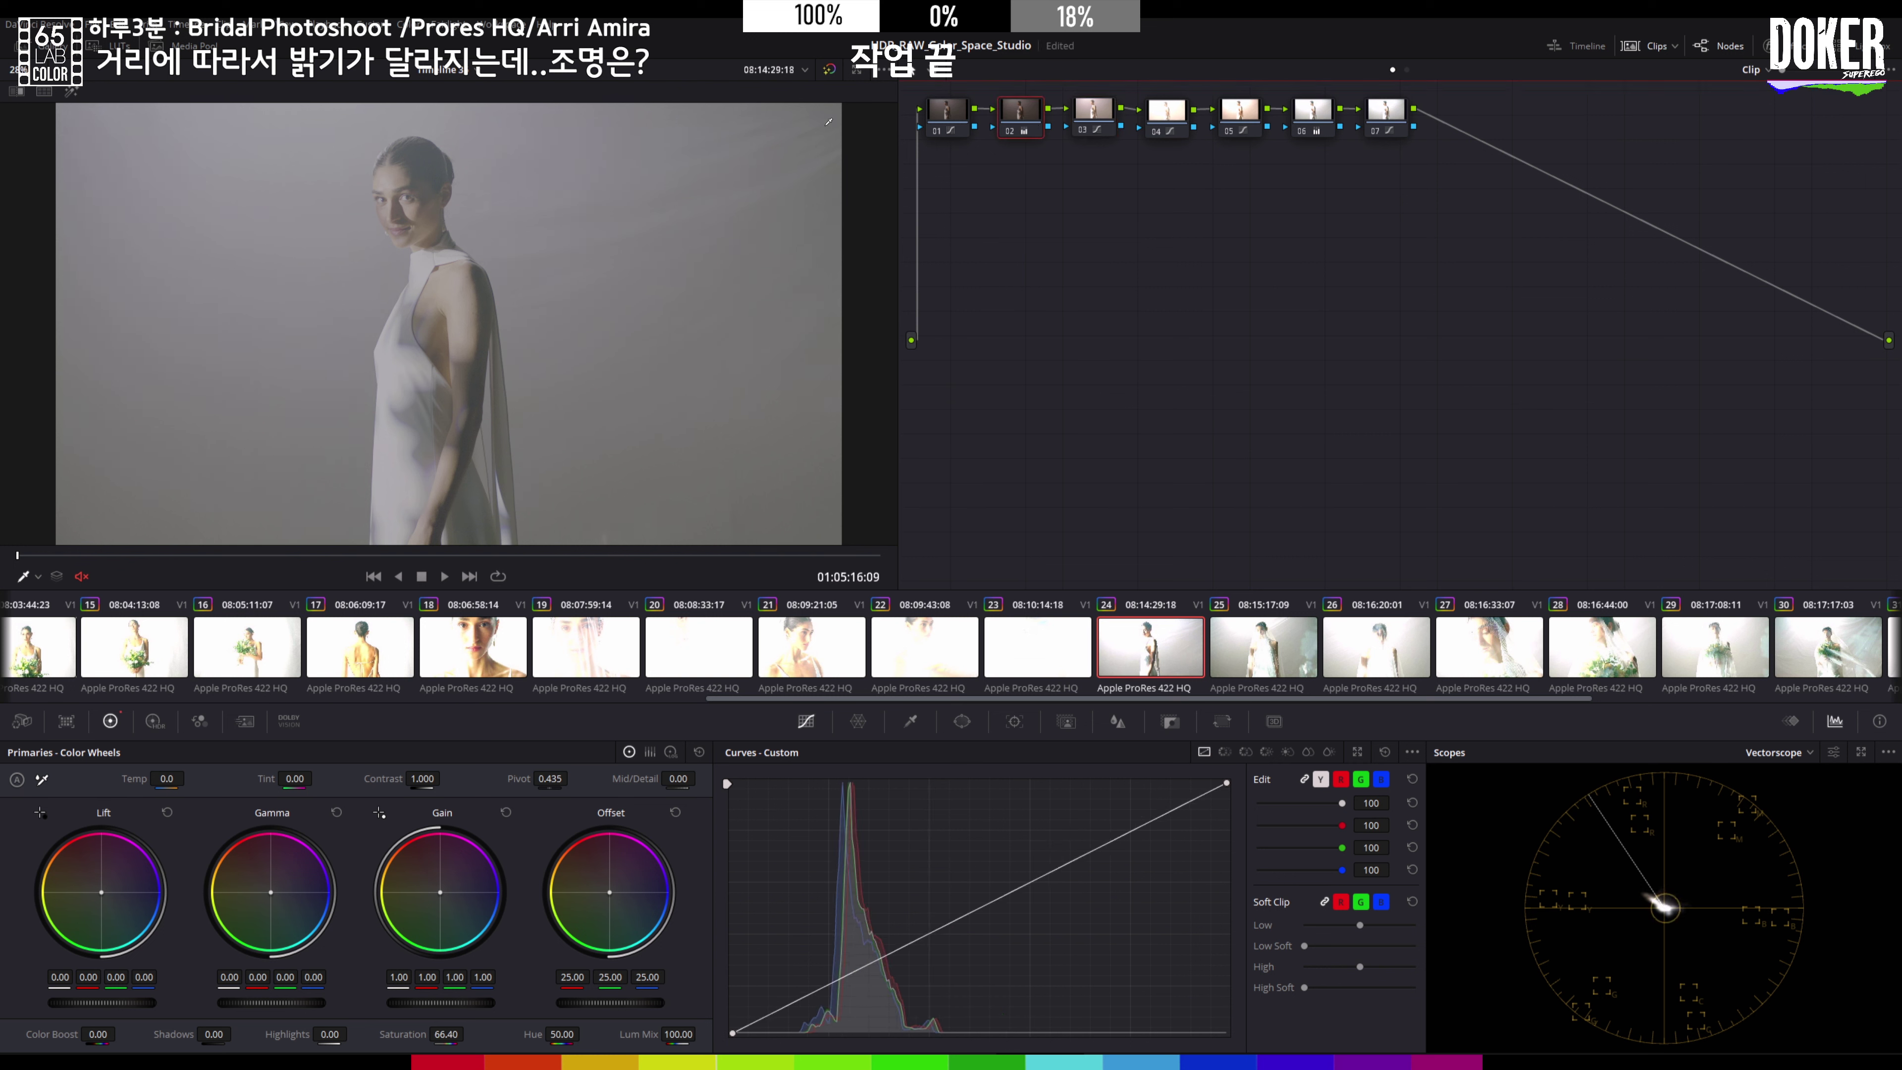
click(950, 118)
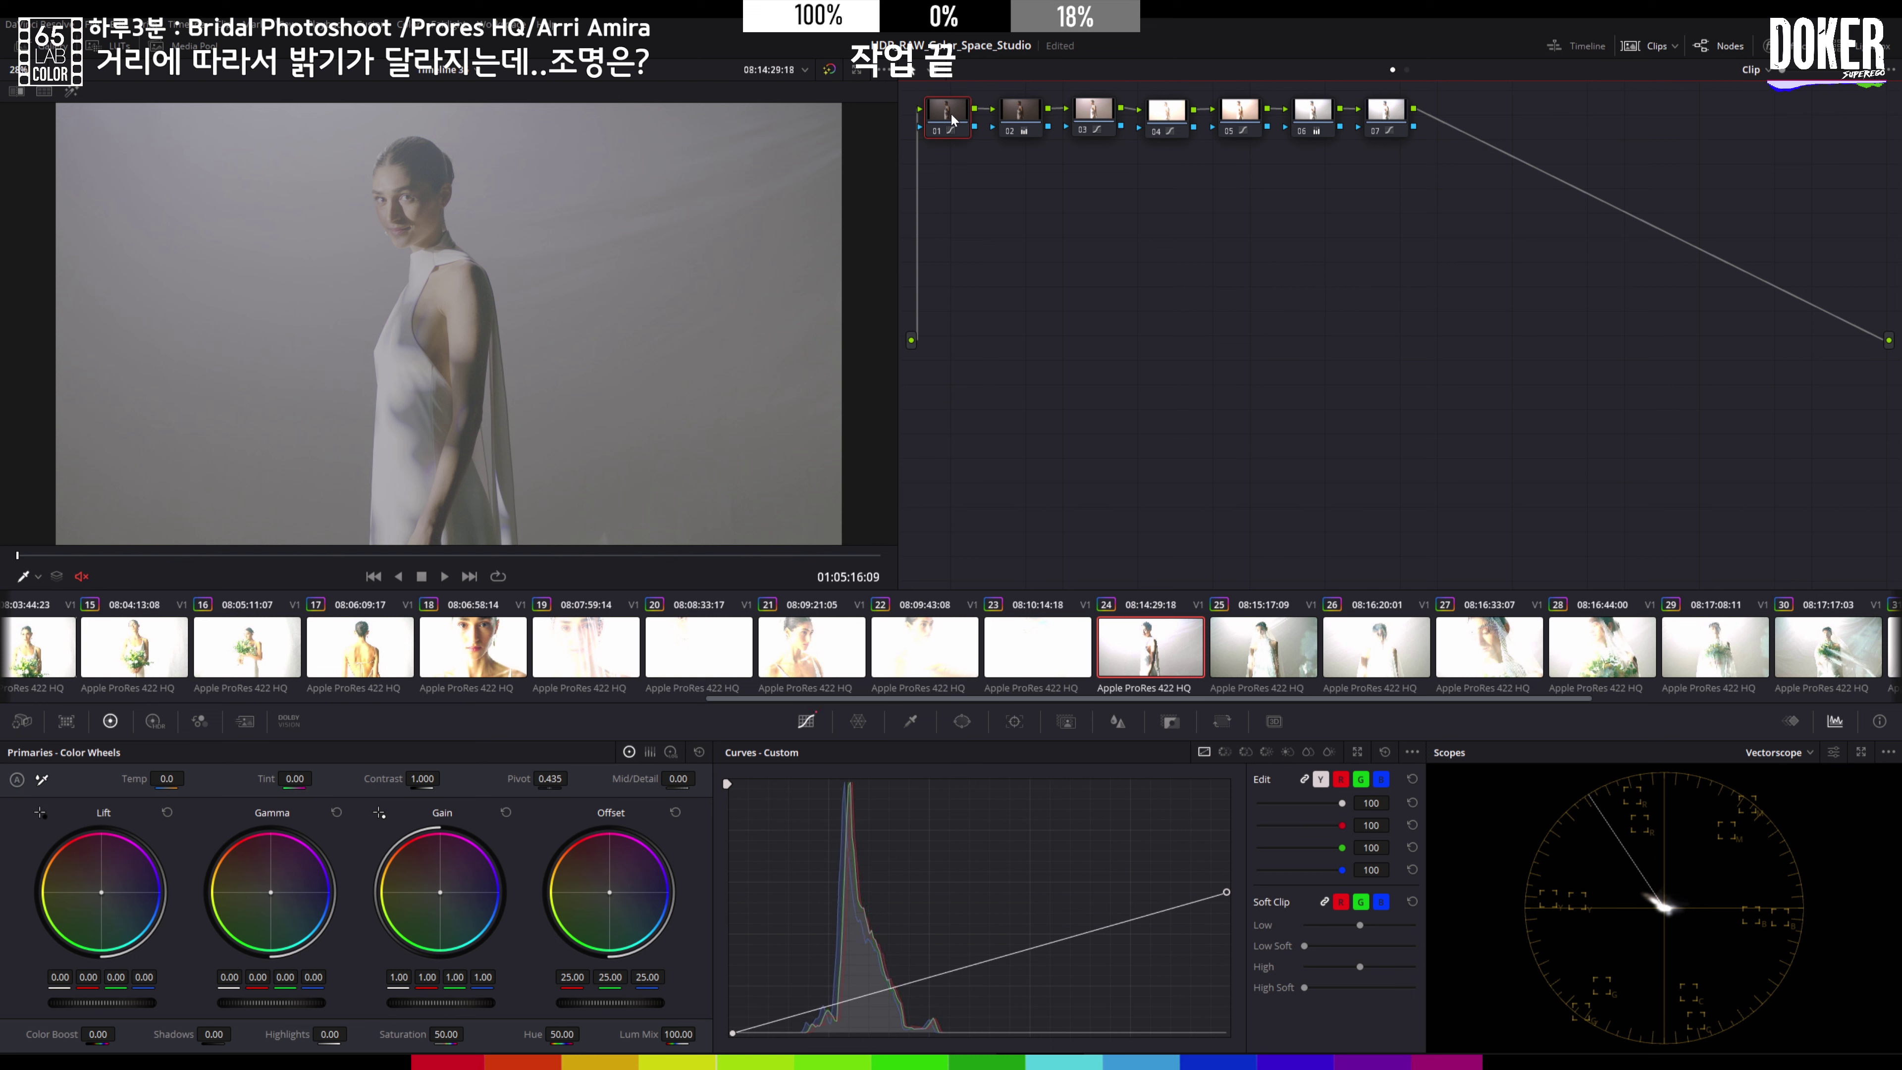
drag(1228, 888, 1234, 883)
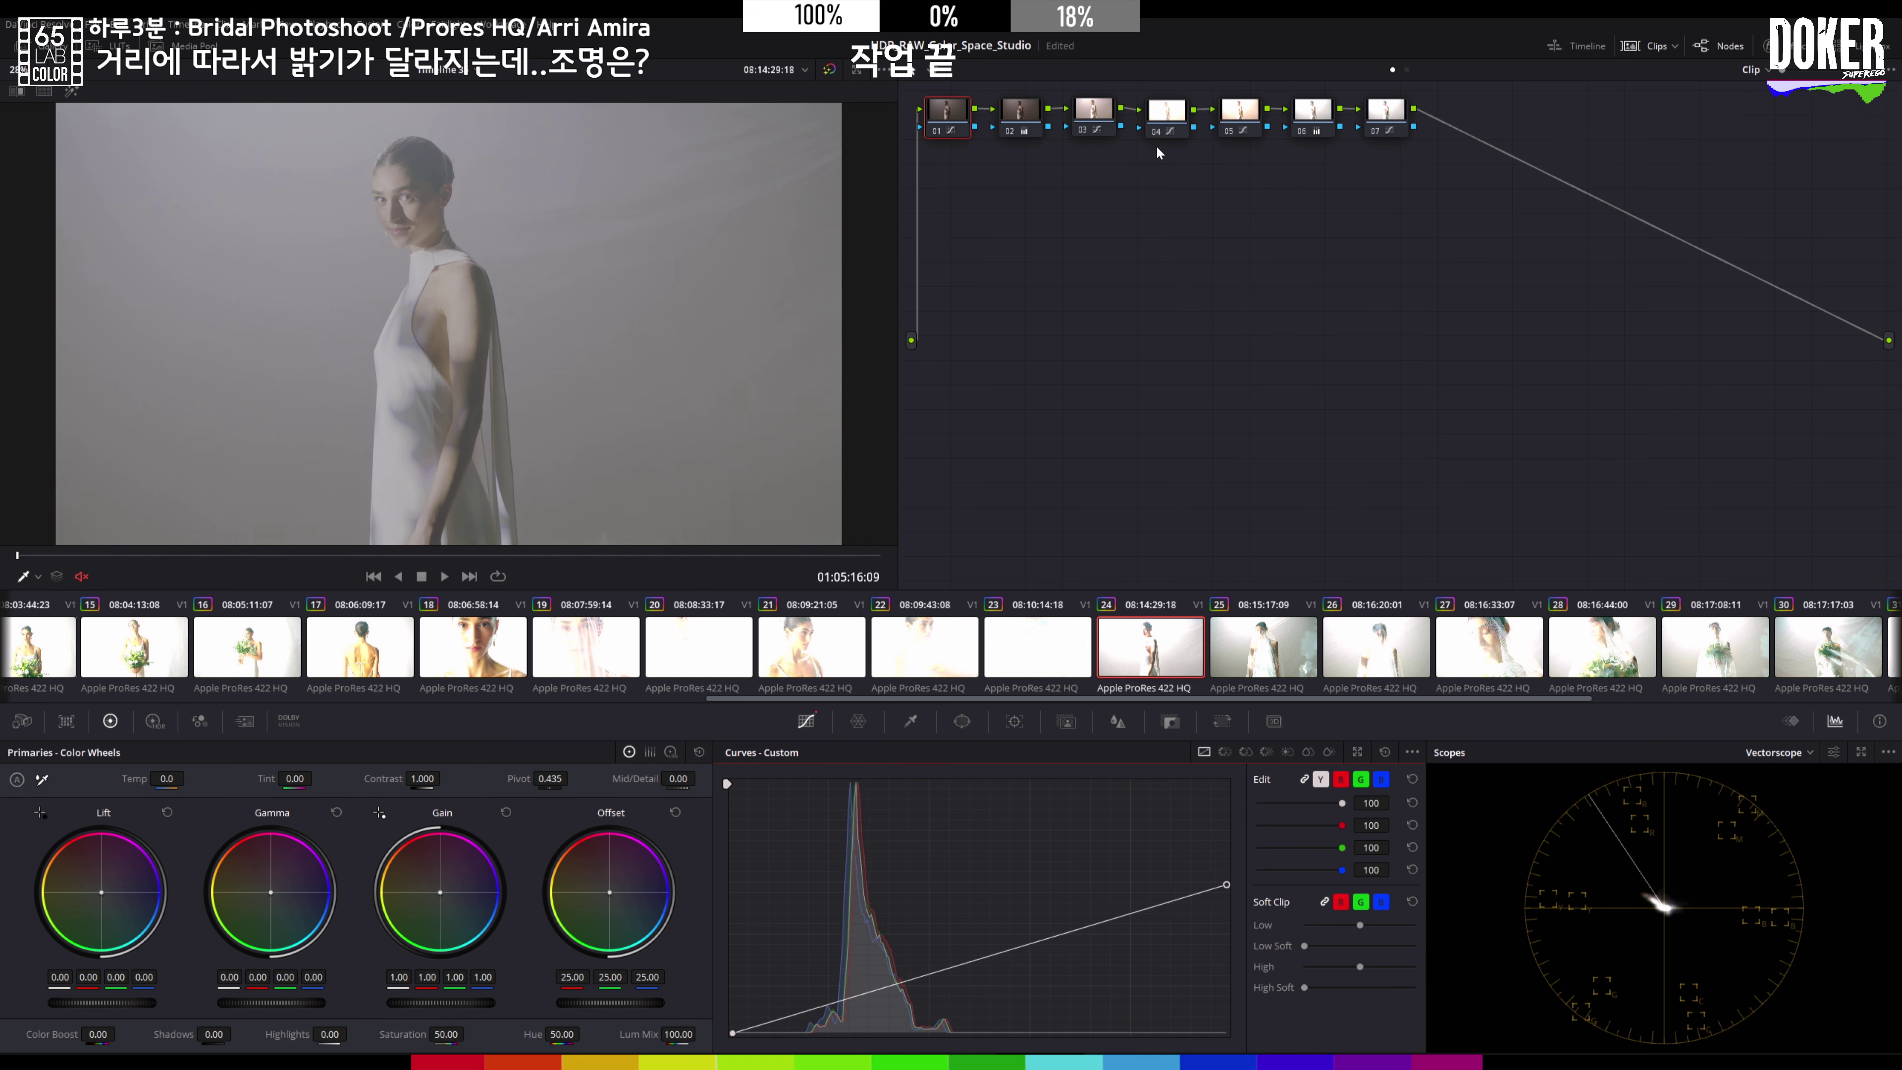
Step: Darken clip 24's midtones slightly by lowering the curve points on nodes 04 and 03
click(1166, 120)
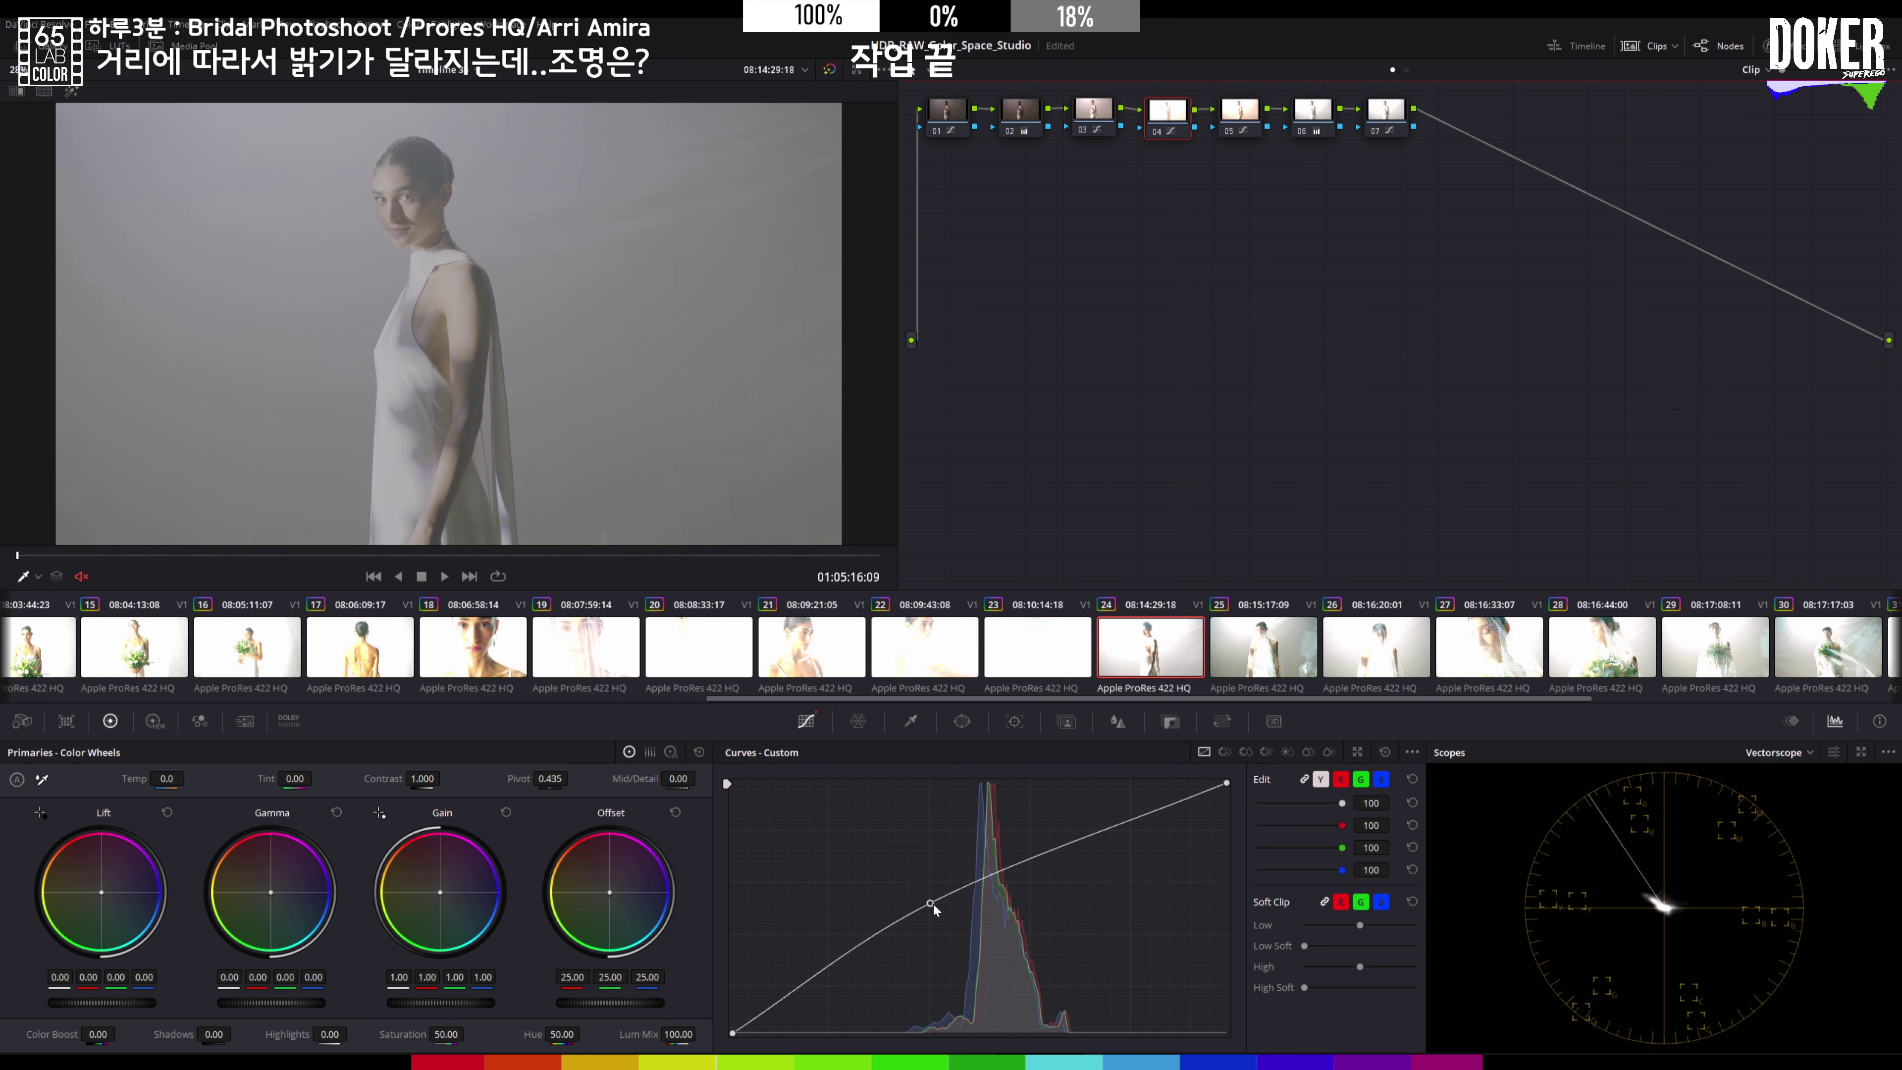
drag(931, 904, 915, 914)
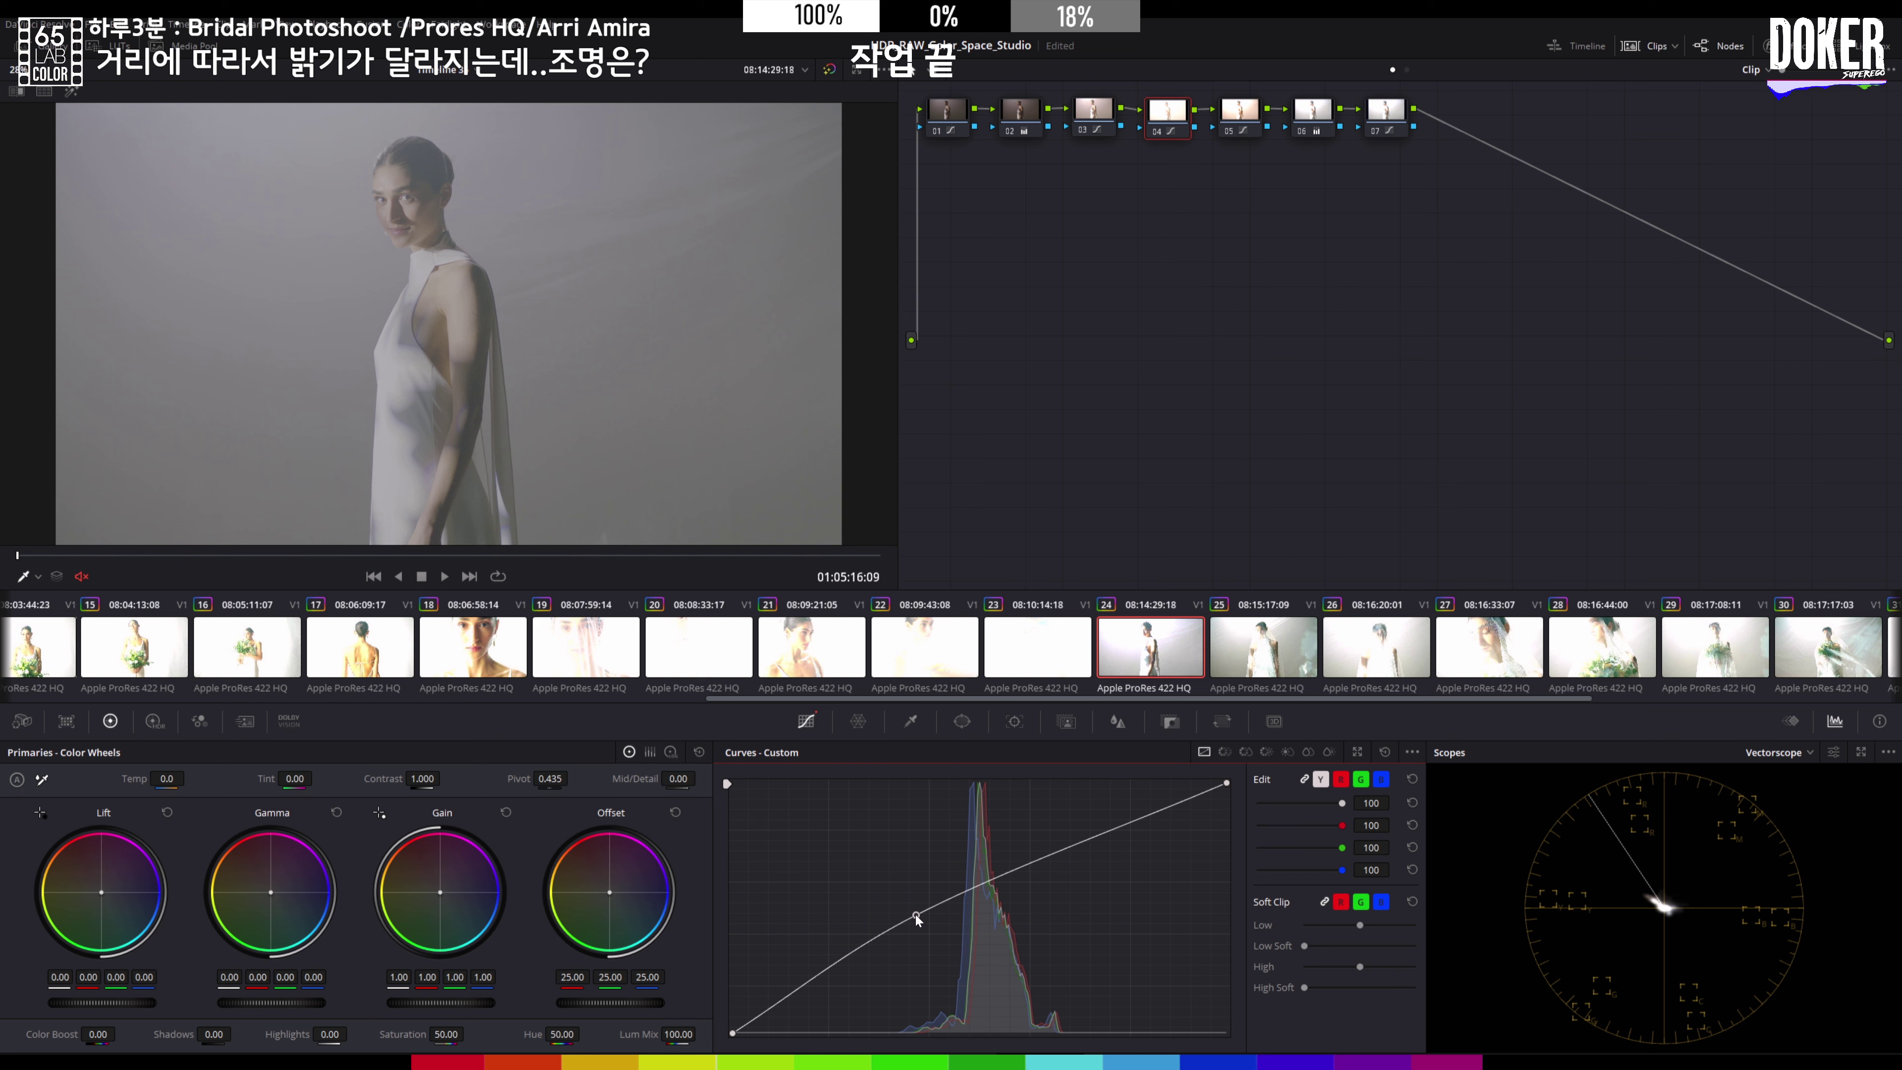
click(1098, 120)
drag(859, 924, 859, 934)
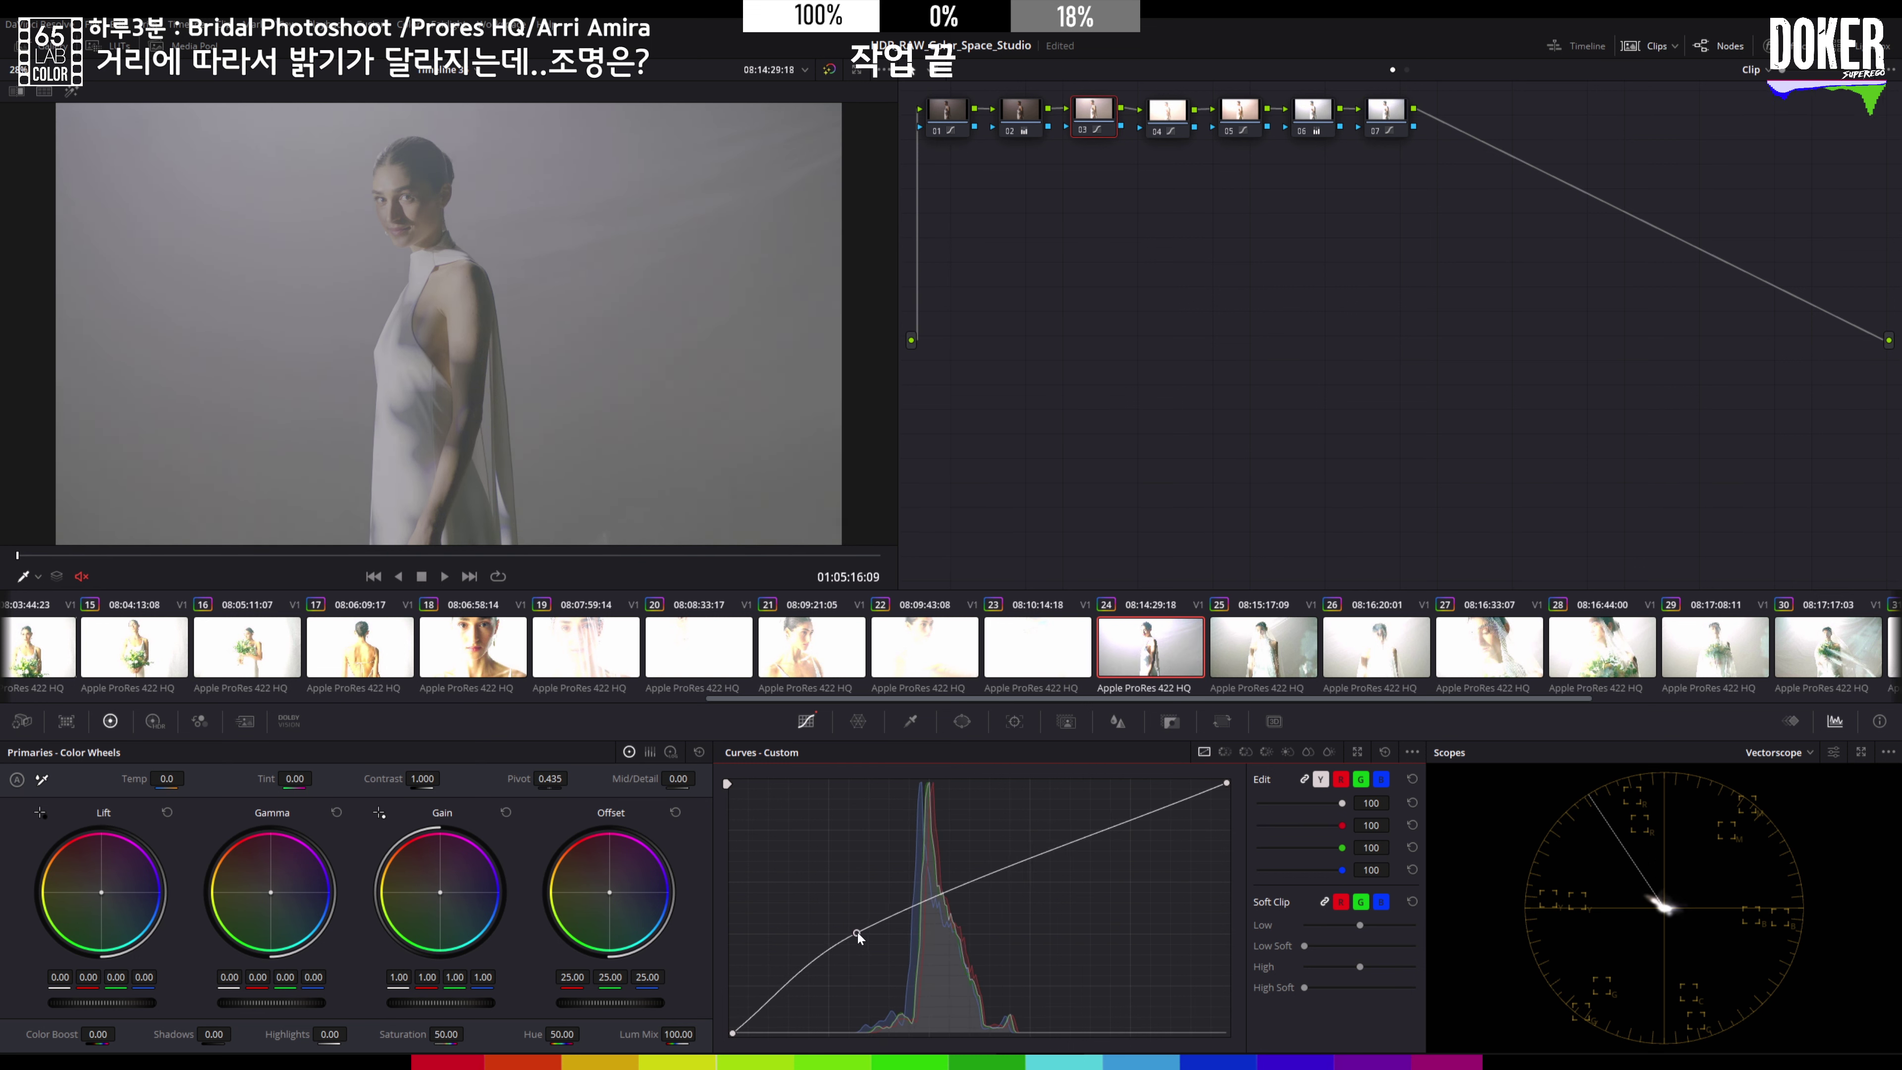
Step: Carry clip 24's grade forward to clips 25, 26, 27 and 28
click(1287, 658)
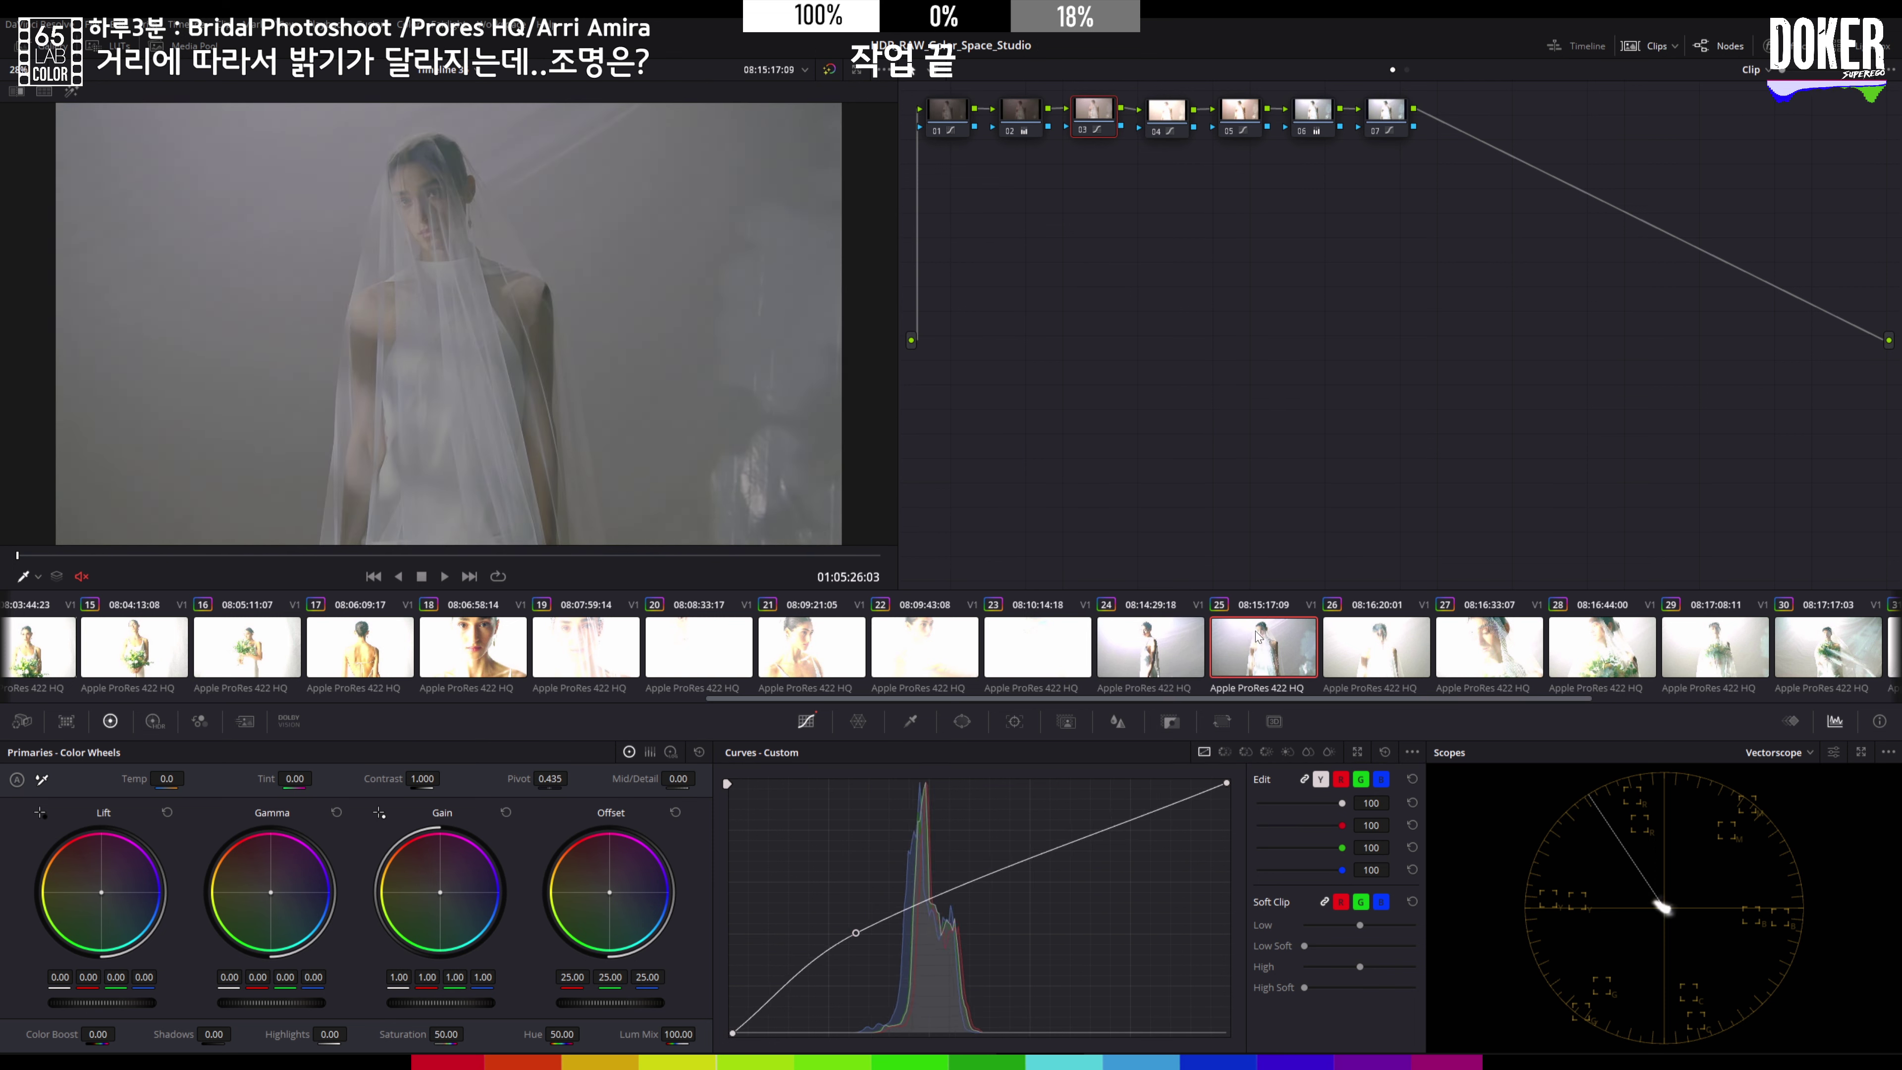
click(1357, 640)
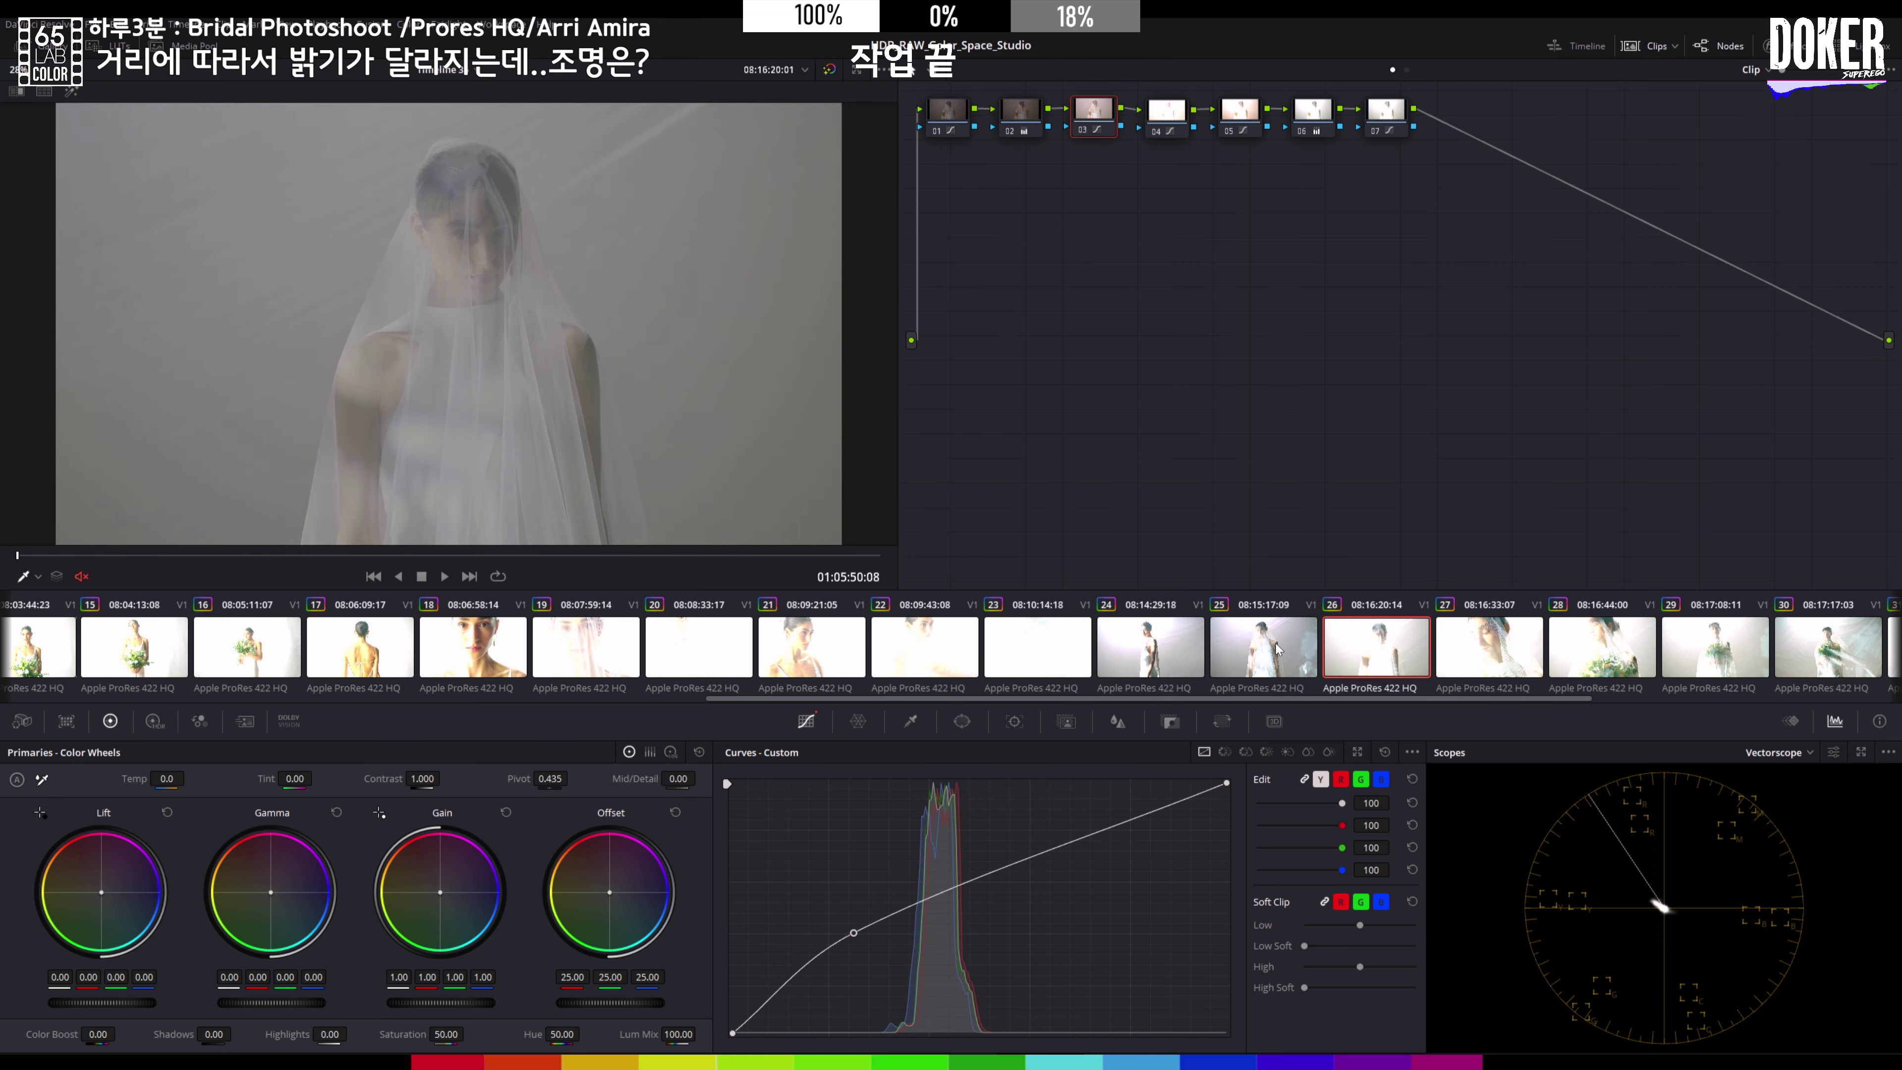
click(1474, 637)
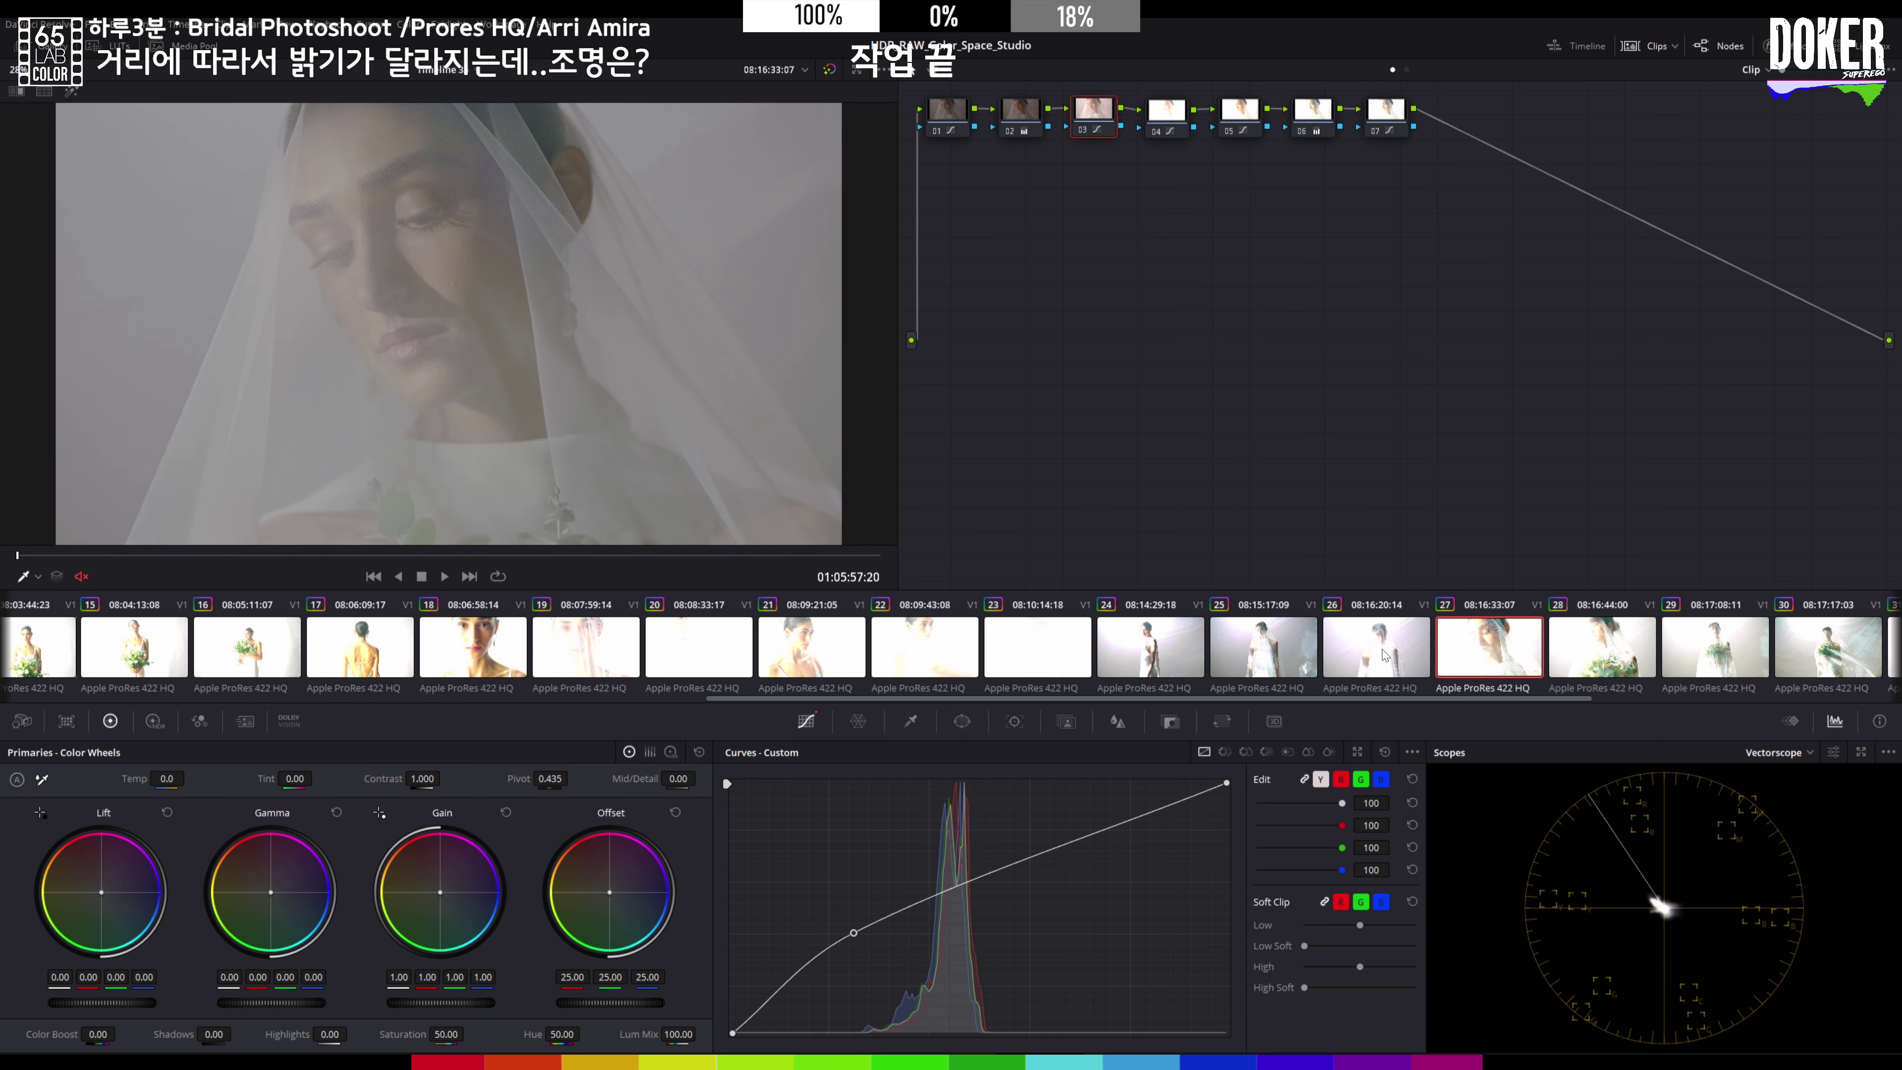
click(1570, 643)
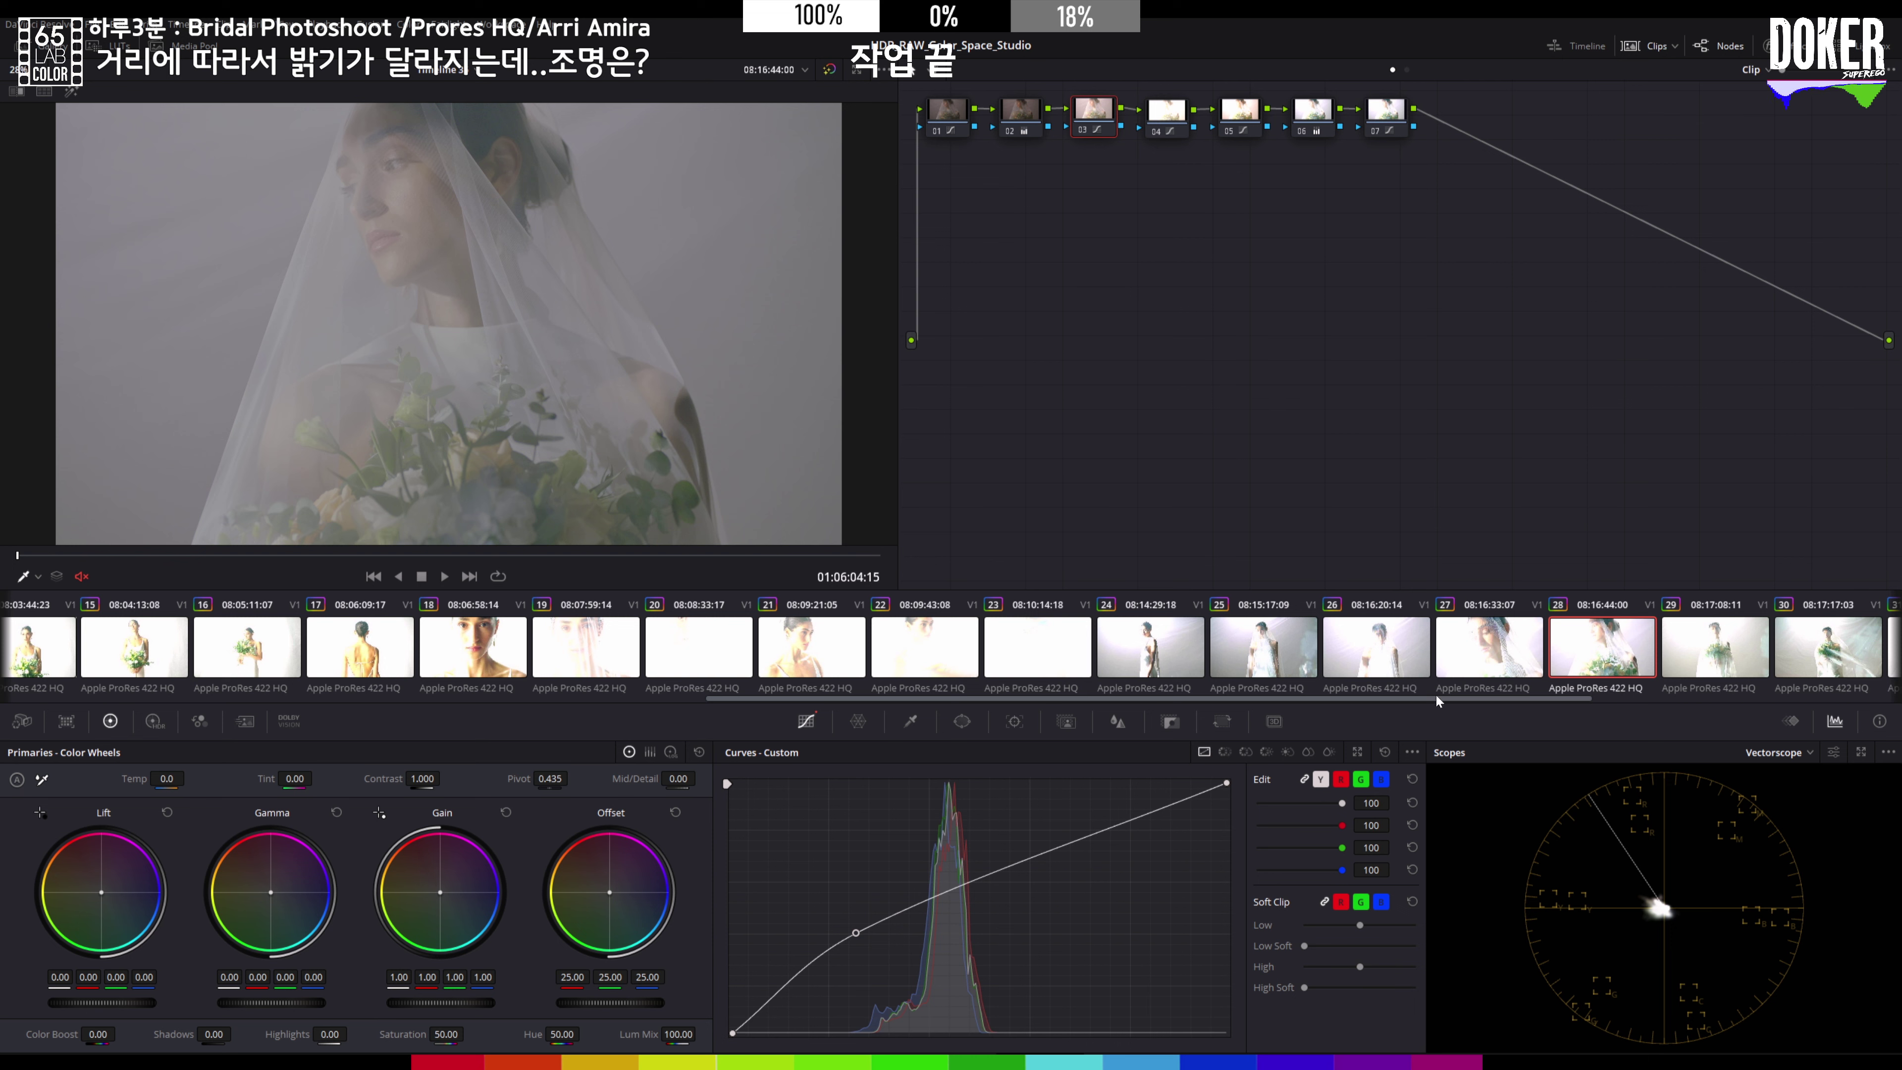
Step: Carry clip 28's grade forward through clips 29 to 36
drag(1436, 696, 1762, 699)
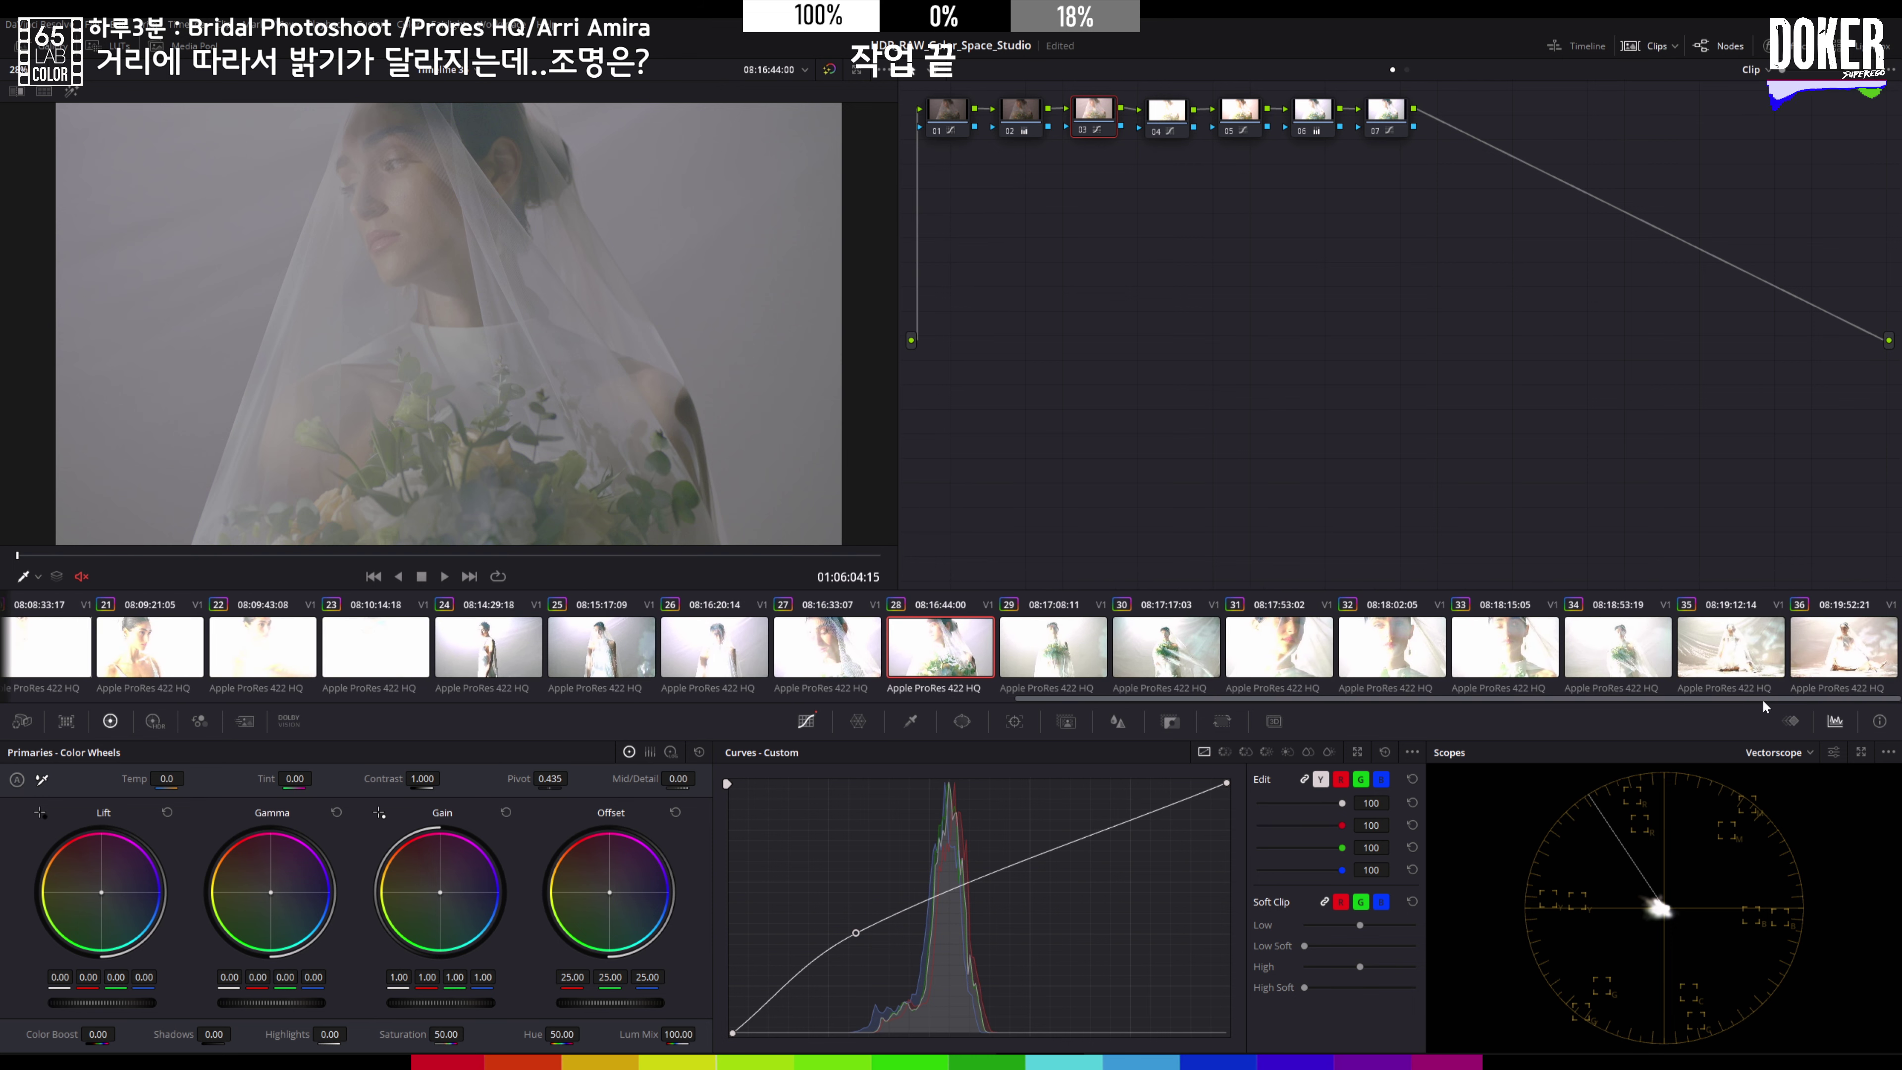
click(1056, 652)
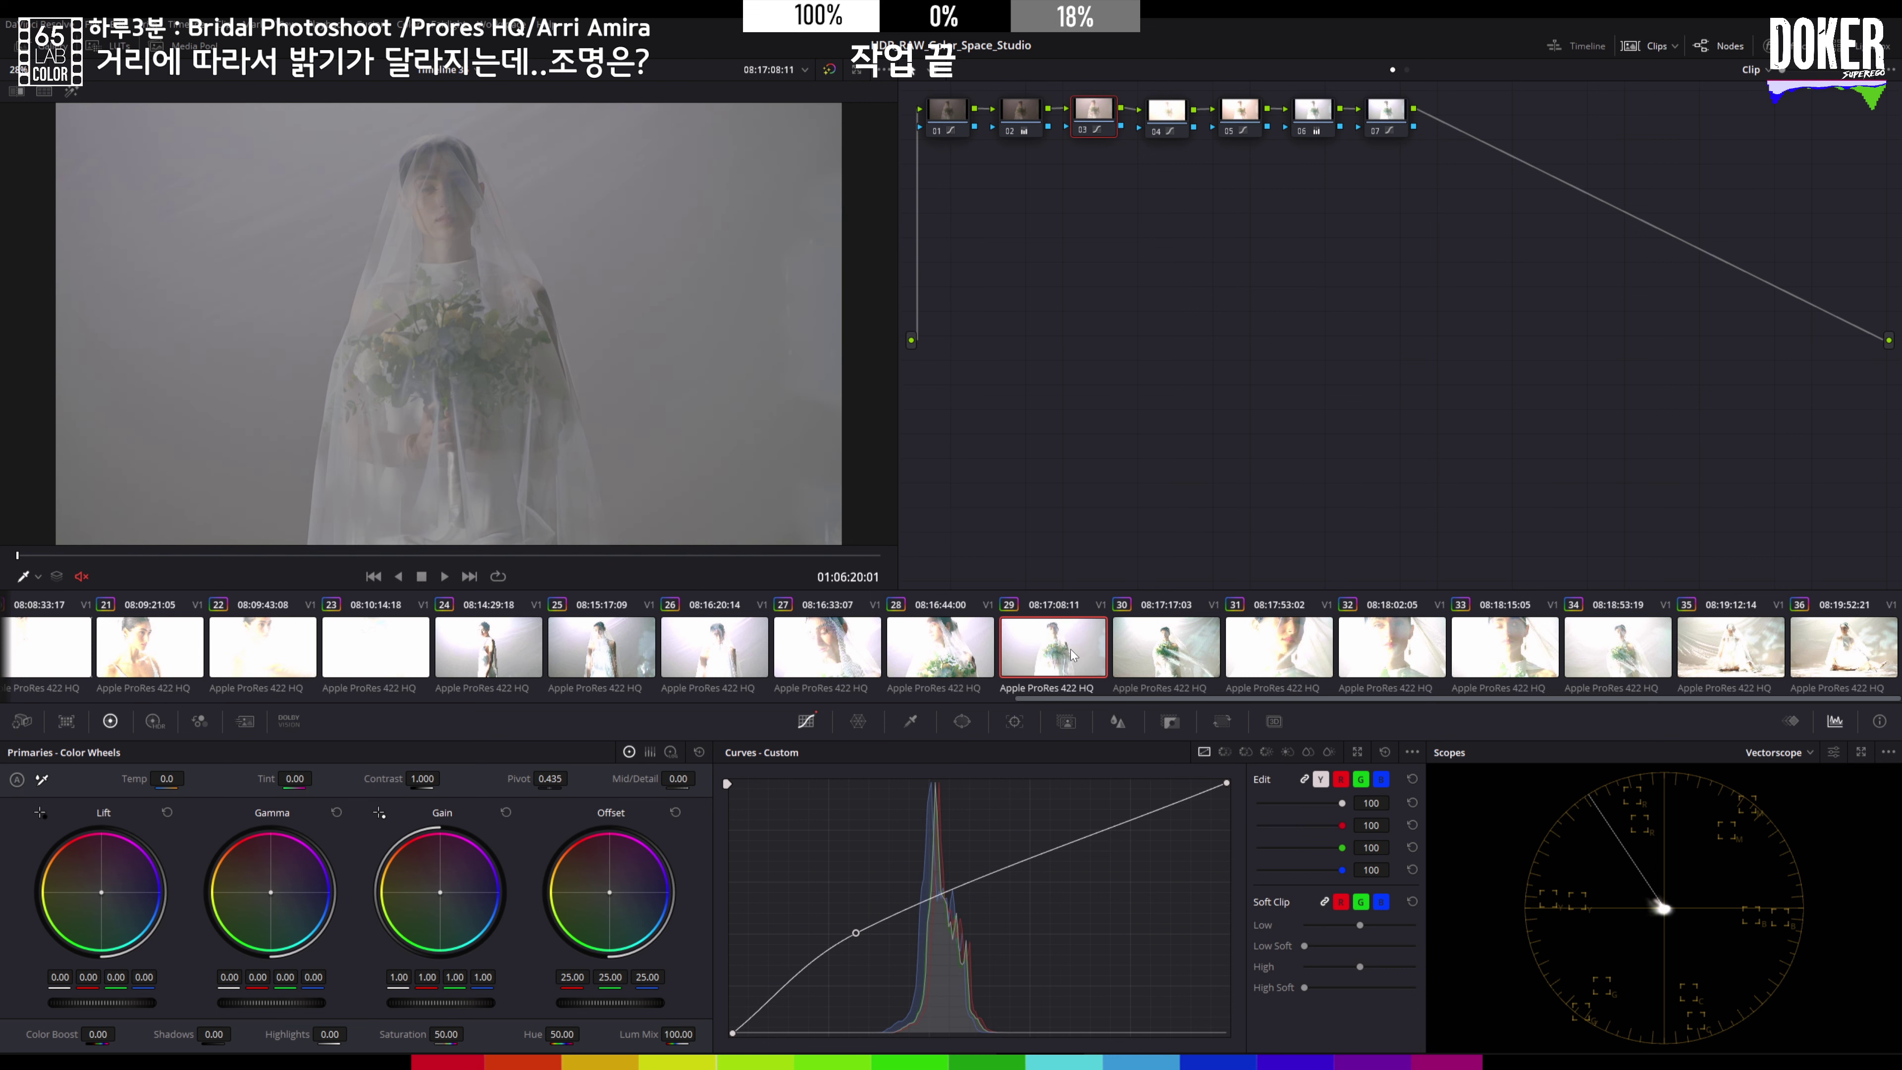
click(1185, 657)
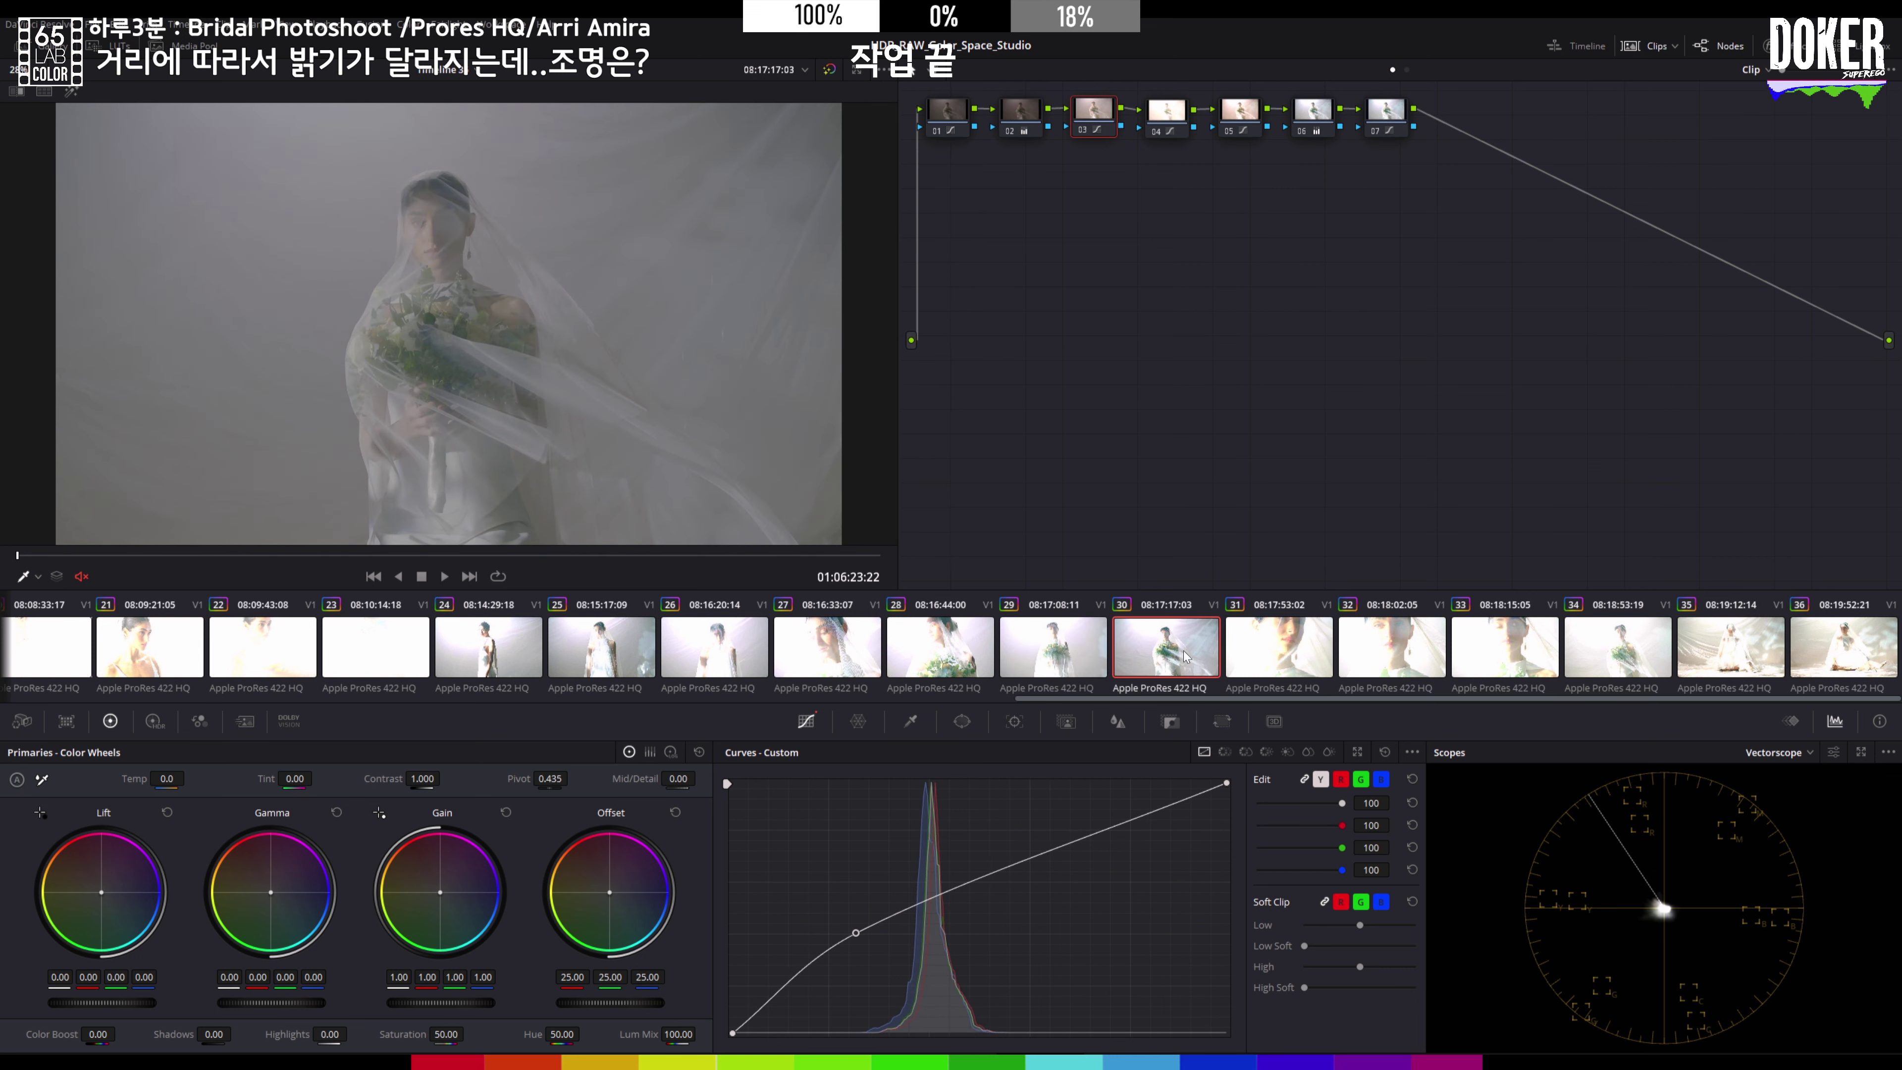
click(1250, 651)
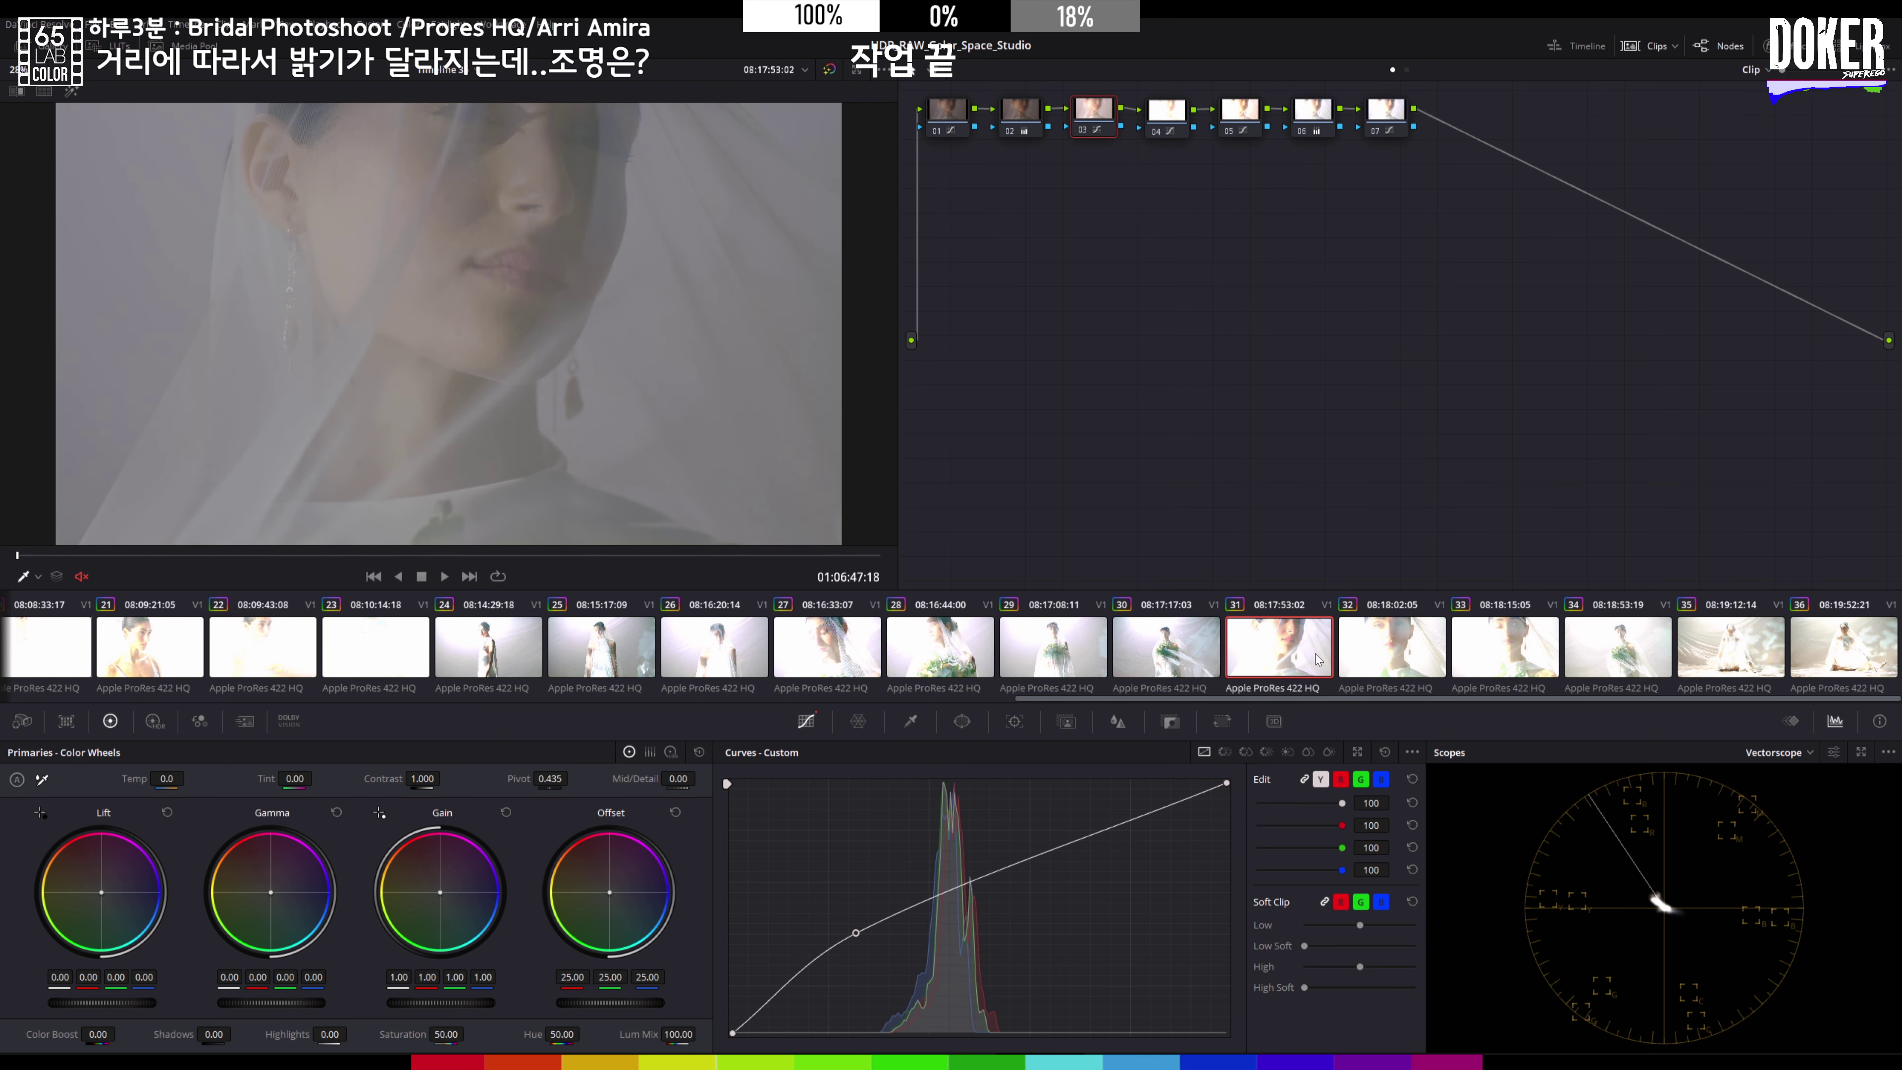
click(1374, 656)
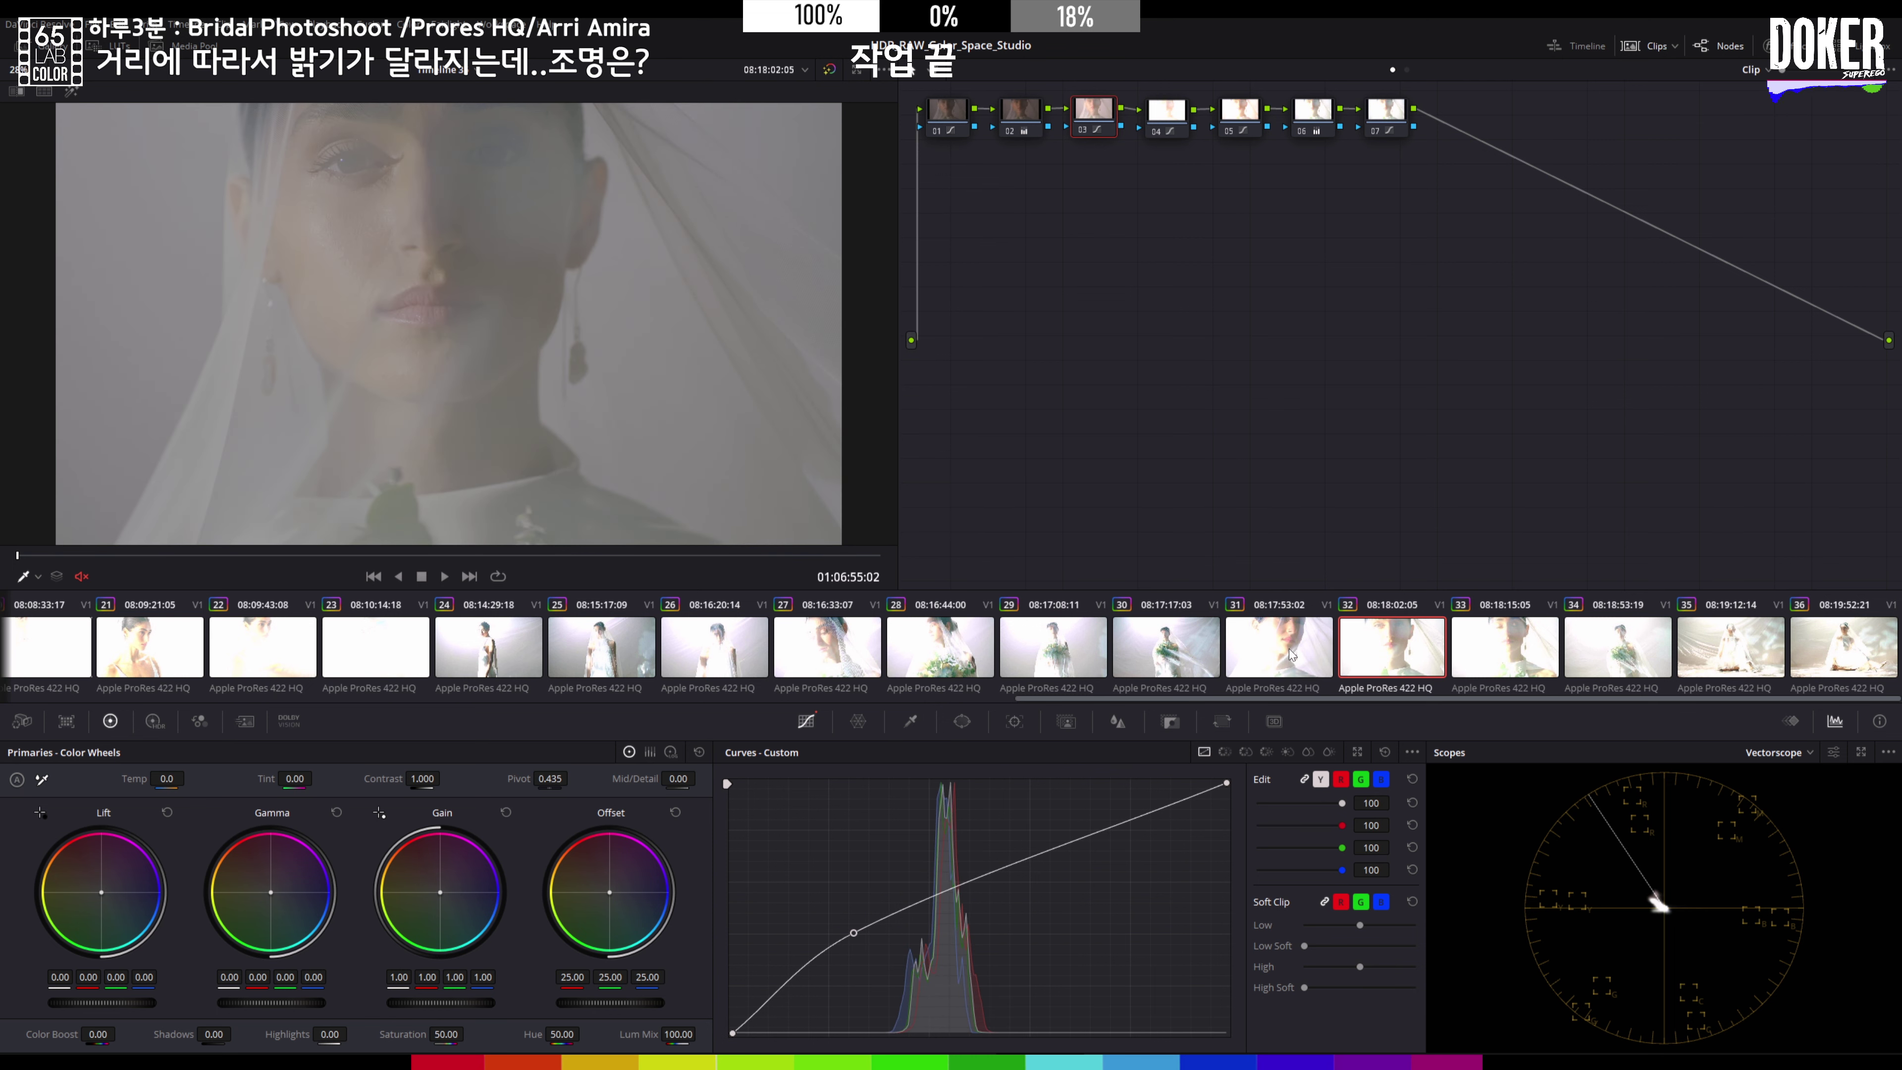
click(1488, 650)
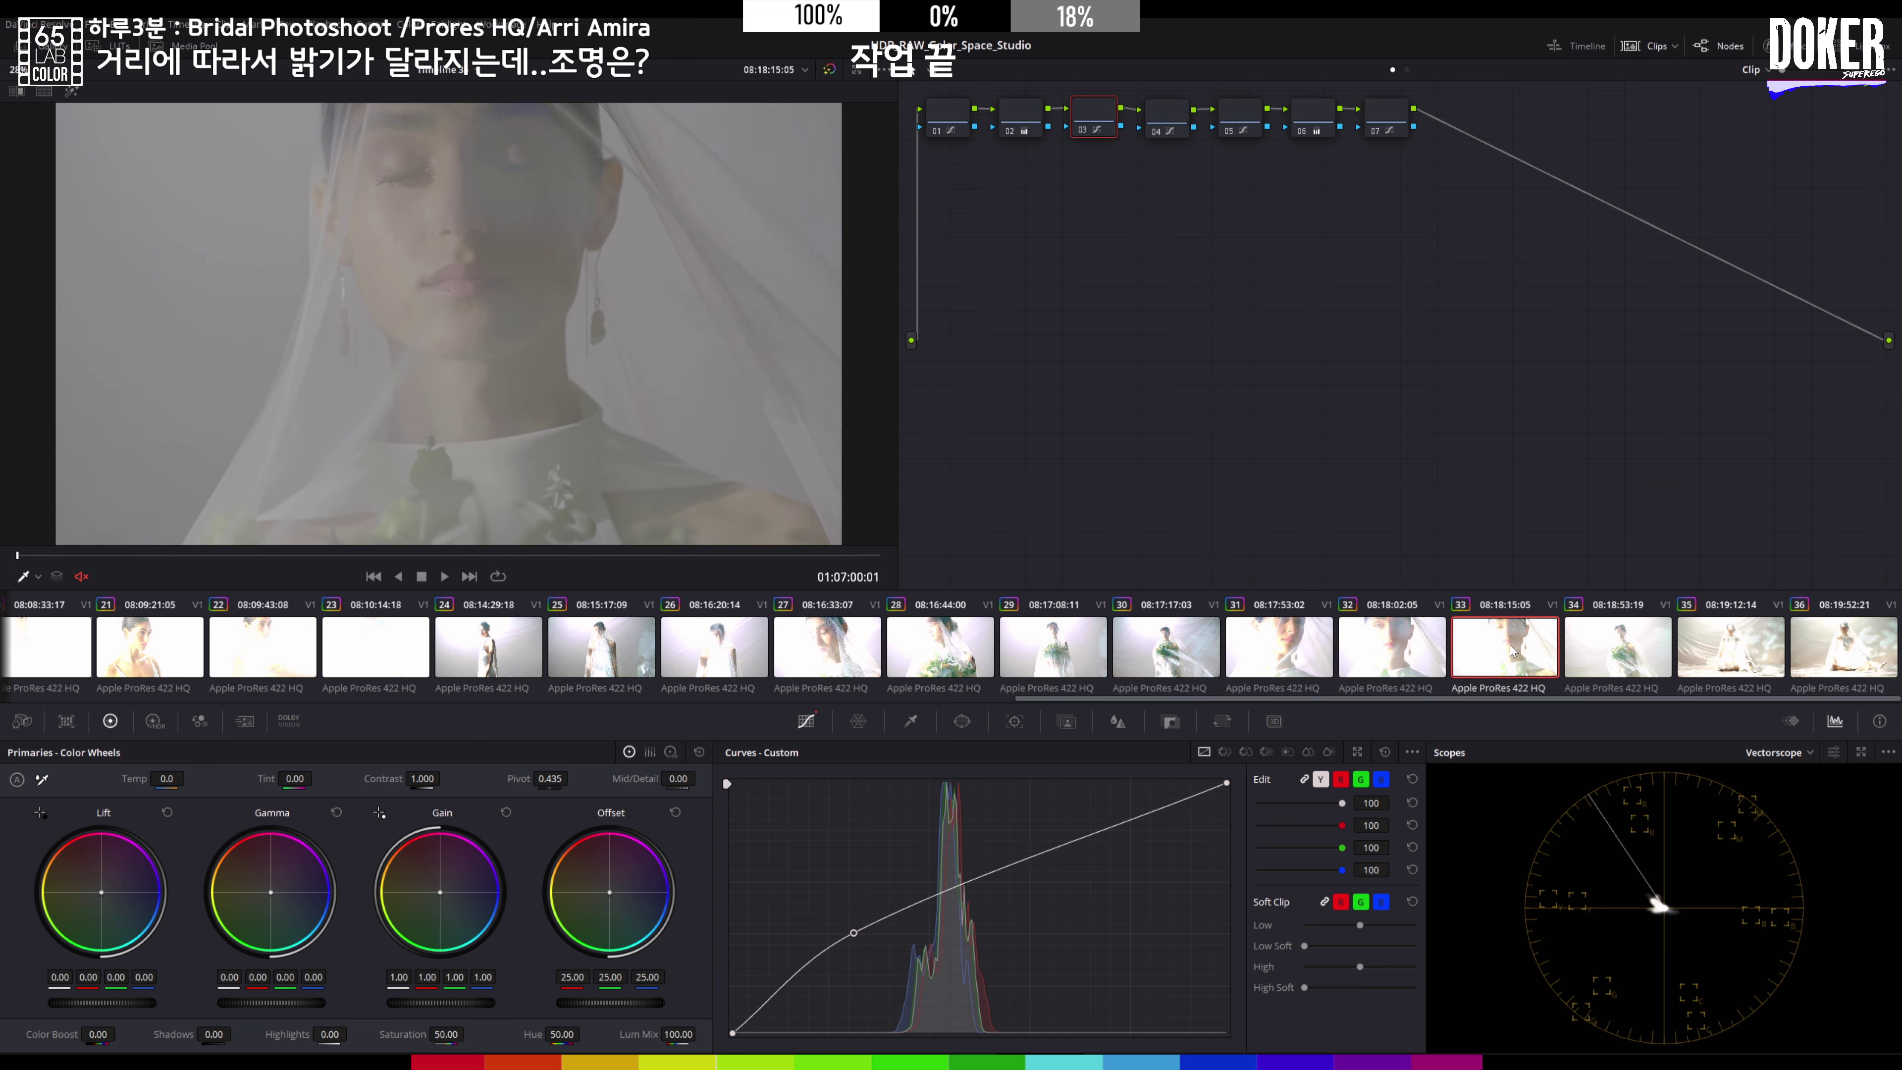
click(1590, 651)
click(1697, 649)
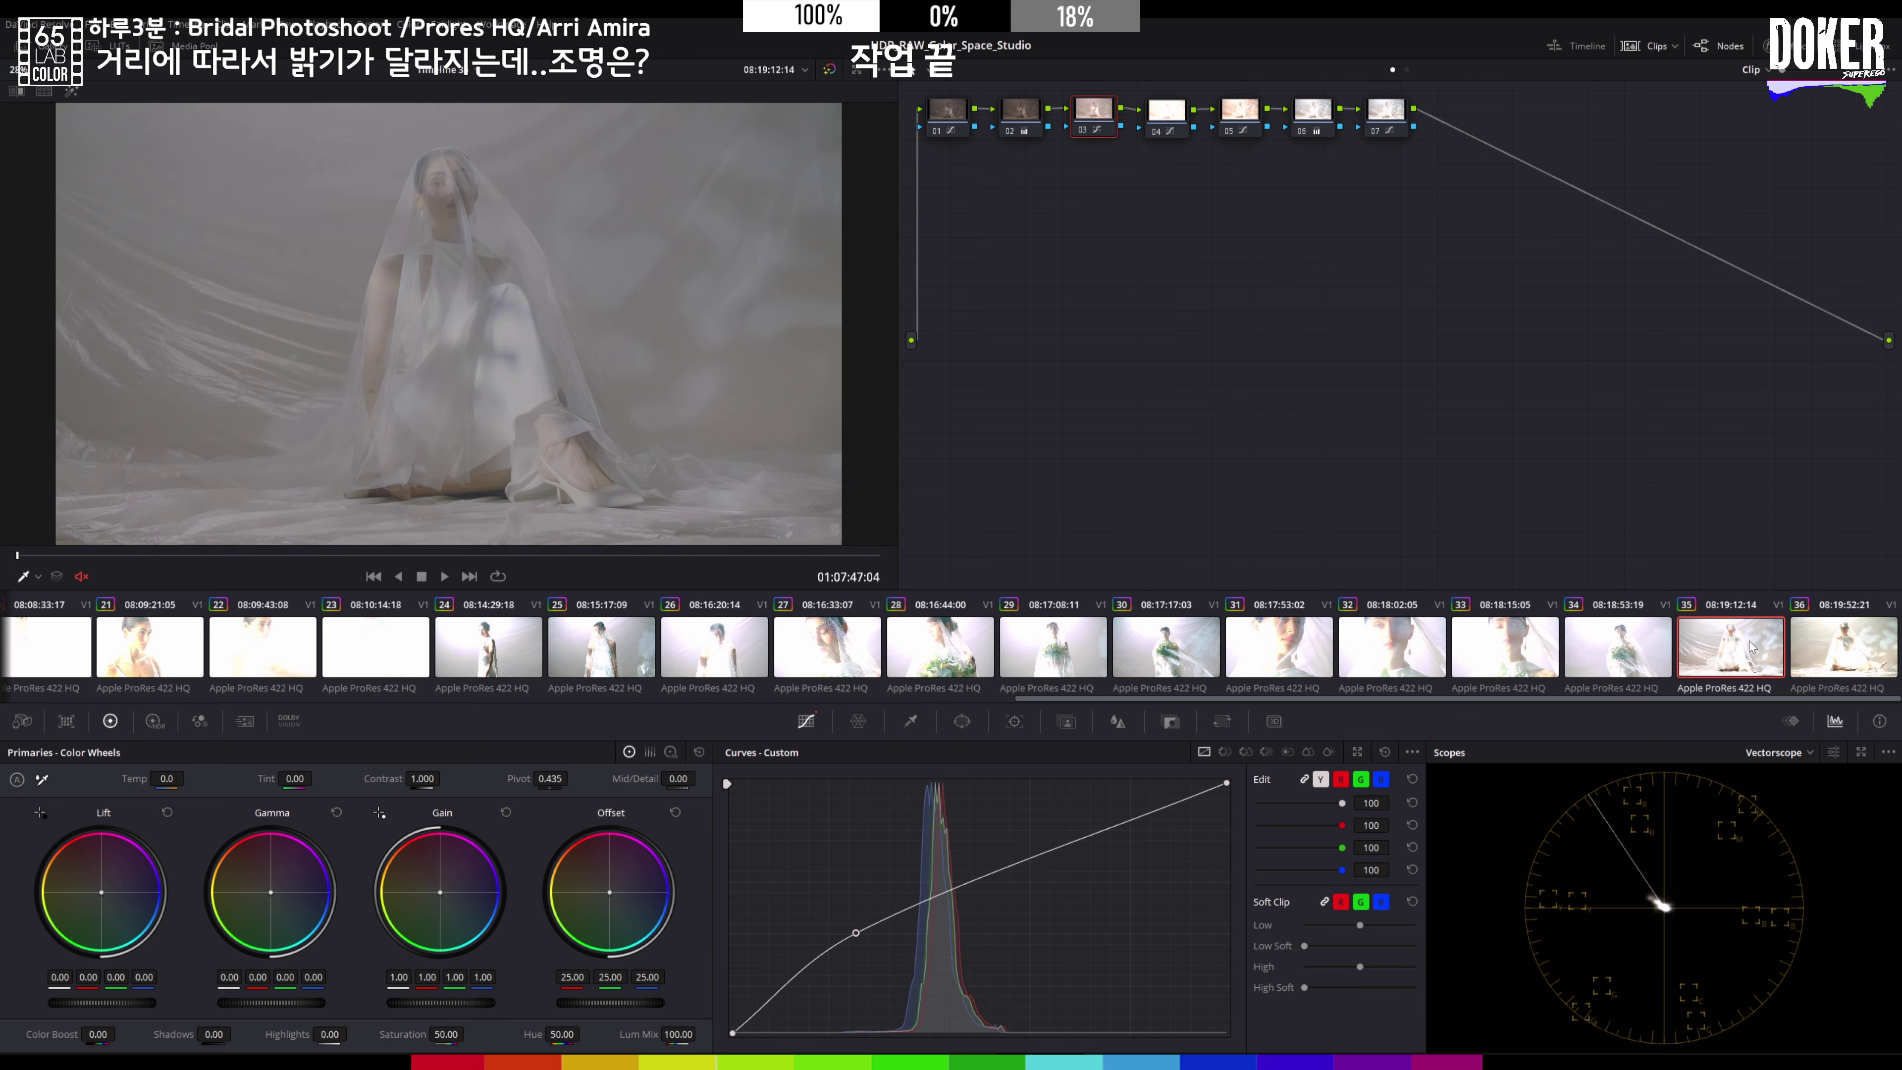
key(Down)
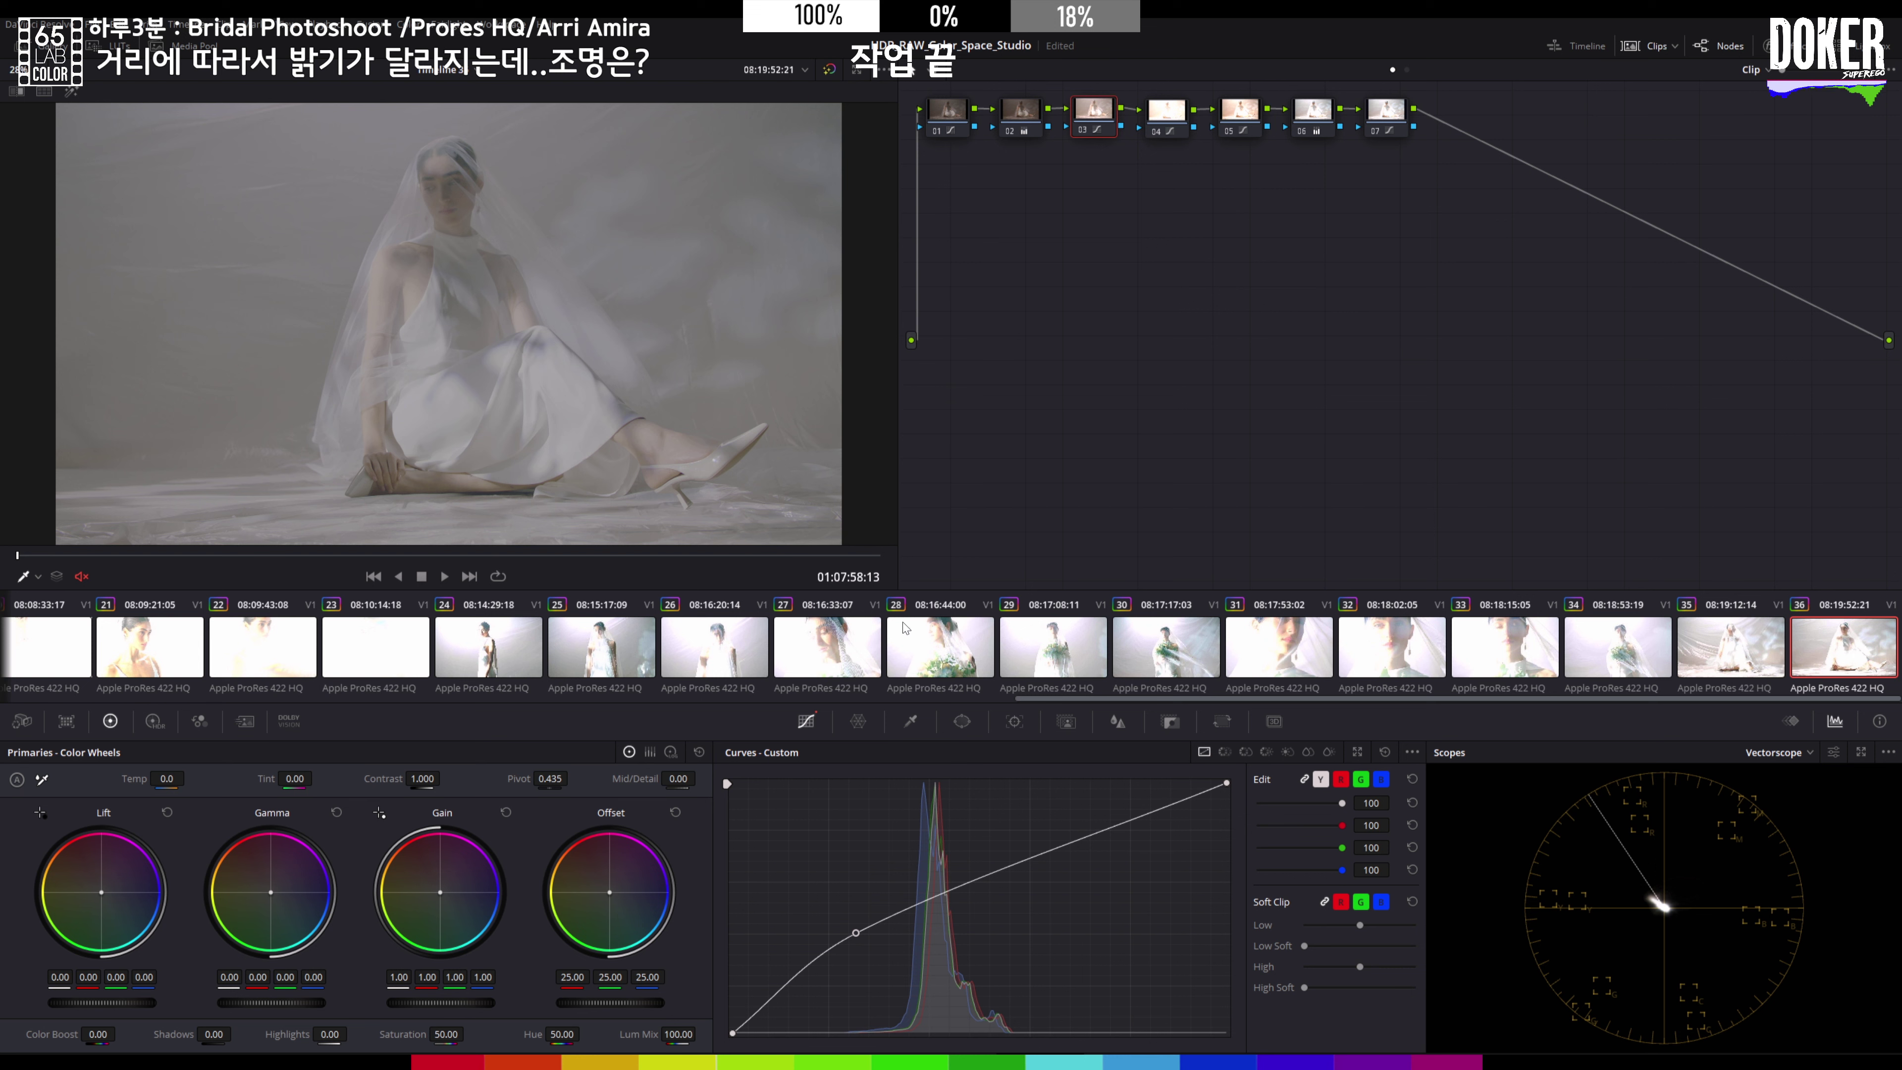
Step: Select all clips on the timeline and set the output blanking to 2.0
drag(1116, 700, 8, 670)
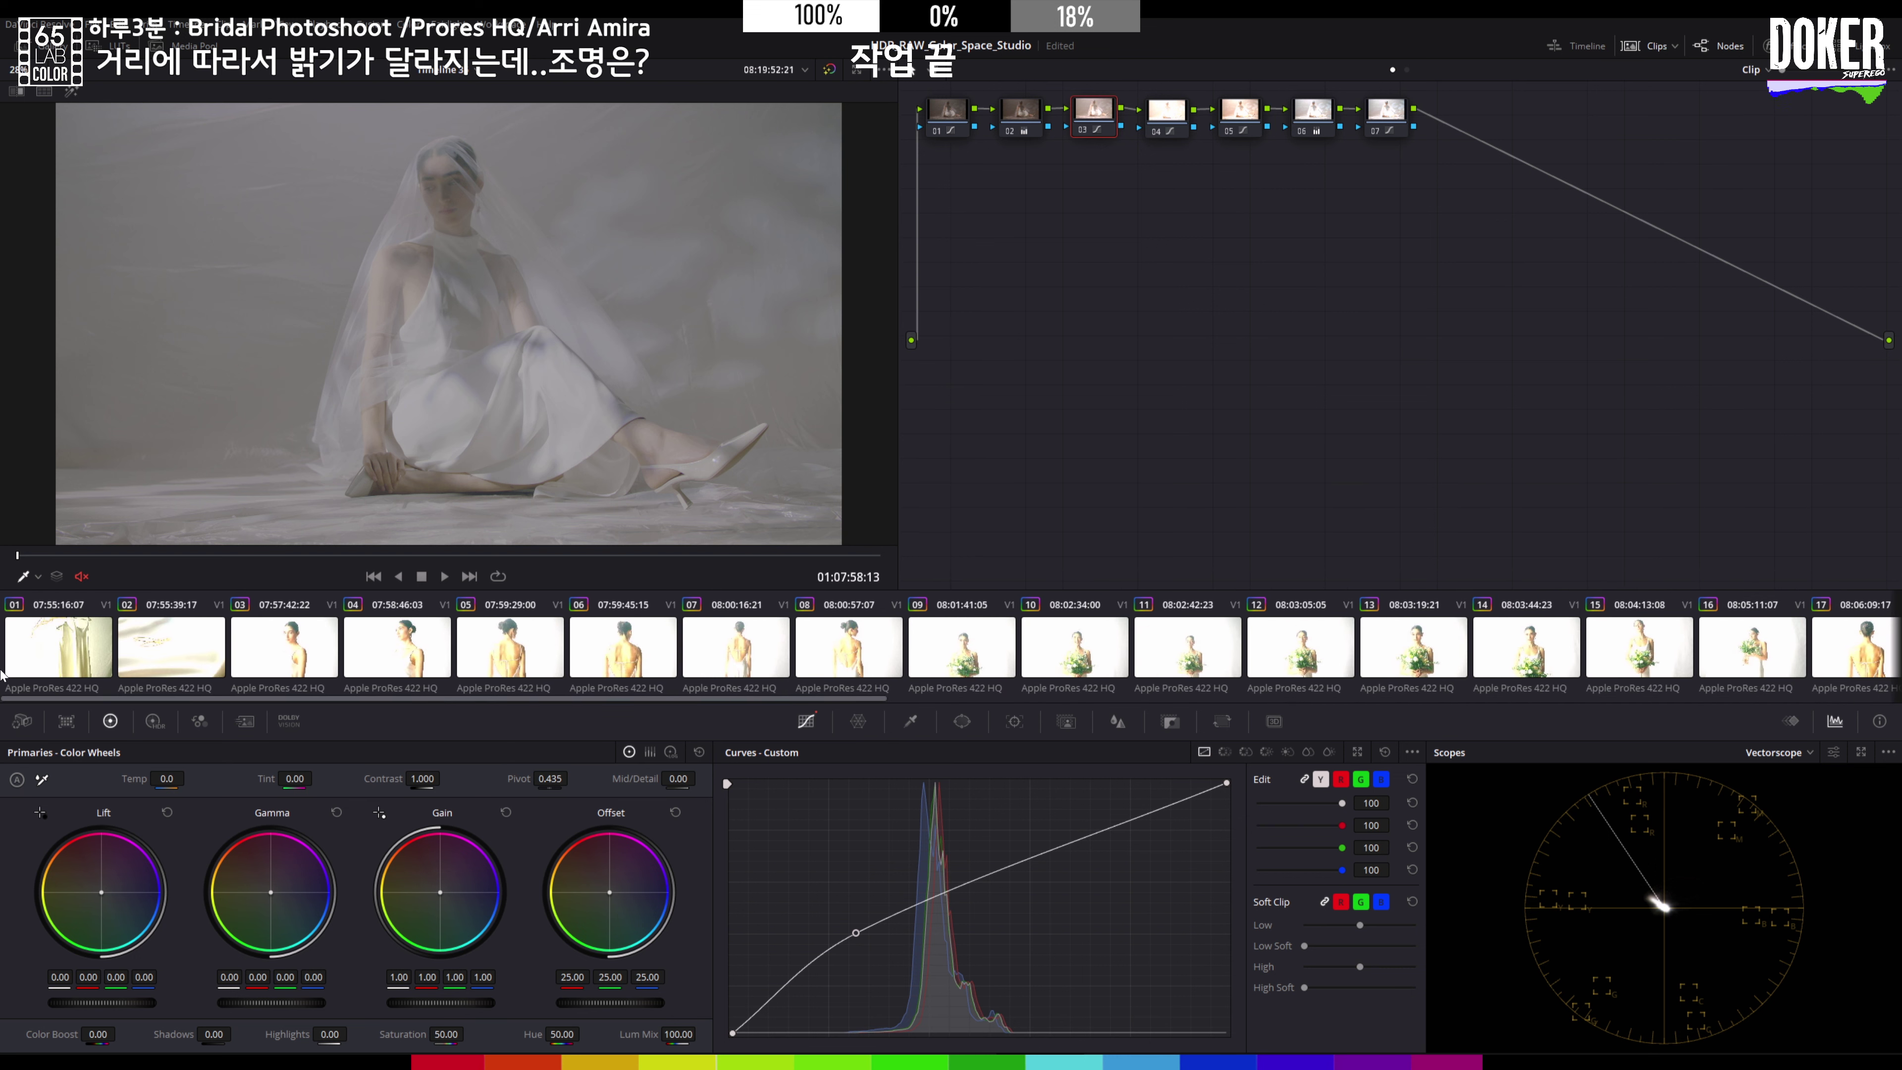
key(ctrl+a)
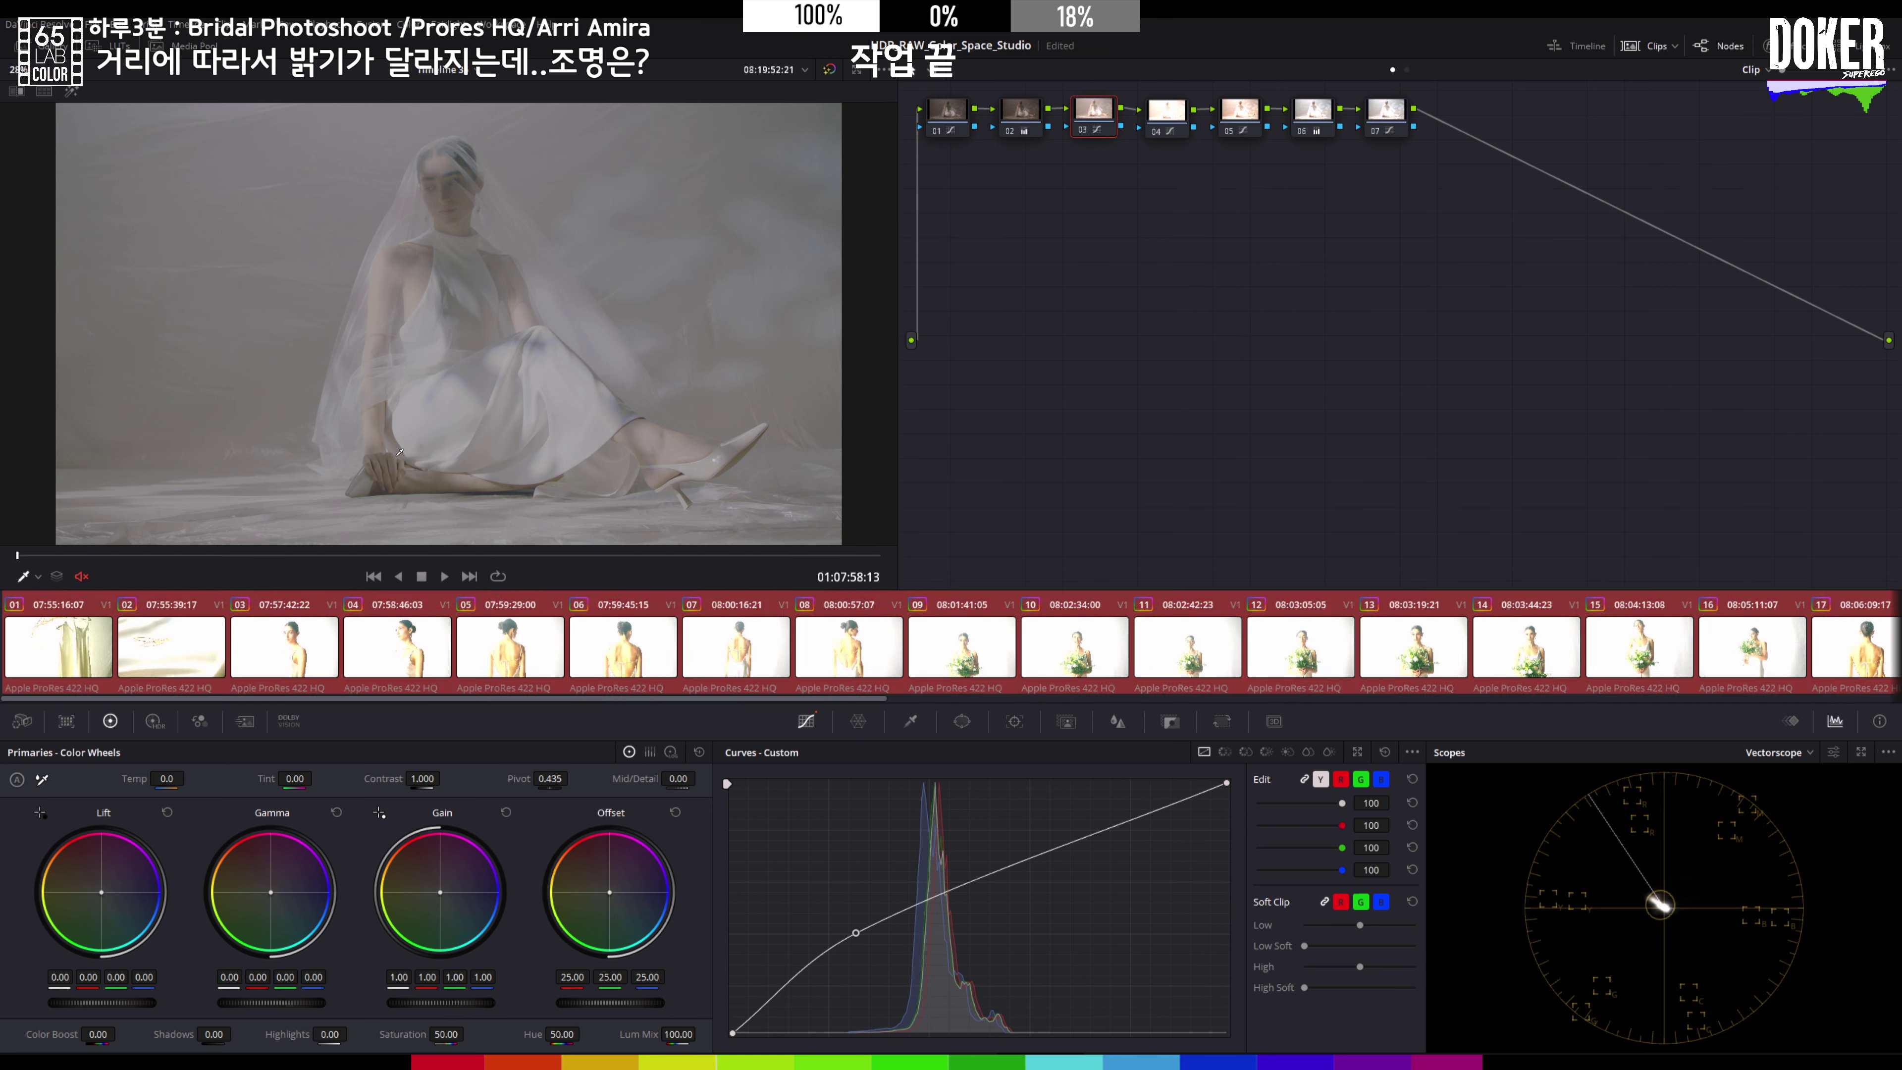
click(179, 24)
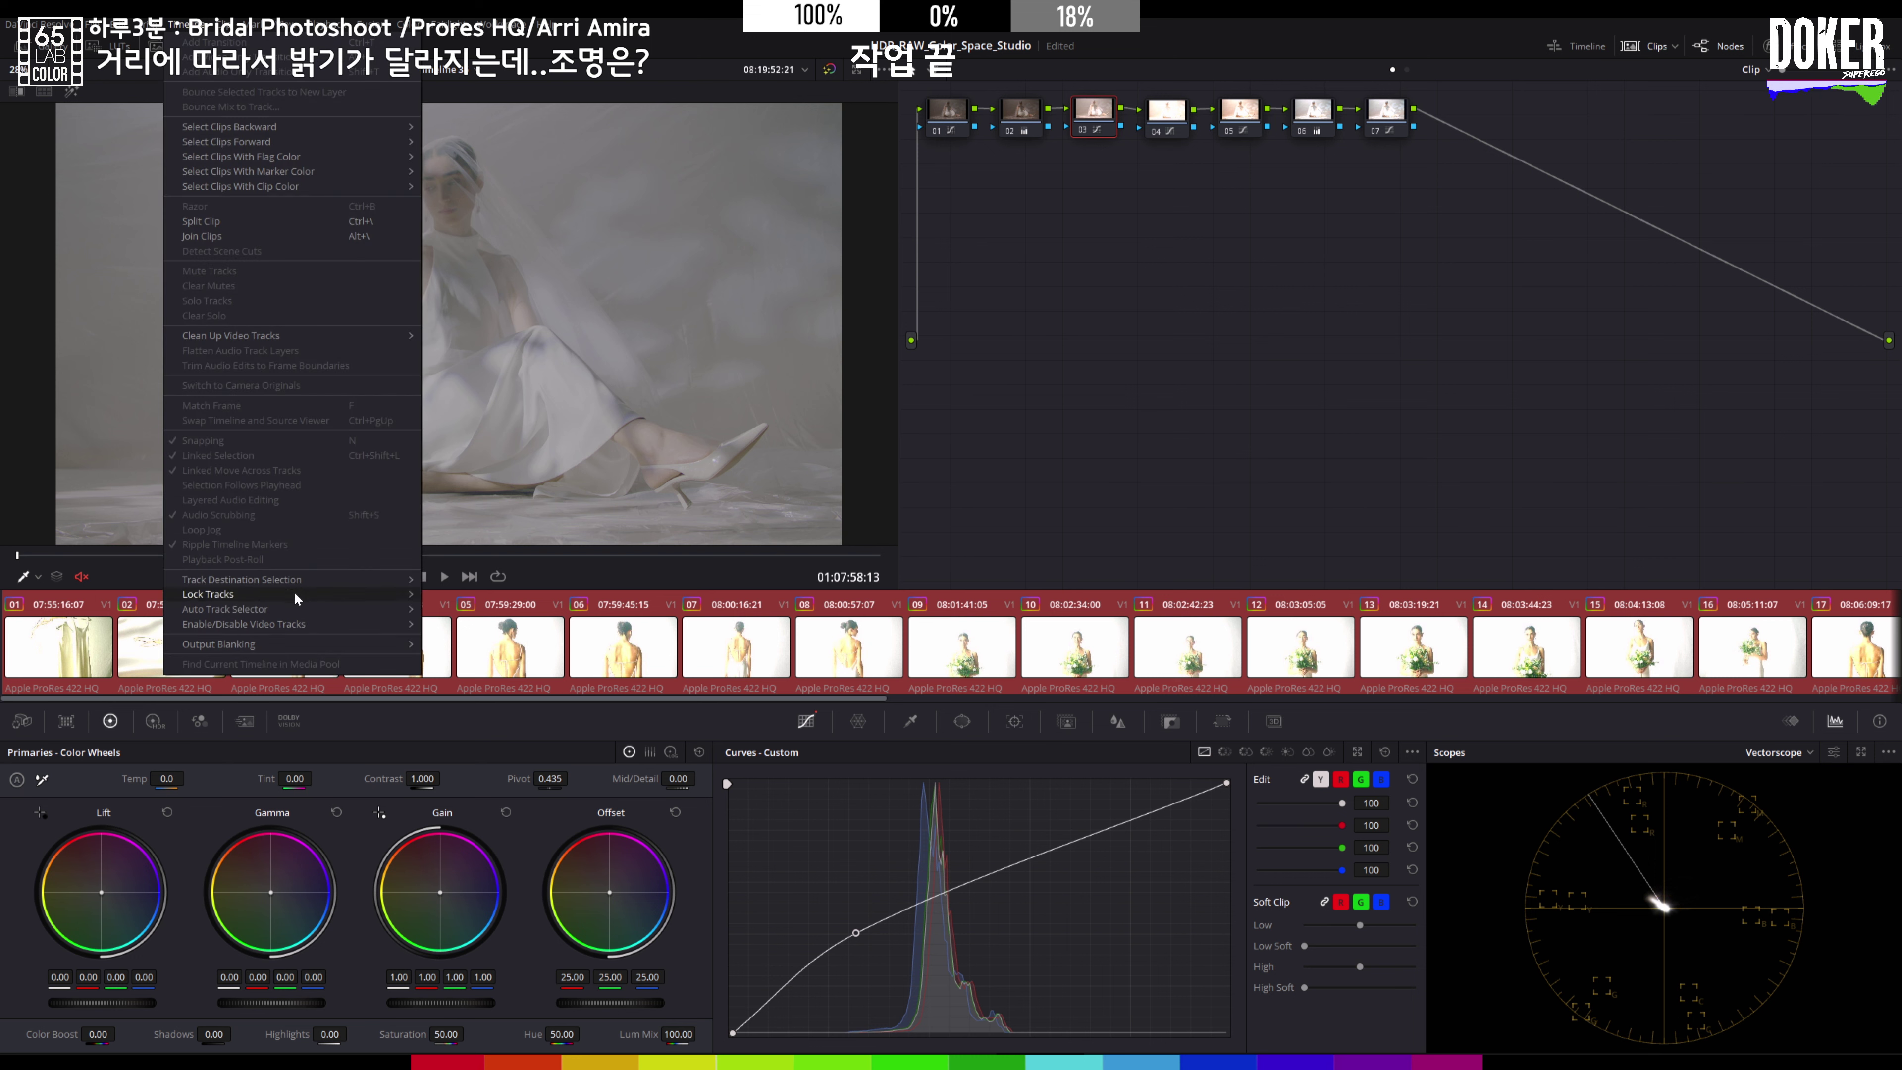
mouse_move(418, 649)
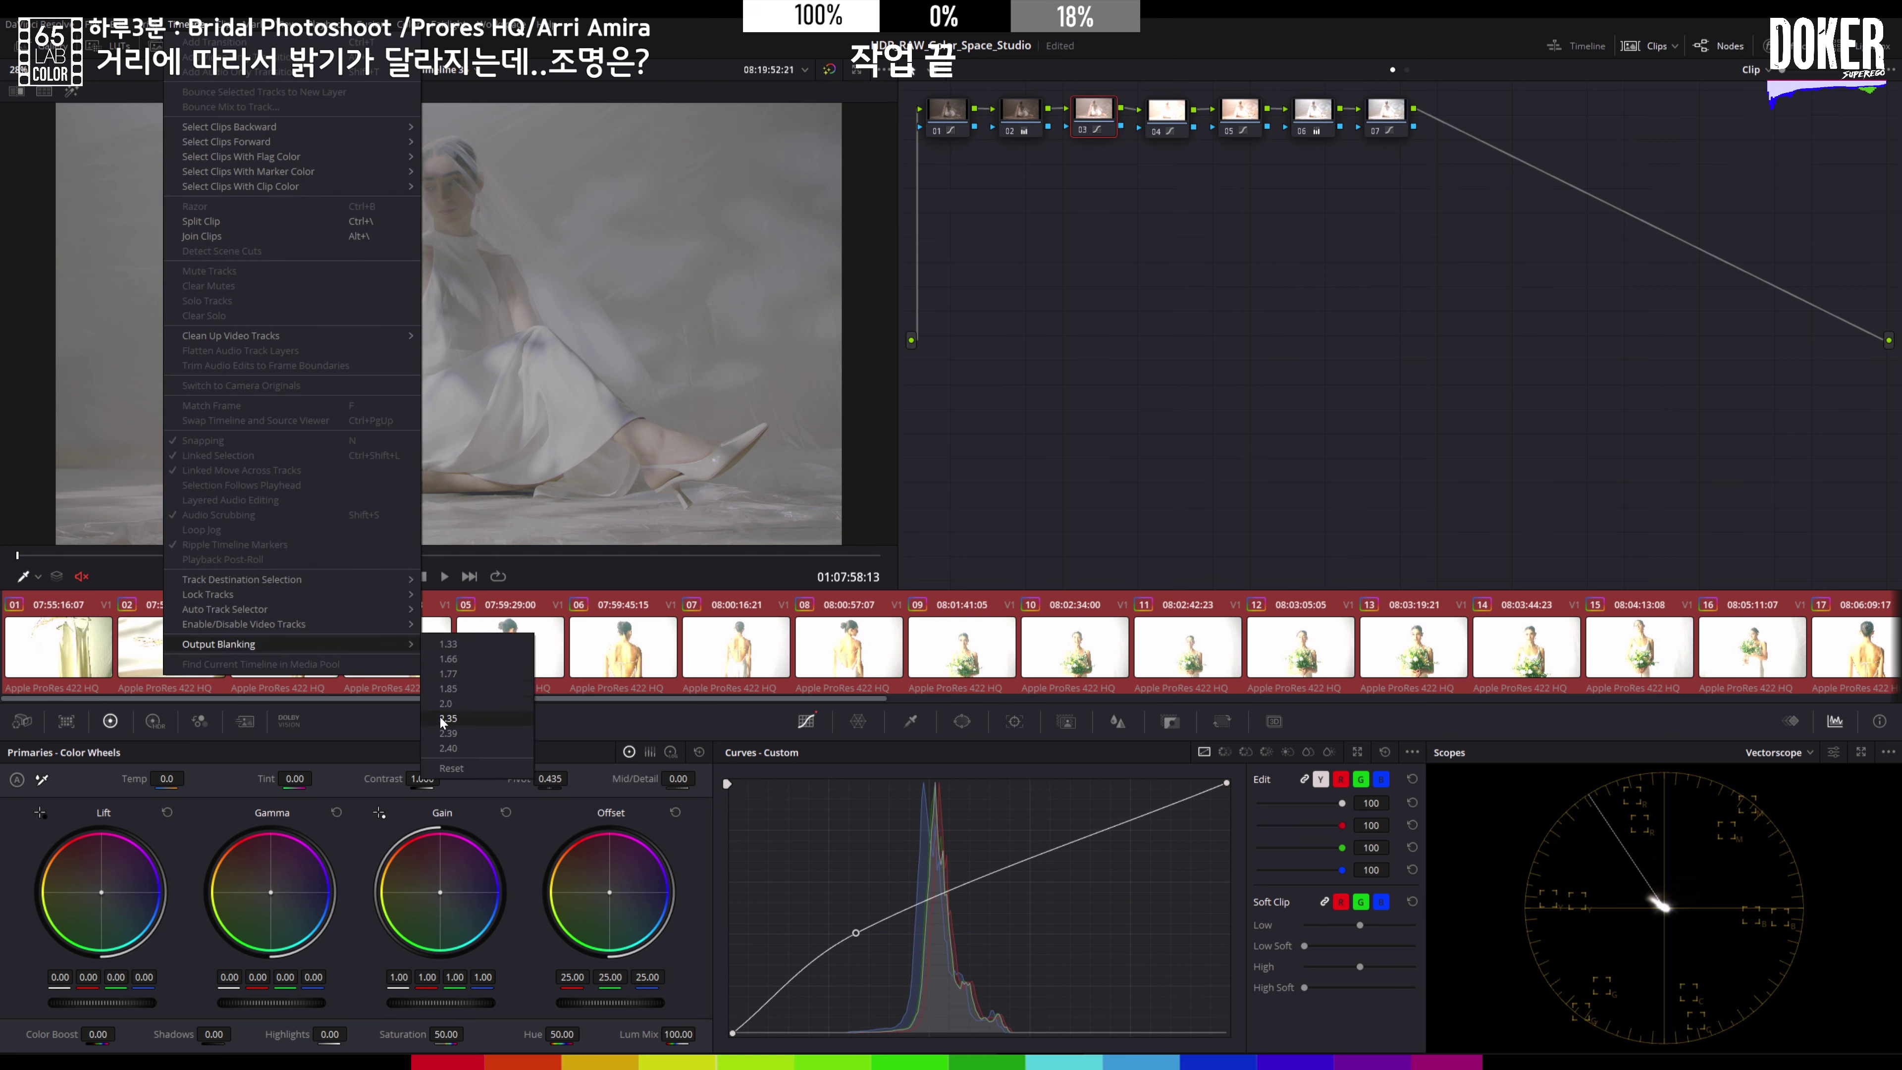
click(447, 704)
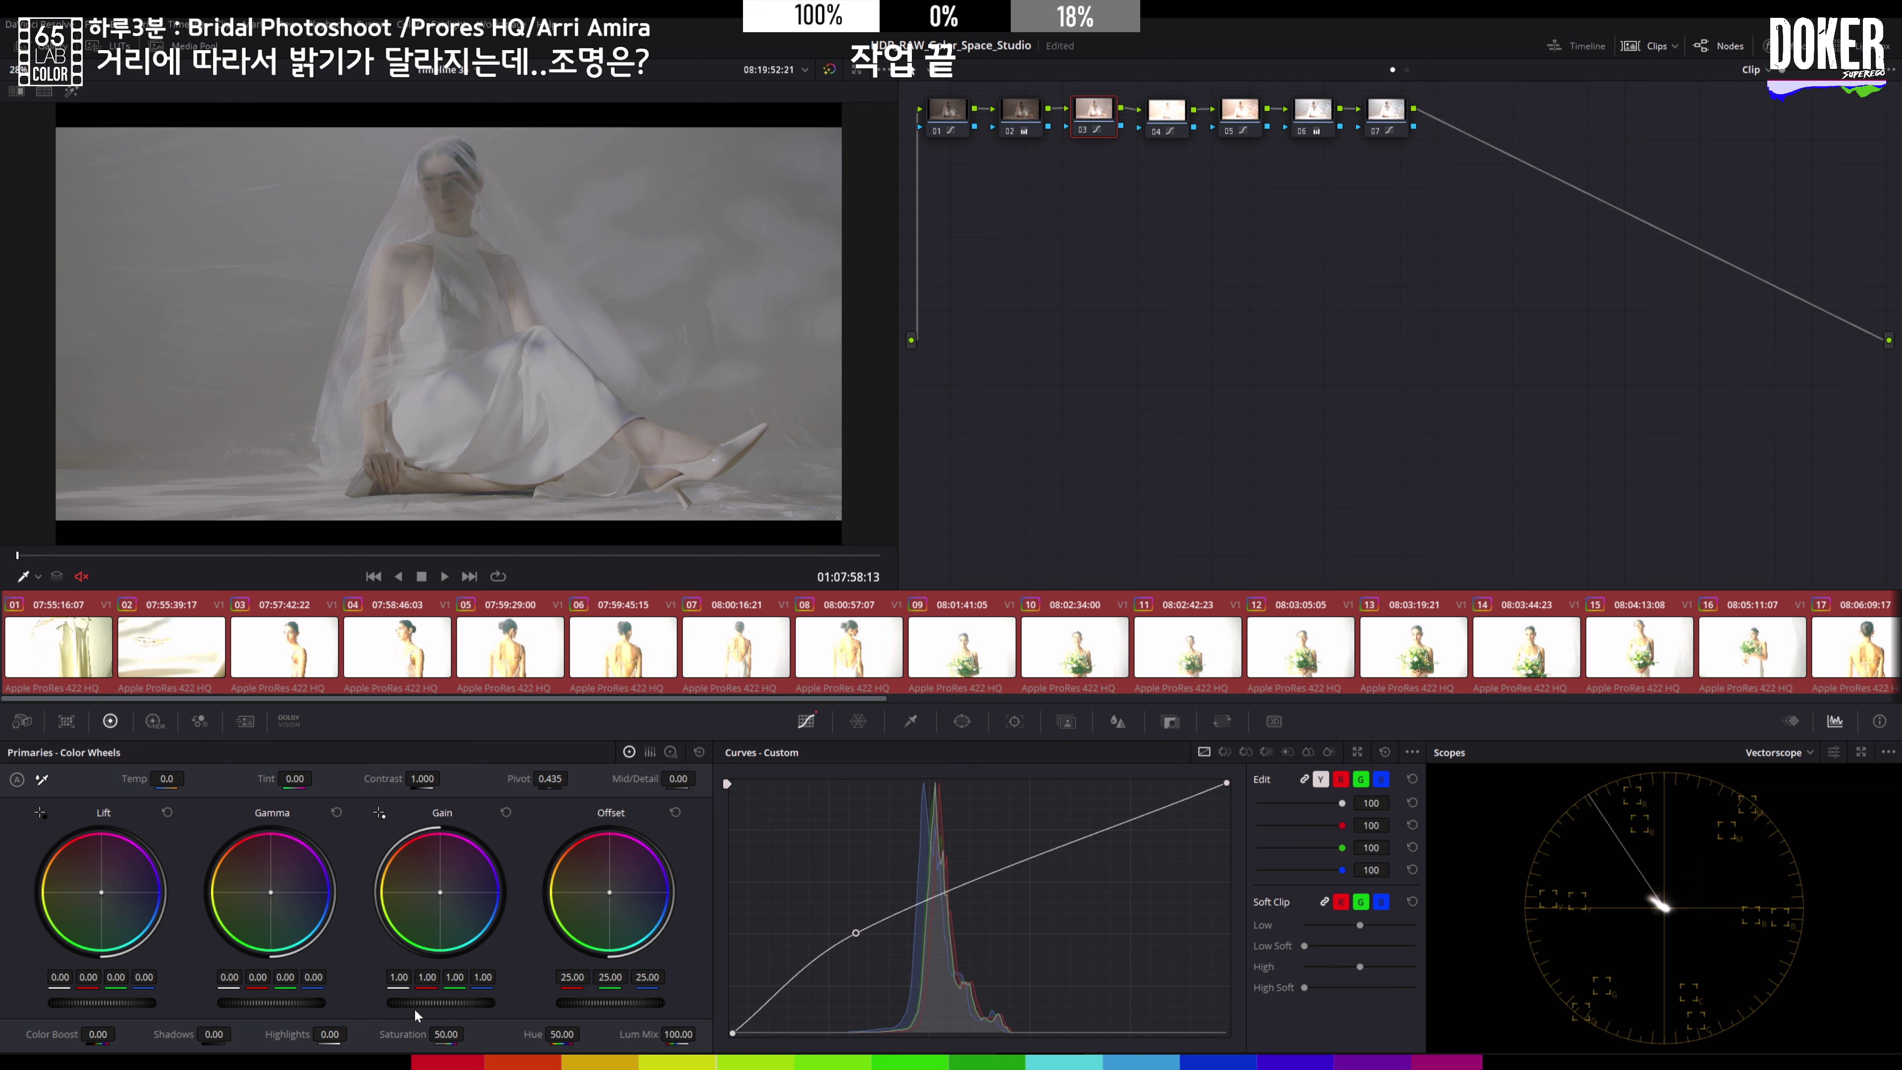
Step: Run the Dolby Vision analysis on all clips
click(289, 720)
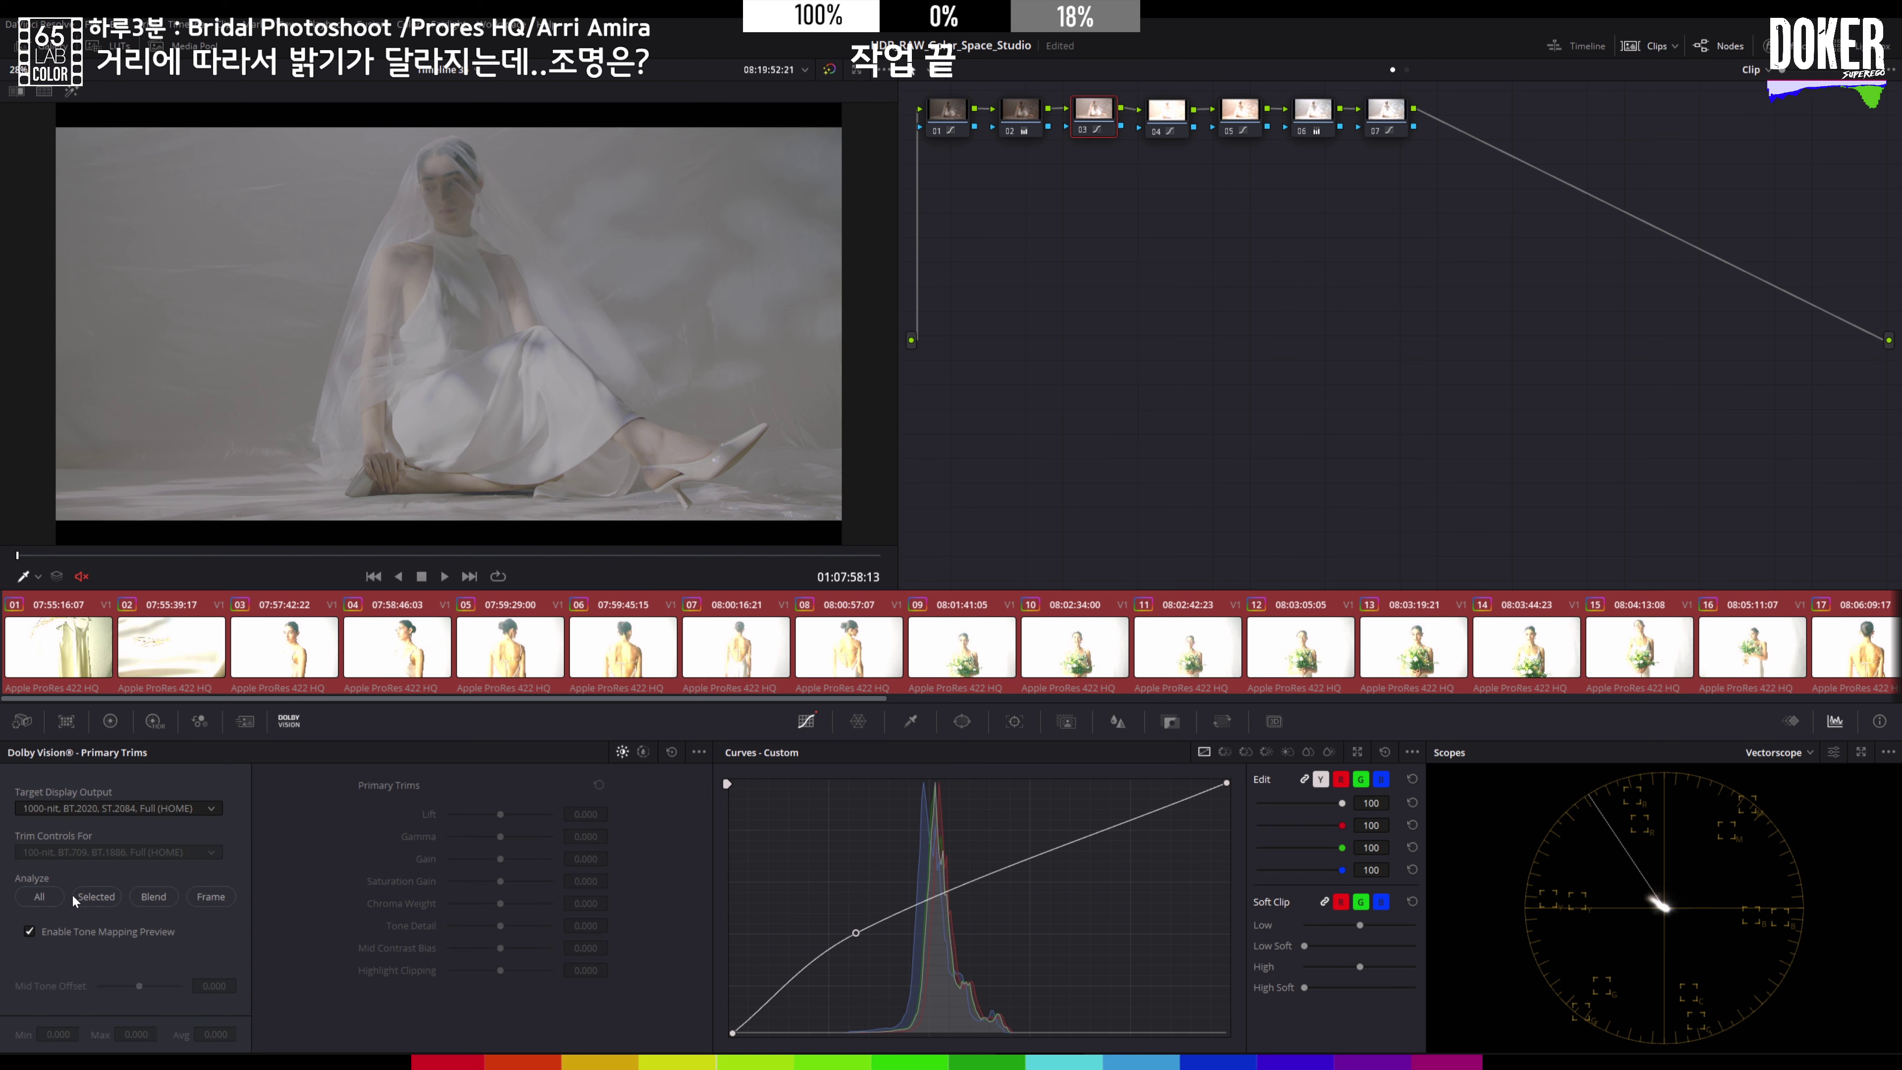
click(39, 896)
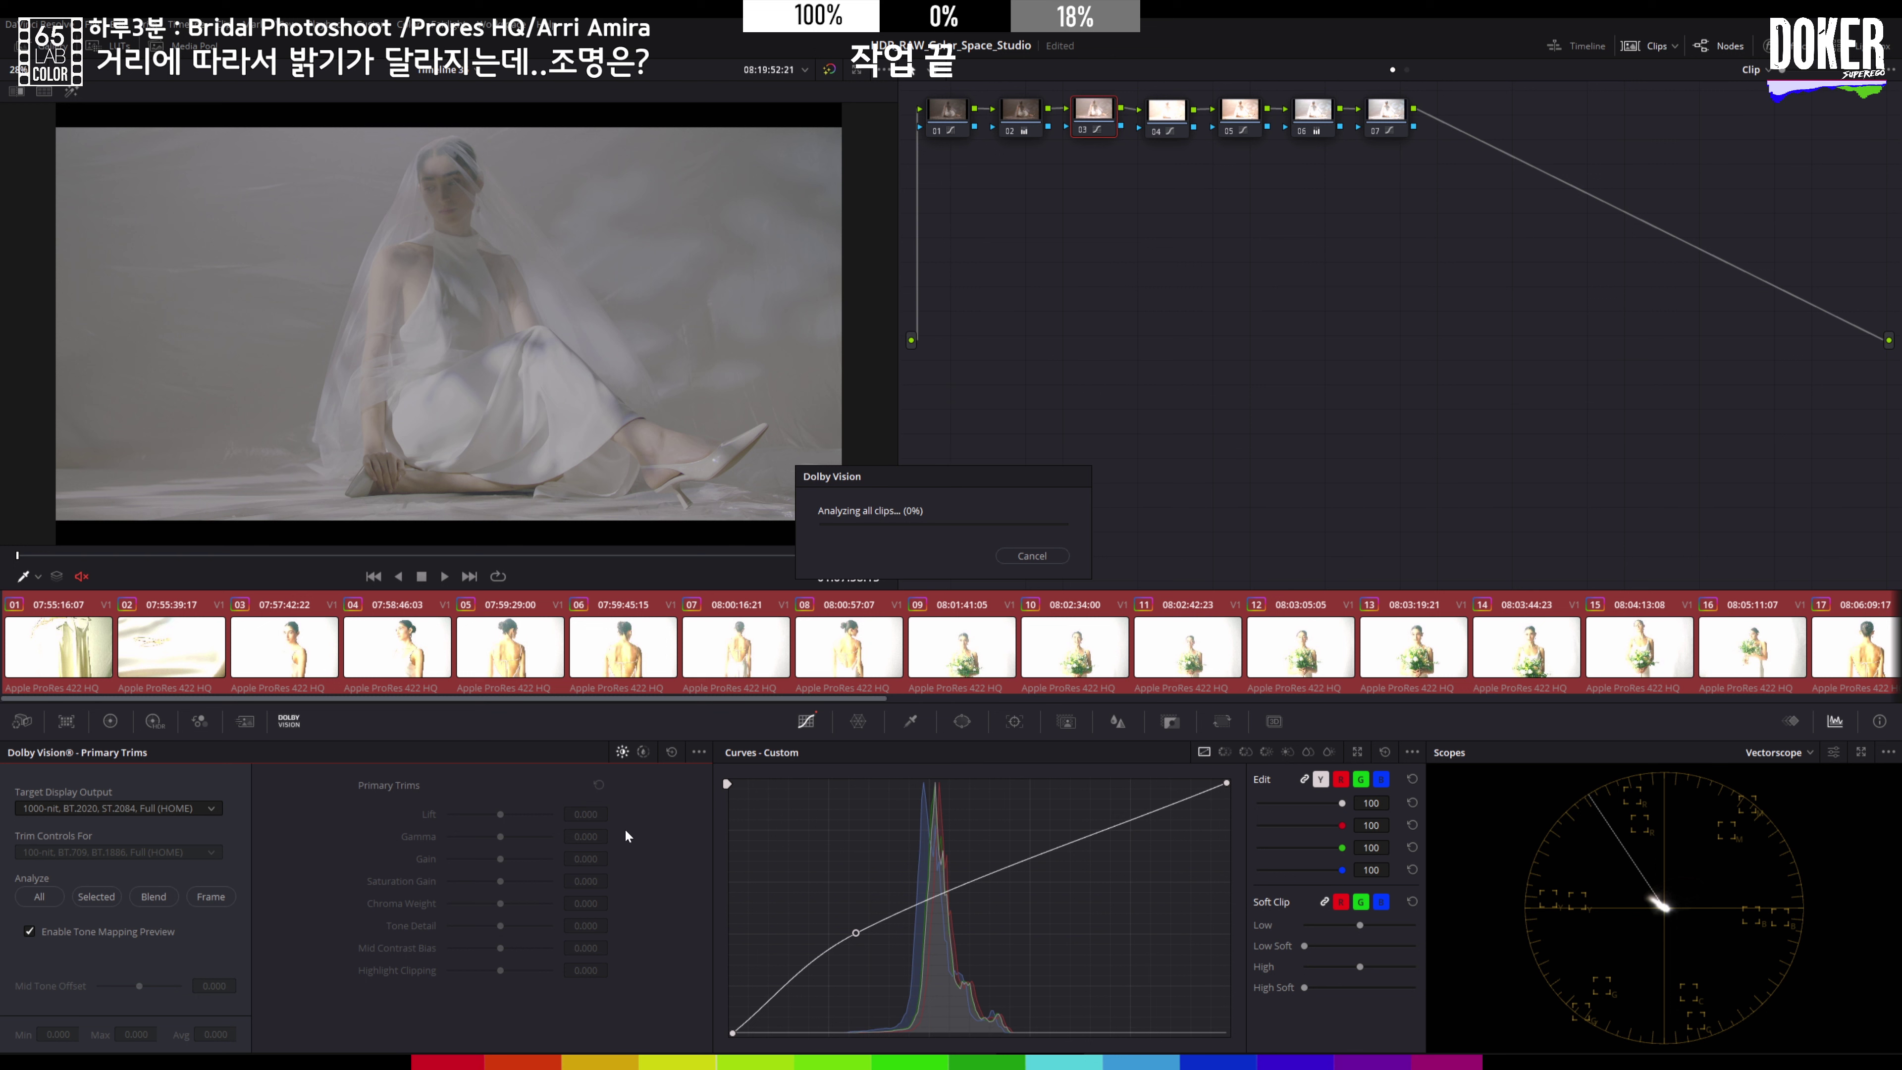
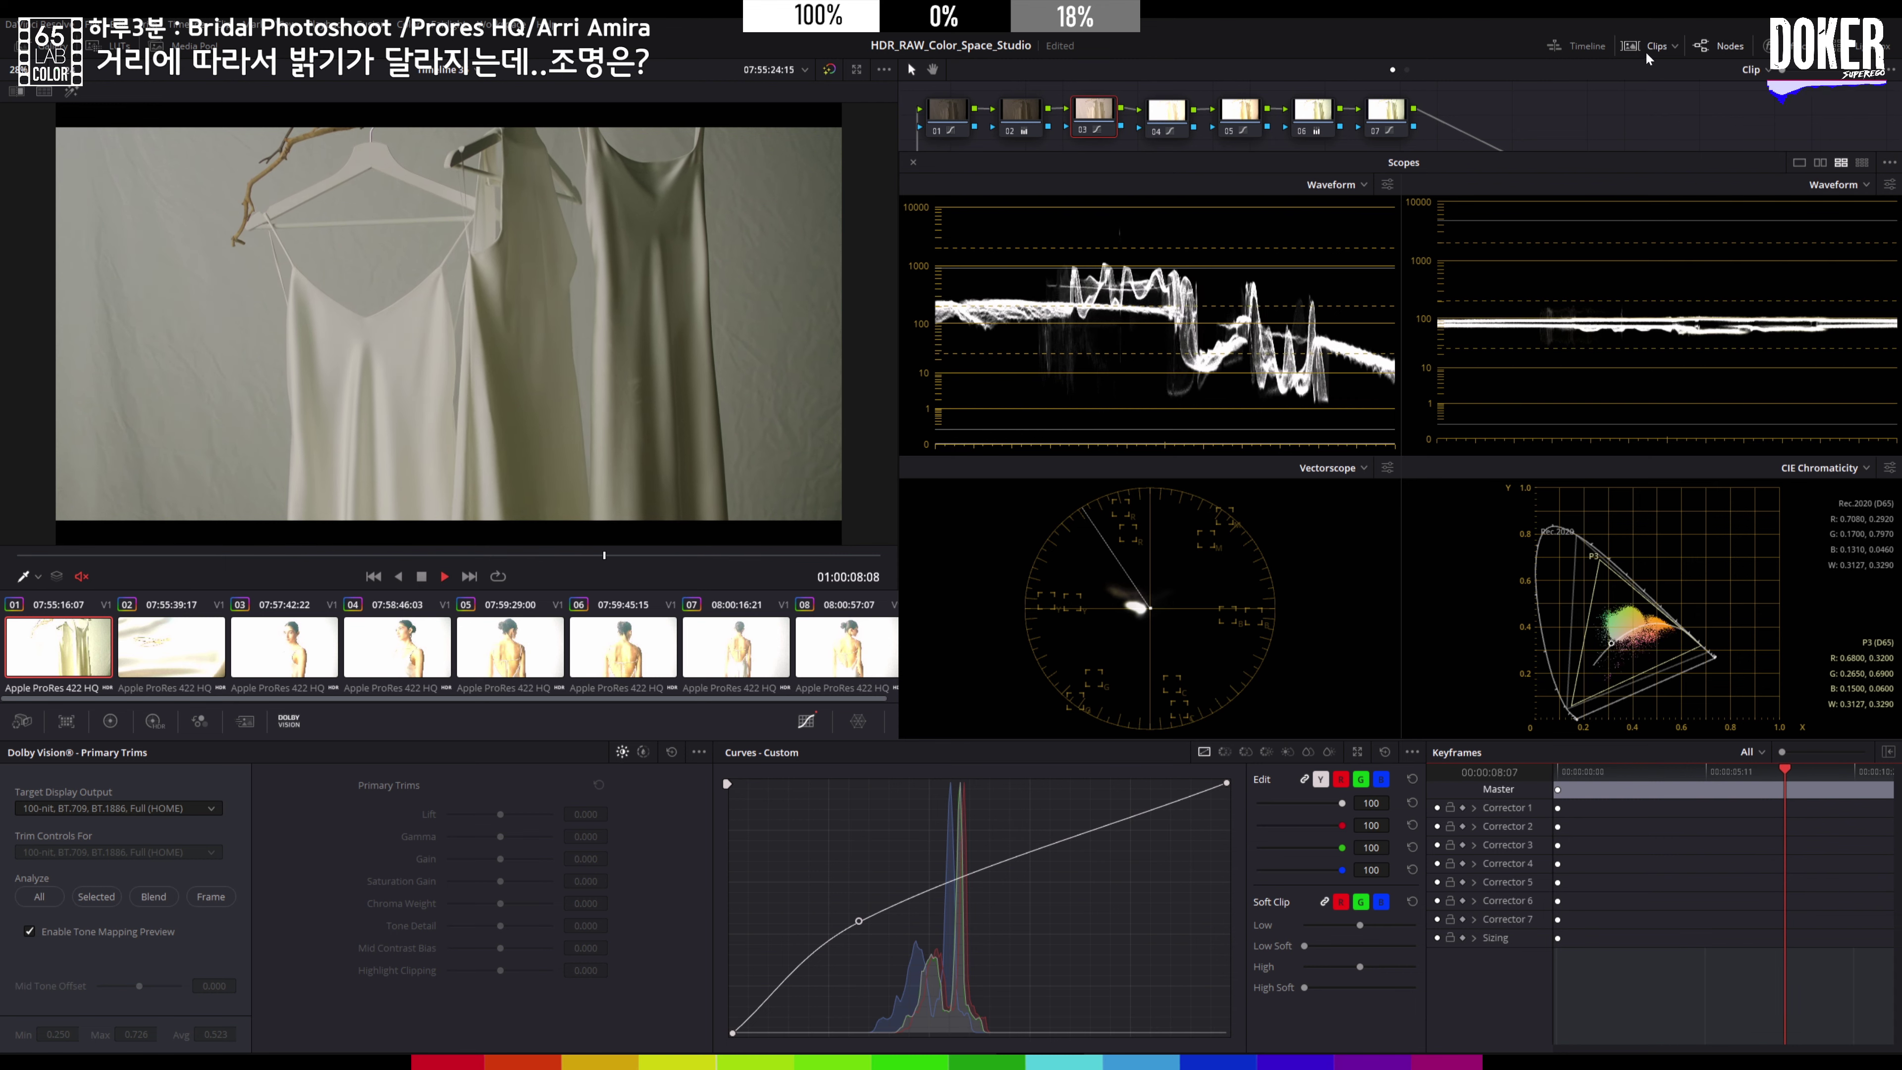
Step: Hide the clip thumbnails and play through the graded timeline at increased speed to review the clips against the scopes
click(1645, 48)
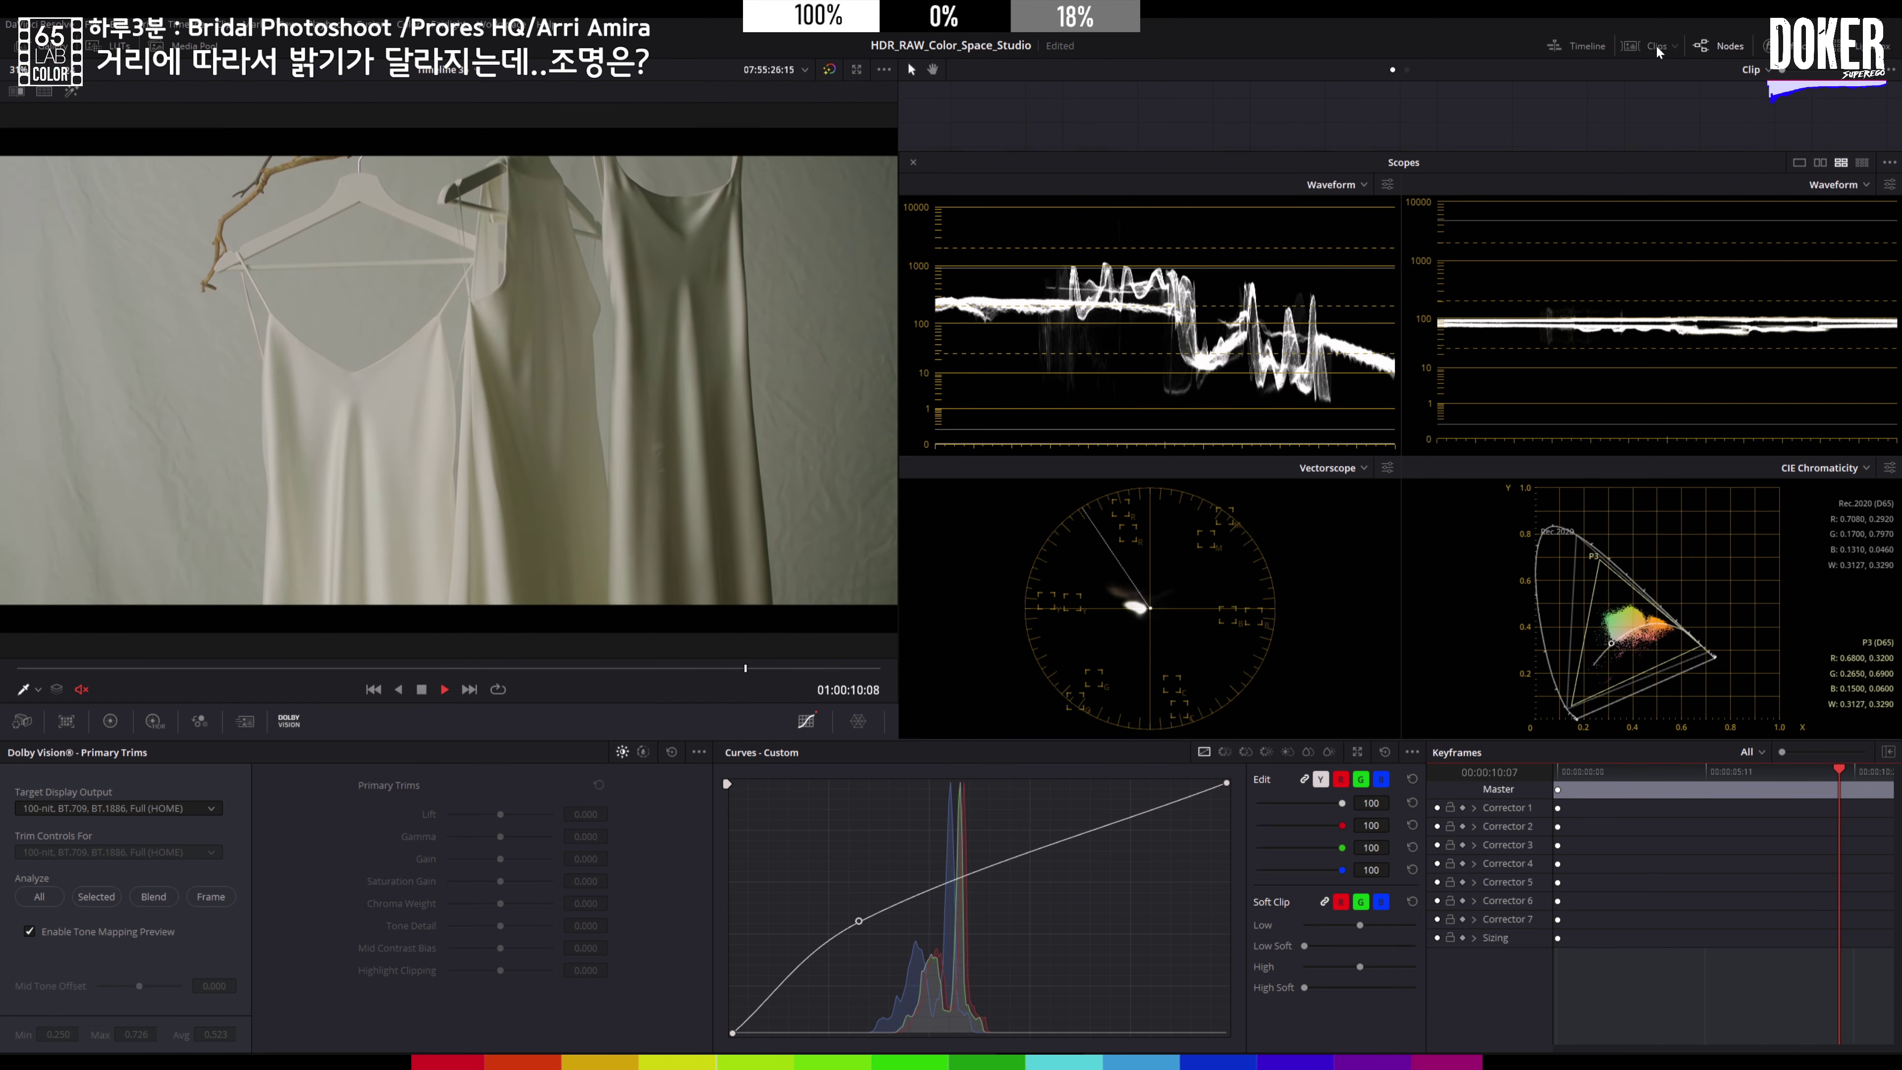
click(1656, 45)
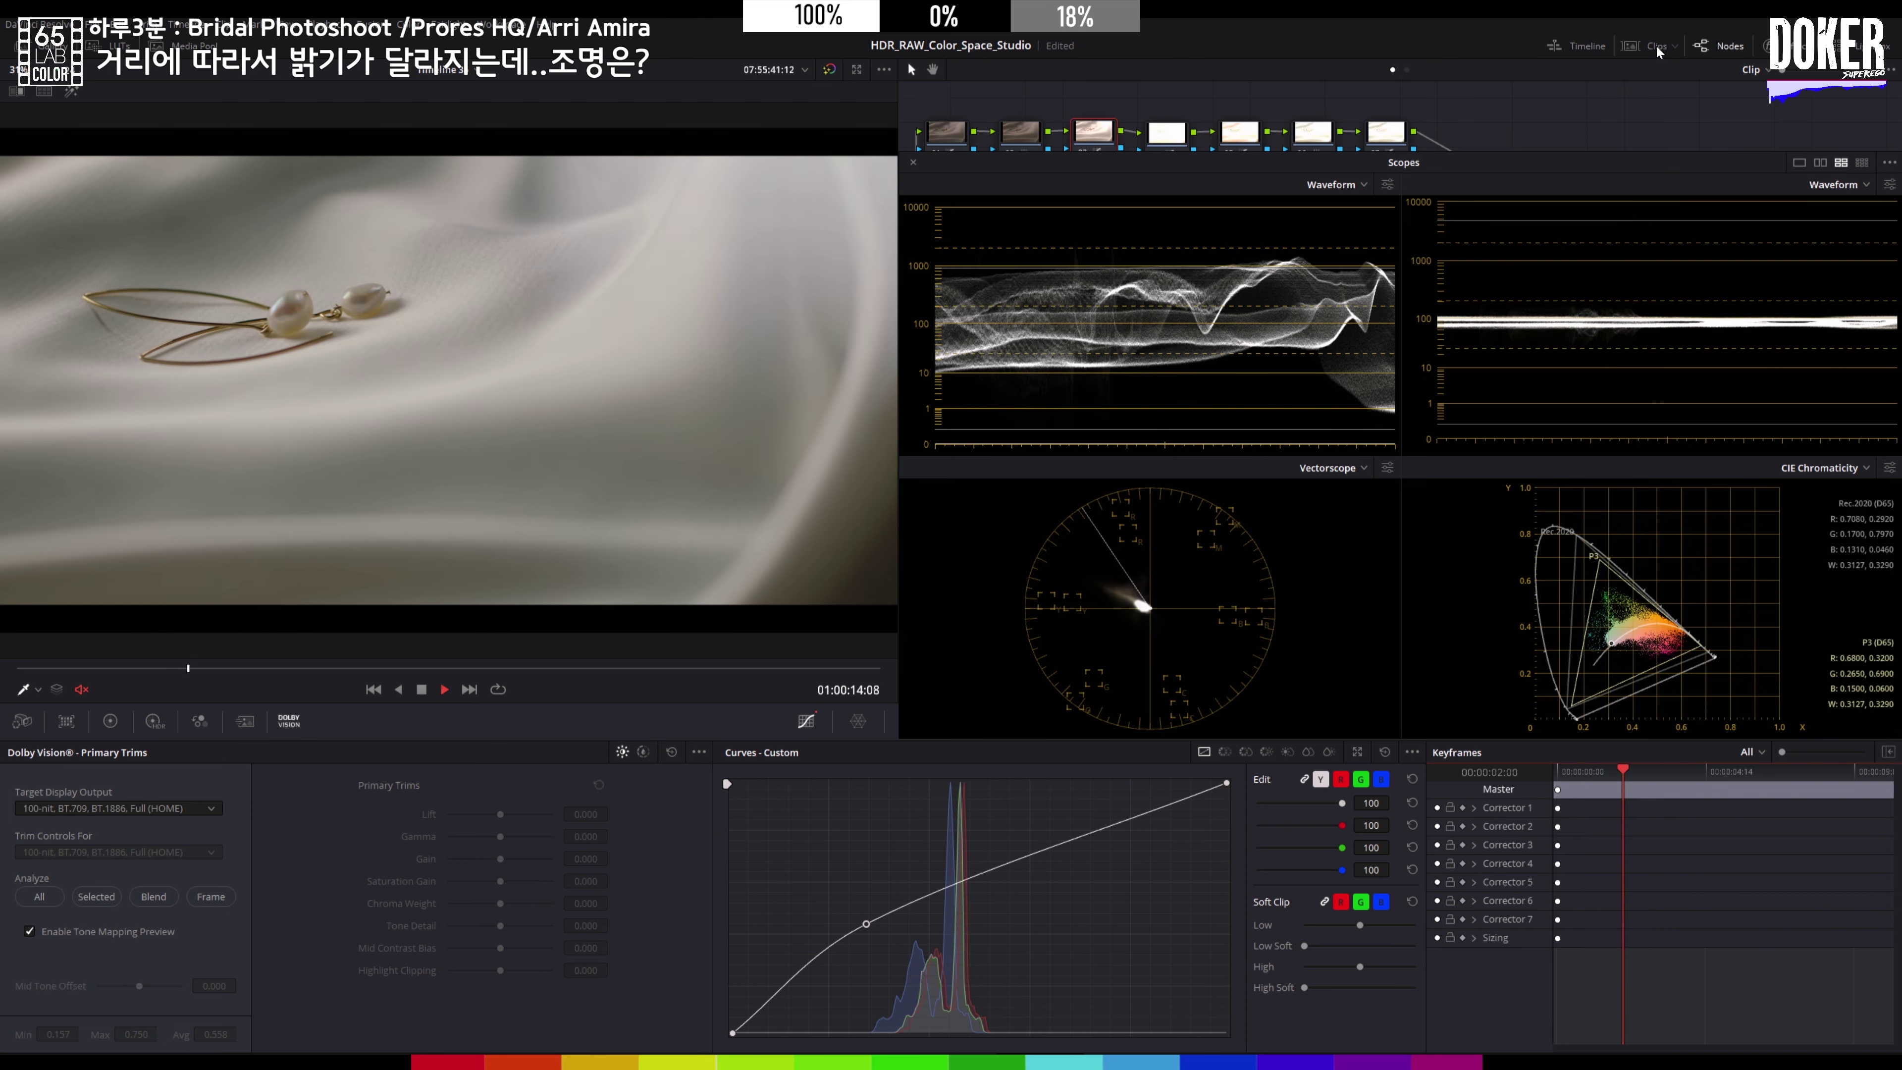
key(l)
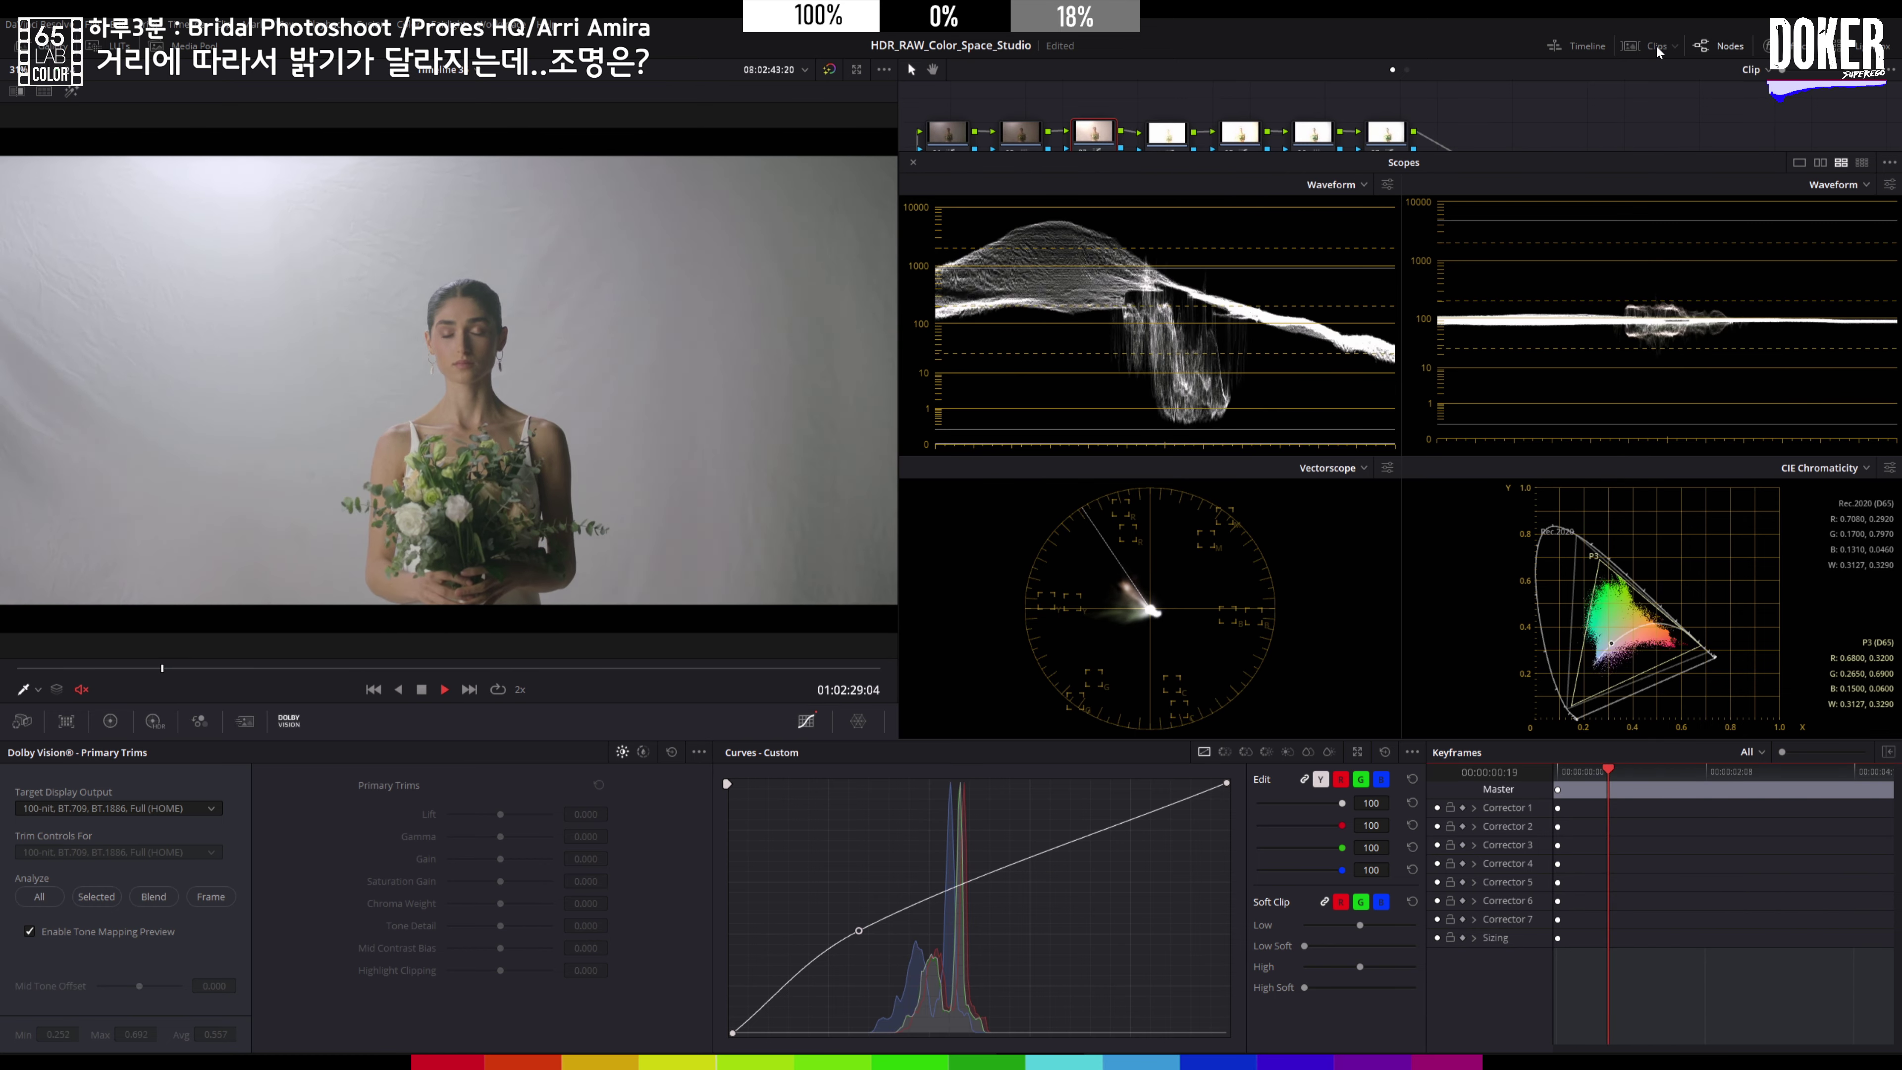
key(space)
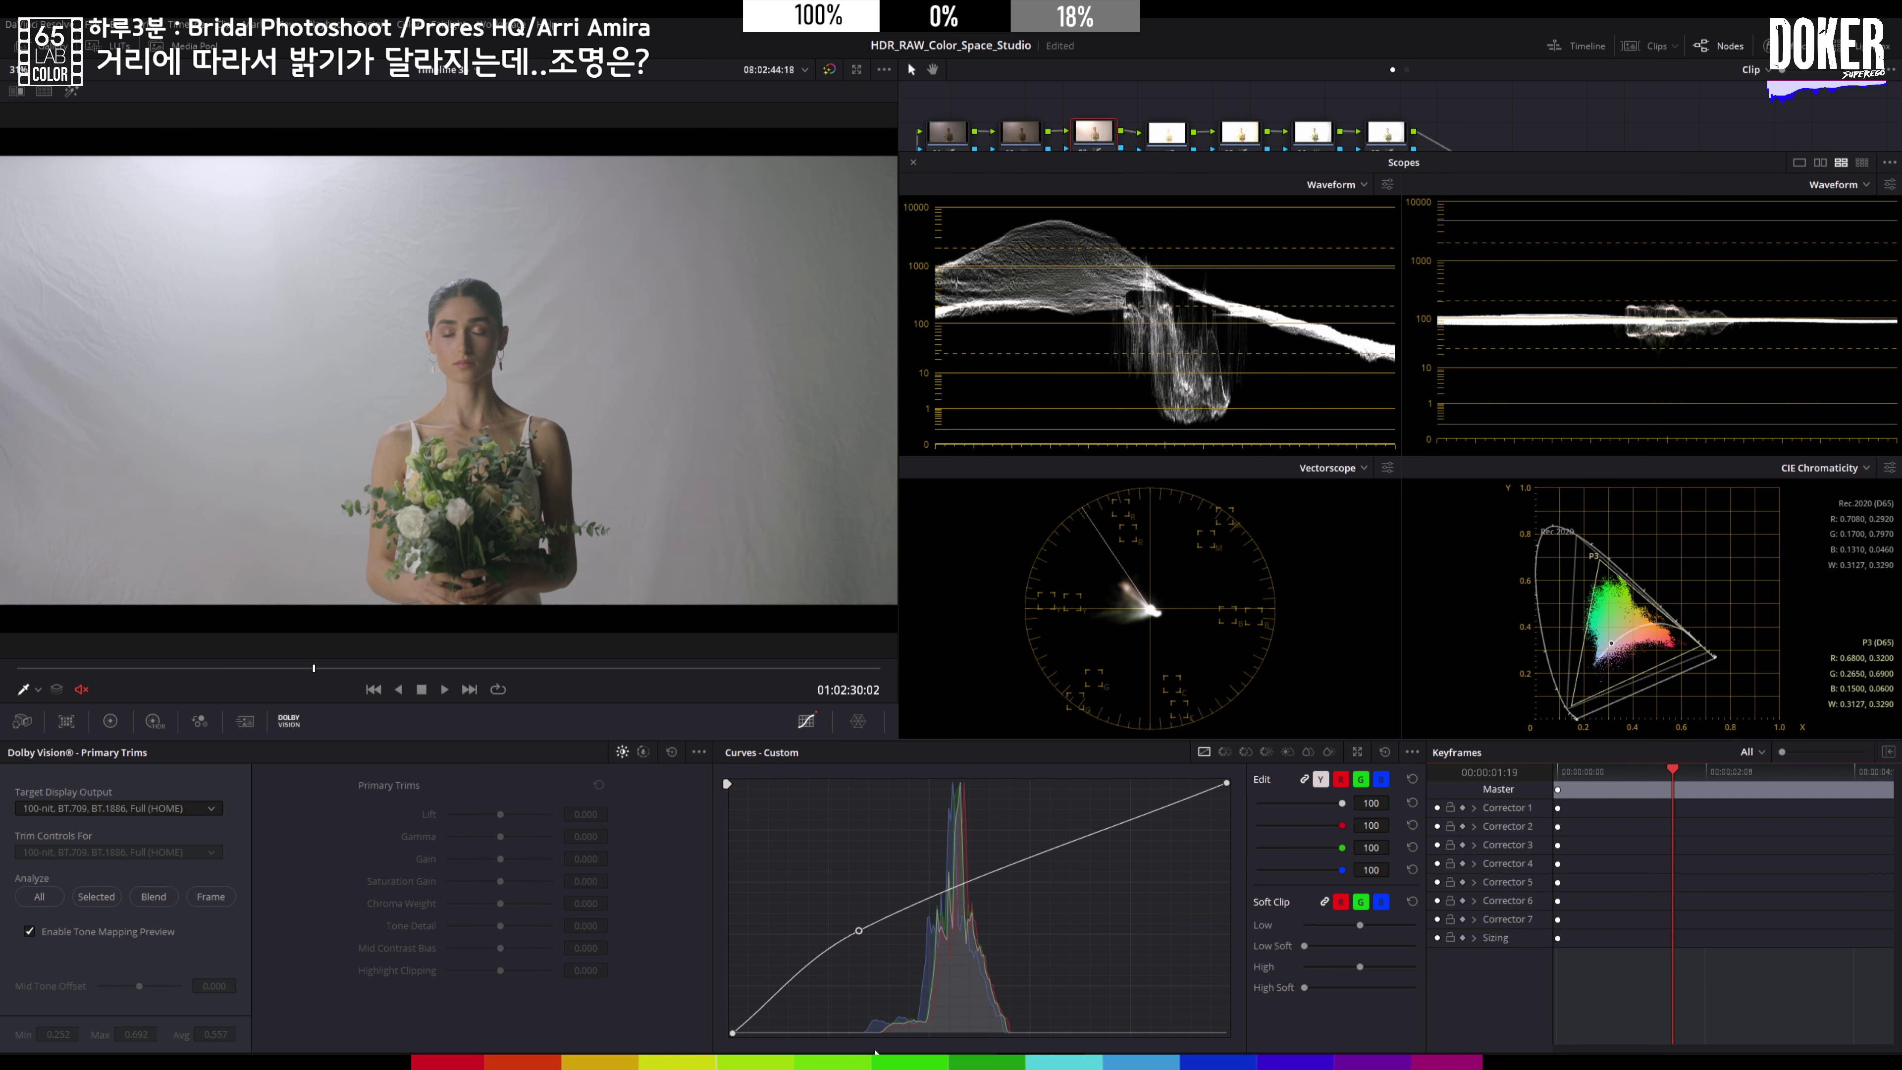
Step: Switch to the edit timeline around the playhead at 01:02:30:02 and close the floating scopes window
key(shift+4)
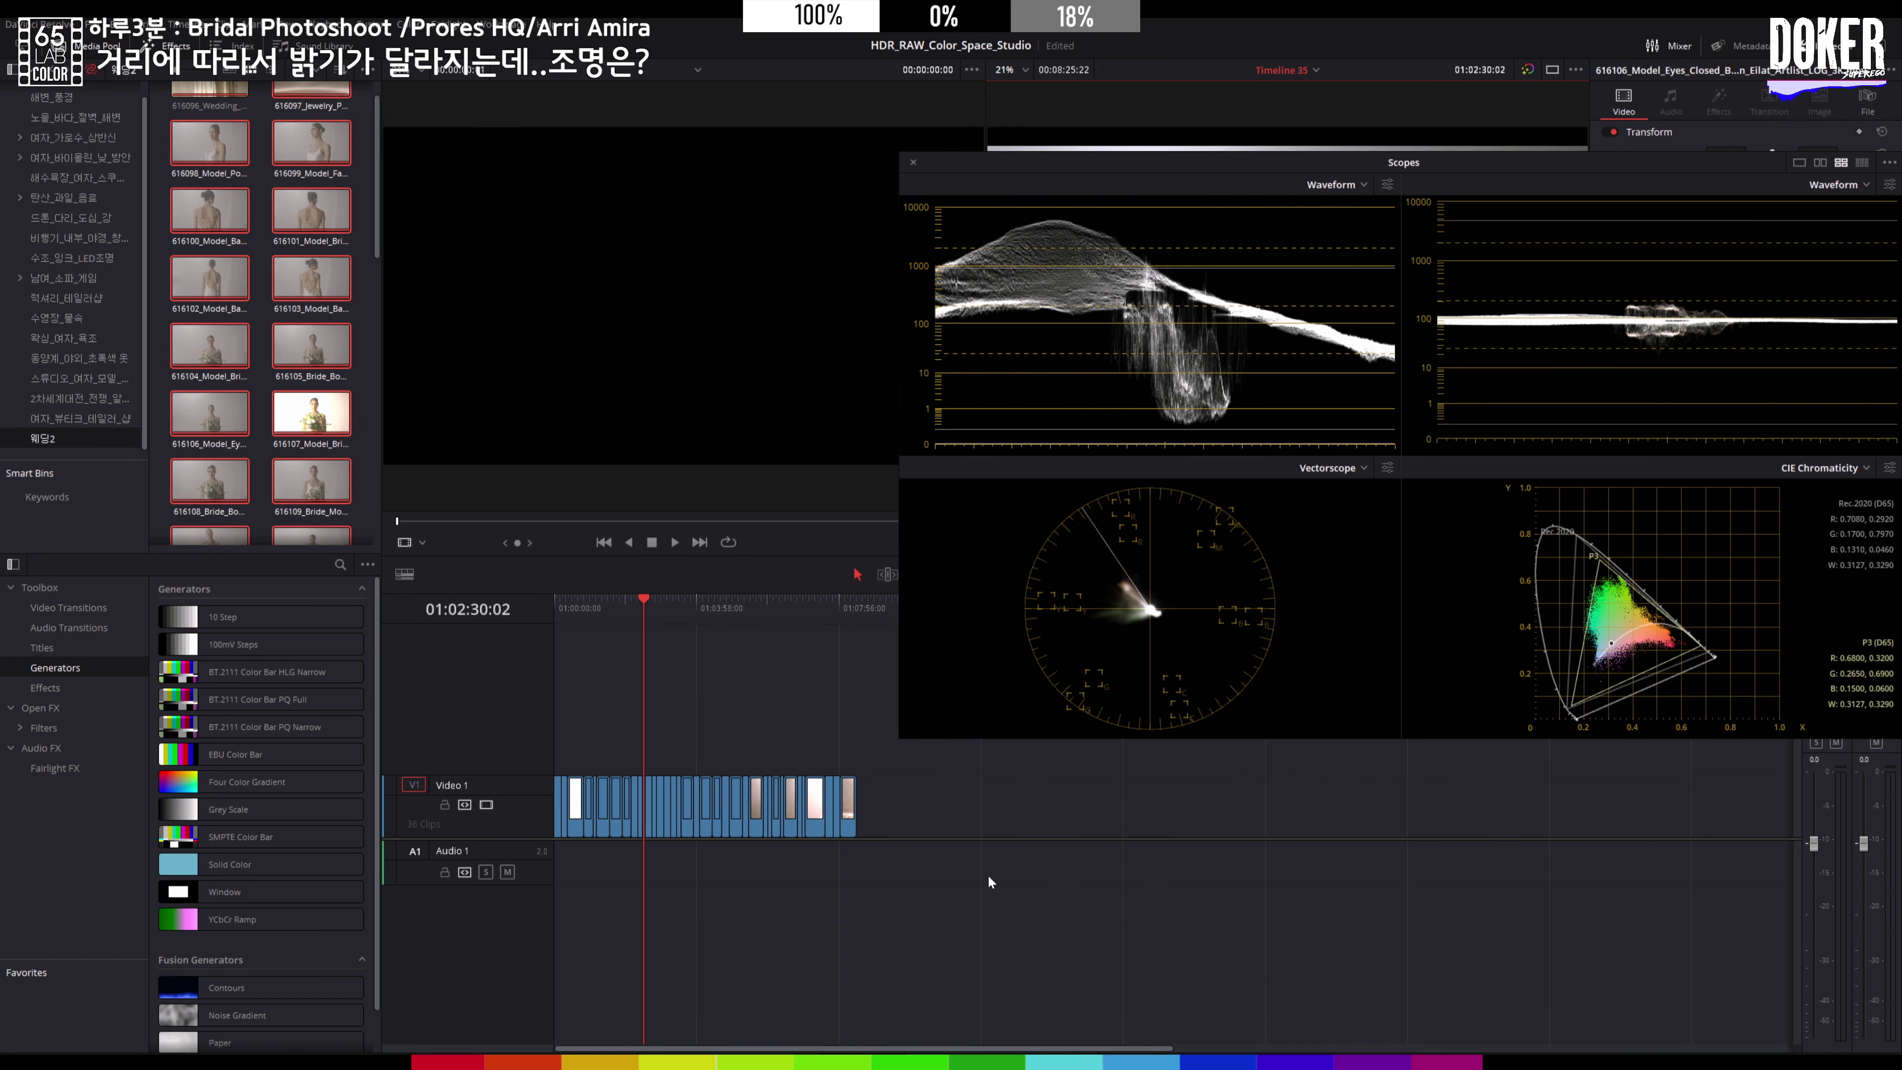
scroll(986, 846, up, 5)
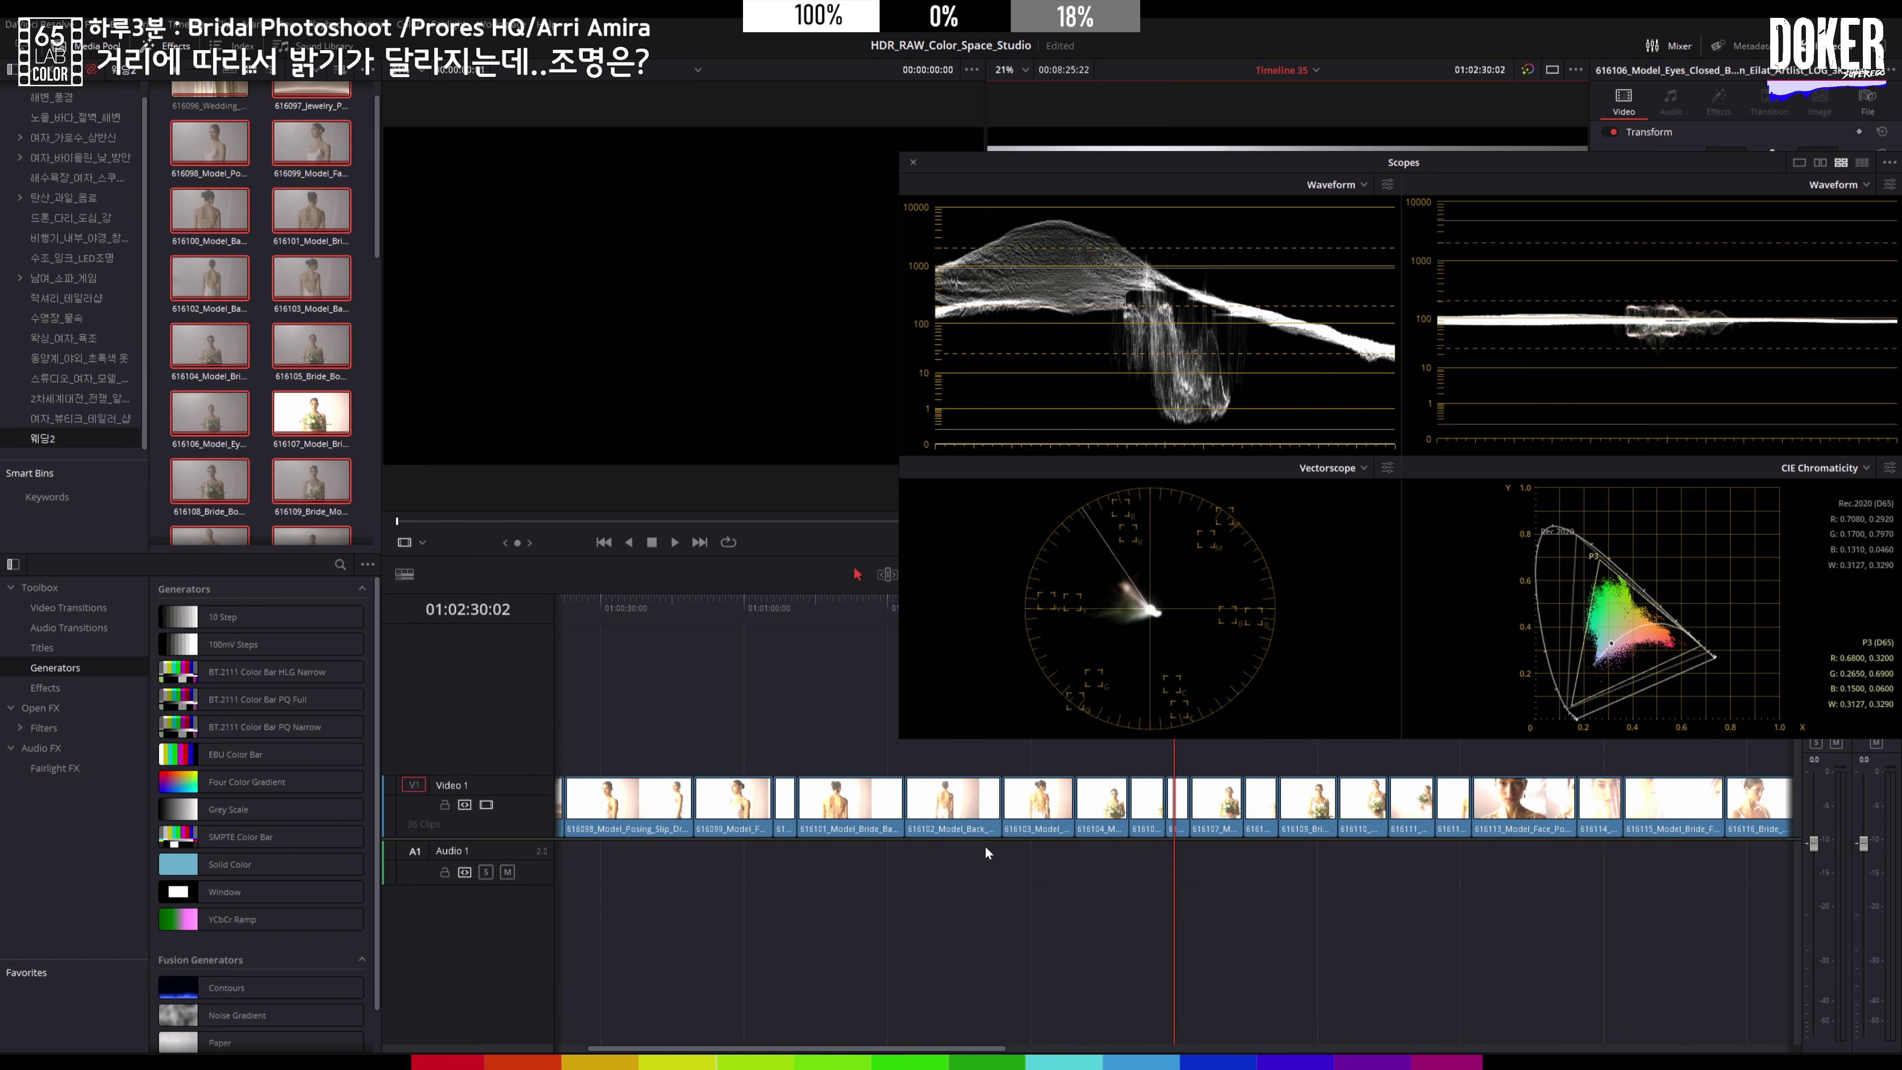
scroll(986, 846, up, 8)
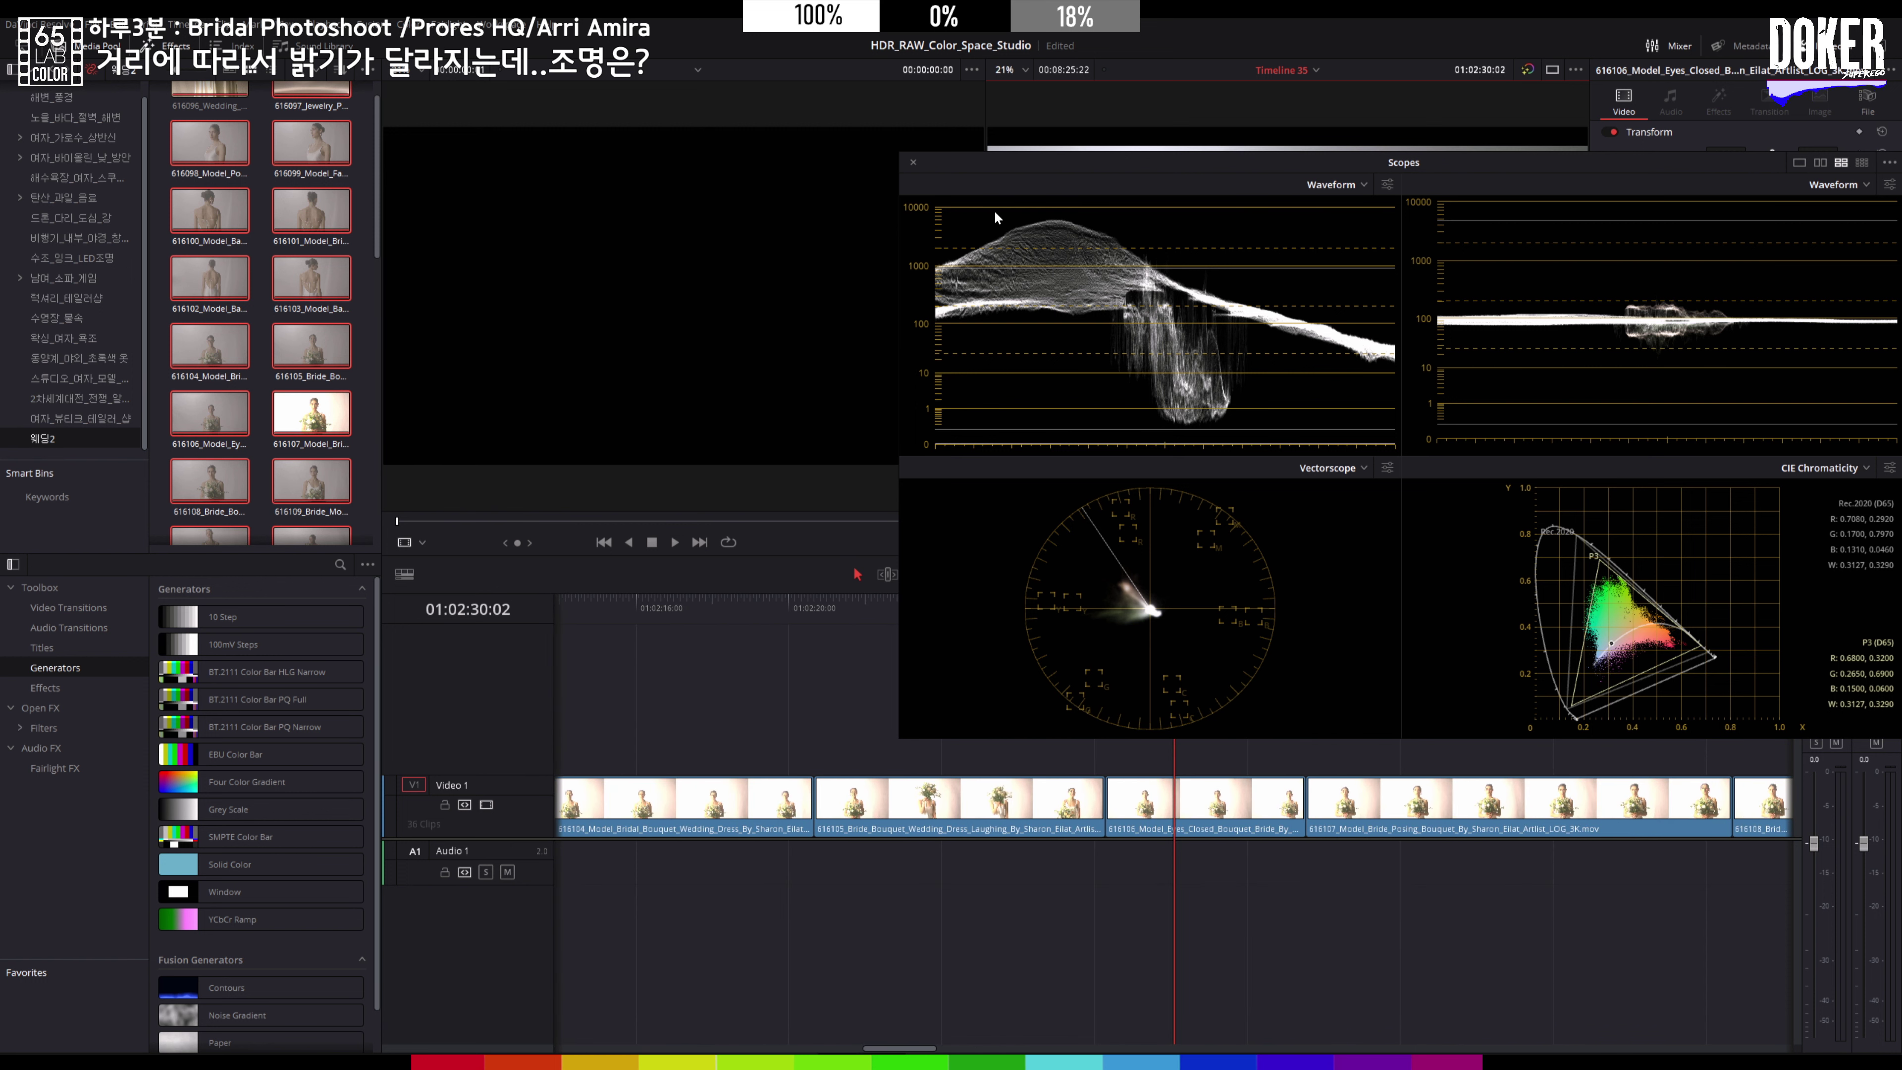
drag(920, 161, 919, 164)
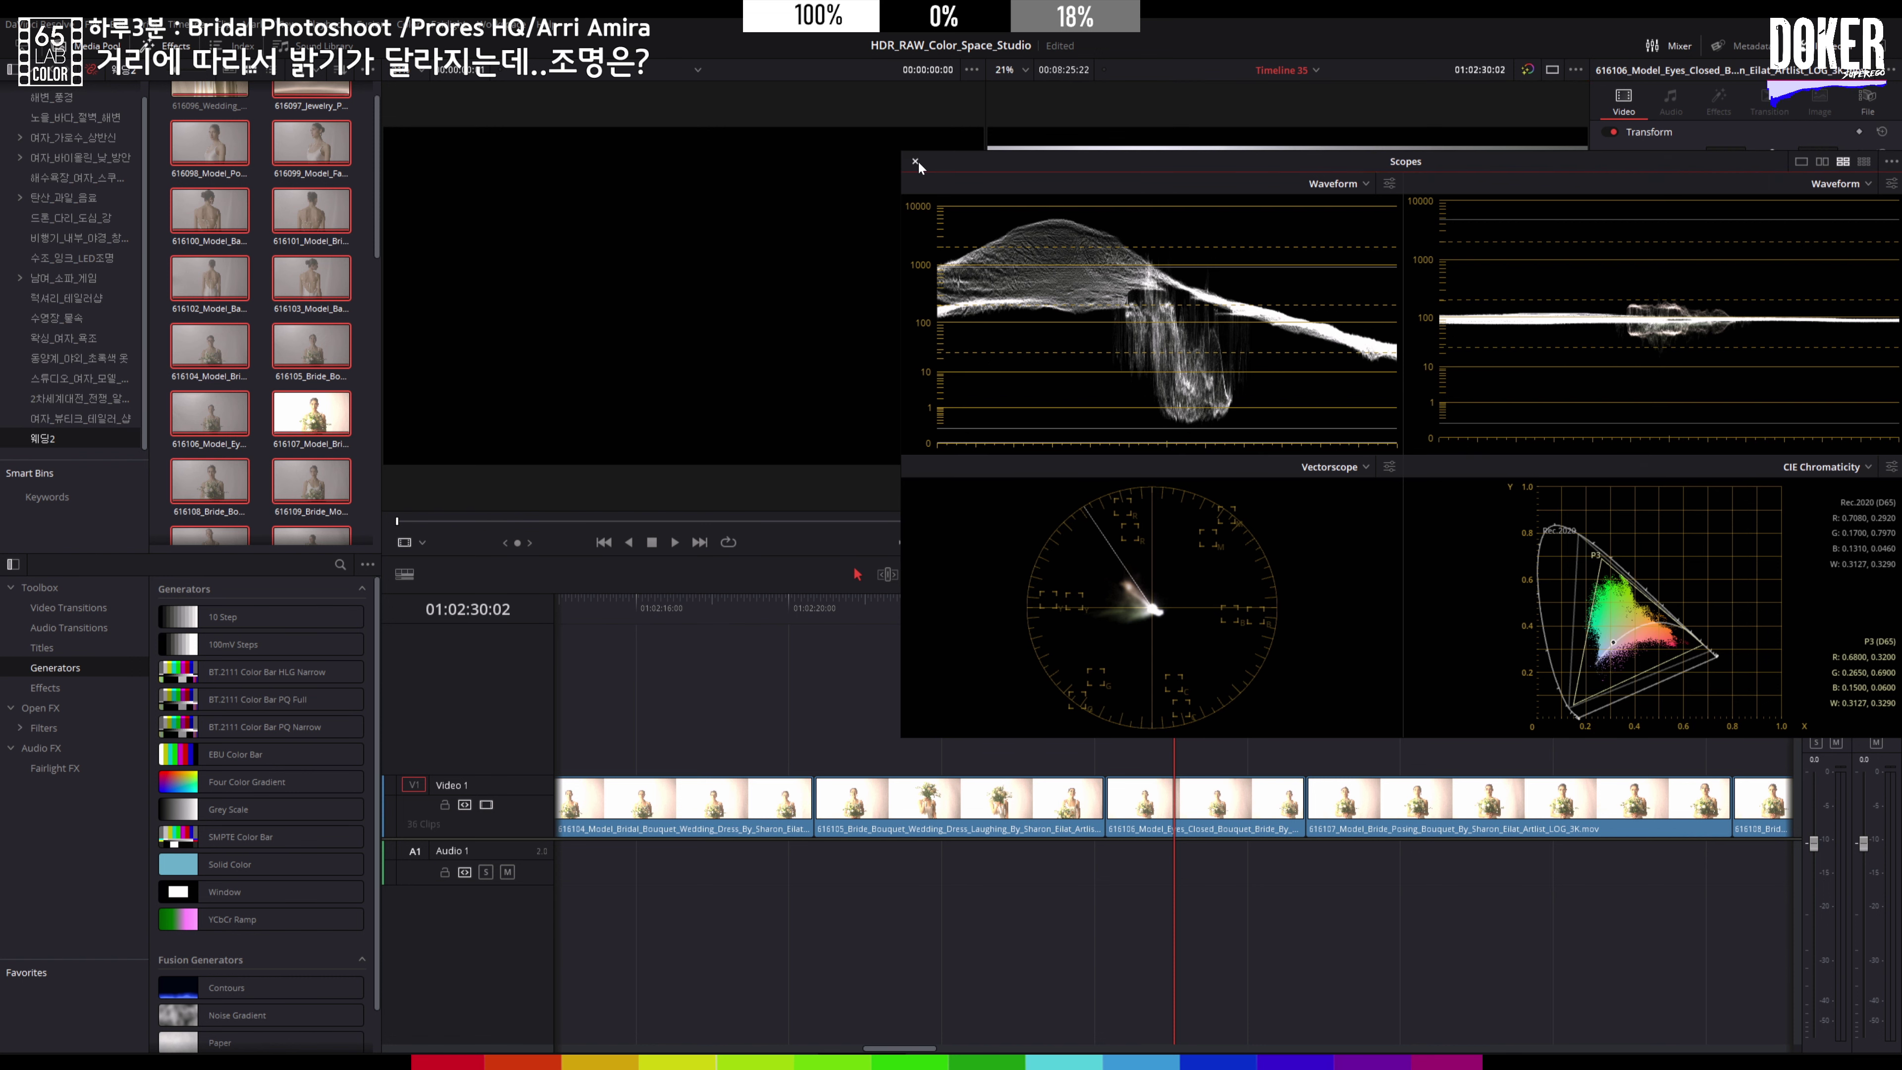
click(915, 161)
Step: Delete the 616105 laughing-bride bouquet clip at 01:02:24:00 from Video 1, closing the gap it leaves
drag(1024, 613, 943, 608)
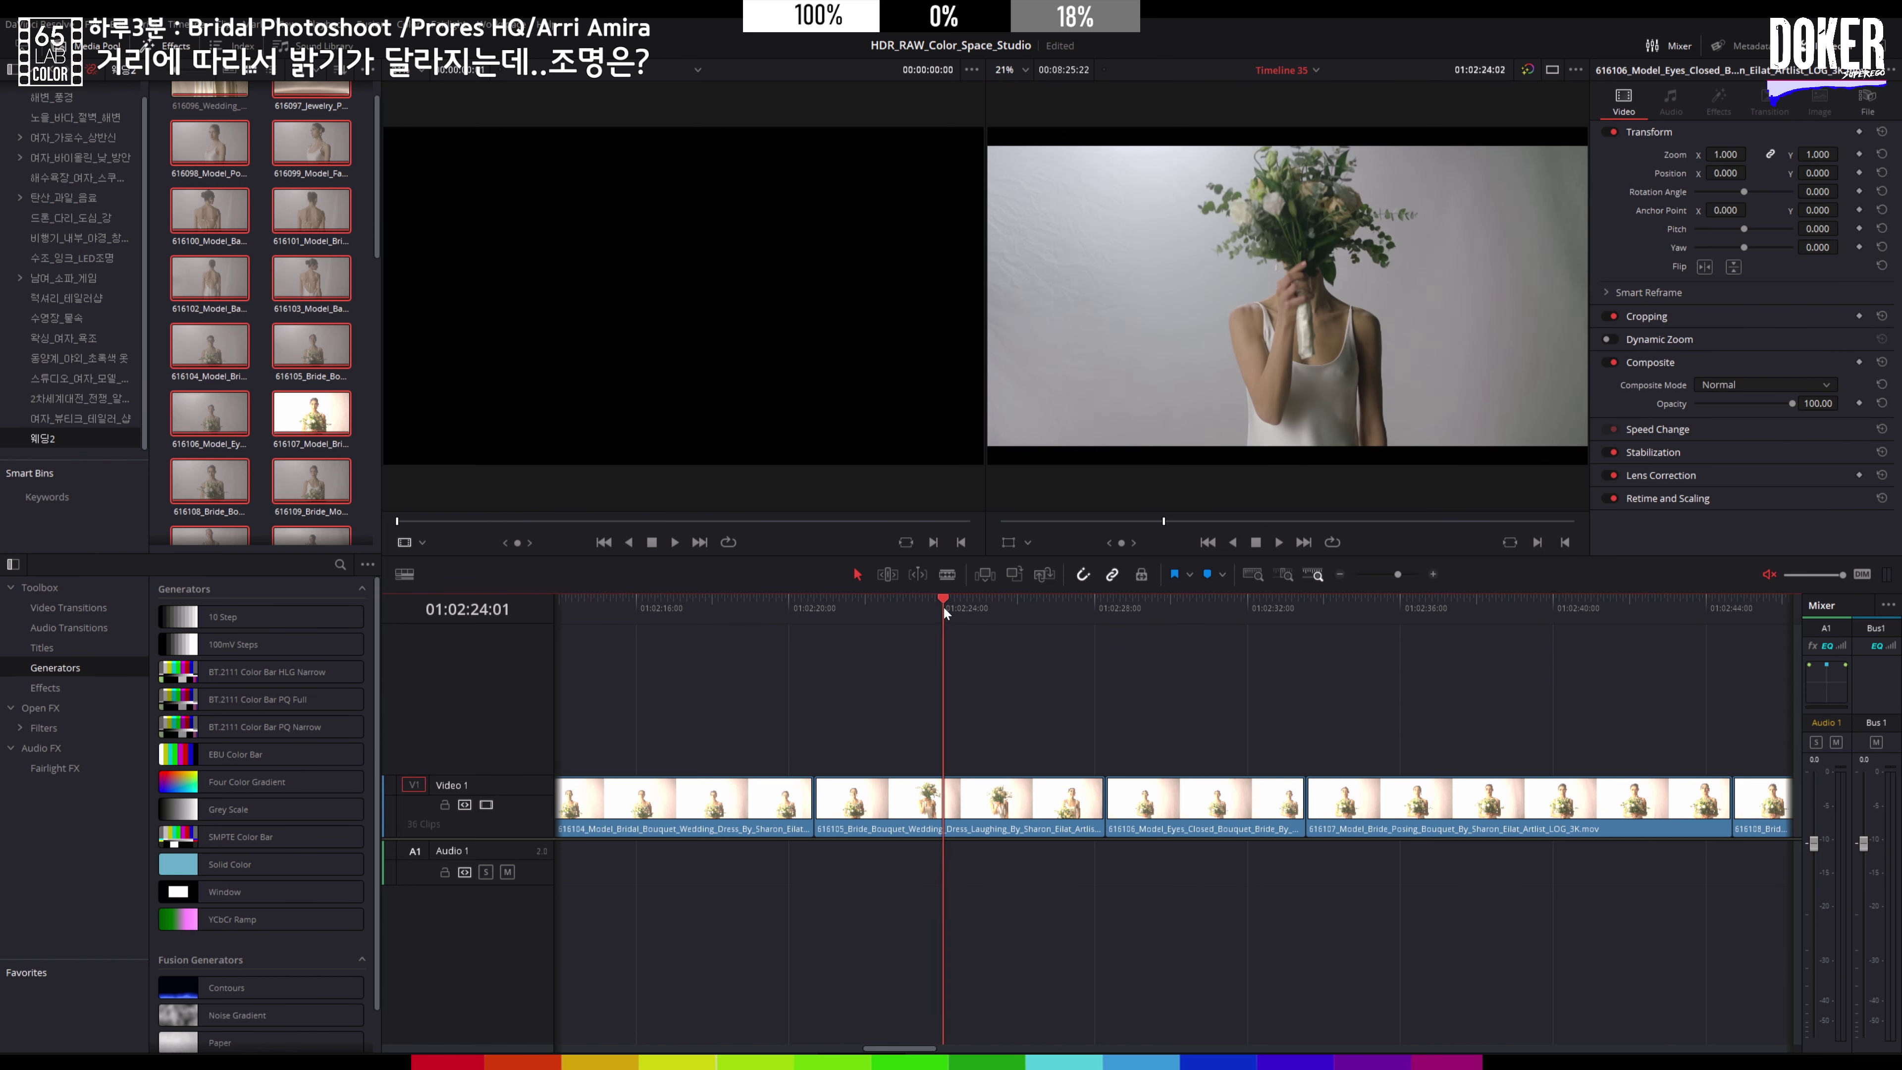
click(977, 809)
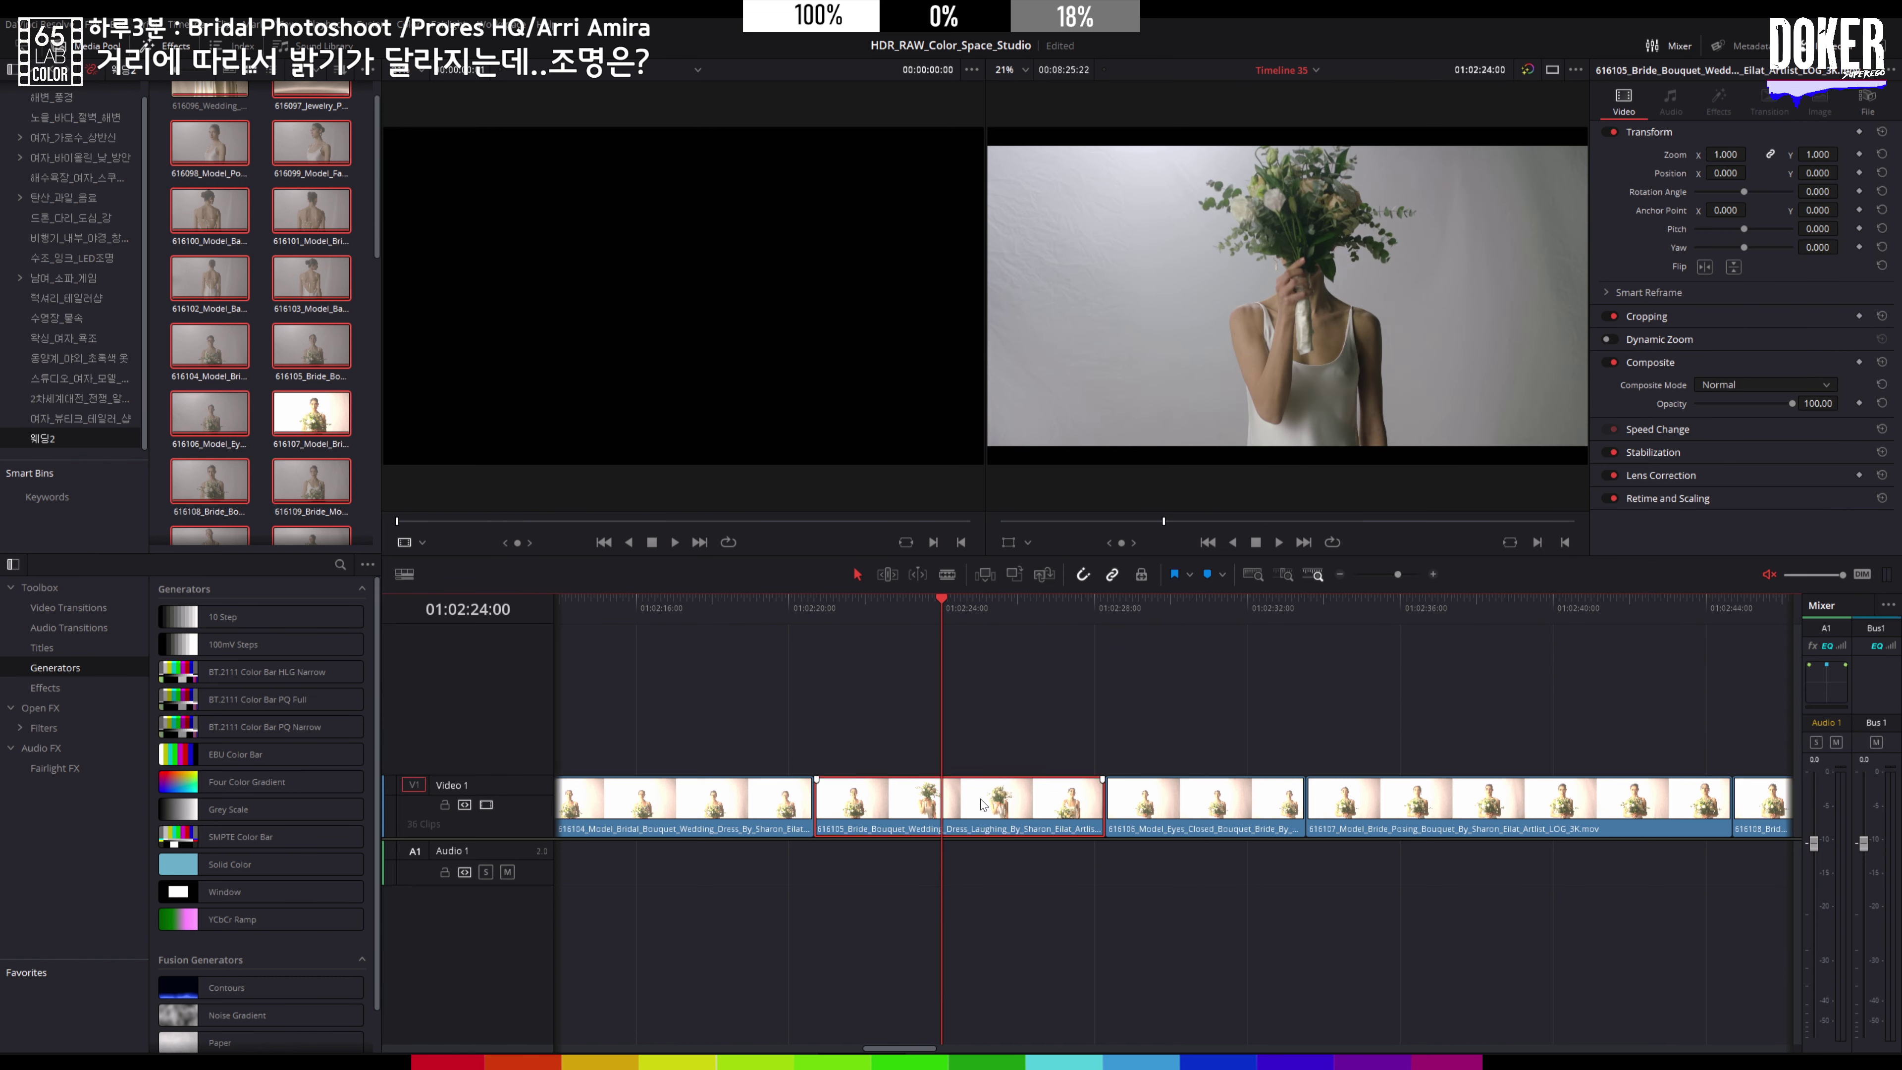
key(Delete)
scroll(979, 792, down, 8)
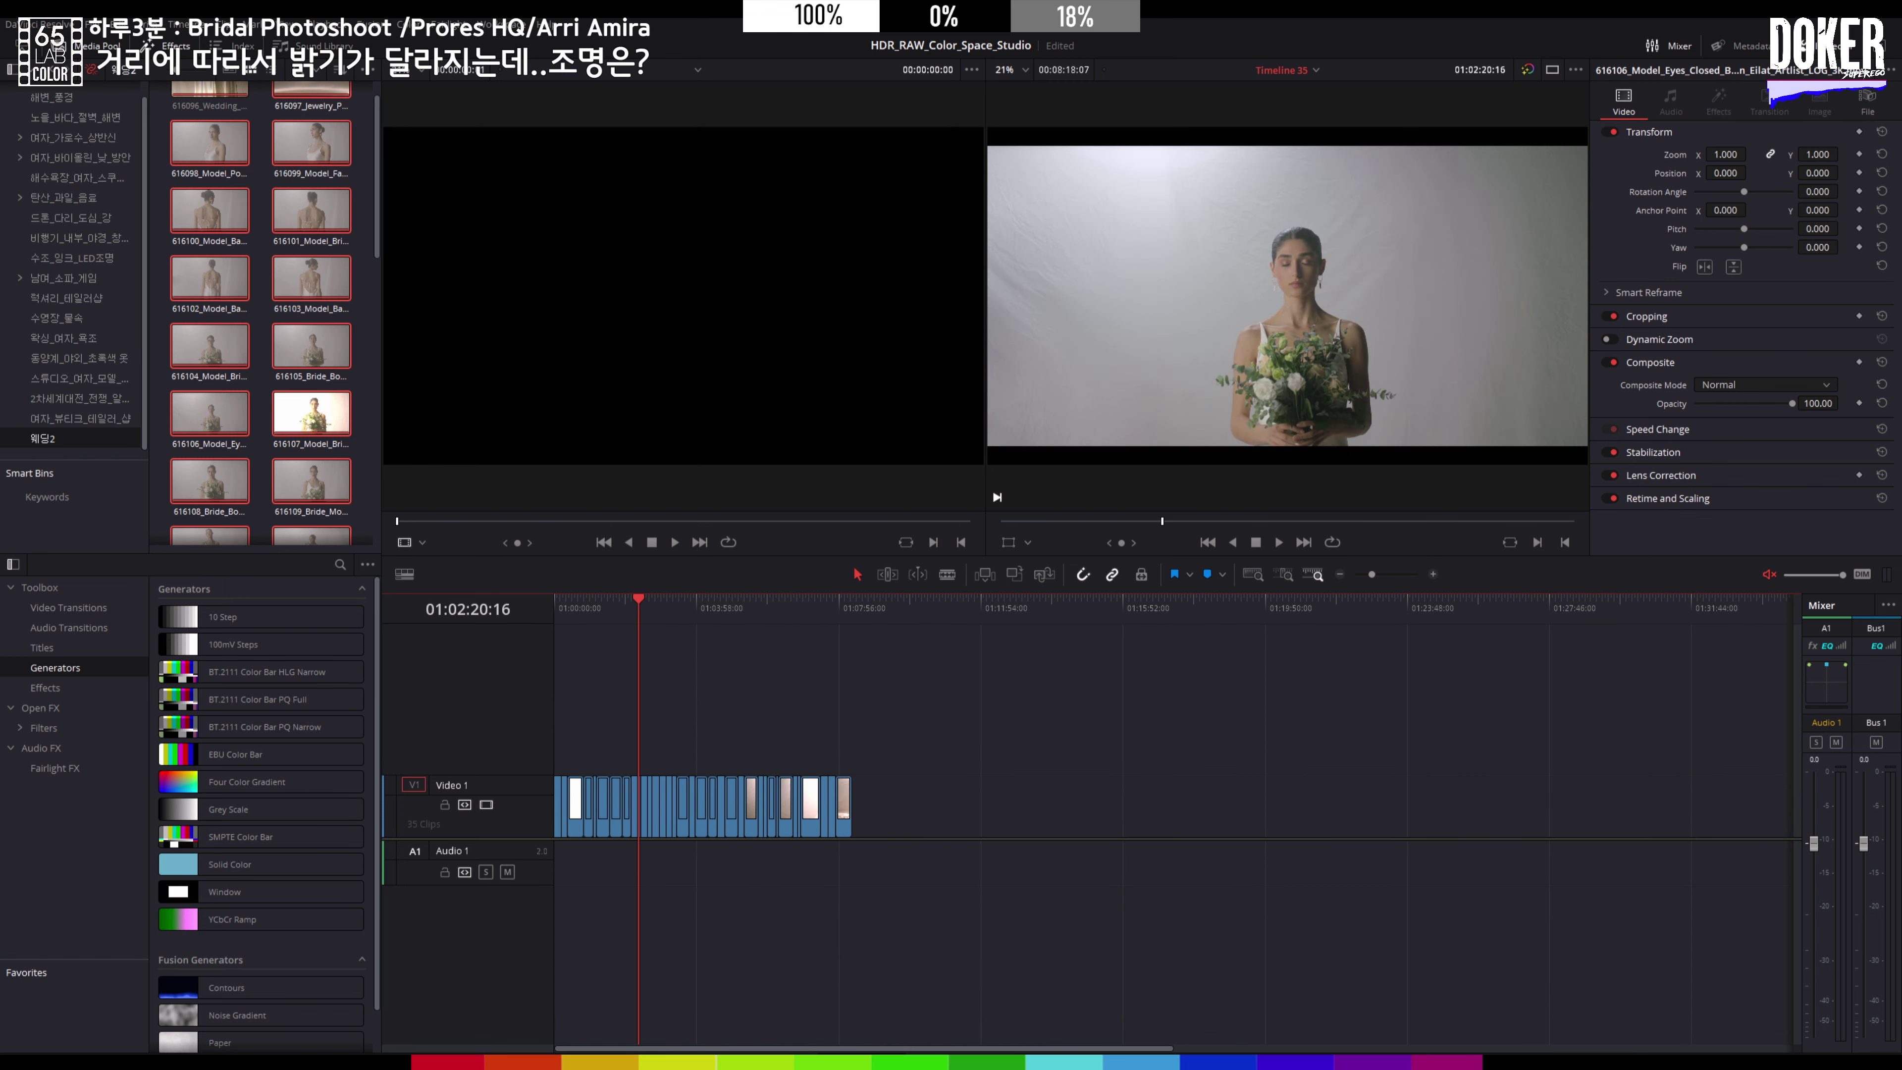
Step: Play the graded timeline on the Color page with the expanded scopes window moved up and the clip thumbnails hidden, stopping on the first clip
click(1036, 1058)
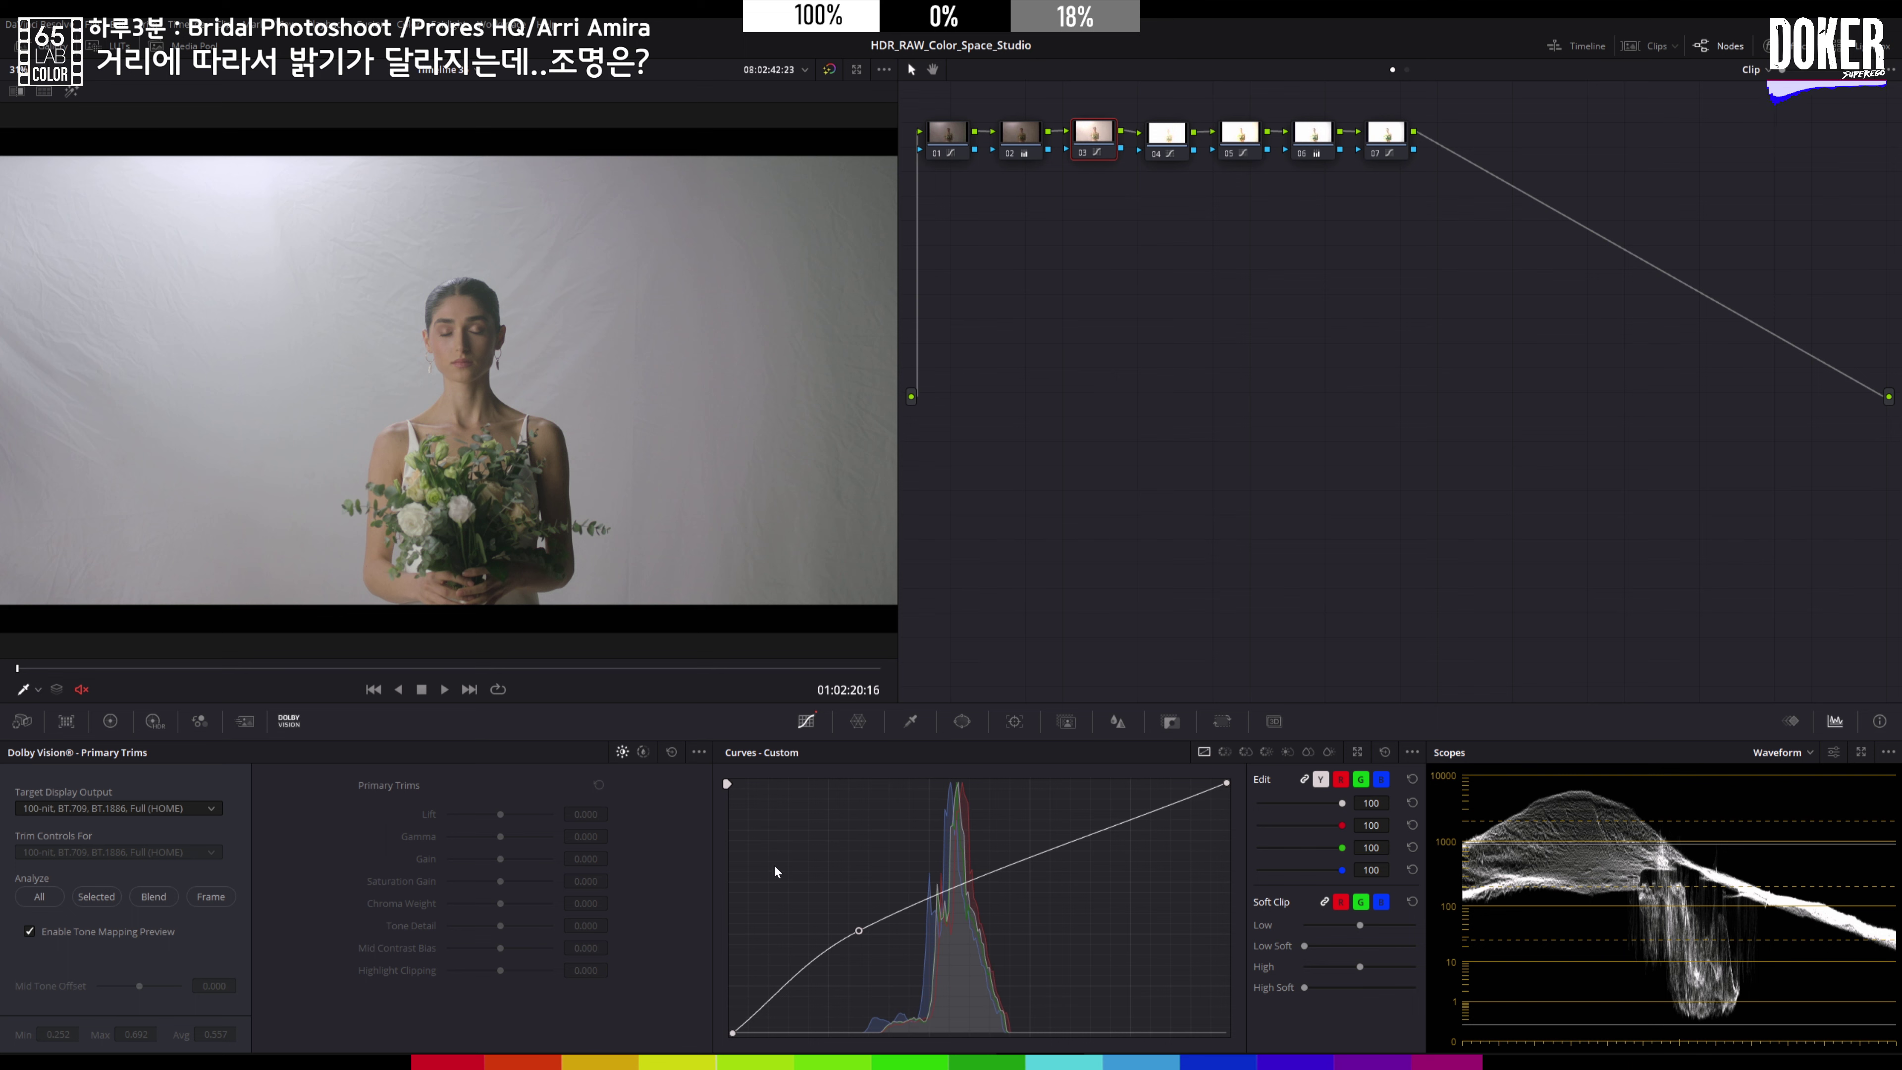
key(space)
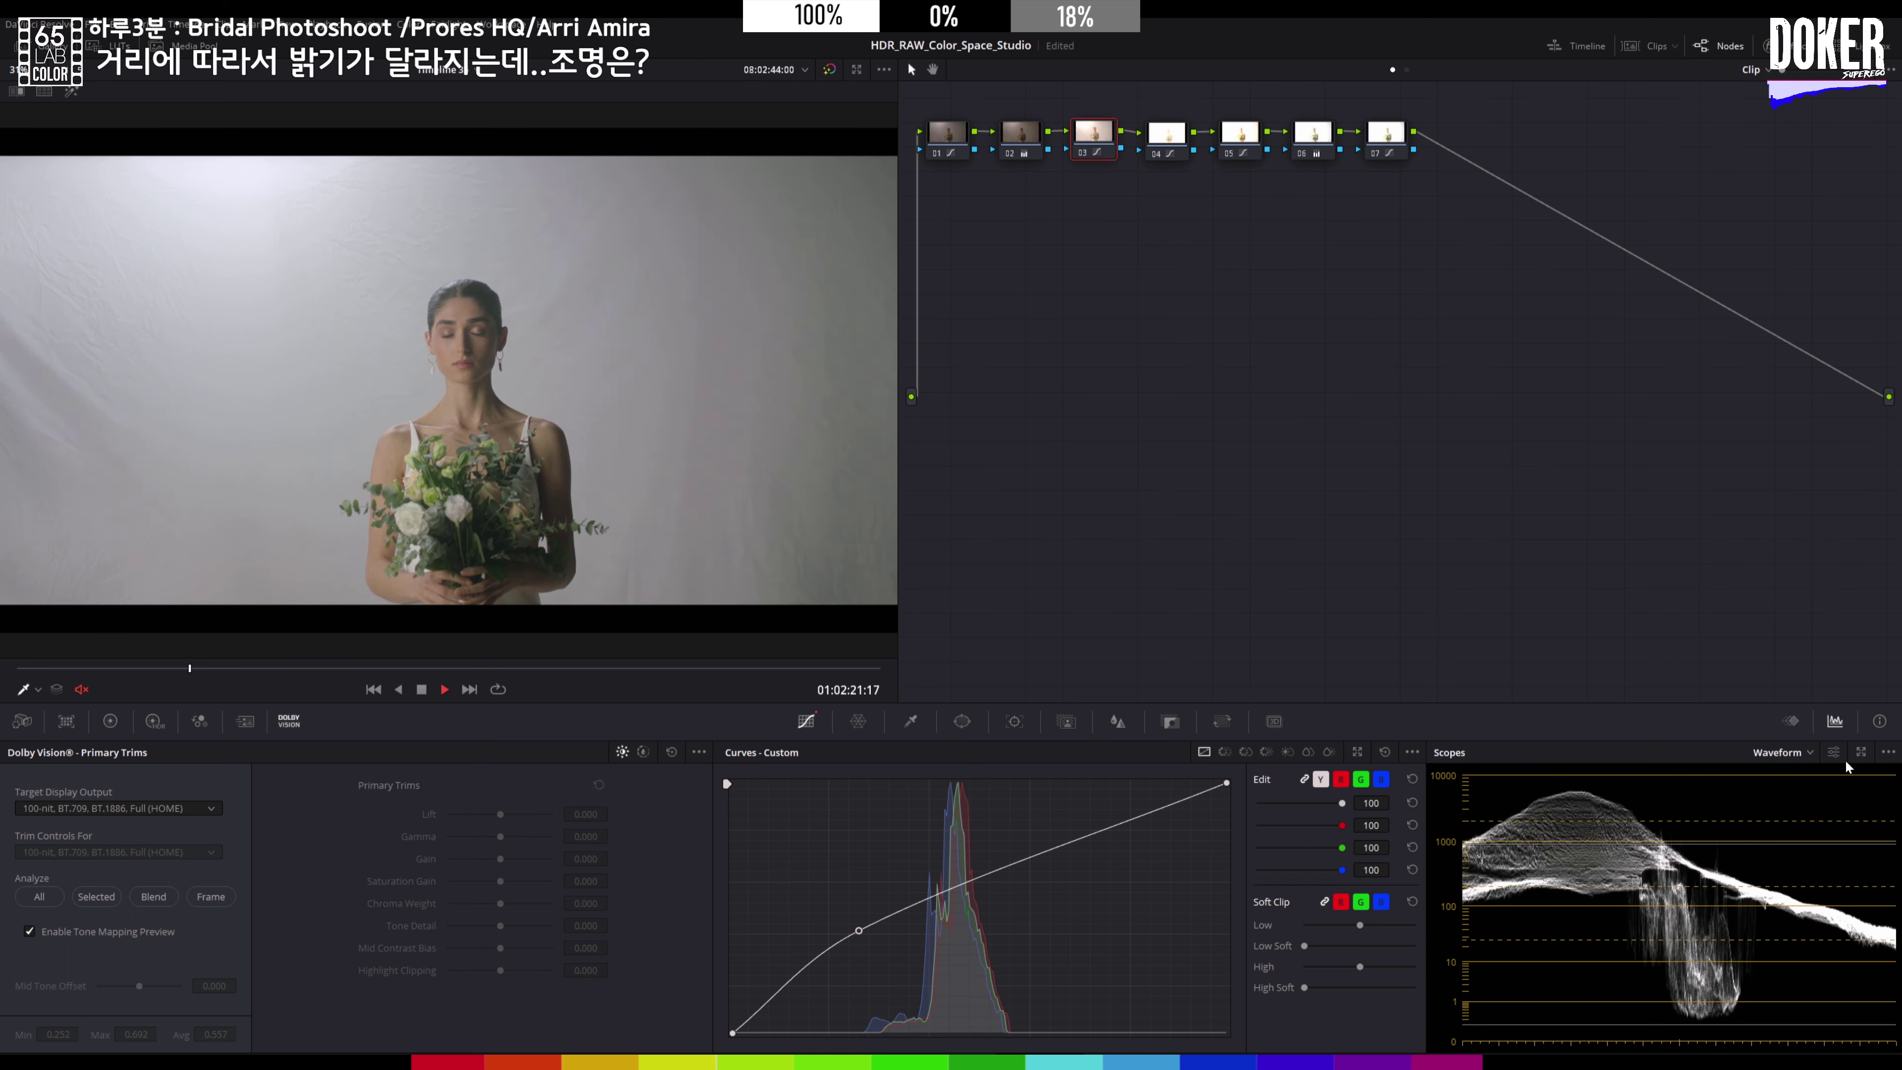
click(1861, 752)
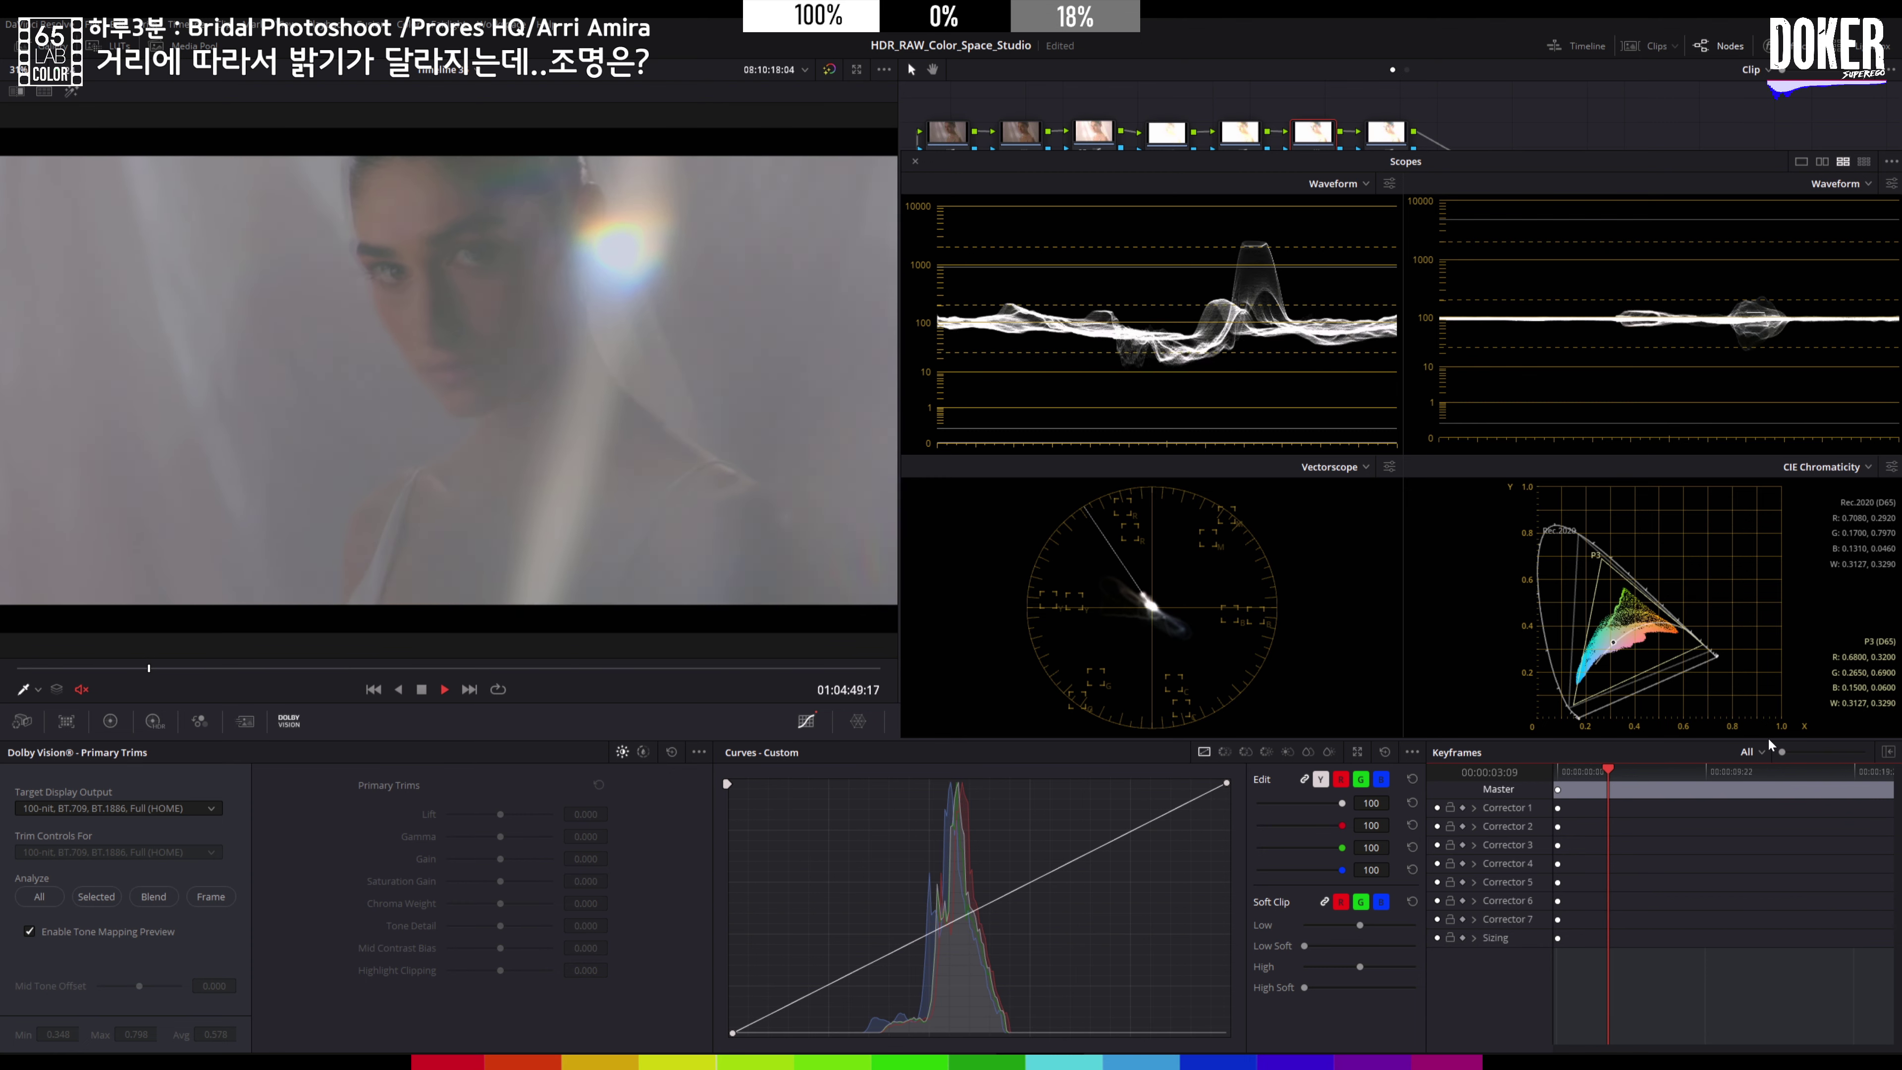
click(1653, 47)
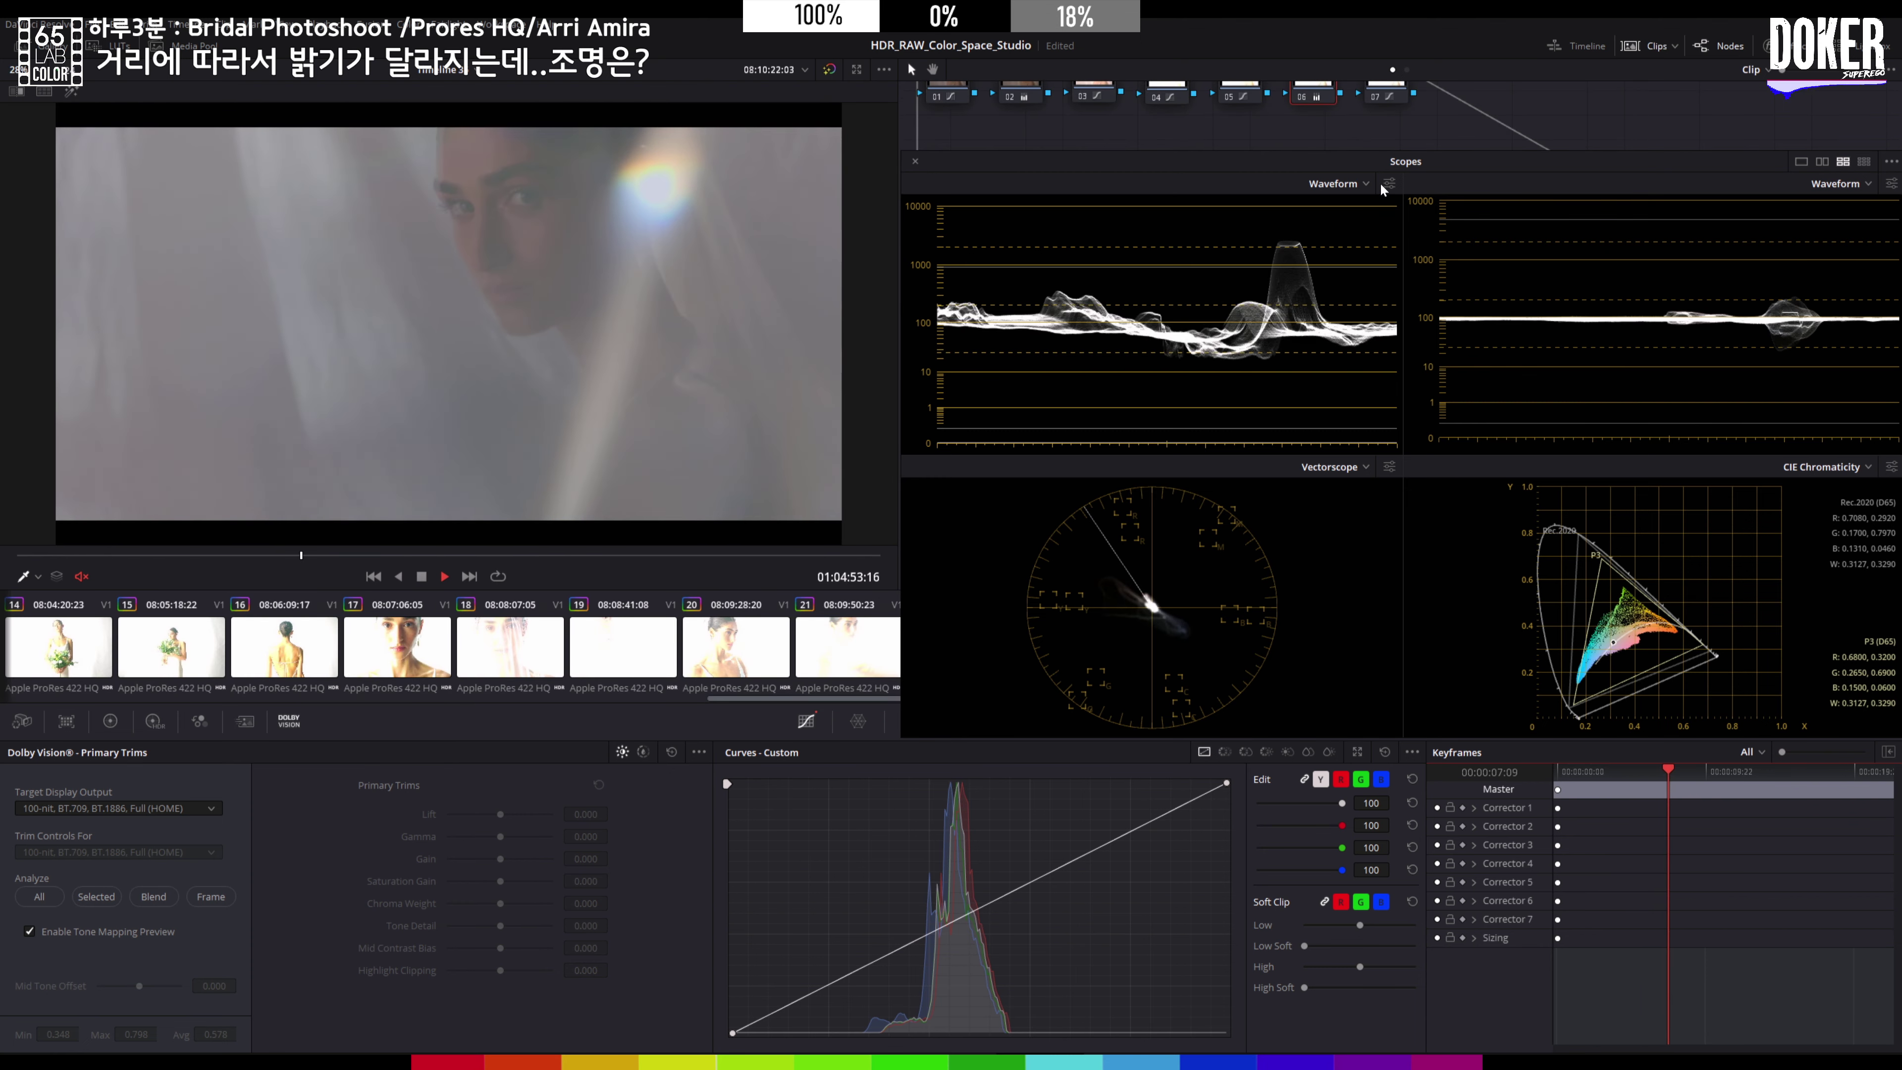
drag(1389, 167, 1377, 50)
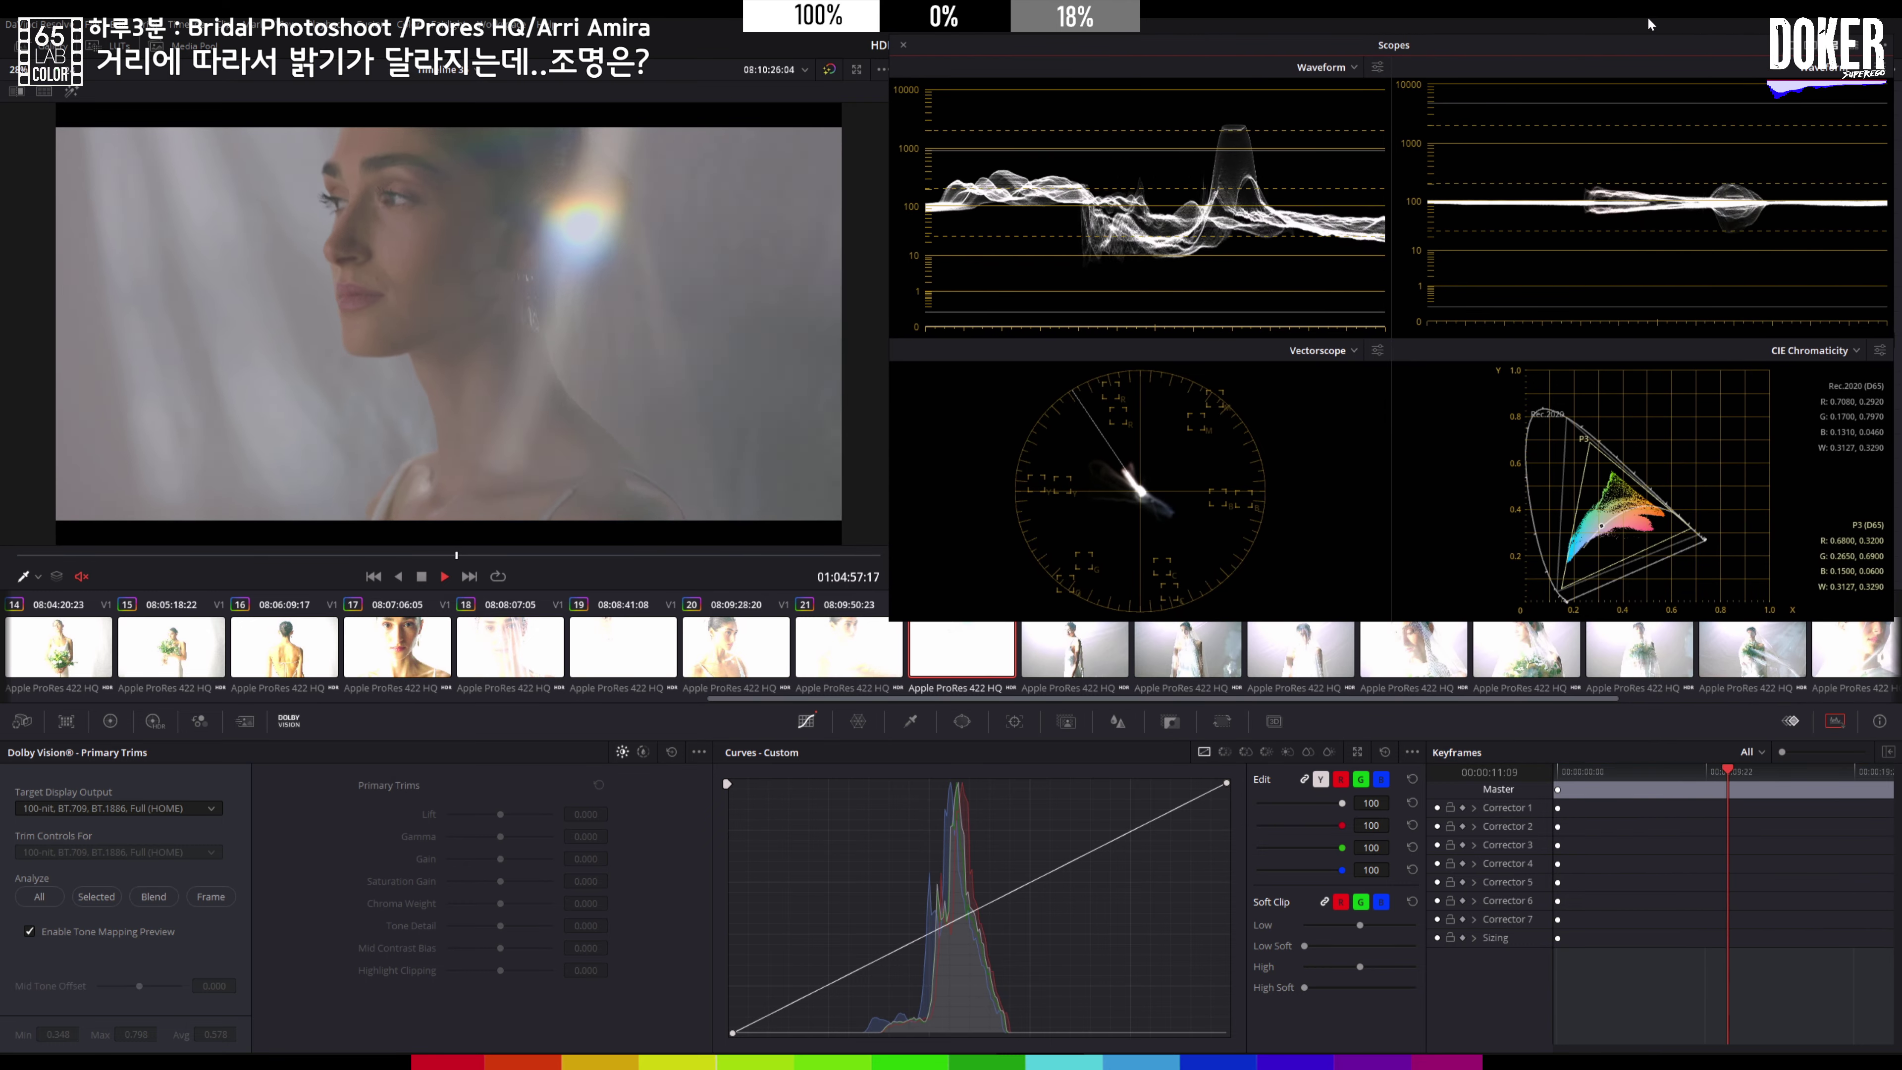
drag(1648, 45, 1651, 62)
click(1657, 48)
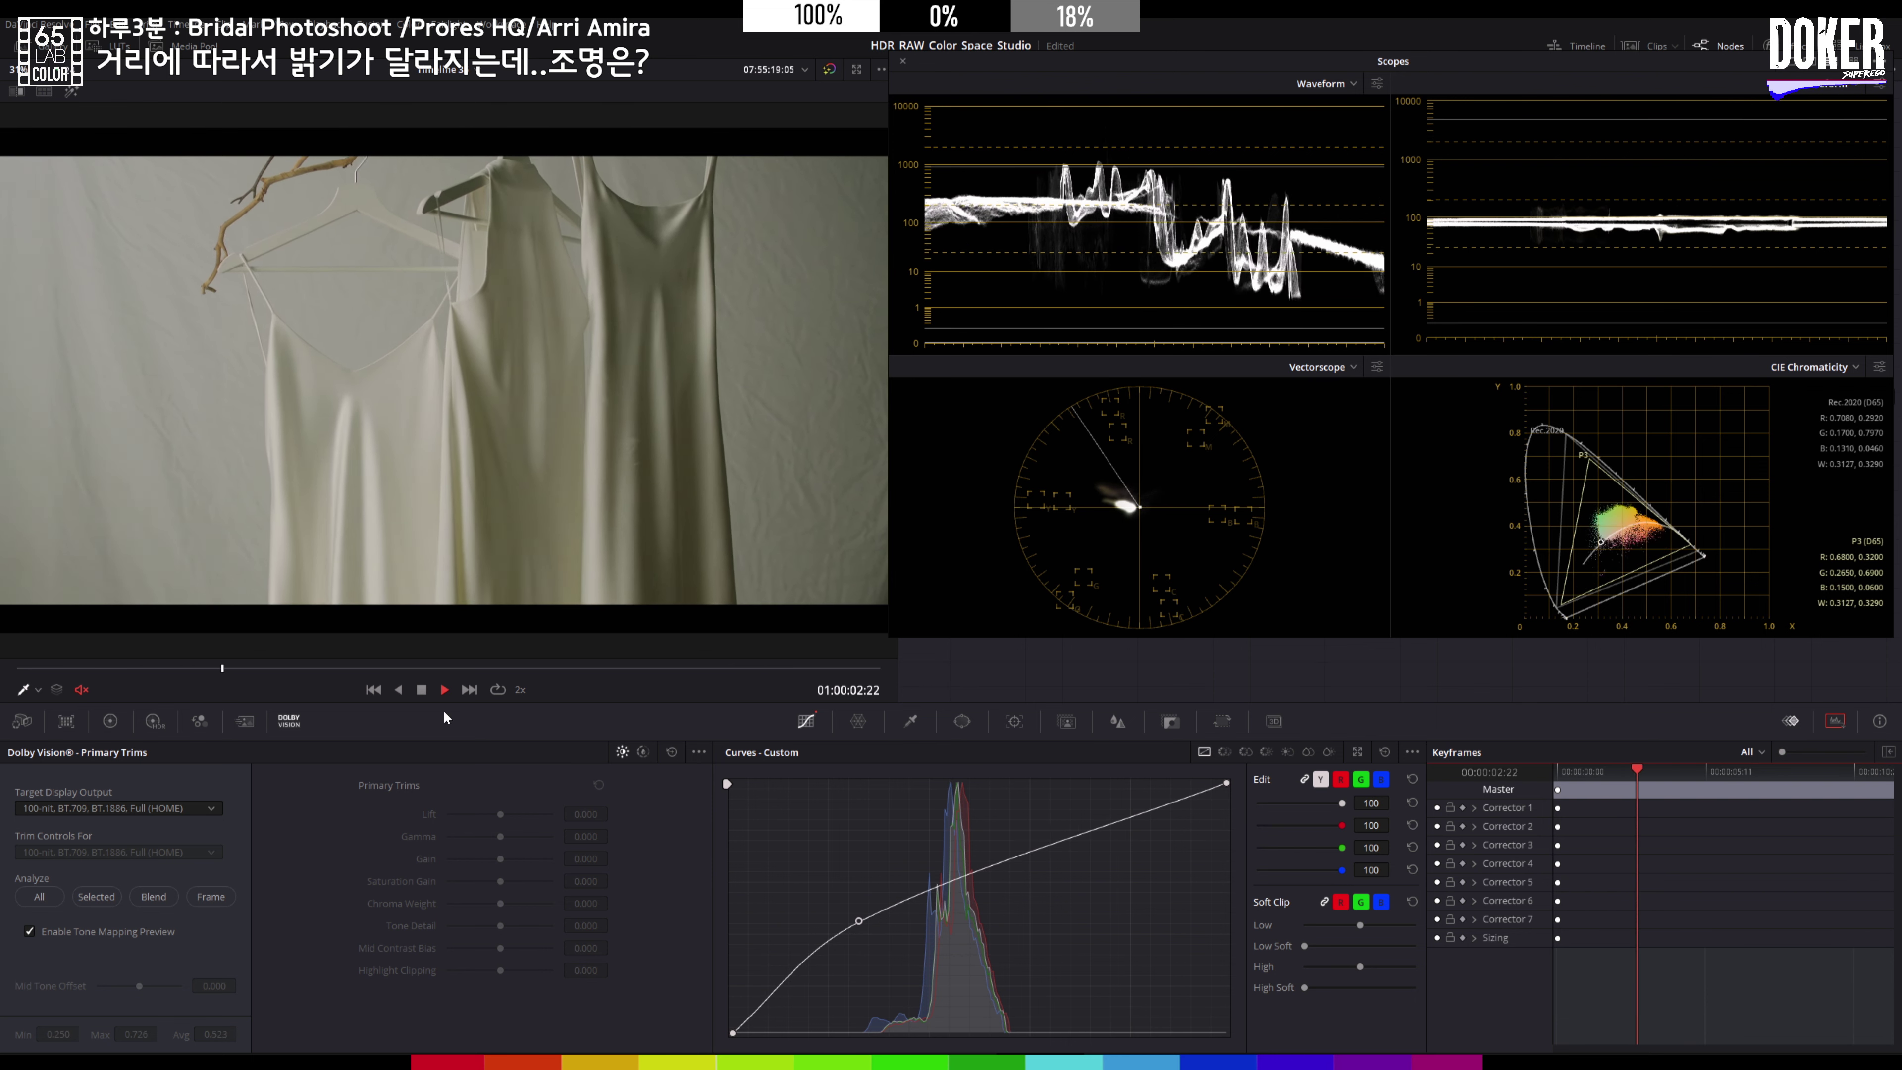
key(space)
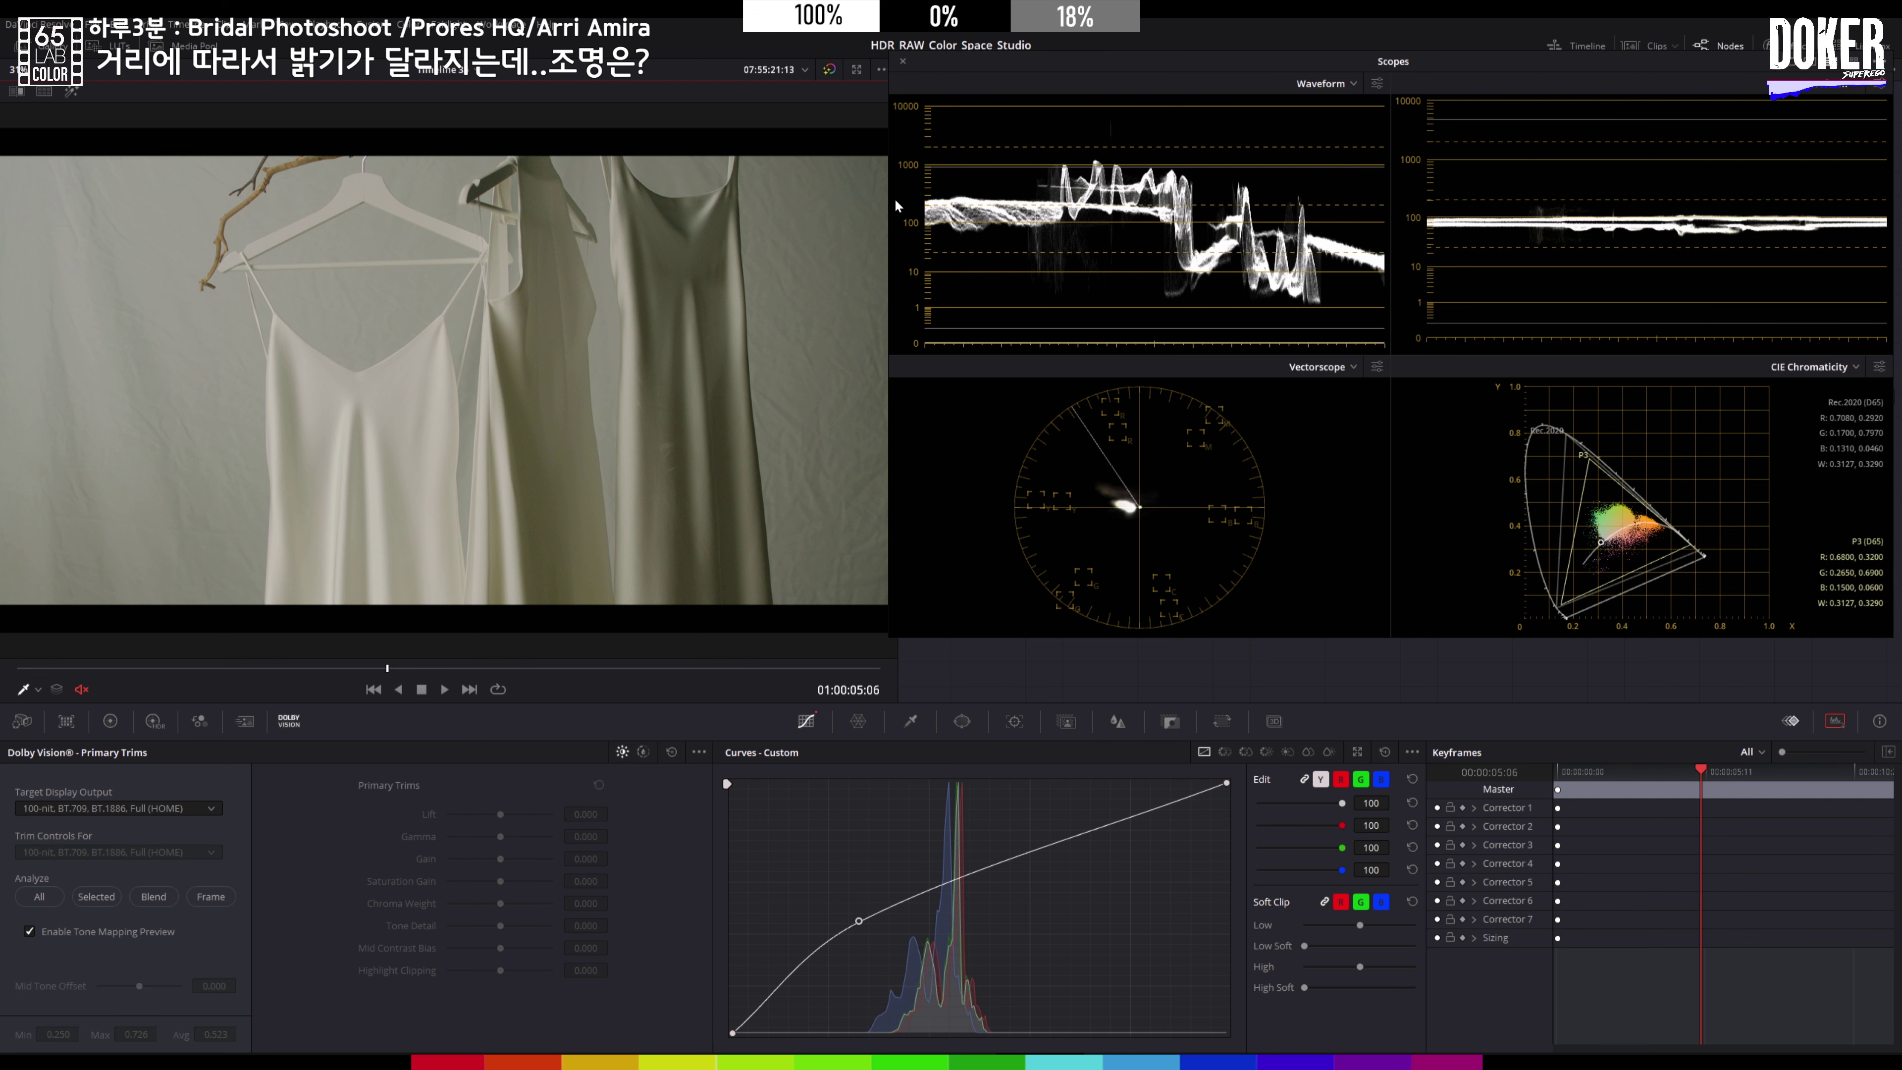
Step: Close the scopes window and select the clips in the second half of the edit timeline
click(903, 65)
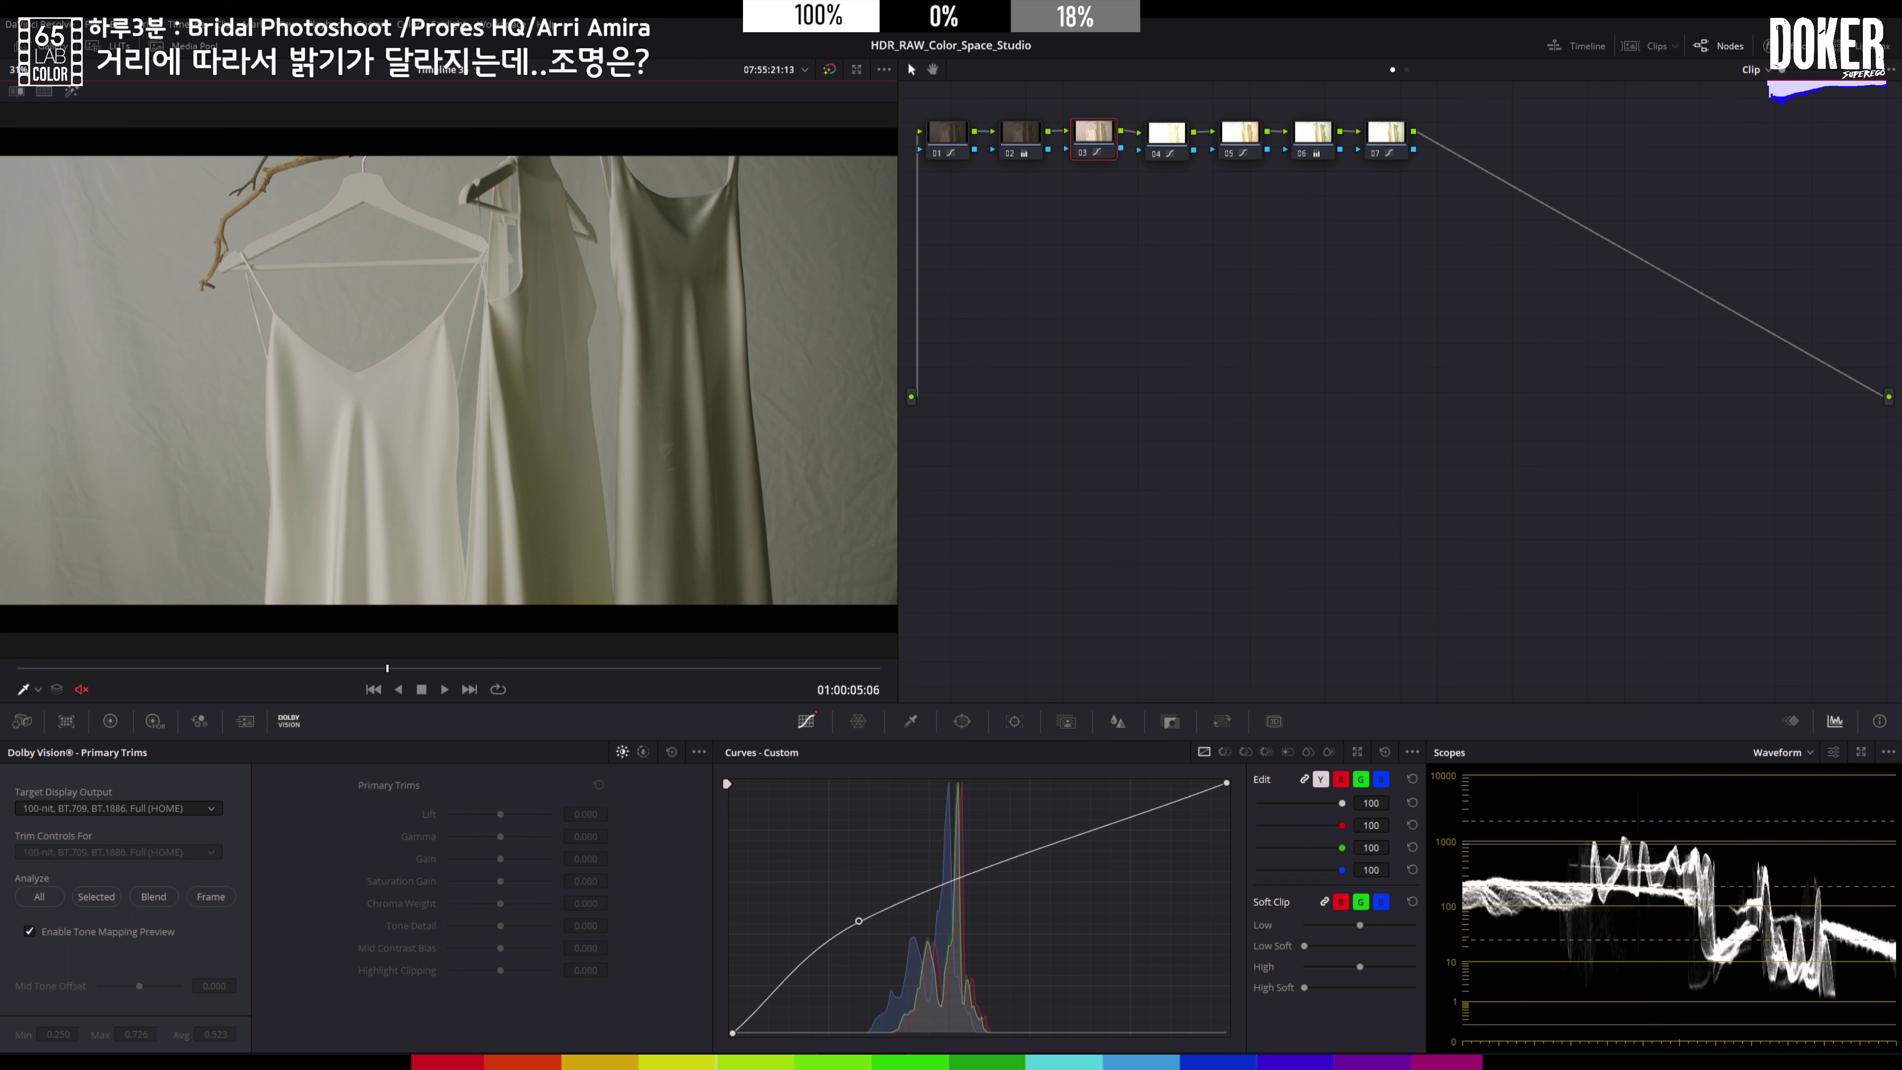
key(shift+4)
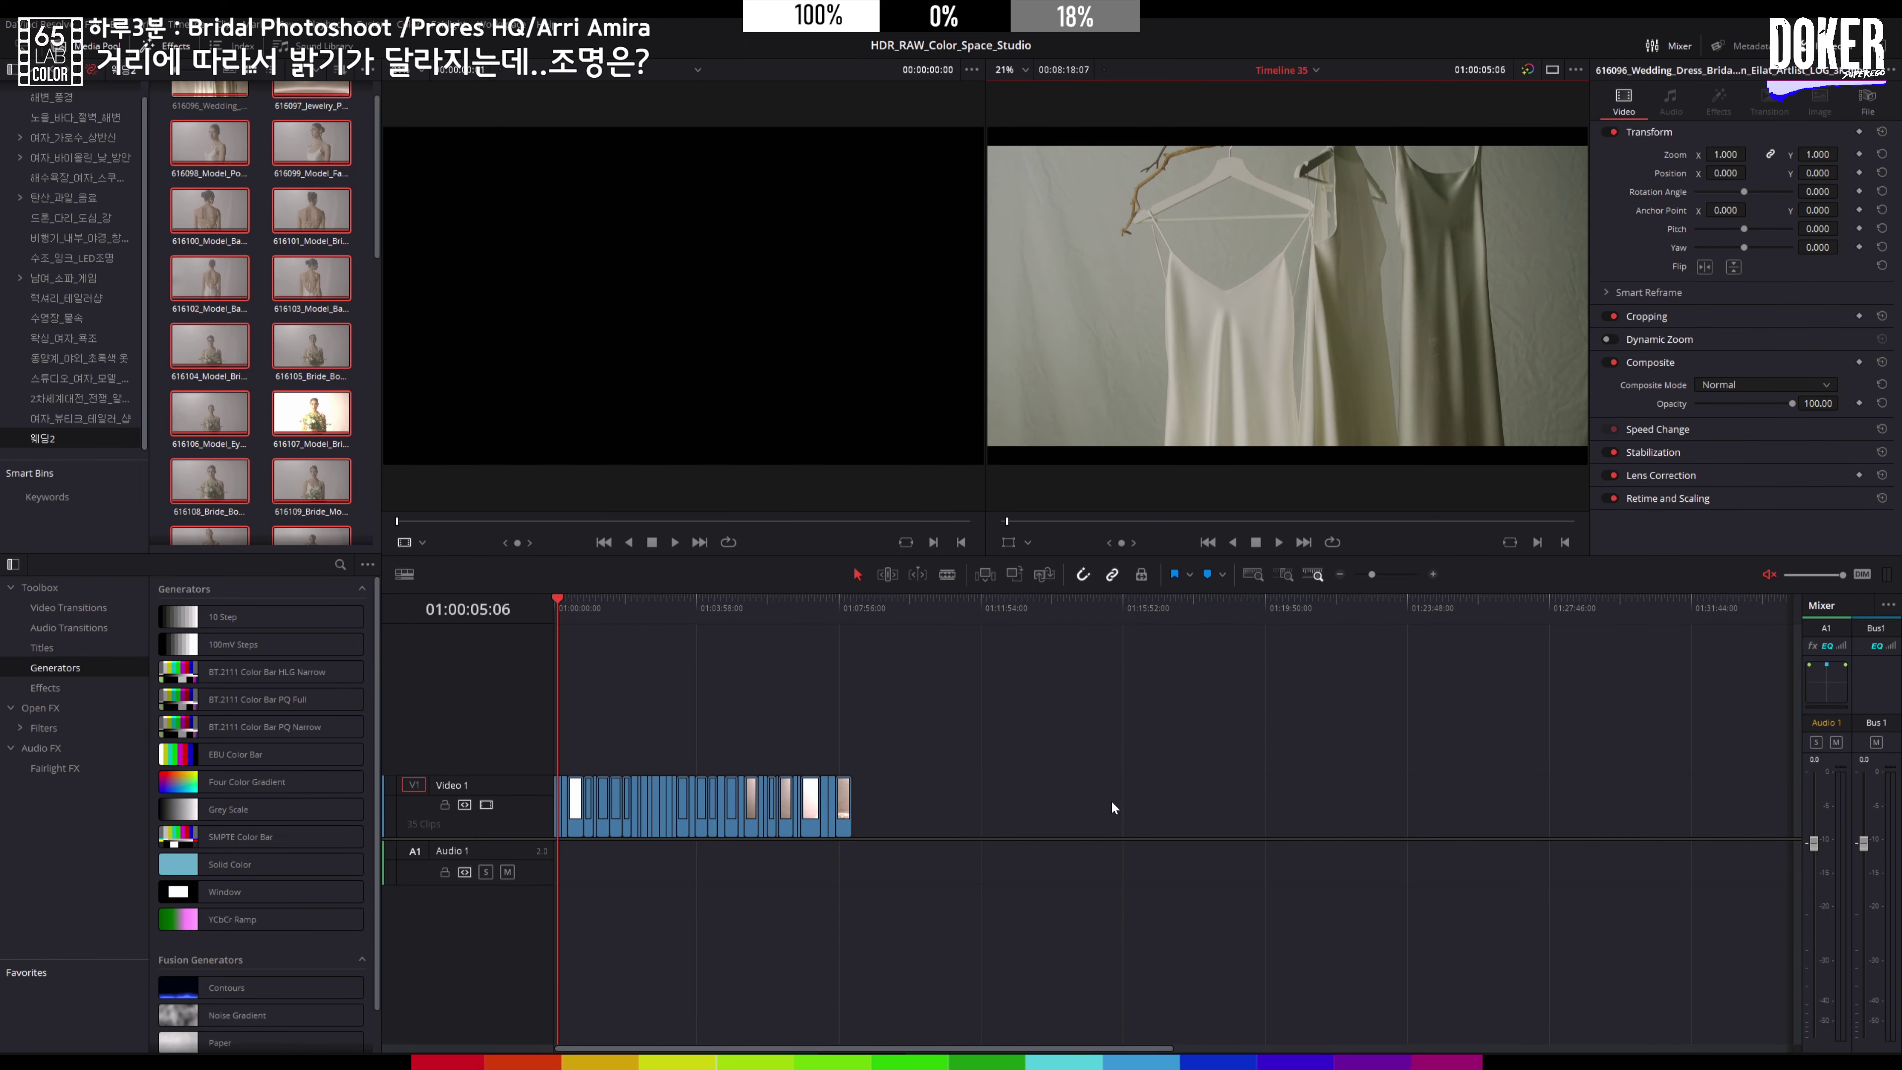
drag(1112, 800, 721, 820)
Step: Preview logo_intro_01 and Compound Clip 2 from the Master bin, viewing the latter's "Make By 2160P HDR PQ" title at 00:00:13:22
scroll(20, 139, up, 1)
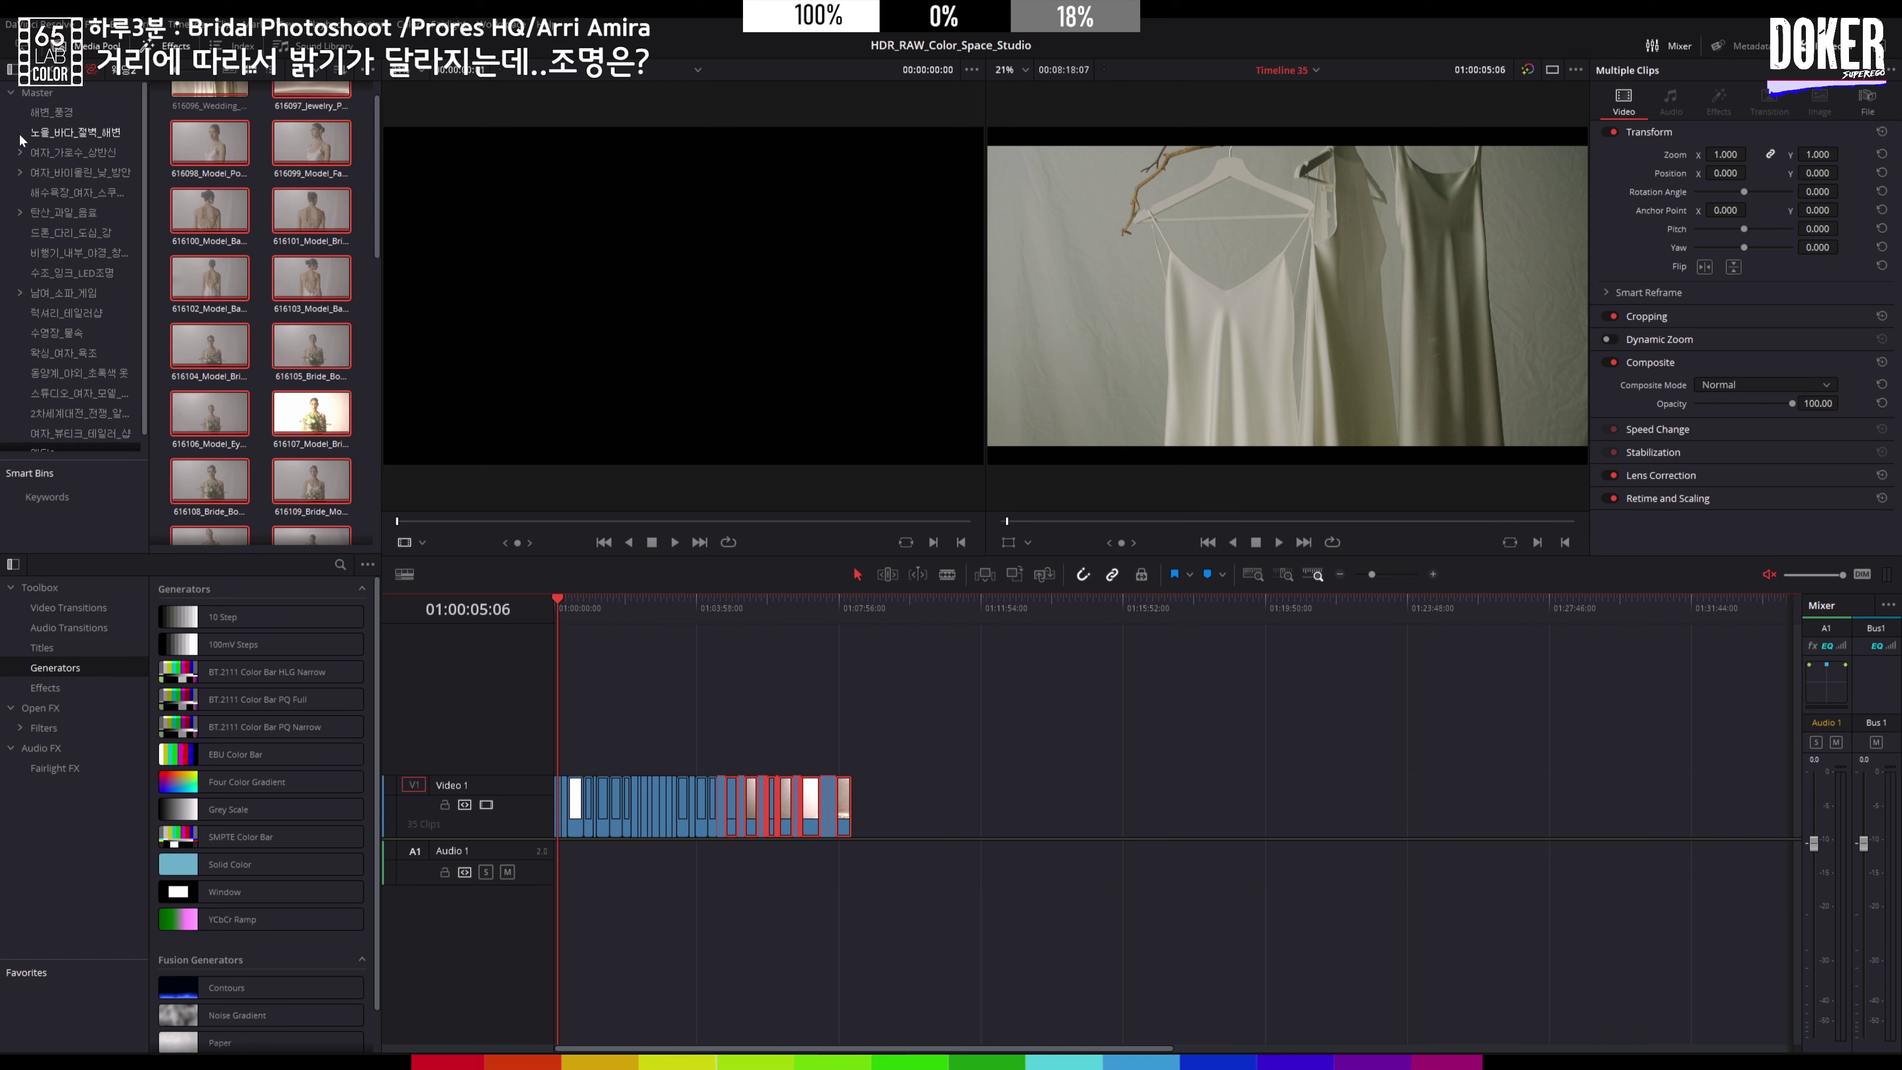
click(46, 98)
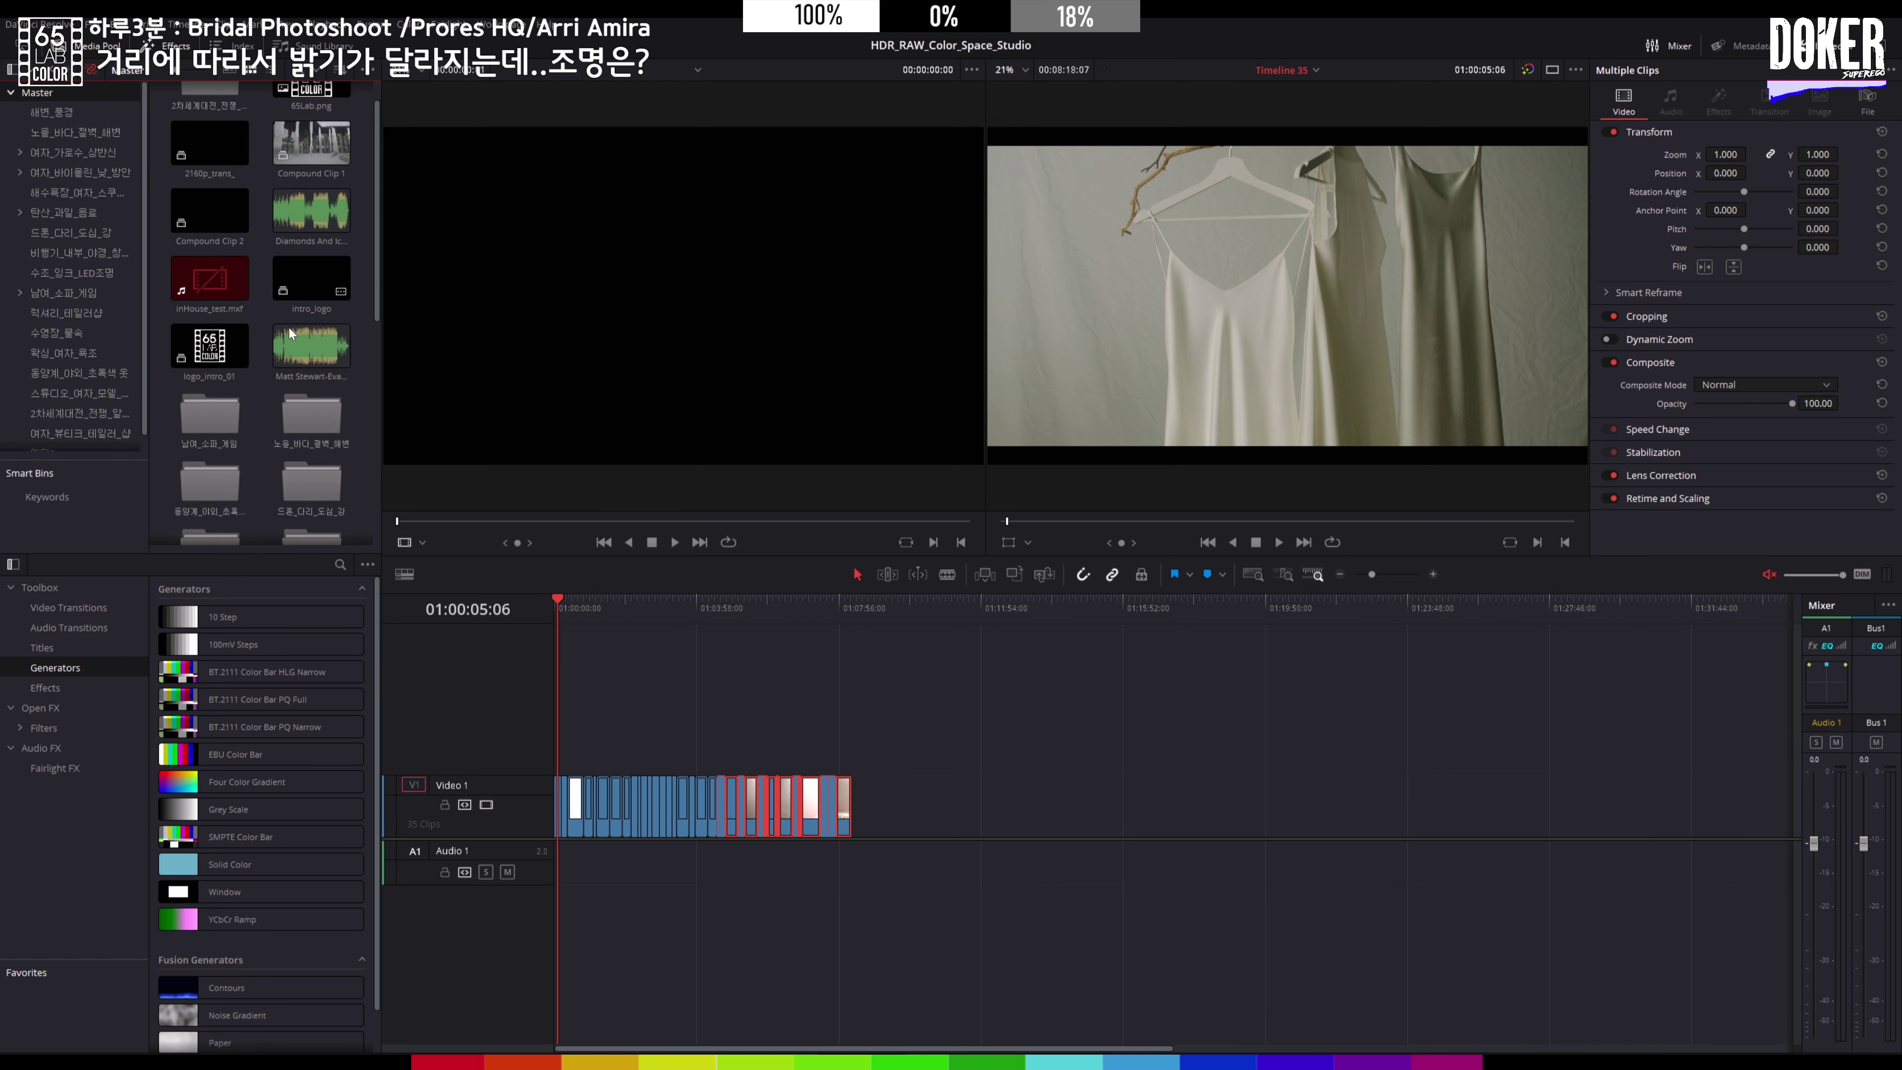
click(208, 351)
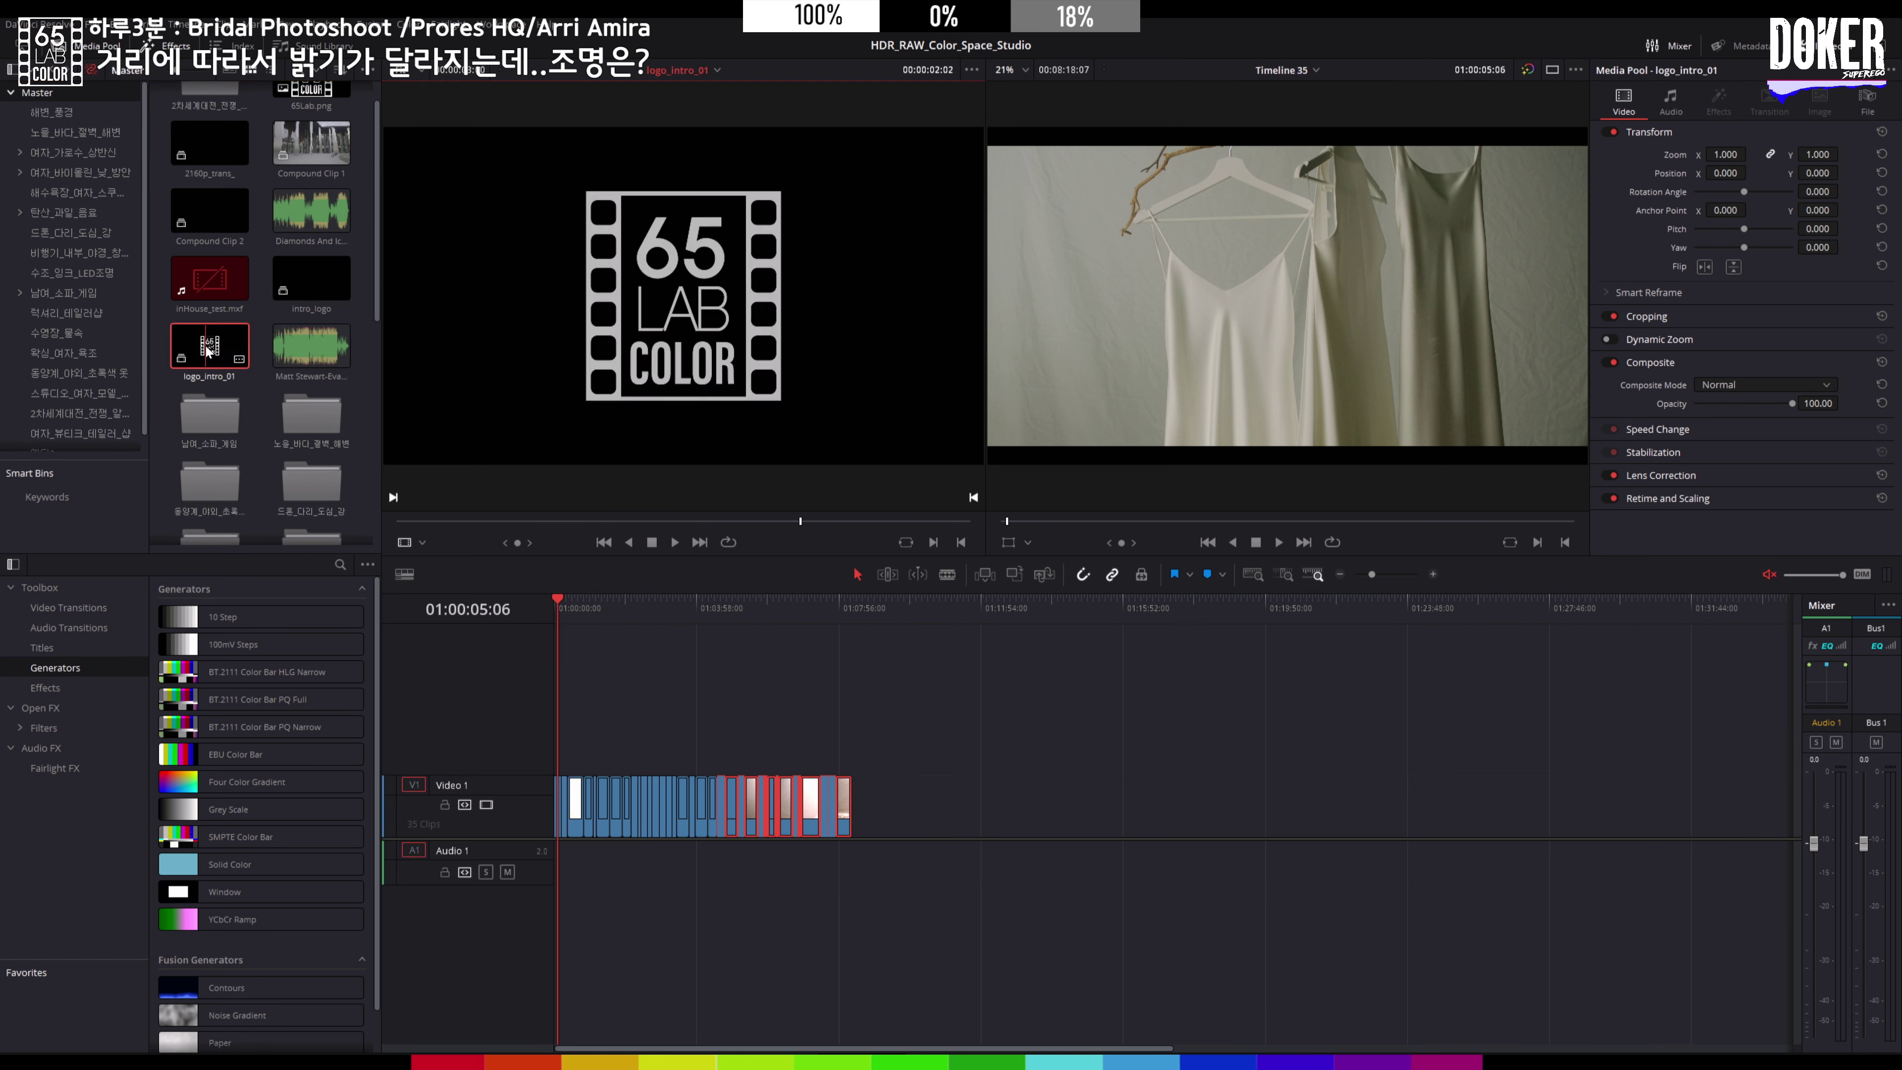
click(200, 218)
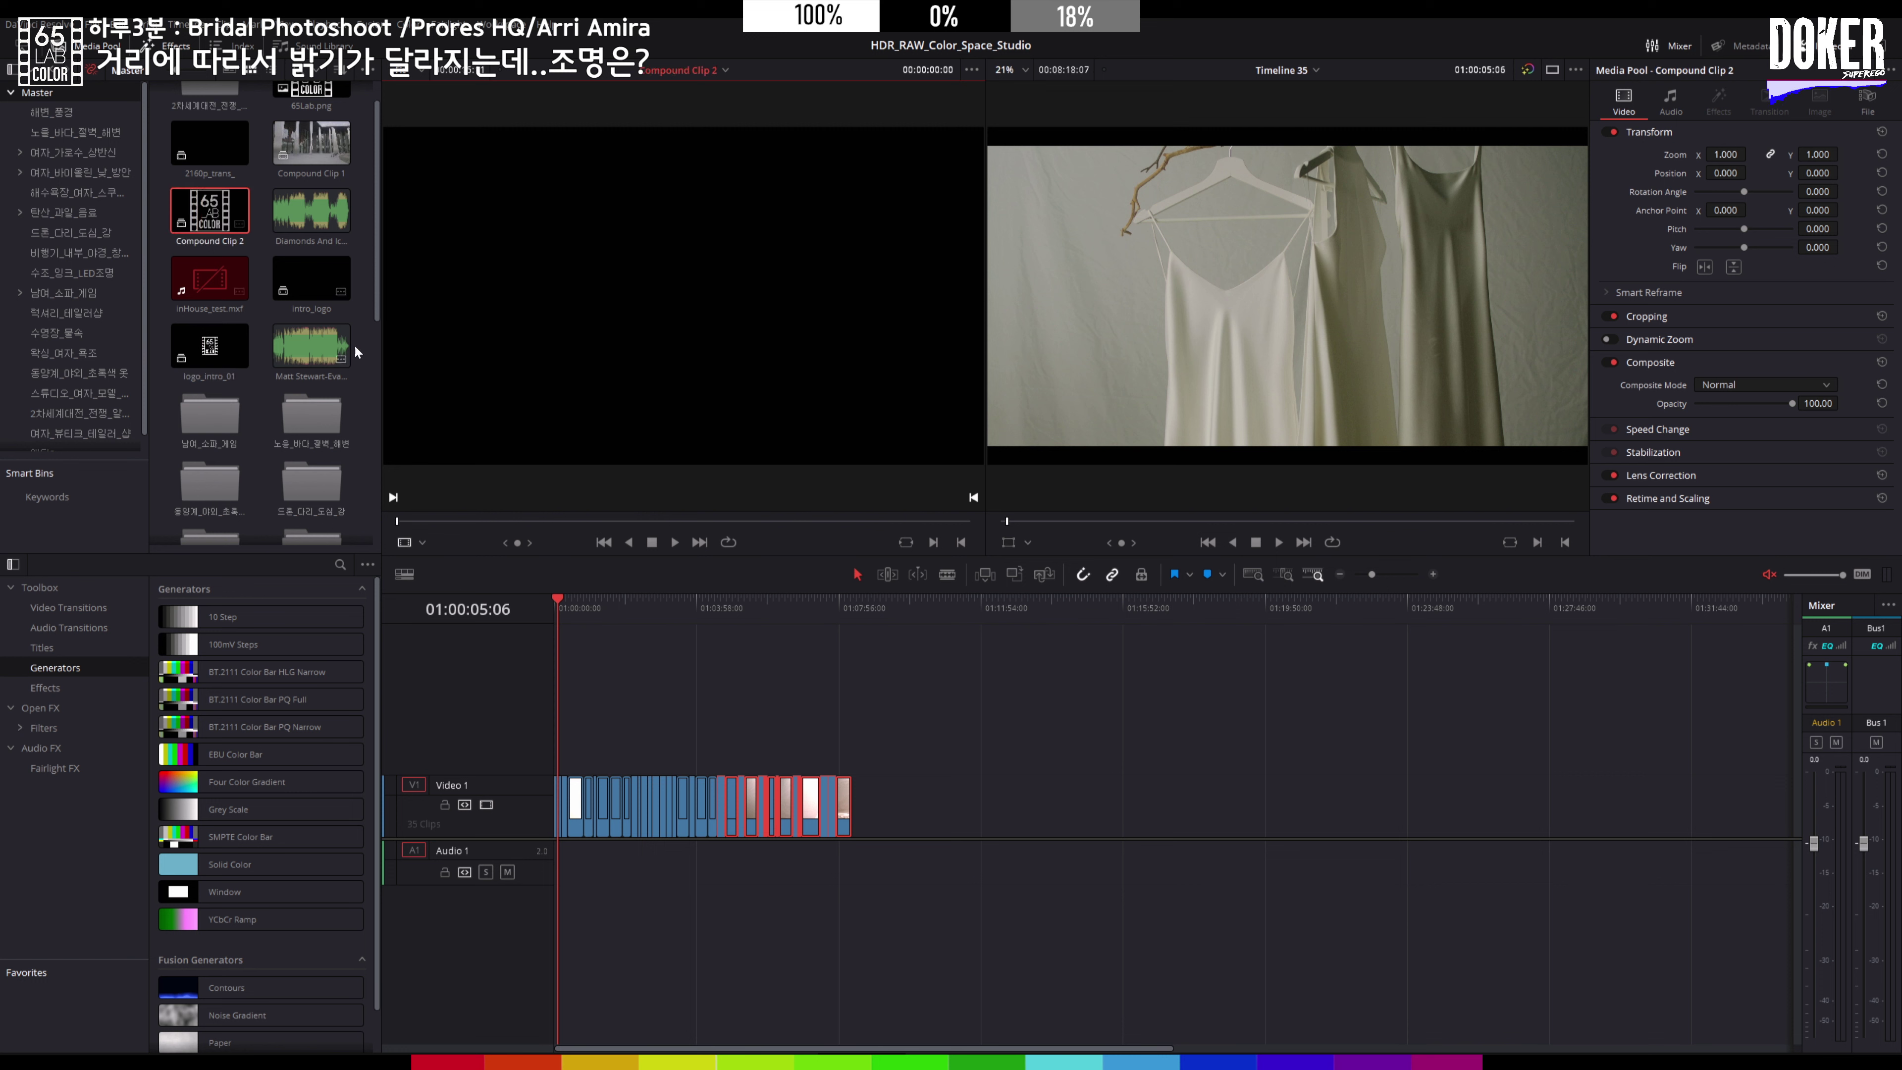
drag(480, 528, 771, 556)
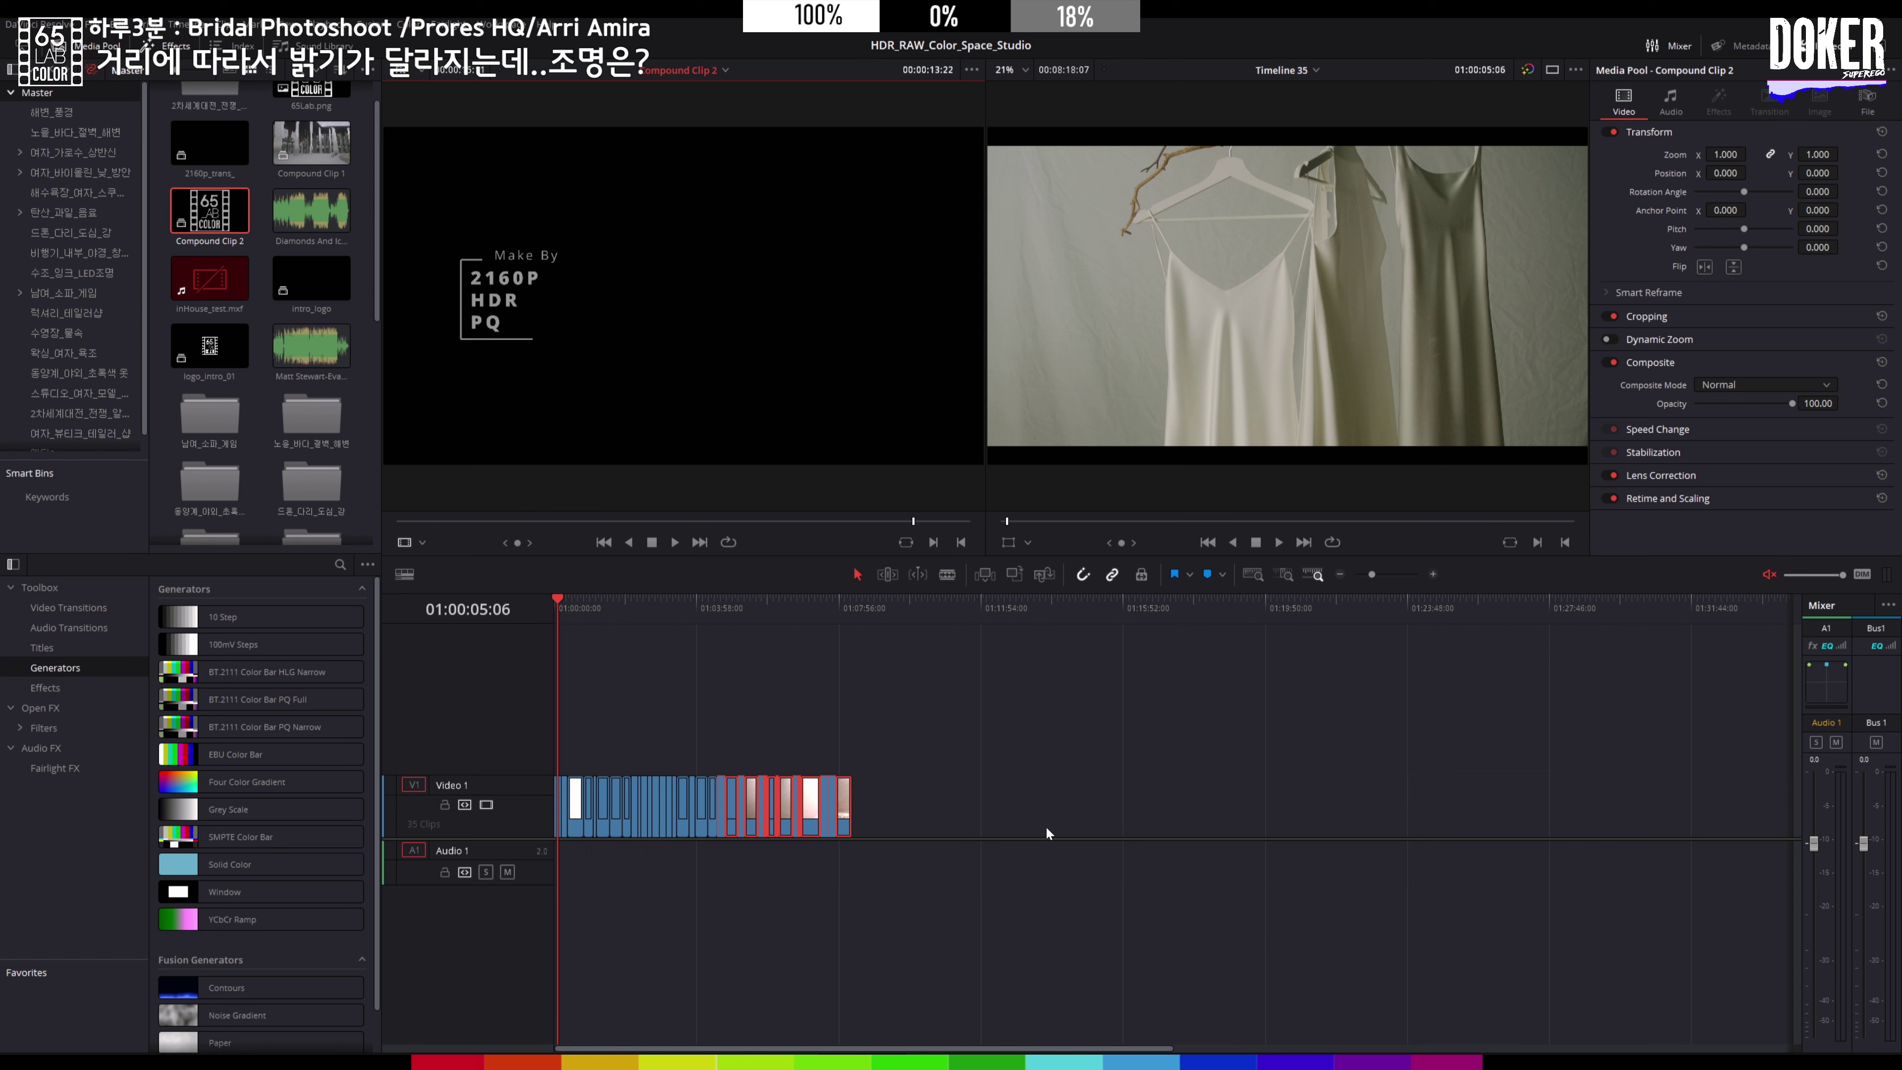
Step: Select all the clips on Video 1 of the timeline
drag(1040, 814, 565, 778)
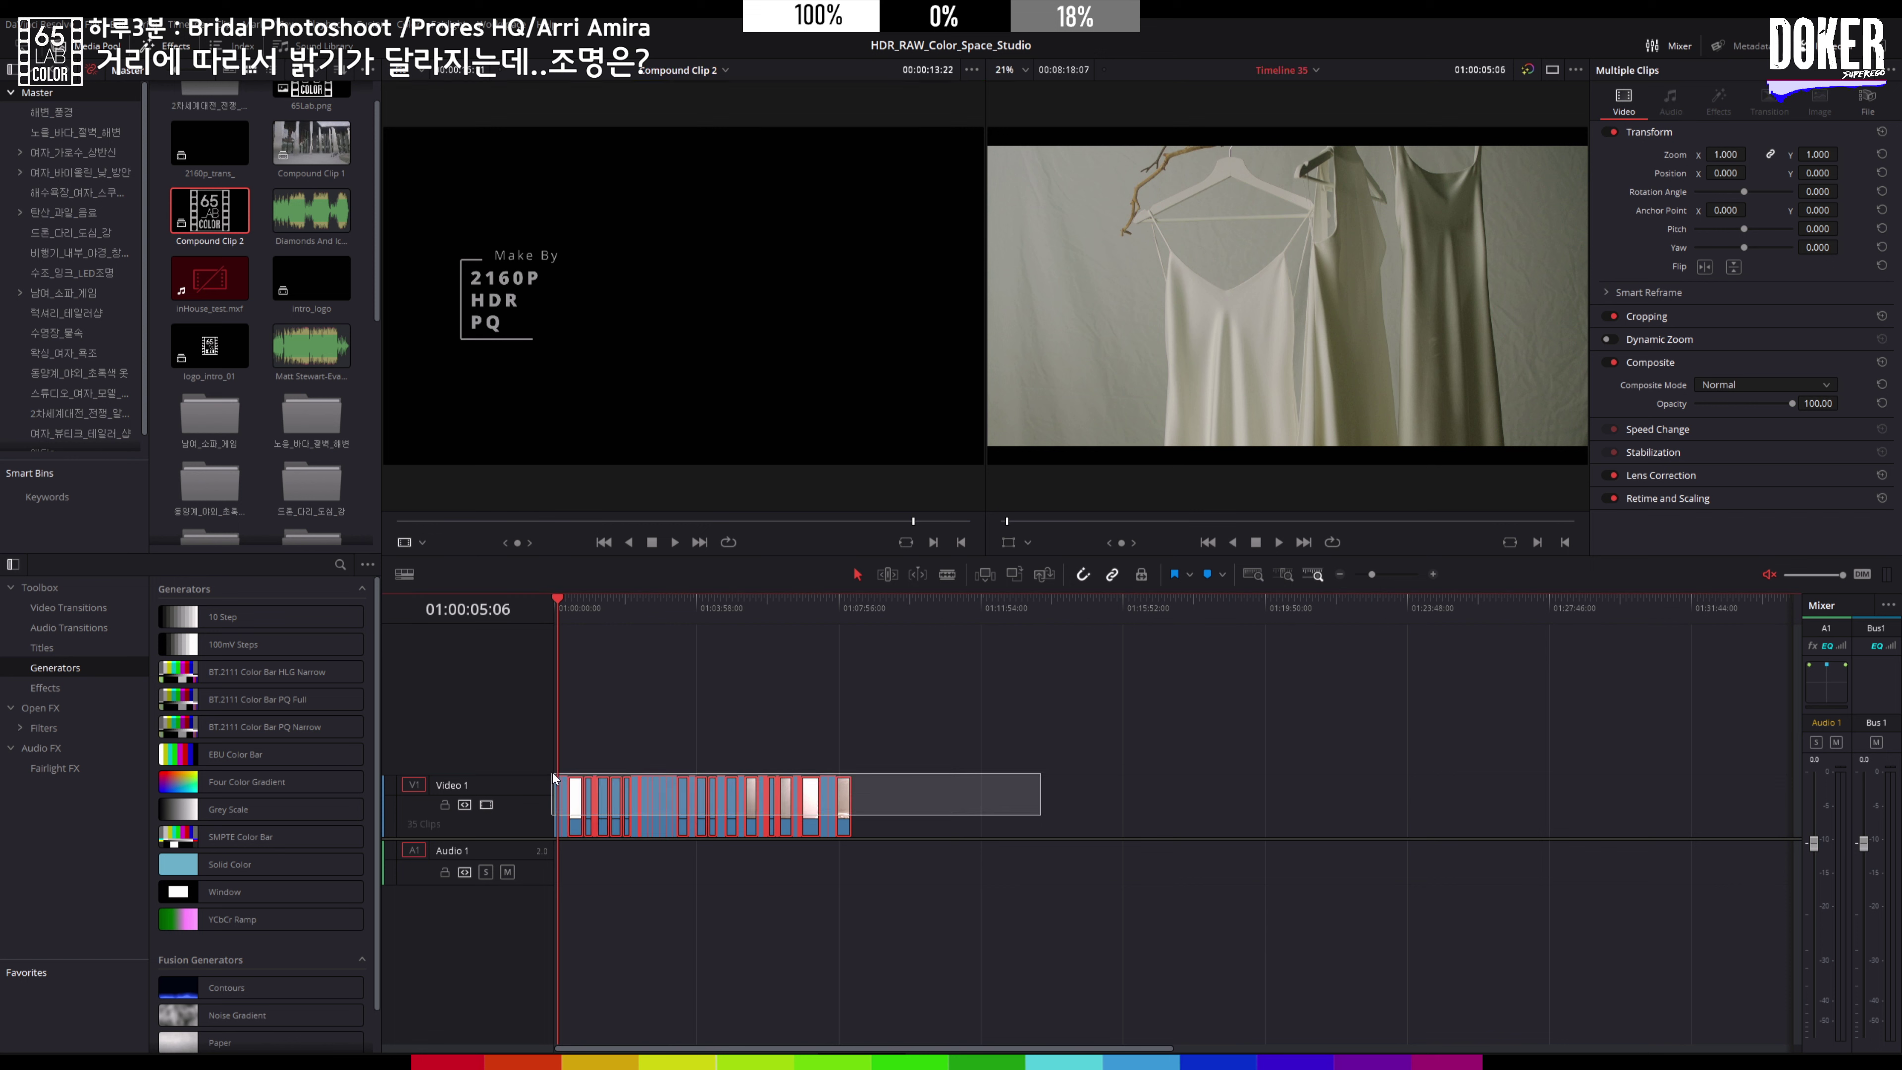